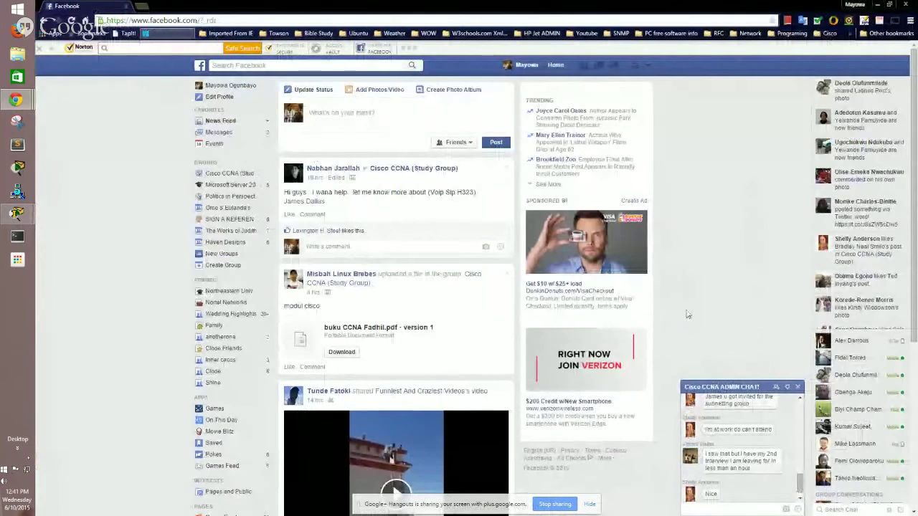
Open the Cisco CCNA (Study Group) page from the groups list and look over its pinned post and recent activity.
{"action": "left_click", "coordinate": [236, 174]}
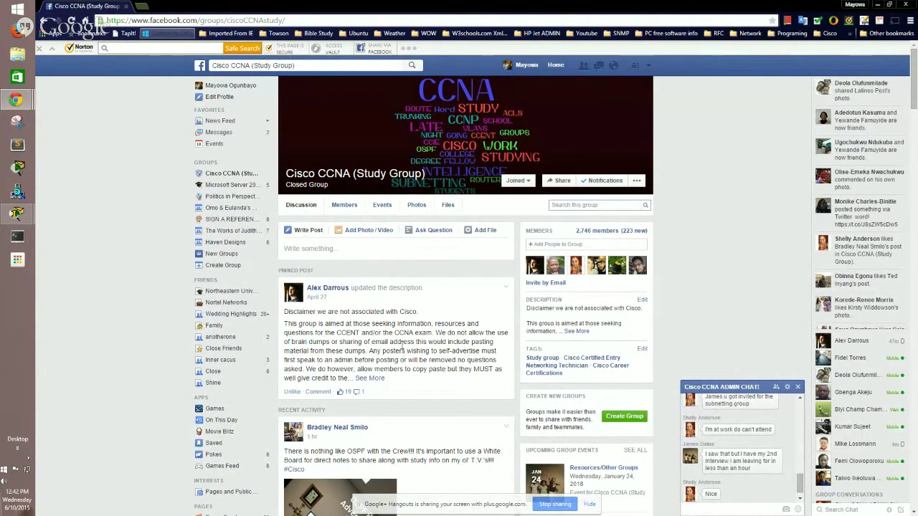
{"action": "scroll", "coordinate": [402, 347], "scroll_direction": "down", "scroll_amount": 1}
{"action": "scroll", "coordinate": [402, 346], "scroll_direction": "down", "scroll_amount": 4}
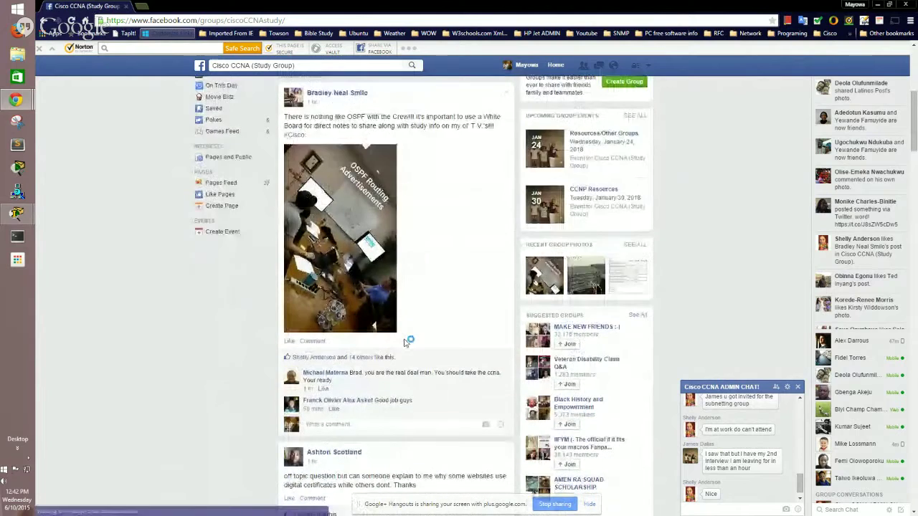
{"action": "scroll", "coordinate": [405, 343], "scroll_direction": "up", "scroll_amount": 2}
{"action": "scroll", "coordinate": [405, 343], "scroll_direction": "up", "scroll_amount": 1}
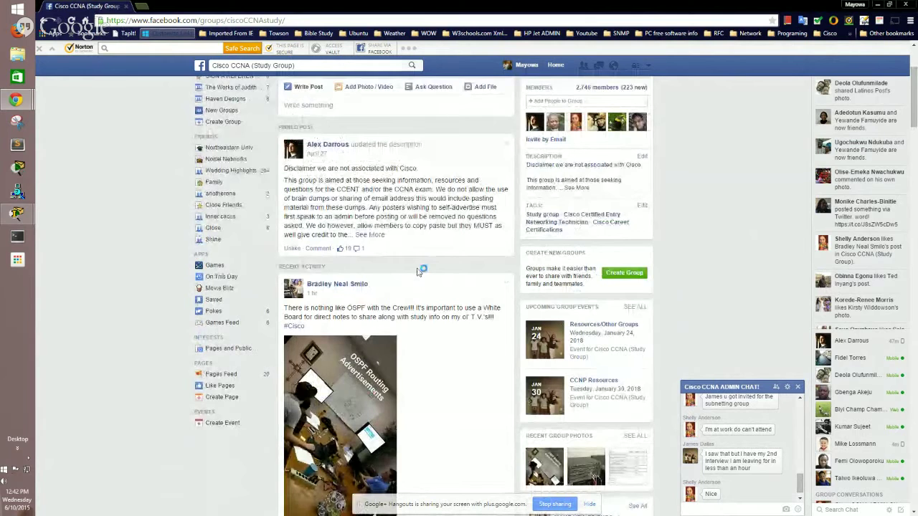
{"action": "scroll", "coordinate": [419, 271], "scroll_direction": "up", "scroll_amount": 2}
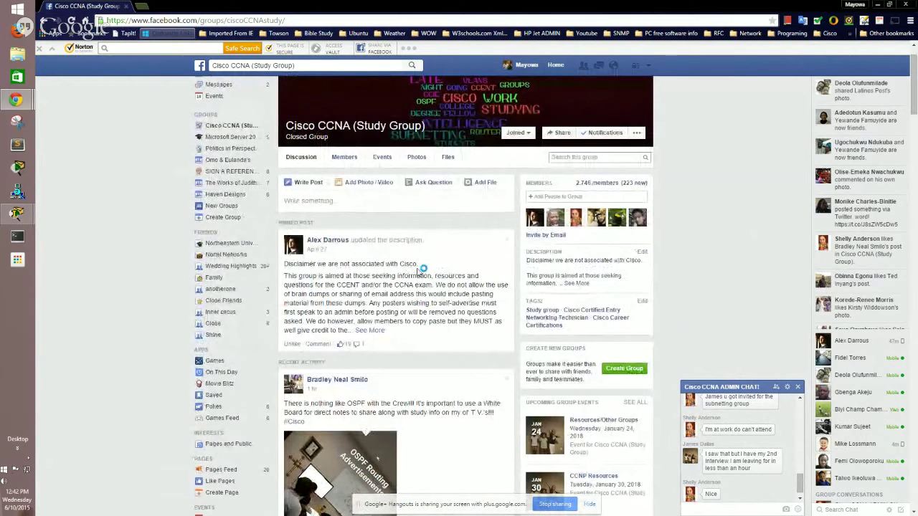
Switch to Cisco Packet Tracer and bring the topology workspace in front of the Router0 window.
{"action": "key", "text": "alt+Tab"}
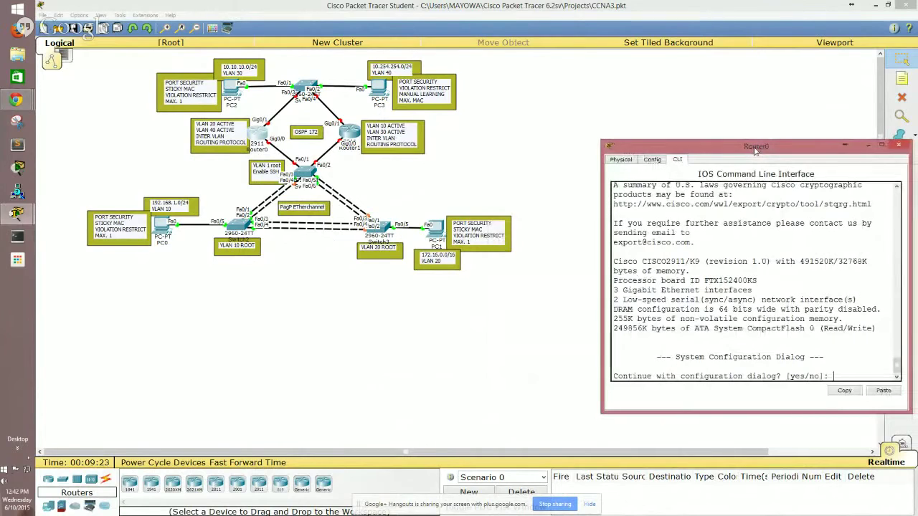
{"action": "left_click_drag", "start_coordinate": [754, 151], "coordinate": [739, 146]}
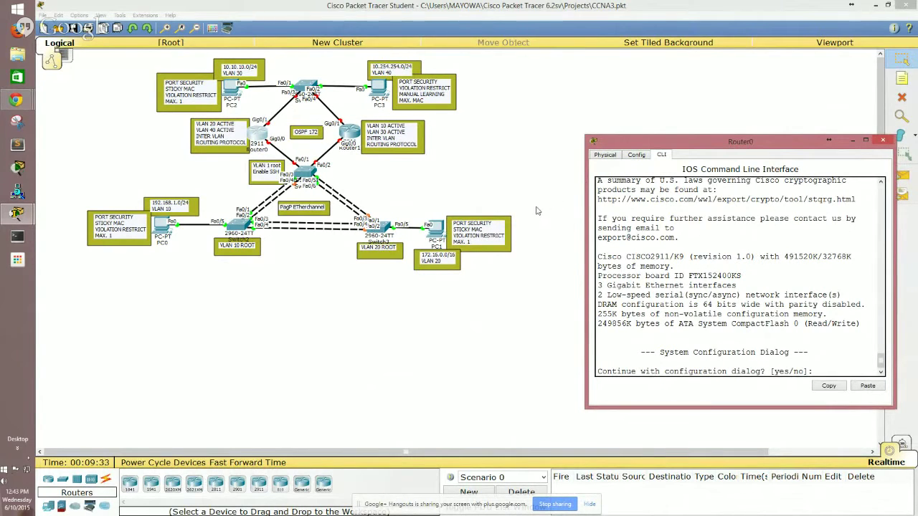
{"action": "left_click", "coordinate": [508, 223]}
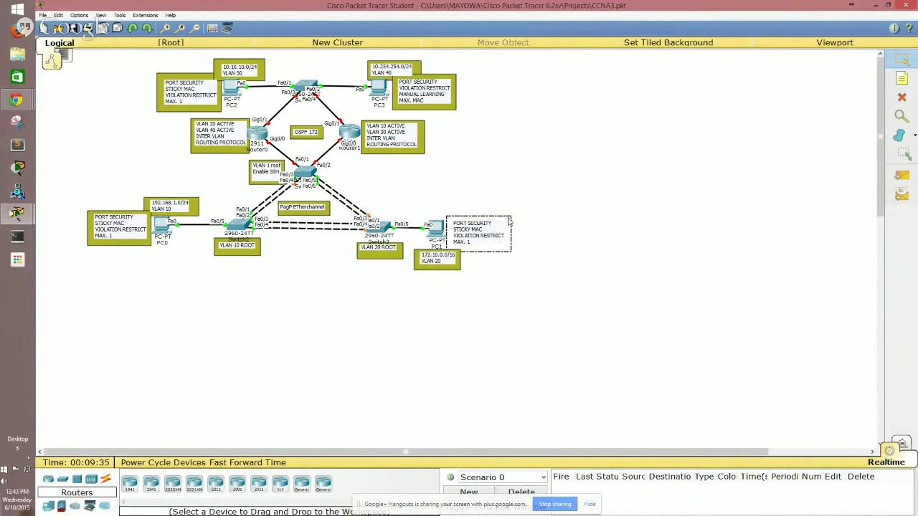
Move PC1's port security and 172.16.0.0/16 VLAN 20 notes away from the devices, and the VLAN 20 ROOT label below Switch3.
{"action": "left_click_drag", "start_coordinate": [496, 228], "coordinate": [558, 198]}
{"action": "left_click_drag", "start_coordinate": [479, 240], "coordinate": [527, 221]}
{"action": "left_click_drag", "start_coordinate": [456, 268], "coordinate": [468, 296]}
{"action": "left_click_drag", "start_coordinate": [392, 259], "coordinate": [390, 284]}
{"action": "left_click_drag", "start_coordinate": [390, 249], "coordinate": [393, 279]}
Move the VLAN 10 ROOT label below Switch2 and spread PC0's port security and 192.168.1.0/24 VLAN 10 notes away from it.
{"action": "left_click_drag", "start_coordinate": [246, 252], "coordinate": [246, 271]}
{"action": "left_click_drag", "start_coordinate": [129, 246], "coordinate": [116, 286]}
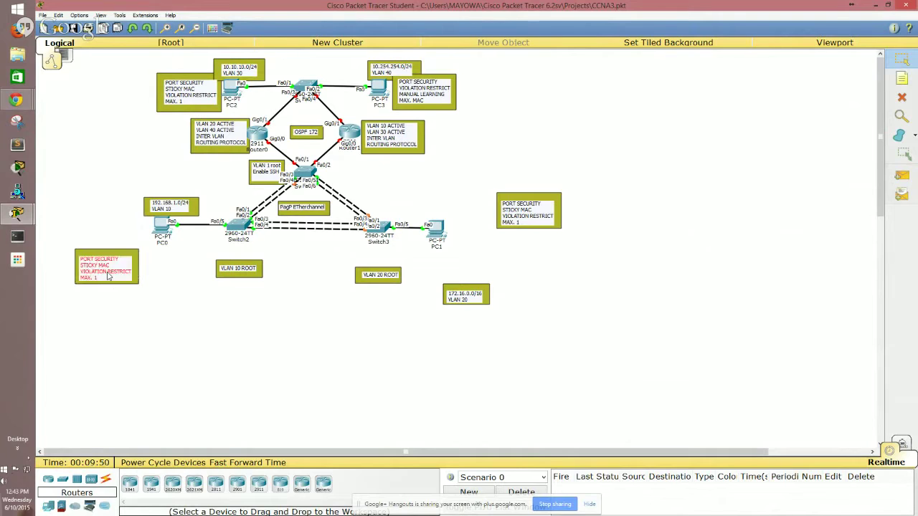
{"action": "left_click_drag", "start_coordinate": [147, 213], "coordinate": [92, 213]}
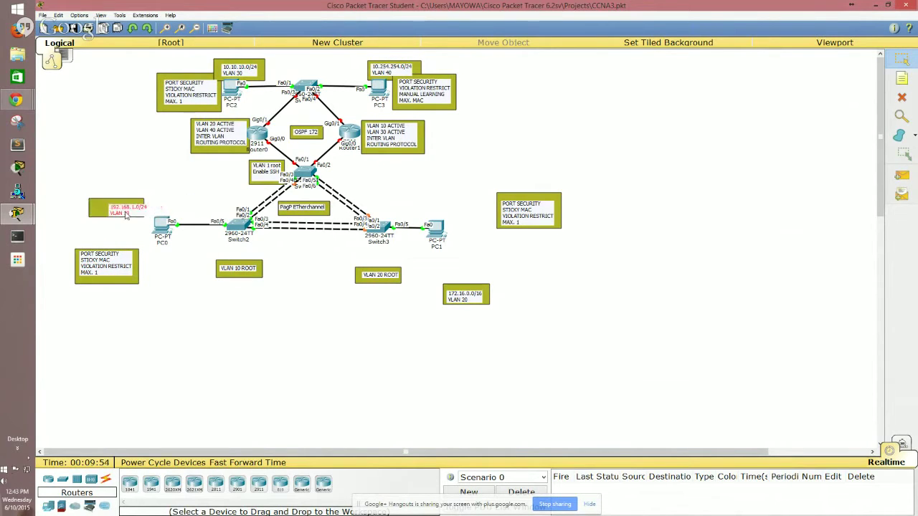
{"action": "left_click", "coordinate": [332, 279]}
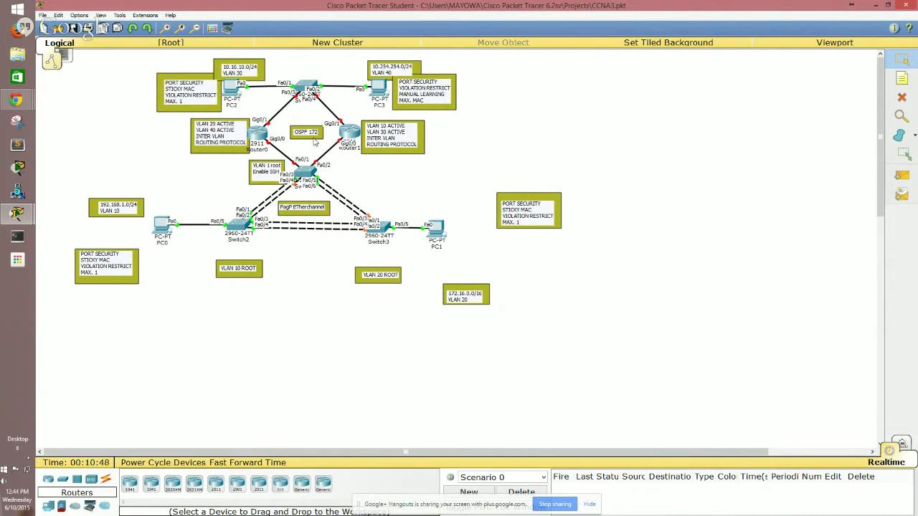
{"action": "mouse_move", "coordinate": [264, 145]}
{"action": "double_click", "coordinate": [423, 152]}
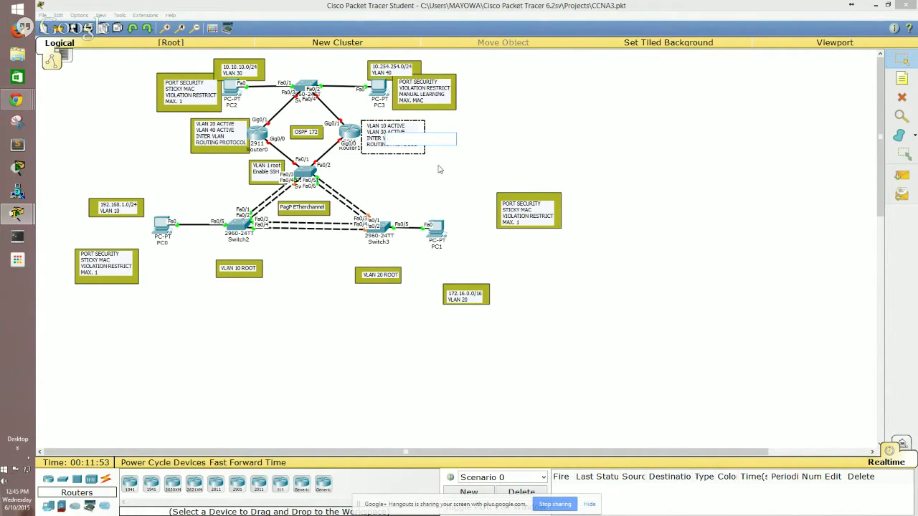
{"action": "left_click", "coordinate": [440, 169]}
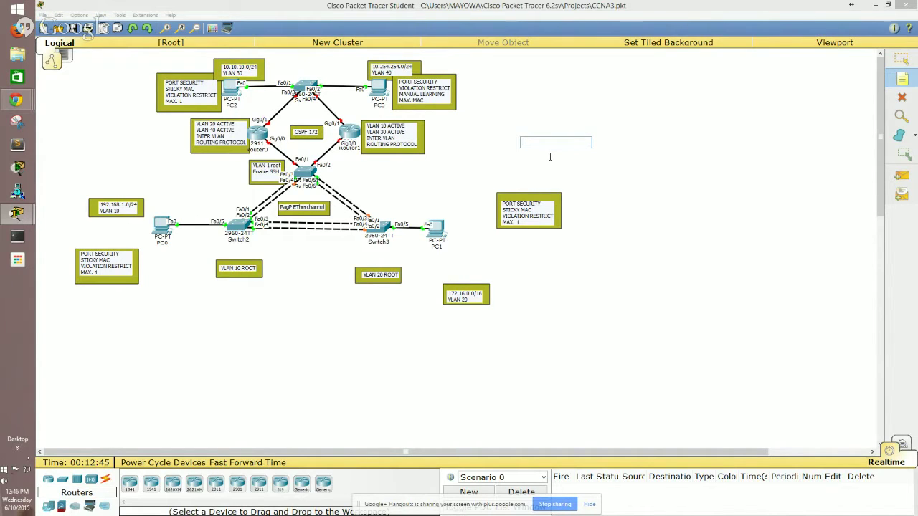
Add a text note reading "VLAN 1 20.20.20.0/24" in the empty workspace area to the right of Router1.
{"action": "type", "text": "VLAN 1 20.20.20.0/24"}
{"action": "left_click", "coordinate": [550, 156]}
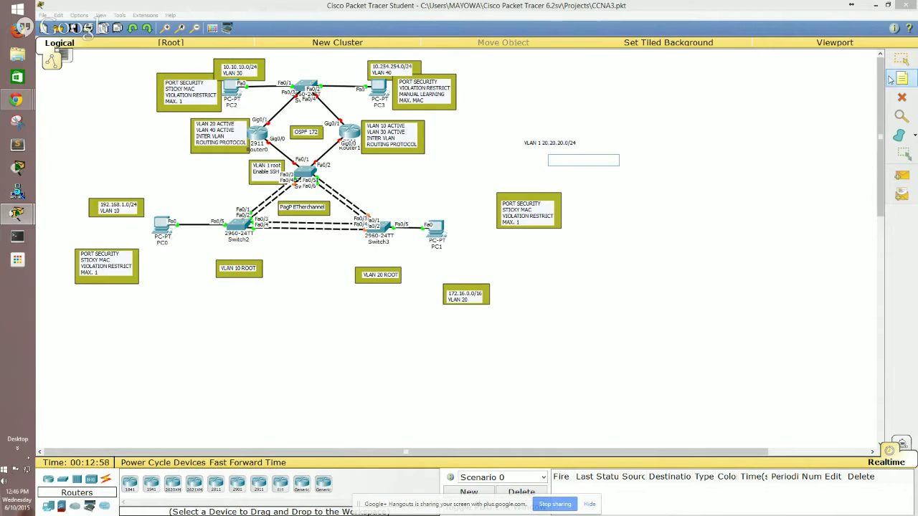
Draw an unfilled black-outlined rectangle around the VLAN 1 note and try to open it for editing.
{"action": "left_click", "coordinate": [915, 137]}
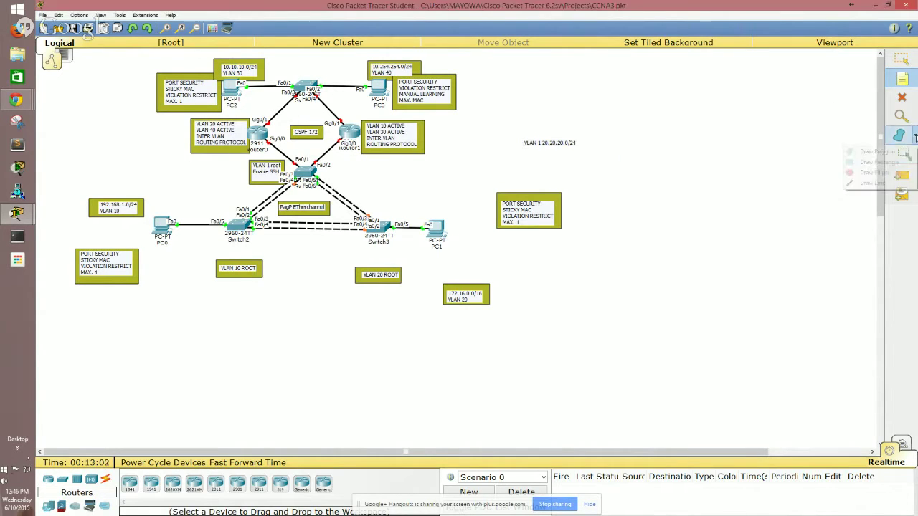
{"action": "left_click", "coordinate": [895, 162]}
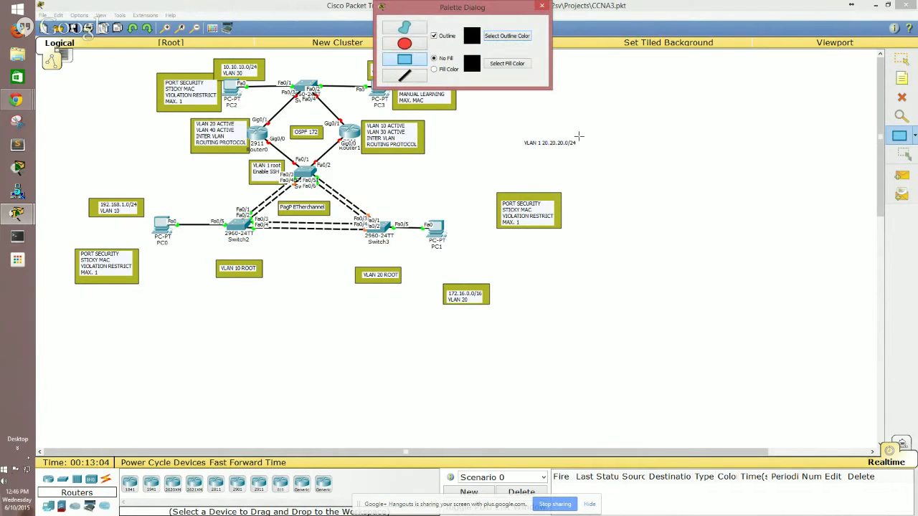
{"action": "left_click_drag", "start_coordinate": [506, 122], "coordinate": [588, 158]}
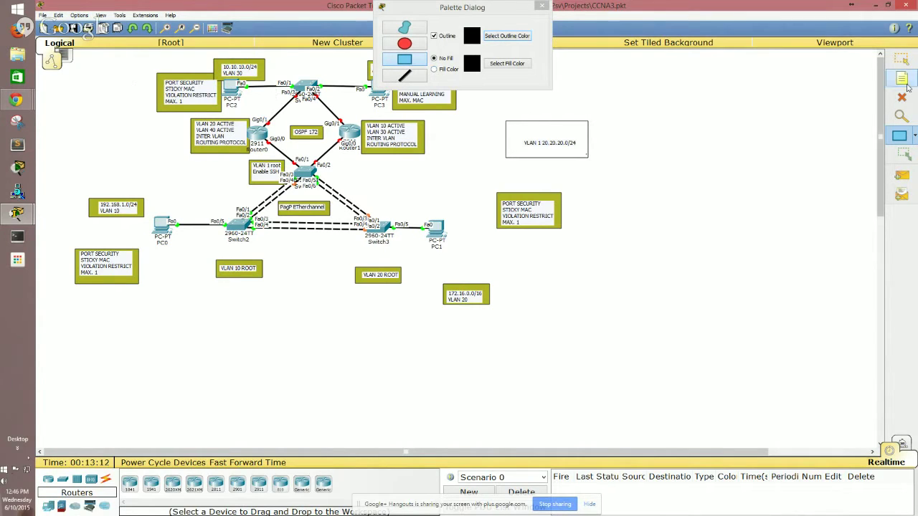
{"action": "left_click", "coordinate": [902, 59]}
{"action": "left_click", "coordinate": [573, 159]}
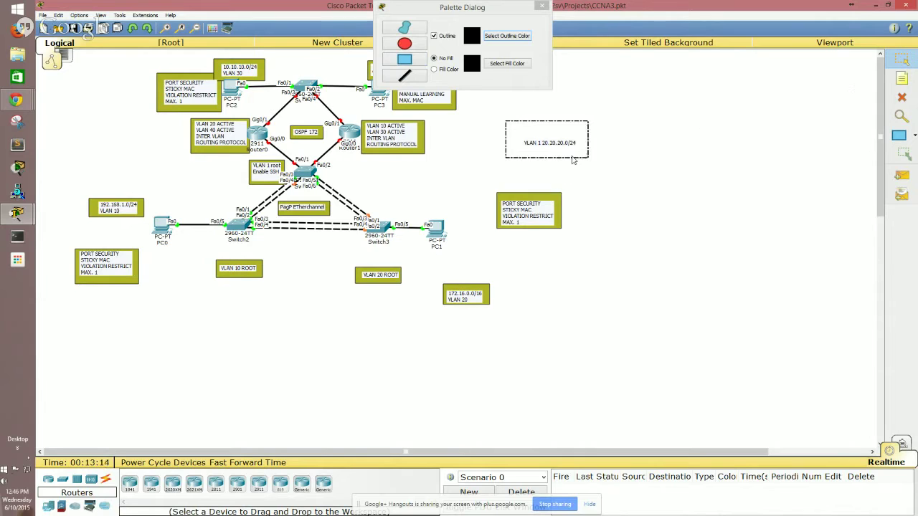
{"action": "double_click", "coordinate": [572, 159]}
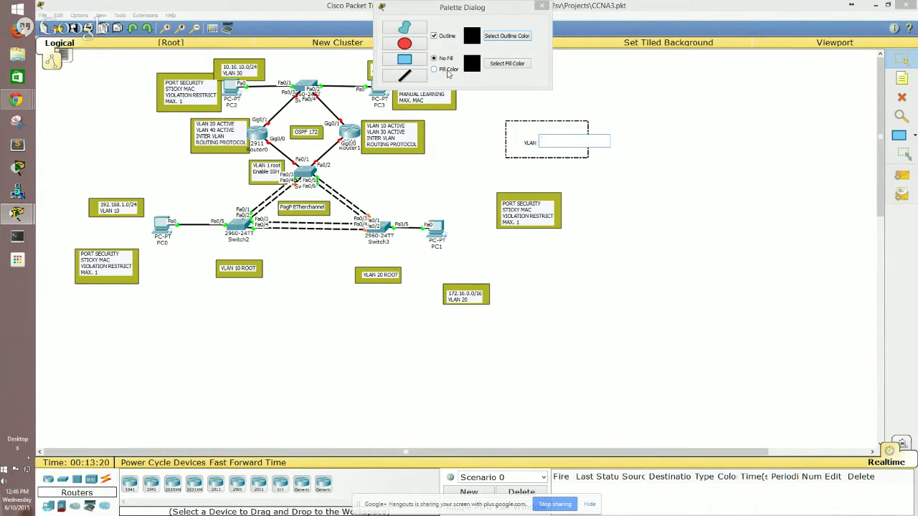
Draw a rectangle filled with olive (red 170, green 170, blue 0) above and to the right of the VLAN 1 note.
{"action": "left_click", "coordinate": [448, 71]}
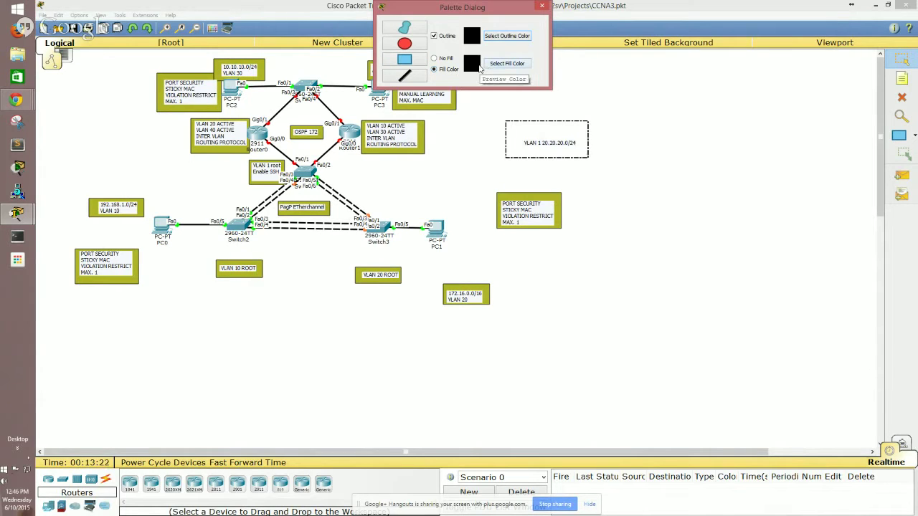
{"action": "left_click", "coordinate": [507, 64]}
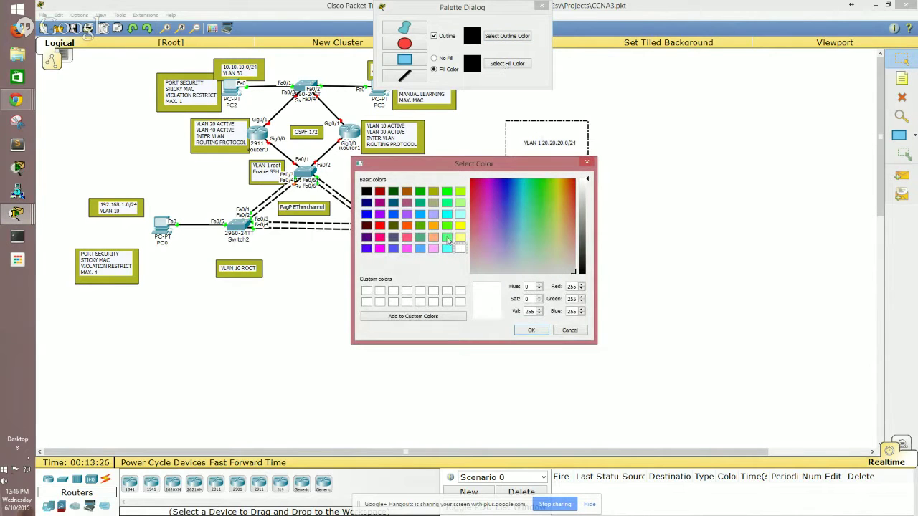
{"action": "left_click", "coordinate": [433, 192]}
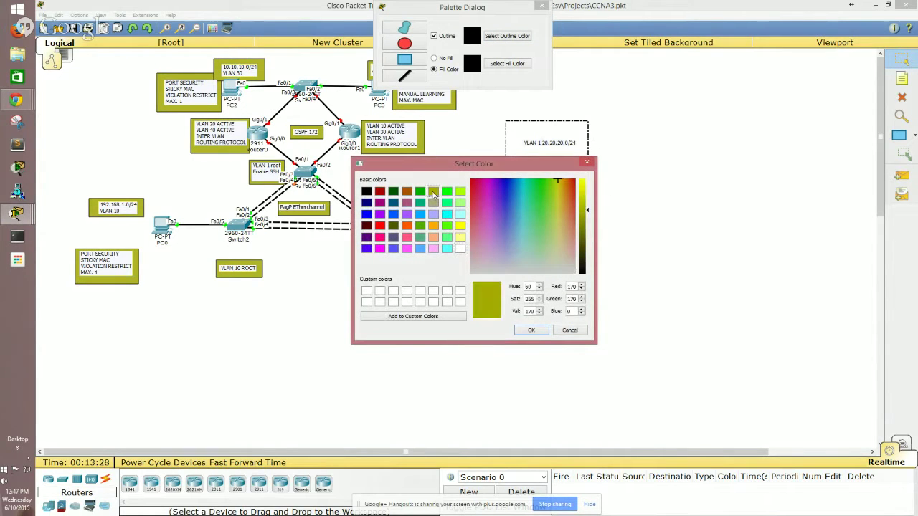
{"action": "left_click", "coordinate": [532, 330]}
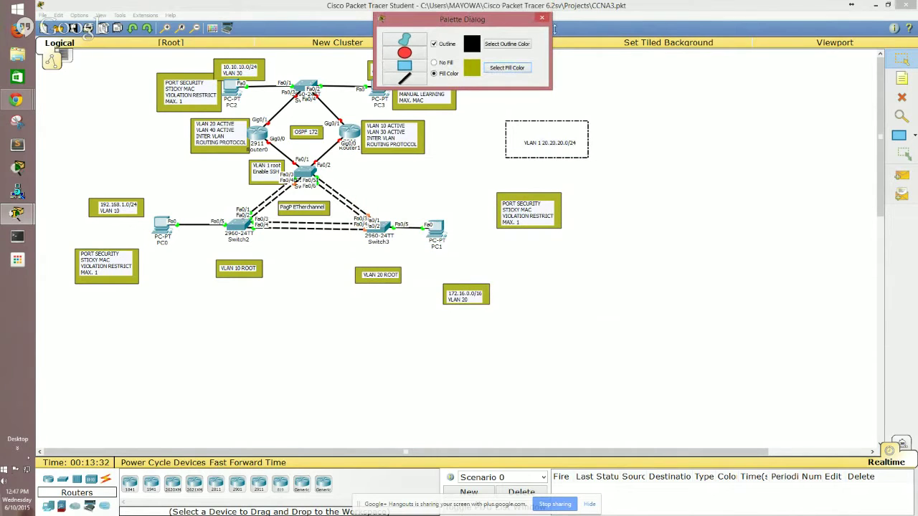
{"action": "left_click", "coordinate": [412, 68]}
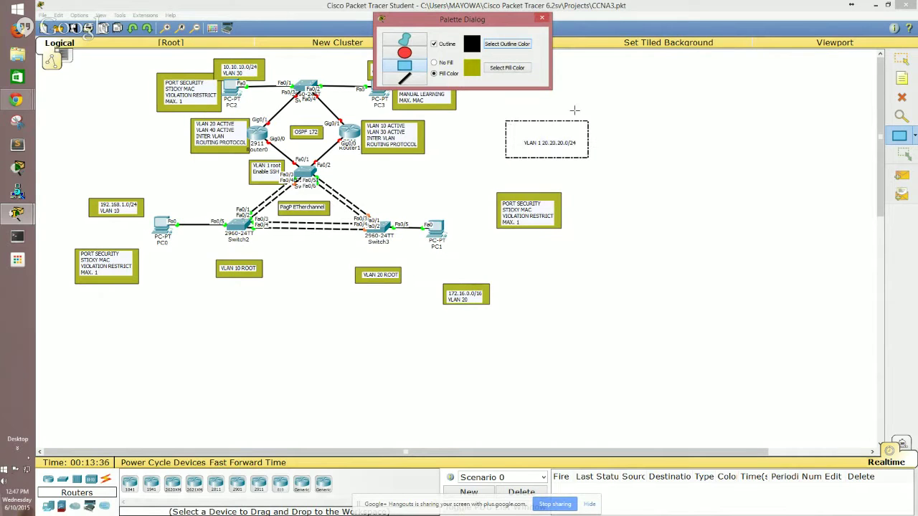
{"action": "left_click_drag", "start_coordinate": [599, 92], "coordinate": [674, 130]}
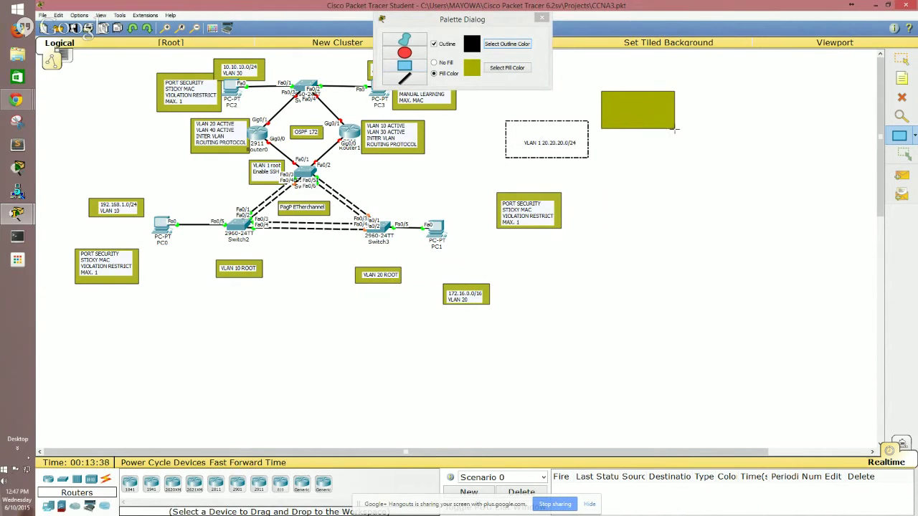
{"action": "left_click", "coordinate": [541, 18]}
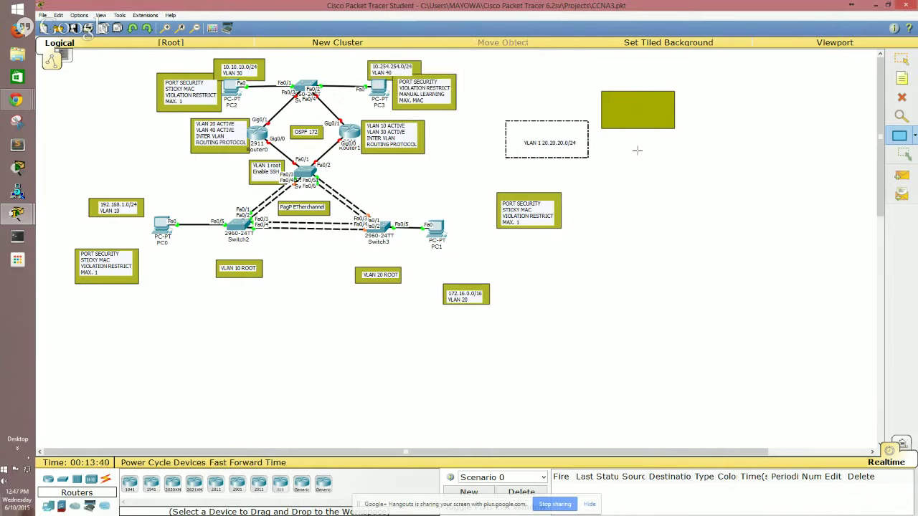
Move the unfilled rectangle off the VLAN 1 note and delete it.
{"action": "left_click", "coordinate": [911, 66]}
{"action": "double_click", "coordinate": [564, 158]}
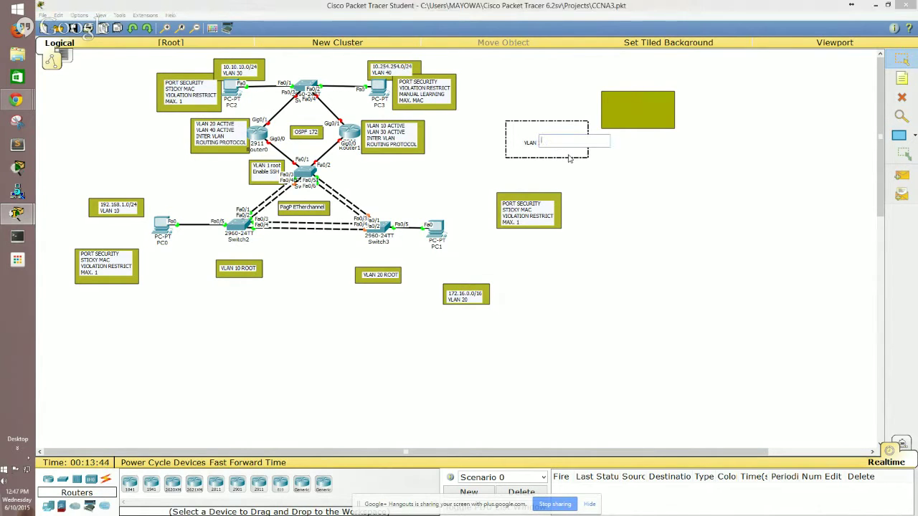
{"action": "left_click", "coordinate": [518, 124]}
{"action": "left_click_drag", "start_coordinate": [518, 124], "coordinate": [634, 185]}
{"action": "key", "text": "Delete"}
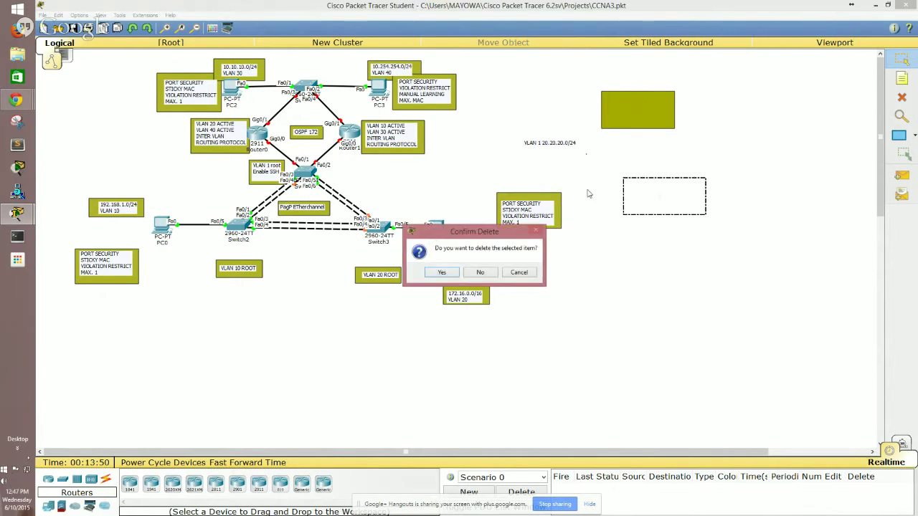
{"action": "left_click", "coordinate": [457, 276]}
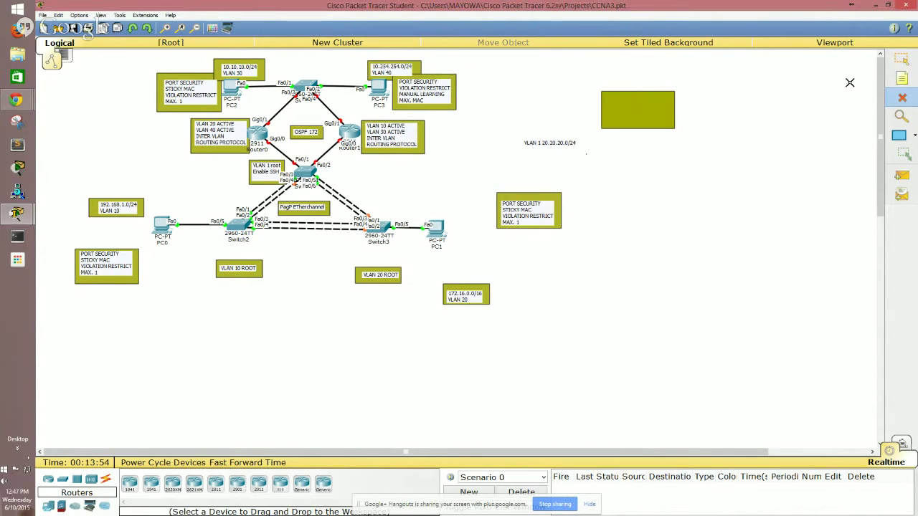
Place the VLAN 1 note on the olive rectangle and move both below and between the VLAN 10 ROOT and VLAN 20 ROOT labels.
{"action": "left_click", "coordinate": [902, 59]}
{"action": "left_click", "coordinate": [539, 148]}
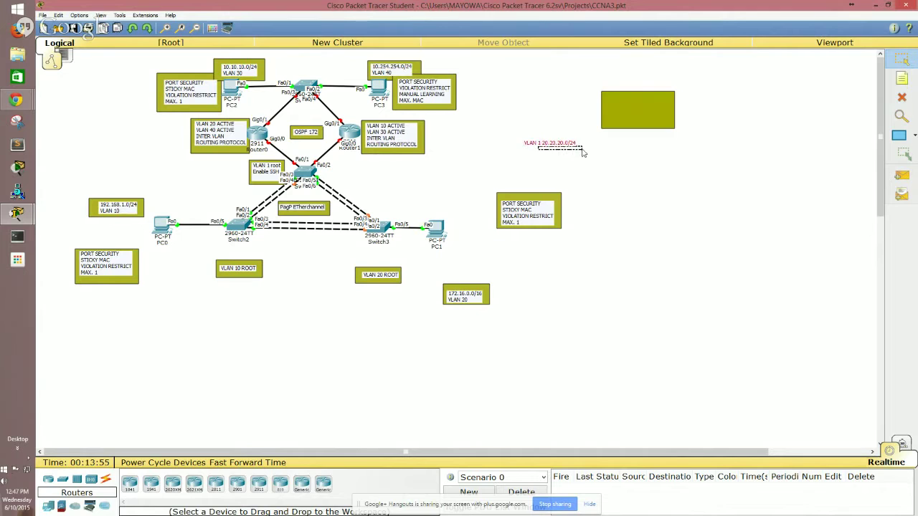
{"action": "mouse_move", "coordinate": [535, 147]}
{"action": "left_mouse_down"}
{"action": "mouse_move", "coordinate": [605, 147]}
{"action": "mouse_move", "coordinate": [625, 105]}
{"action": "mouse_move", "coordinate": [624, 113]}
{"action": "left_mouse_up"}
{"action": "mouse_move", "coordinate": [585, 88]}
{"action": "left_mouse_down"}
{"action": "mouse_move", "coordinate": [654, 139]}
{"action": "mouse_move", "coordinate": [685, 147]}
{"action": "mouse_move", "coordinate": [529, 197]}
{"action": "mouse_move", "coordinate": [403, 276]}
{"action": "mouse_move", "coordinate": [334, 288]}
{"action": "mouse_move", "coordinate": [330, 313]}
{"action": "left_mouse_up"}
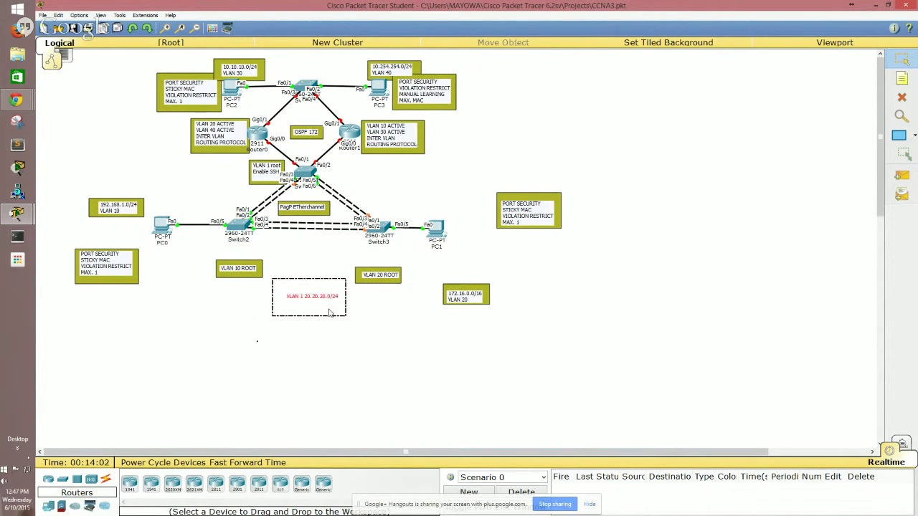
{"action": "left_click", "coordinate": [370, 338]}
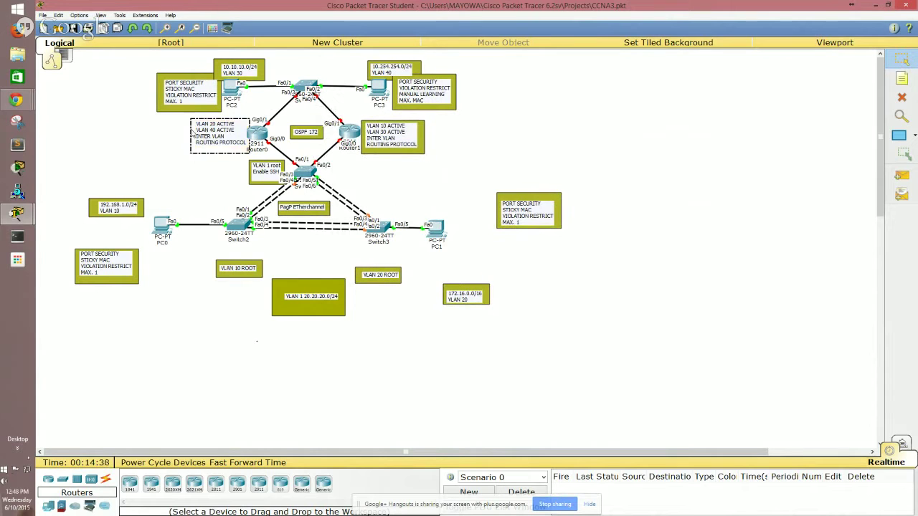
Move the VLAN 20/VLAN 40 active note and its background left, clear of Router0.
{"action": "left_click_drag", "start_coordinate": [235, 142], "coordinate": [200, 143]}
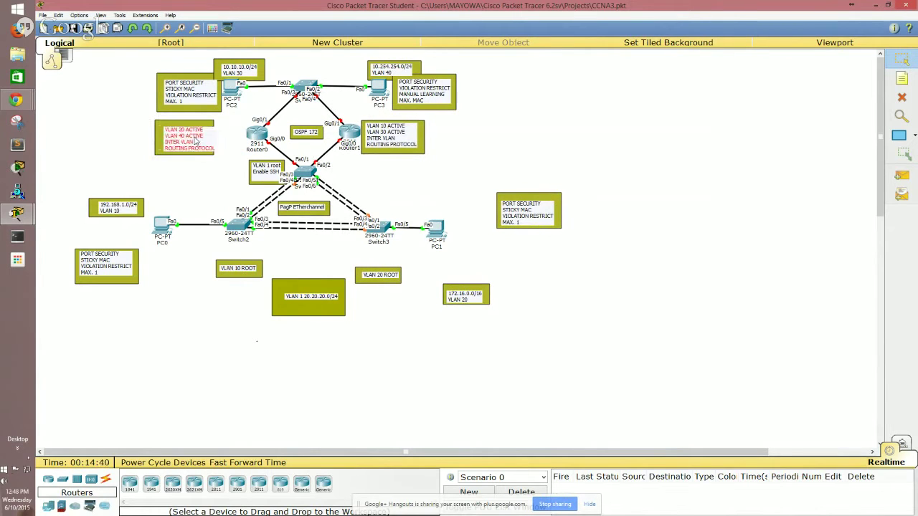
{"action": "left_click", "coordinate": [224, 149]}
Open Router0's command line and decline the initial configuration dialog with n to reach the router prompt.
{"action": "left_click", "coordinate": [256, 134]}
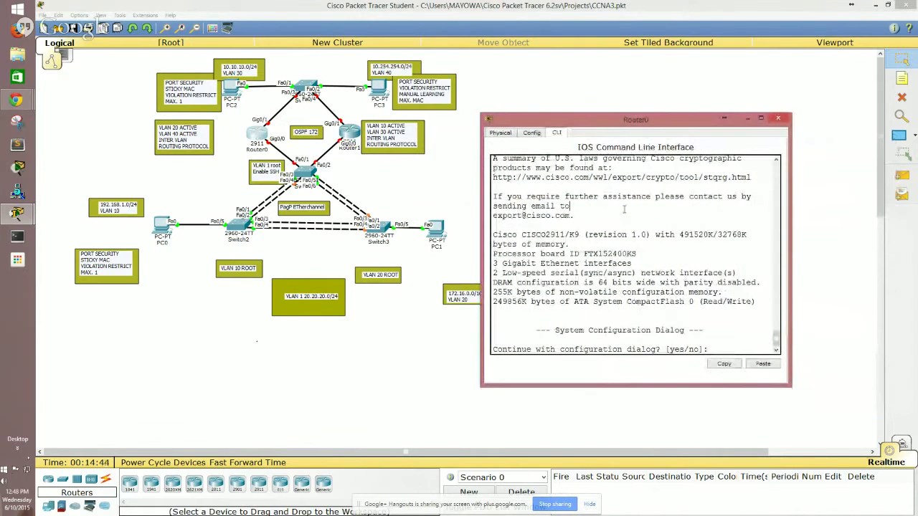
{"action": "type", "text": "n"}
{"action": "key", "text": "Return"}
{"action": "key", "text": "Return"}
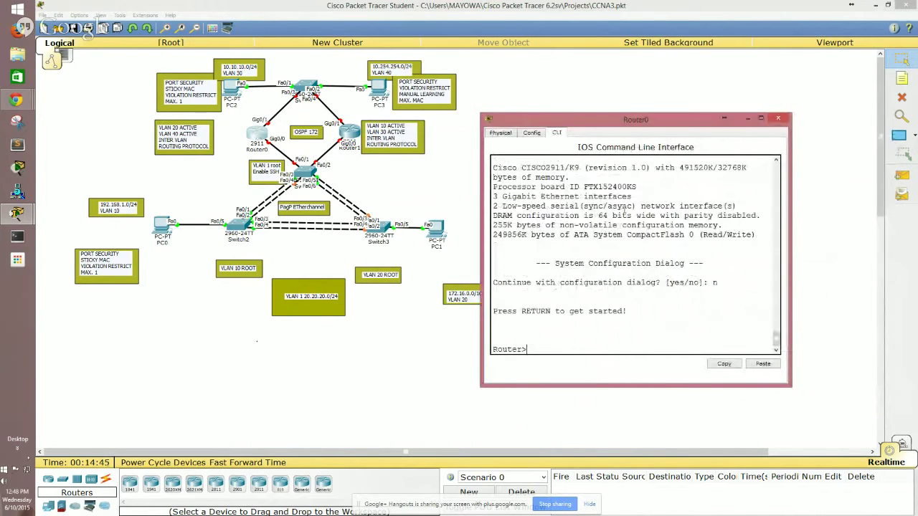
Enter privileged EXEC mode with en and global configuration mode with conf t on Router0.
{"action": "type", "text": "en"}
{"action": "key", "text": "Return"}
{"action": "key", "text": "Return"}
{"action": "type", "text": "c"}
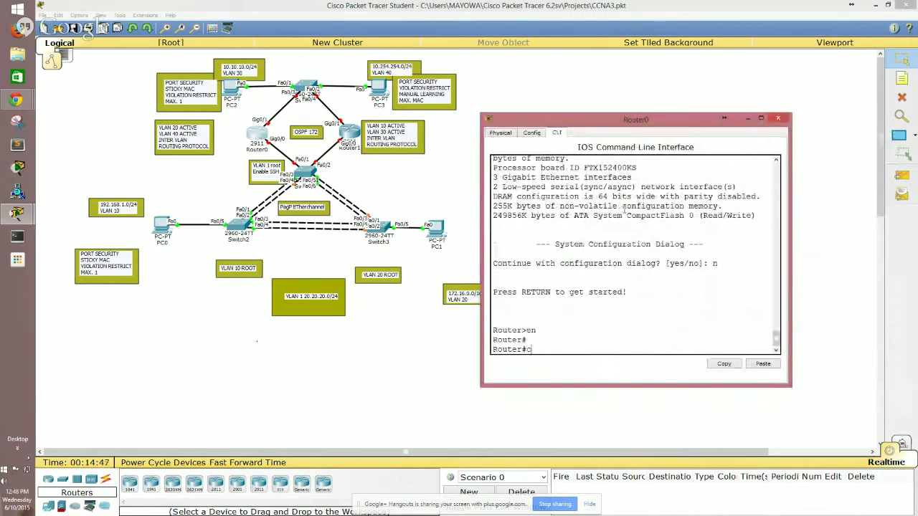
{"action": "type", "text": "onf t"}
{"action": "key", "text": "Return"}
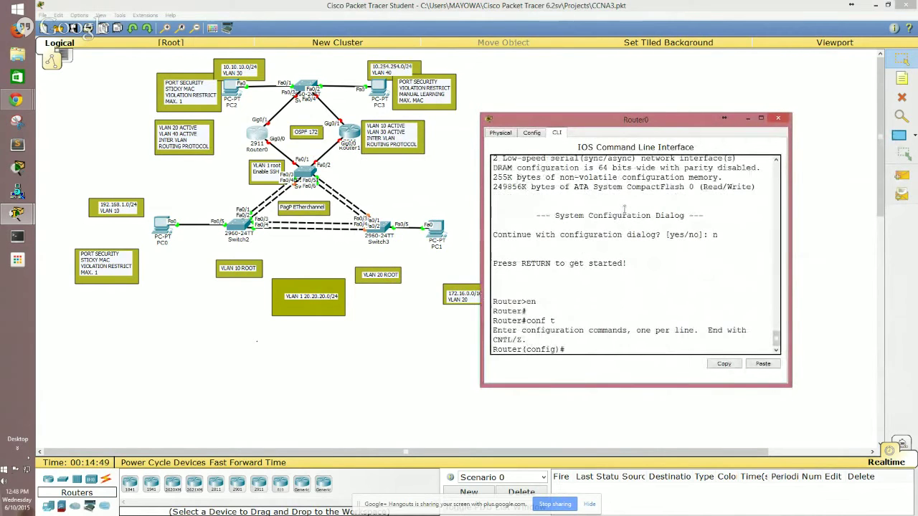
Set the router's hostname to Router0.
{"action": "type", "text": "hostname Router"}
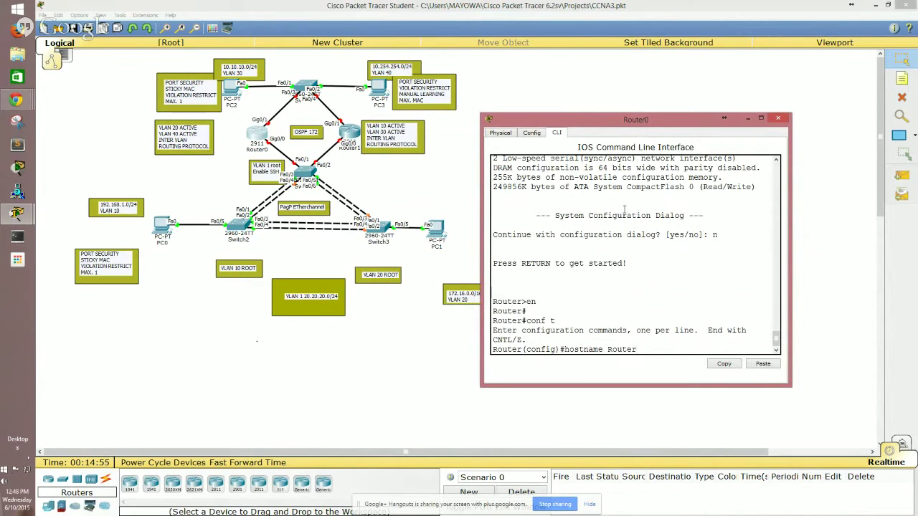
{"action": "type", "text": "0"}
{"action": "key", "text": "Return"}
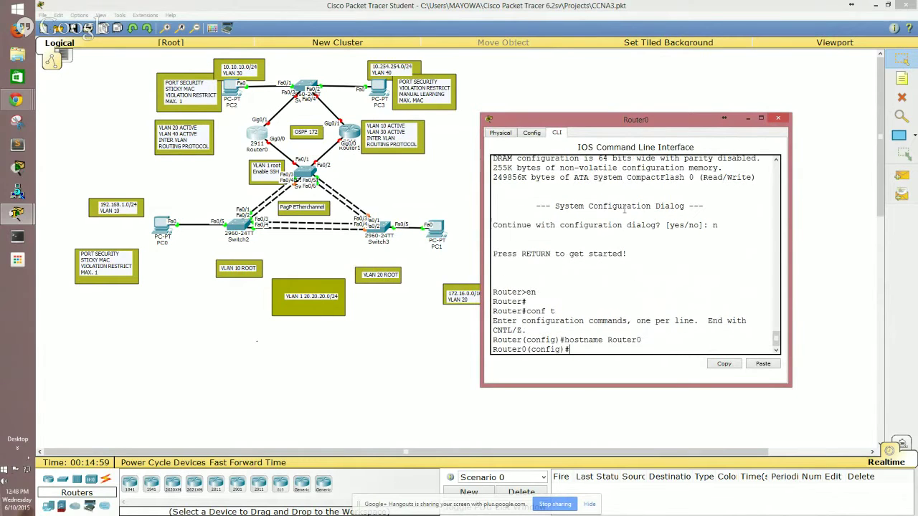
{"action": "key", "text": "Return"}
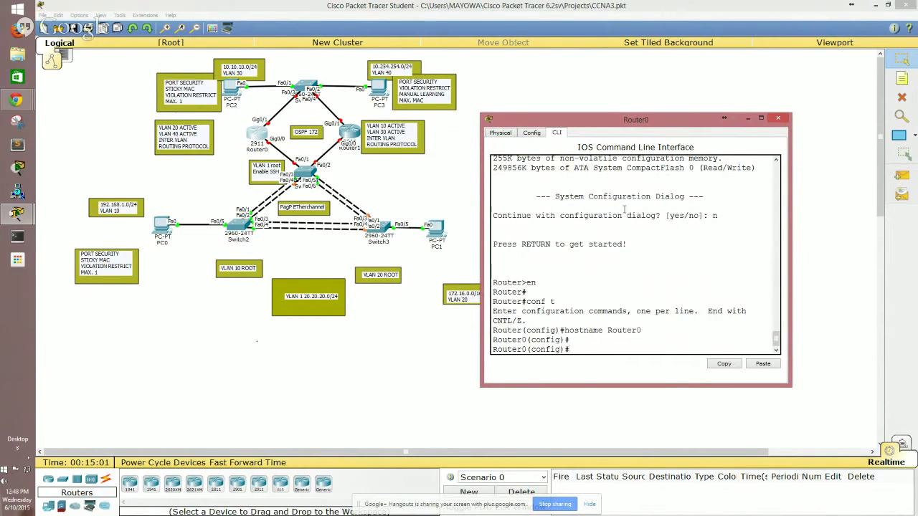
Enter interface g0/1 and enable it with no shut.
{"action": "type", "text": "int g0/1"}
{"action": "key", "text": "Return"}
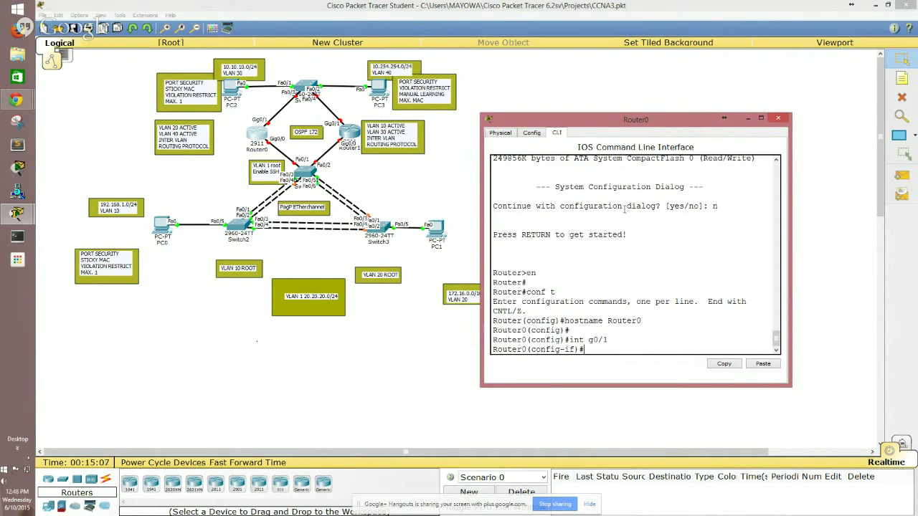
{"action": "type", "text": "no shut"}
{"action": "key", "text": "Return"}
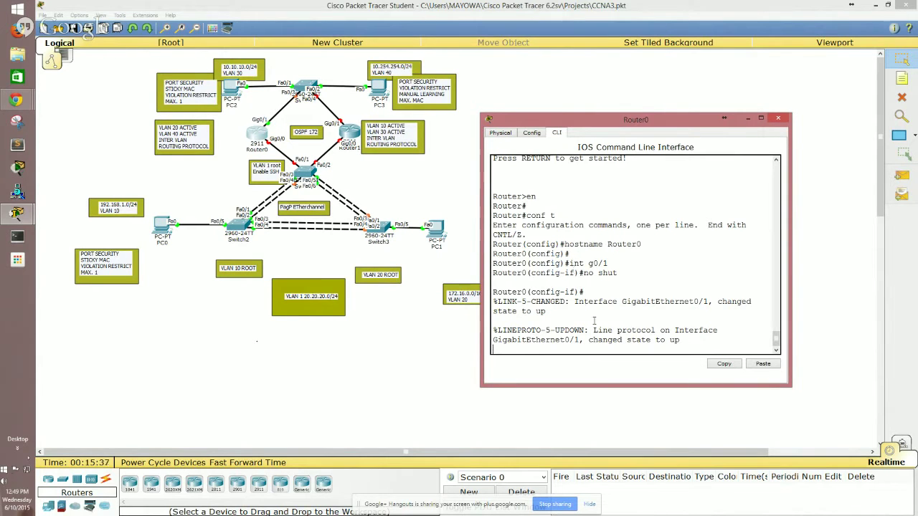
{"action": "key", "text": "Return"}
{"action": "key", "text": "Return"}
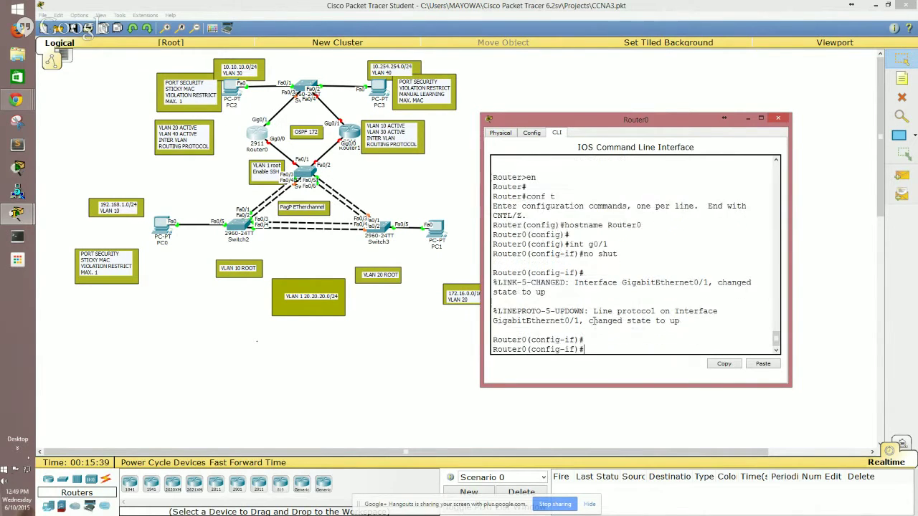
Create subinterface g0/1.40 and set its encapsulation to dot1Q 40.
{"action": "type", "text": "int g0/1.4"}
{"action": "type", "text": "0"}
{"action": "key", "text": "Return"}
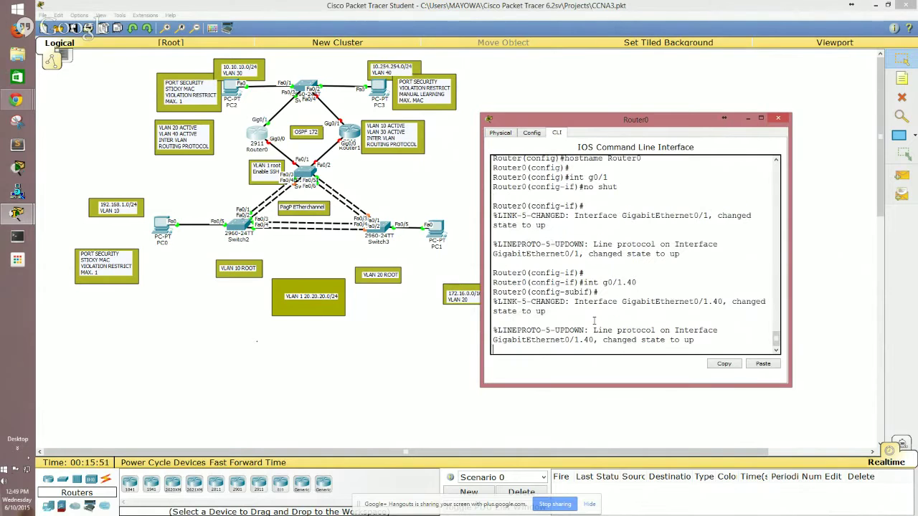
{"action": "key", "text": "Return"}
{"action": "key", "text": "Return"}
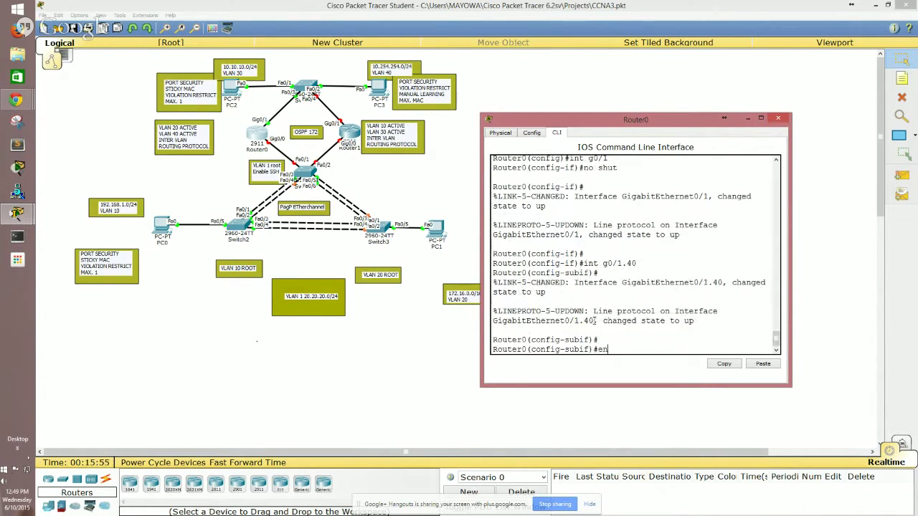
{"action": "type", "text": "en"}
{"action": "key", "text": "Tab"}
{"action": "type", "text": "dot"}
{"action": "key", "text": "Tab"}
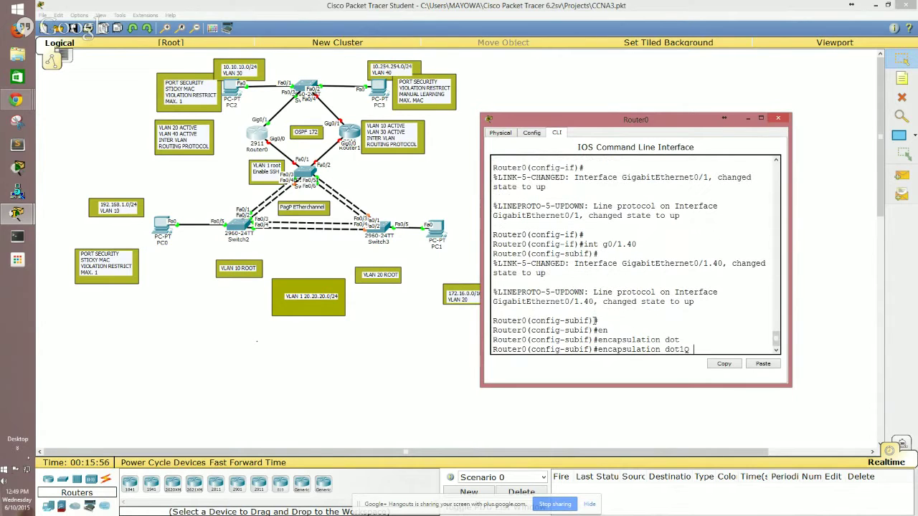
{"action": "type", "text": "40"}
{"action": "key", "text": "Return"}
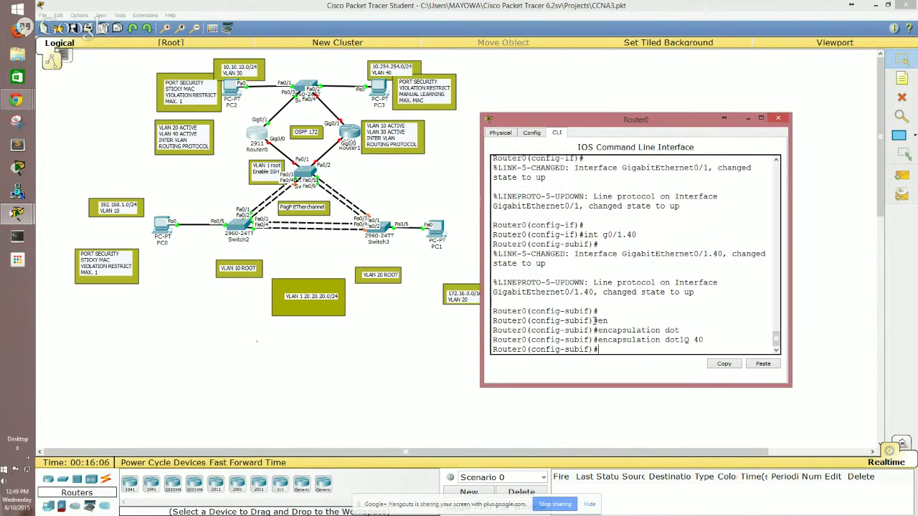
Look up the options available after encapsulation dot1Q 40, and reissue the command without extra options.
{"action": "key", "text": "Up"}
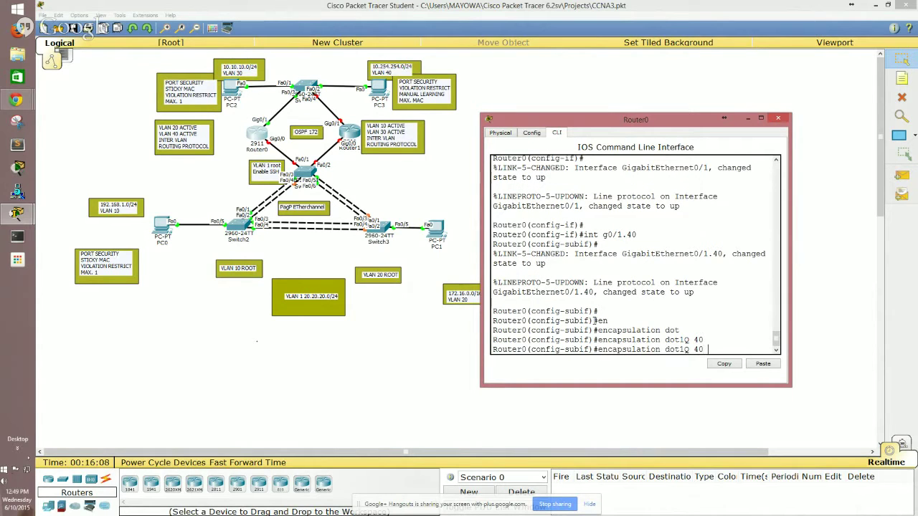
{"action": "type", "text": "?"}
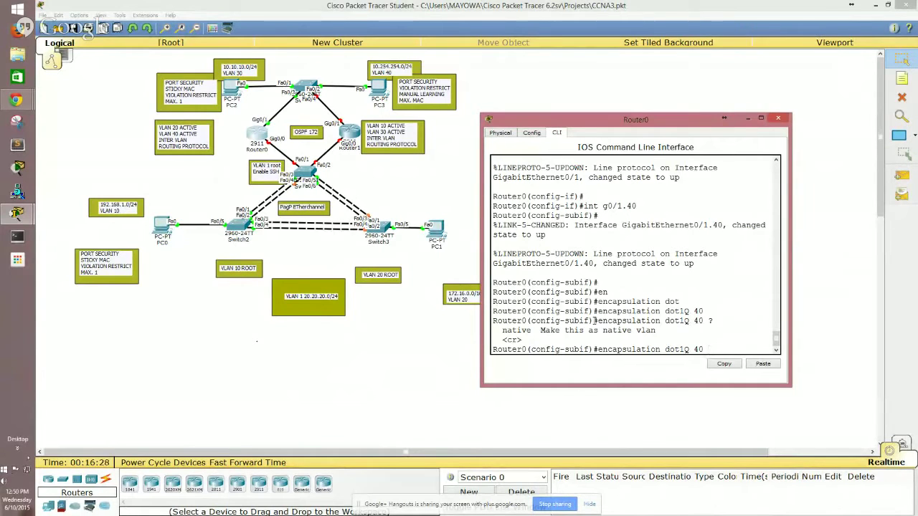
{"action": "key", "text": "Return"}
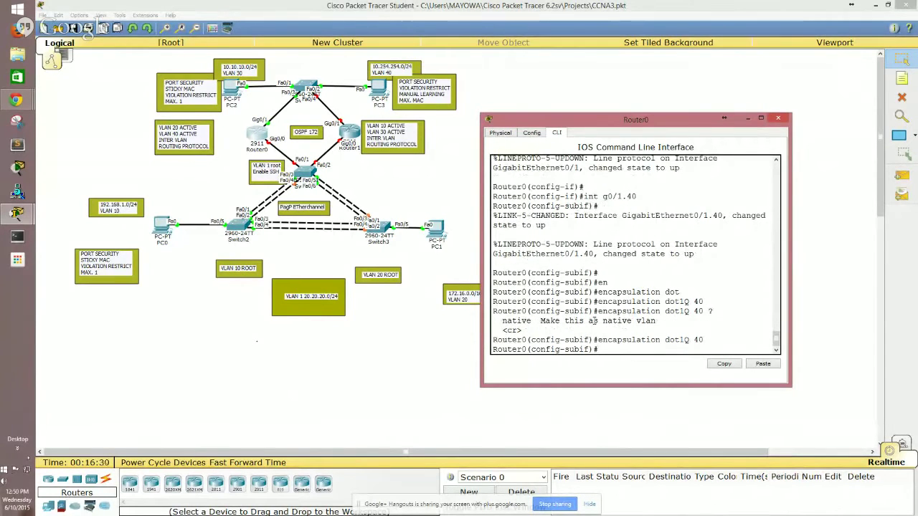
Assign IP address 10.254.254.1 with mask 255.255.255.0 to subinterface g0/1.40, widening the command-line window to fit the line.
{"action": "type", "text": "ip address"}
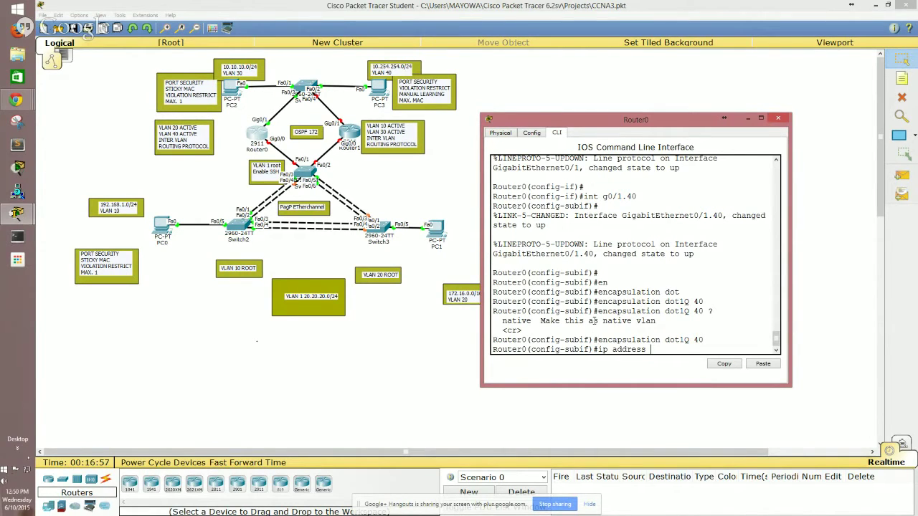
{"action": "type", "text": "10.254.254.1 255.255.255"}
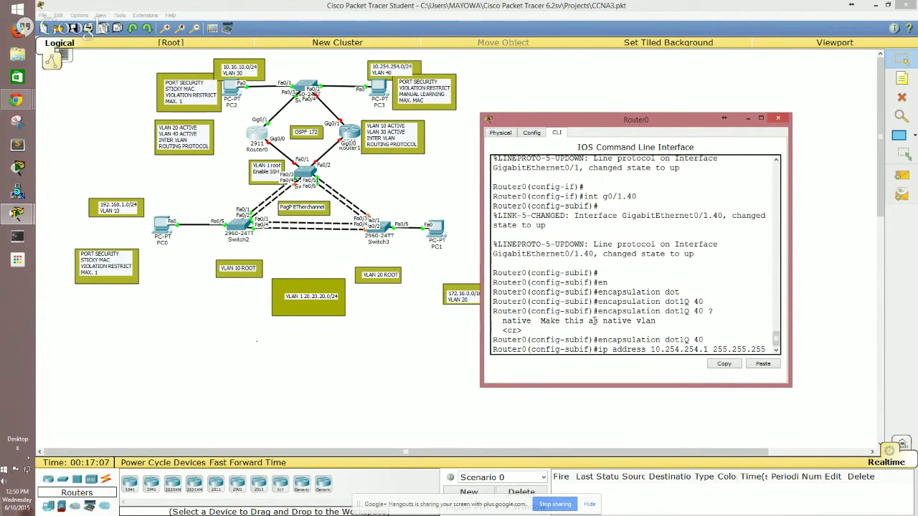
{"action": "type", "text": ".0"}
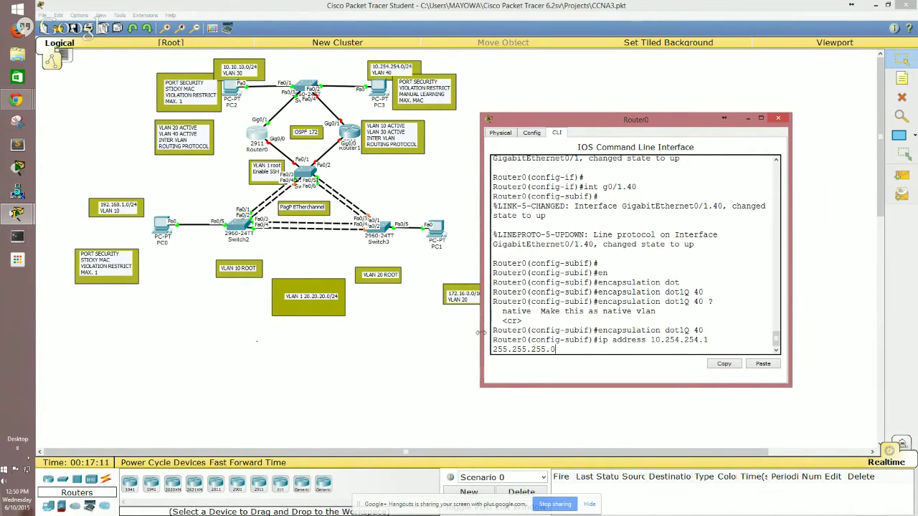
{"action": "left_click_drag", "start_coordinate": [480, 335], "coordinate": [410, 333]}
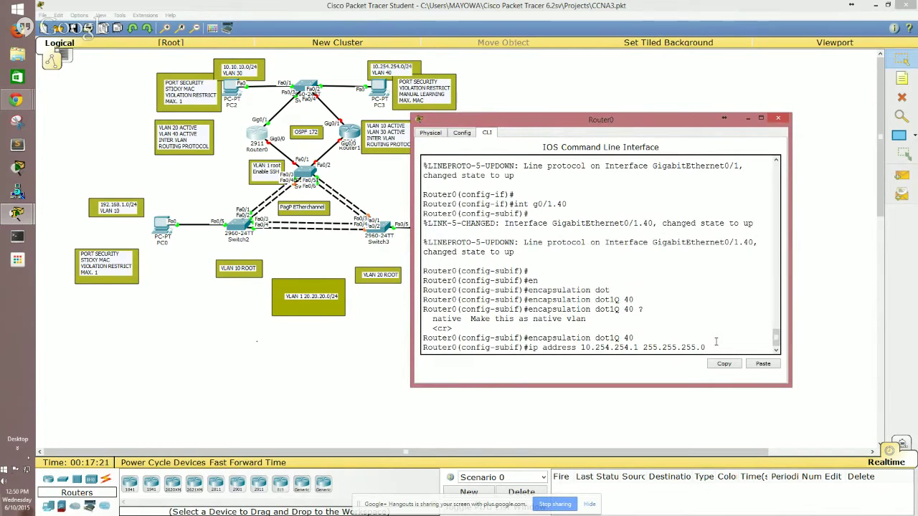
{"action": "key", "text": "Return"}
{"action": "key", "text": "Return"}
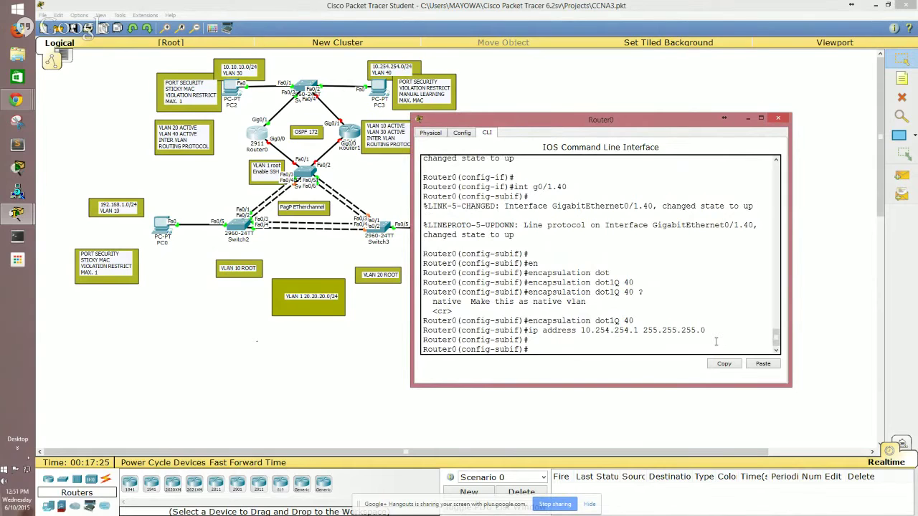
Enter interface g0/0 and enable it with no shut.
{"action": "type", "text": "int g0/0"}
{"action": "key", "text": "Return"}
{"action": "key", "text": "Return"}
{"action": "type", "text": "no shut"}
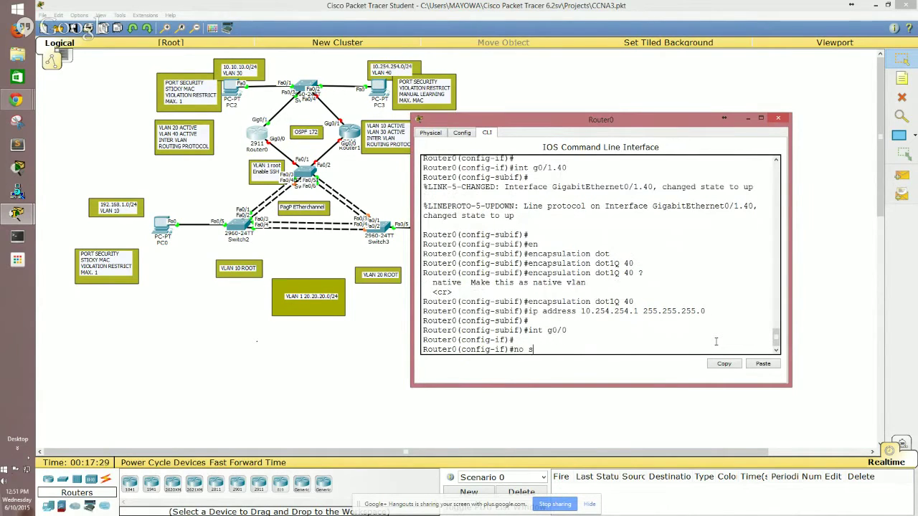
{"action": "key", "text": "Return"}
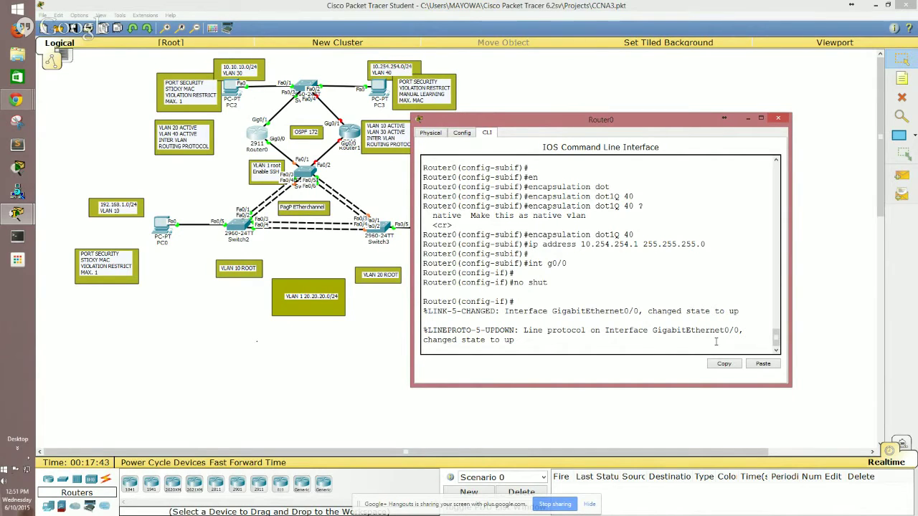
Check the VLAN 1 network note and assign IP address 20.20.20.1 with mask 255.255.255.0 to interface g0/0.
{"action": "left_click", "coordinate": [319, 313]}
{"action": "left_click", "coordinate": [343, 324]}
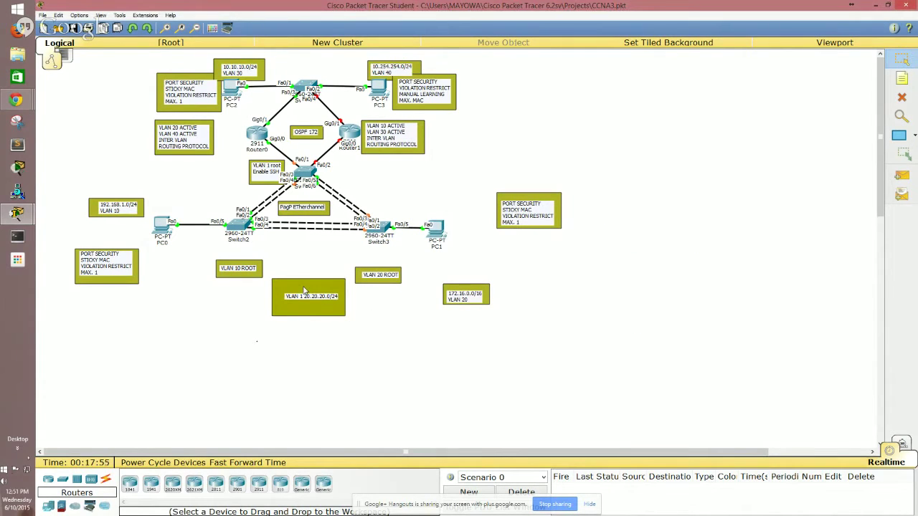
{"action": "key", "text": "alt+Tab"}
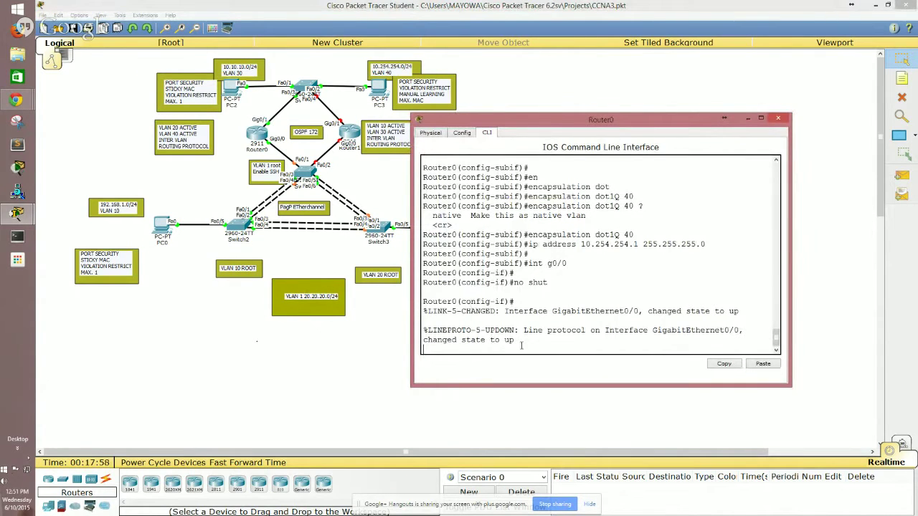
{"action": "key", "text": "Return"}
{"action": "key", "text": "Return"}
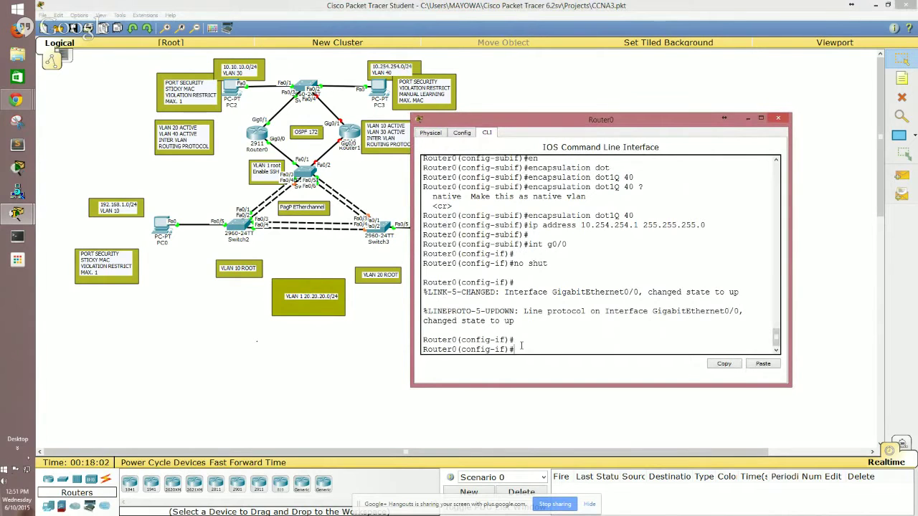
{"action": "type", "text": "ip address 20.20.20.1"}
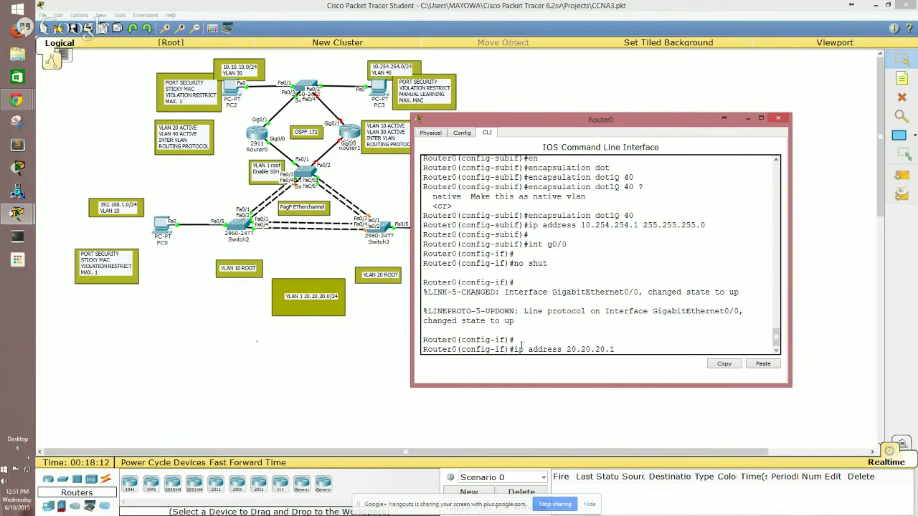
{"action": "type", "text": " 255.255.255.0"}
{"action": "key", "text": "Return"}
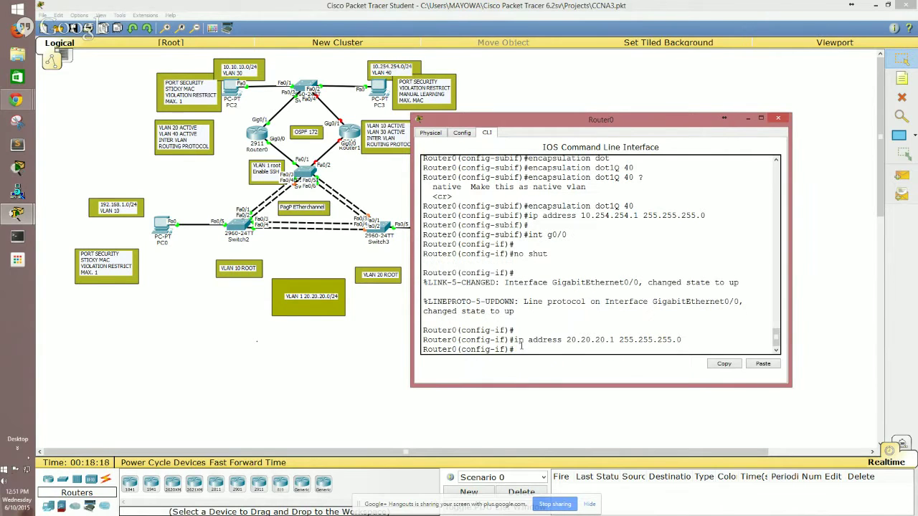
Write int g0/0.20 at the prompt without submitting it, and move the 172.16.0.0/16 VLAN 20 note up beneath PC1.
{"action": "type", "text": "int g0/0.20"}
{"action": "left_click_drag", "start_coordinate": [625, 126], "coordinate": [724, 242]}
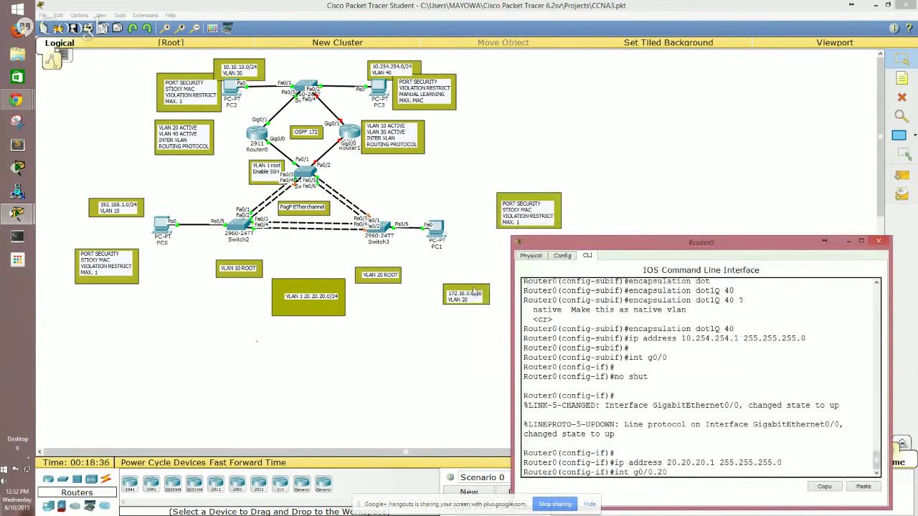
{"action": "left_click", "coordinate": [475, 291]}
{"action": "left_click_drag", "start_coordinate": [475, 291], "coordinate": [485, 261]}
{"action": "key", "text": "alt+Tab"}
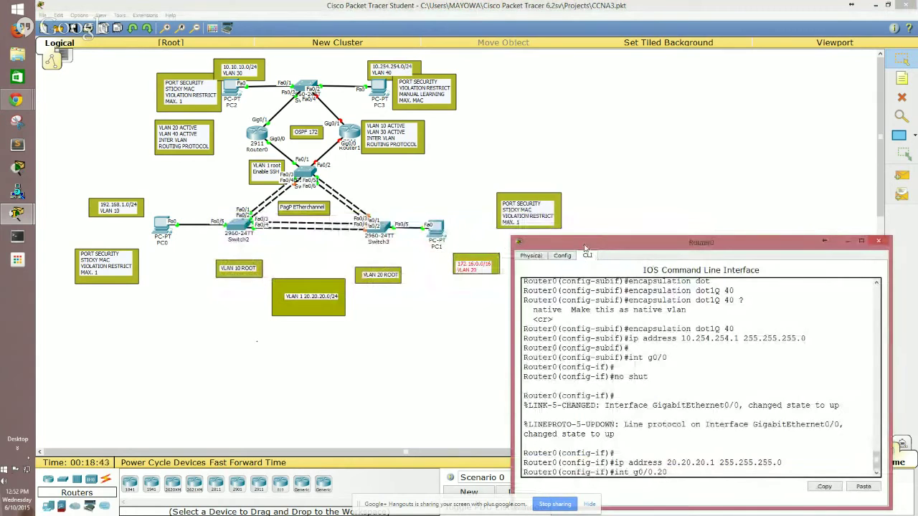
Set the CLI dialog font size to 20 in the program preferences, apply it and close the preferences.
{"action": "left_click", "coordinate": [102, 15]}
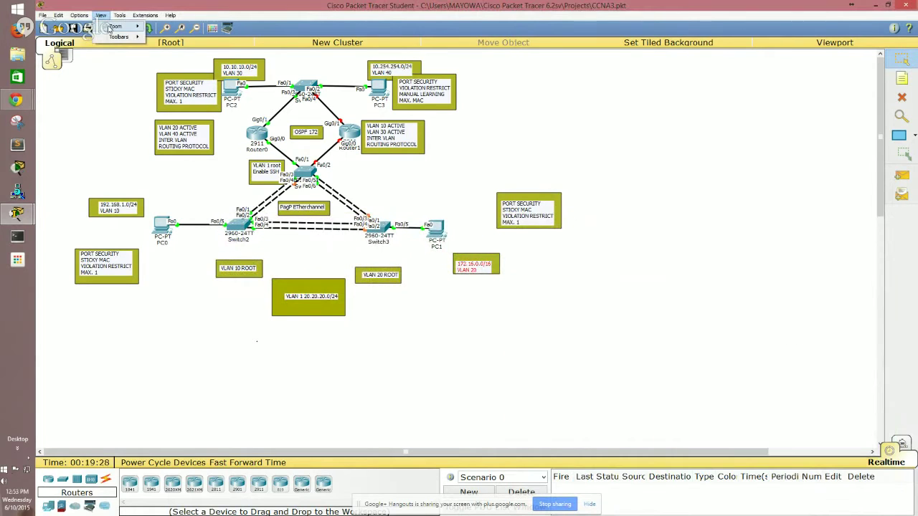
{"action": "mouse_move", "coordinate": [109, 27]}
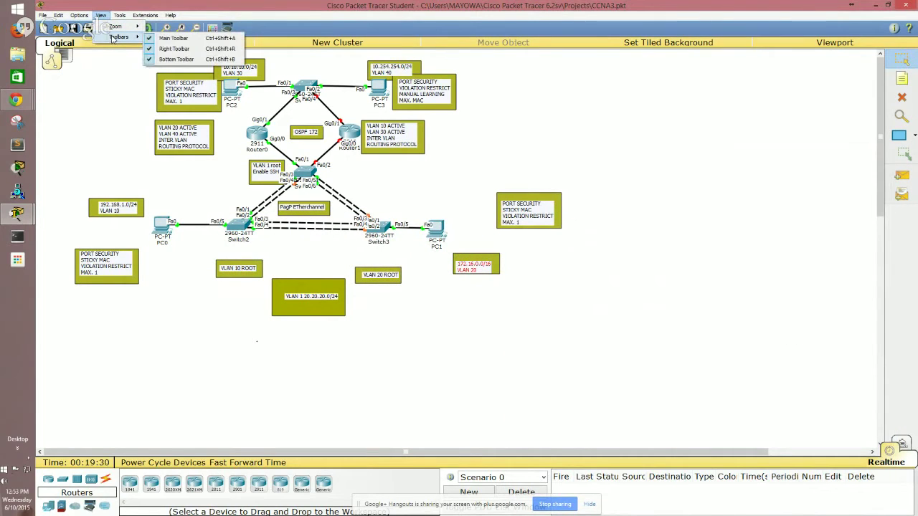
{"action": "mouse_move", "coordinate": [79, 15]}
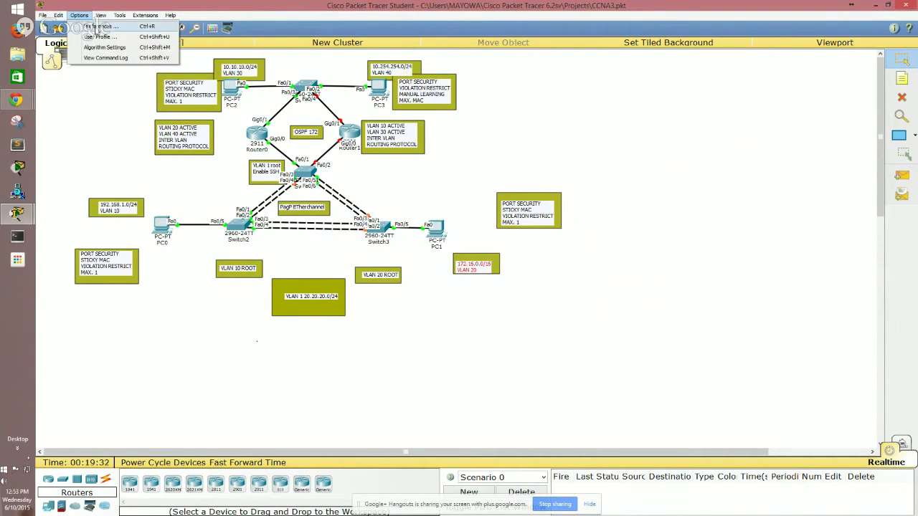
{"action": "left_click", "coordinate": [93, 27]}
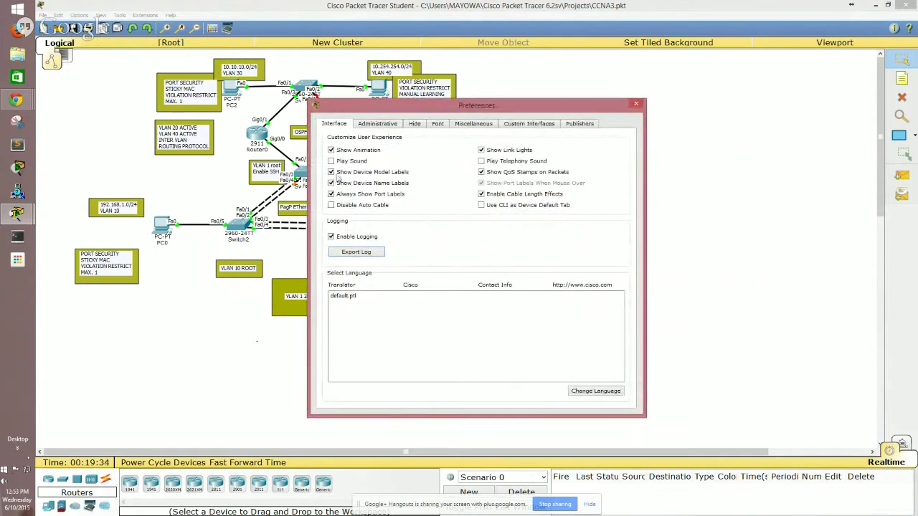
{"action": "left_click", "coordinate": [437, 123]}
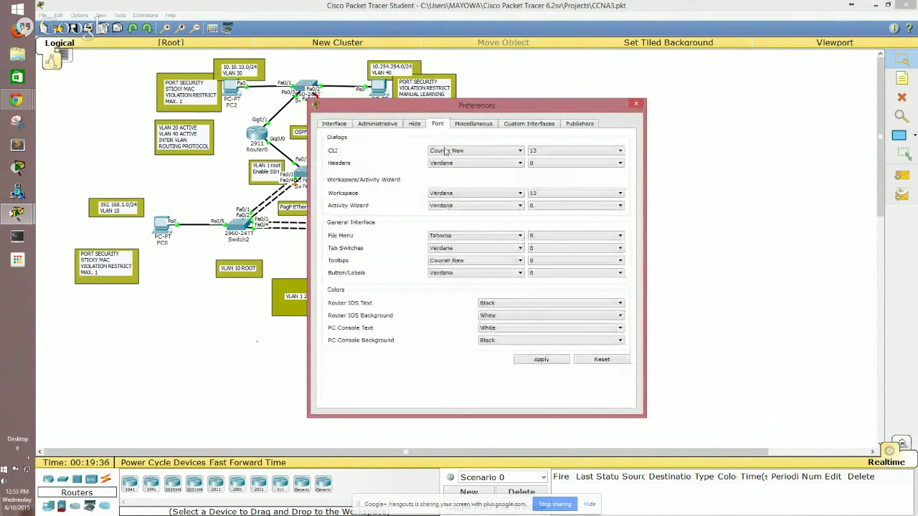
{"action": "left_click", "coordinate": [619, 152]}
{"action": "left_click", "coordinate": [621, 215]}
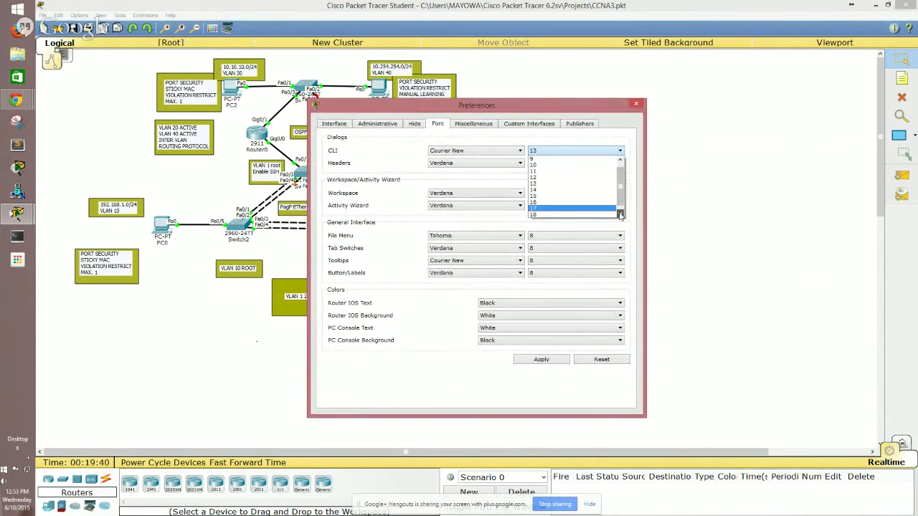
{"action": "left_click", "coordinate": [620, 216]}
{"action": "left_click", "coordinate": [596, 215]}
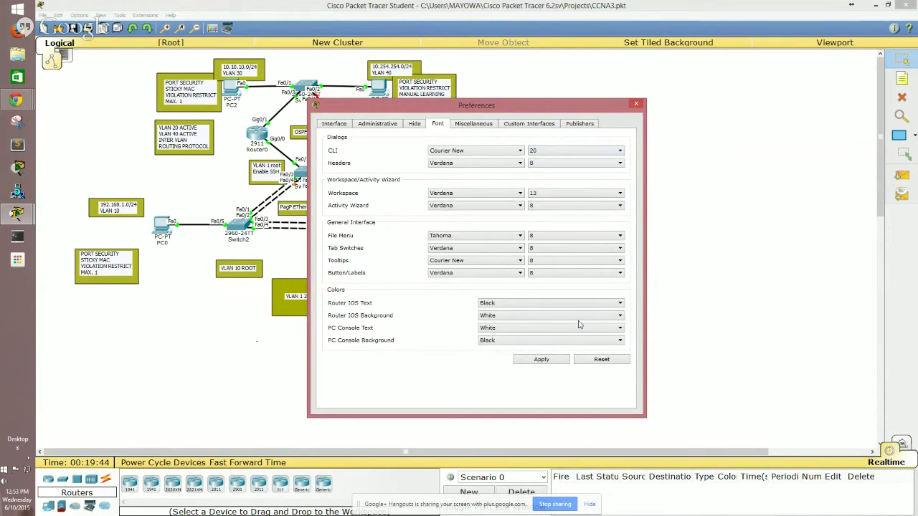
{"action": "left_click", "coordinate": [542, 360]}
{"action": "left_click", "coordinate": [635, 104]}
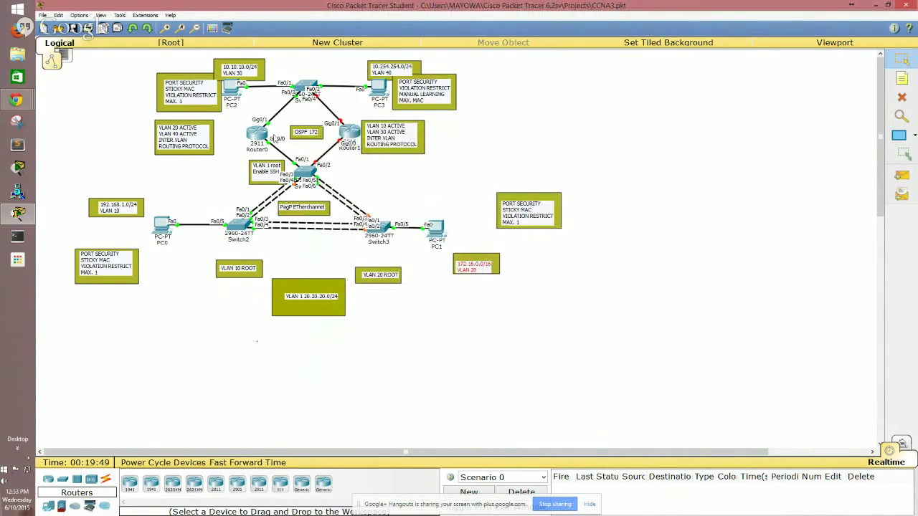
Reopen Router0's command line, then reposition and widen its window so the enlarged text fits.
{"action": "left_click", "coordinate": [258, 136]}
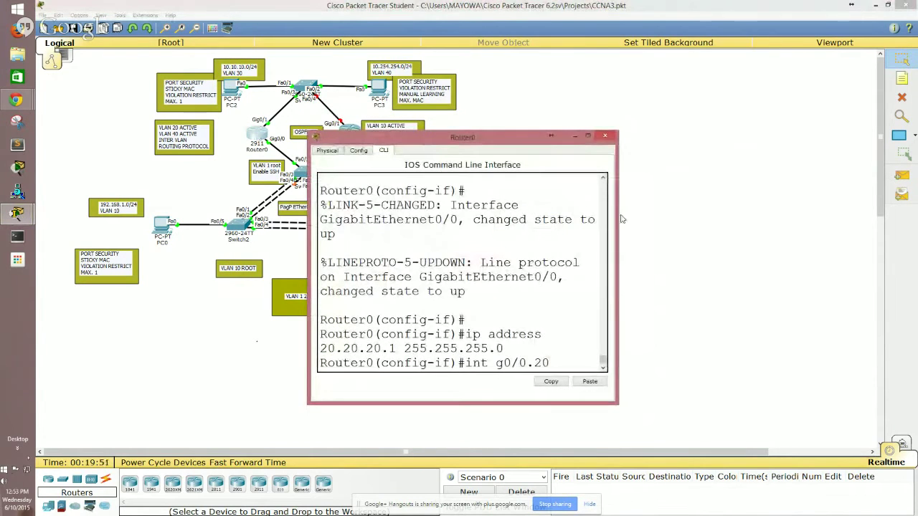
{"action": "left_click_drag", "start_coordinate": [618, 214], "coordinate": [819, 215]}
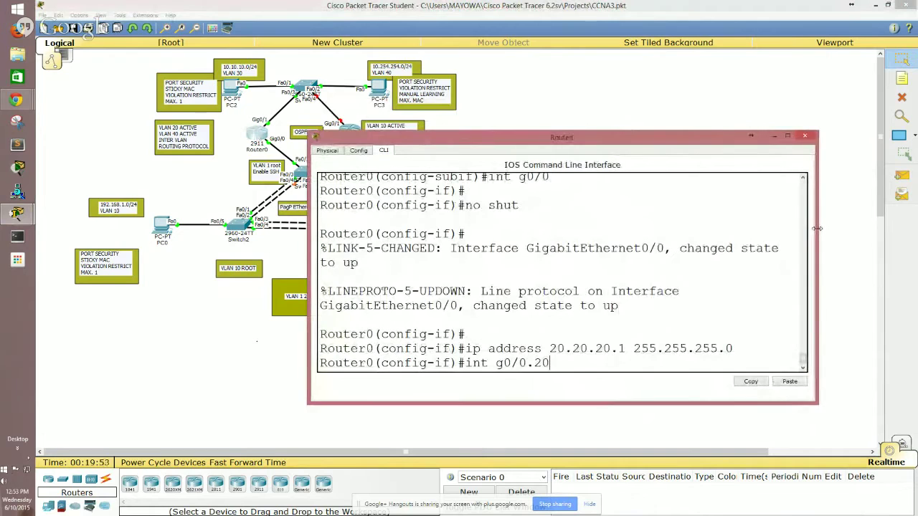
{"action": "left_click_drag", "start_coordinate": [623, 149], "coordinate": [631, 118]}
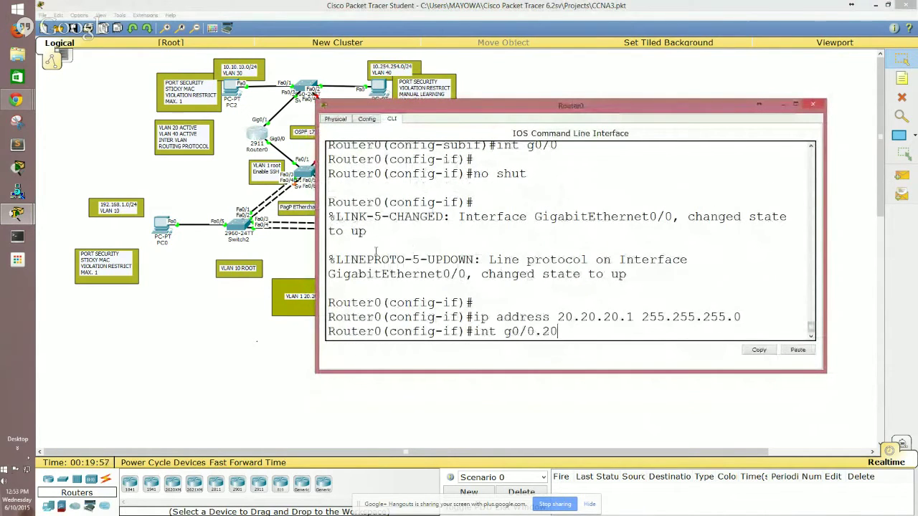
{"action": "left_click_drag", "start_coordinate": [316, 268], "coordinate": [232, 268]}
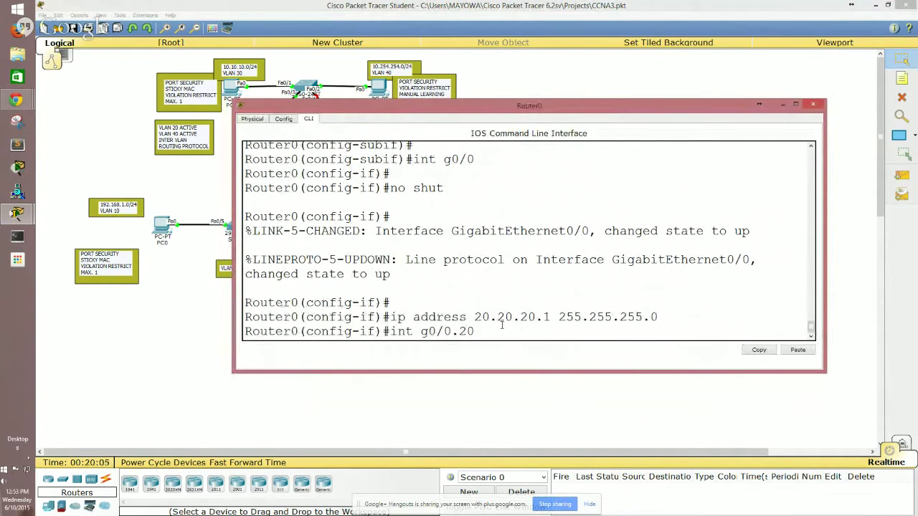
Enter subinterface g0/0.20 on Router0 and set its encapsulation to dot1Q with VLAN 20.
{"action": "key", "text": "Return"}
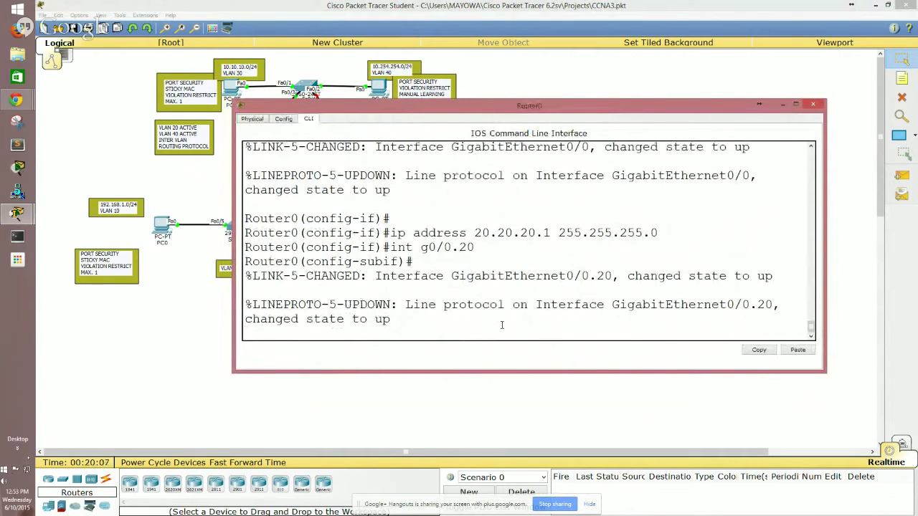
{"action": "key", "text": "Return"}
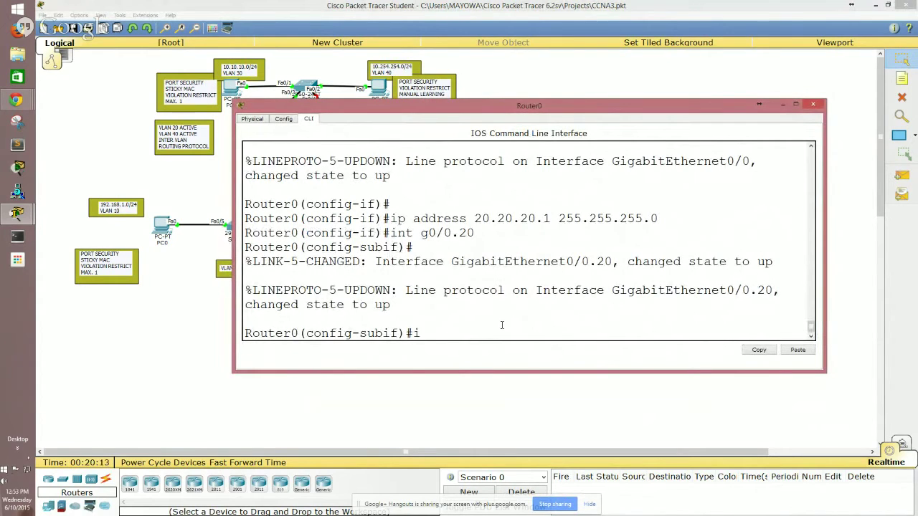
{"action": "type", "text": "enc"}
{"action": "key", "text": "Tab"}
{"action": "type", "text": "dot"}
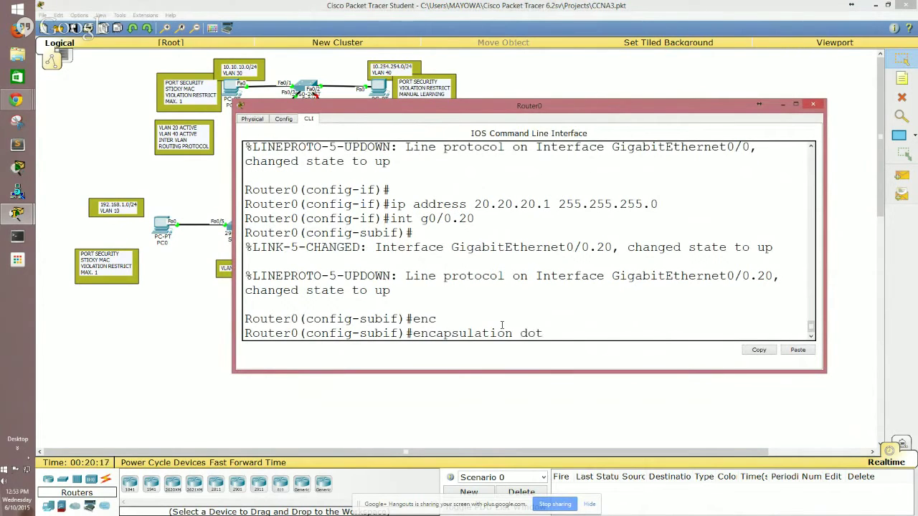
{"action": "key", "text": "Tab"}
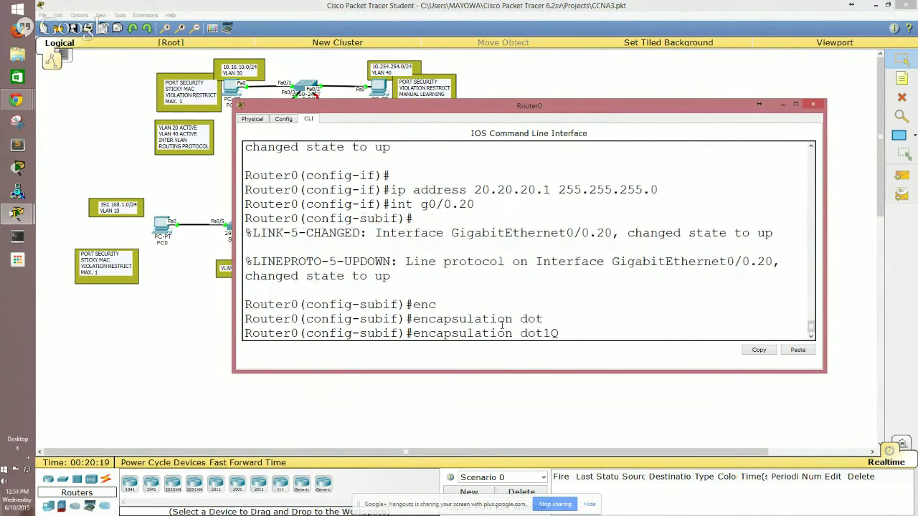
{"action": "type", "text": "20"}
{"action": "key", "text": "Return"}
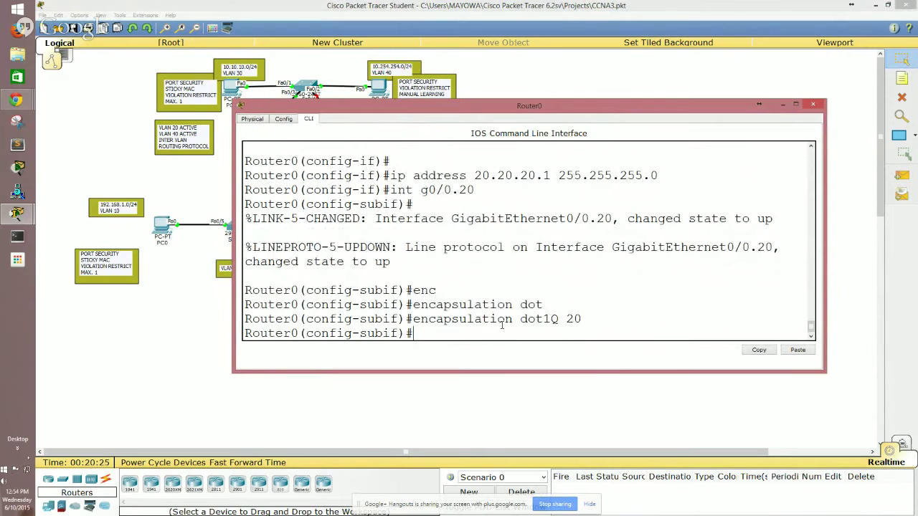
Check the VLAN 20 network note and assign IP address 172.16.0.1 with mask 255.255.0.0 to subinterface g0/0.20.
{"action": "type", "text": "ip address"}
{"action": "left_click_drag", "start_coordinate": [502, 111], "coordinate": [644, 350]}
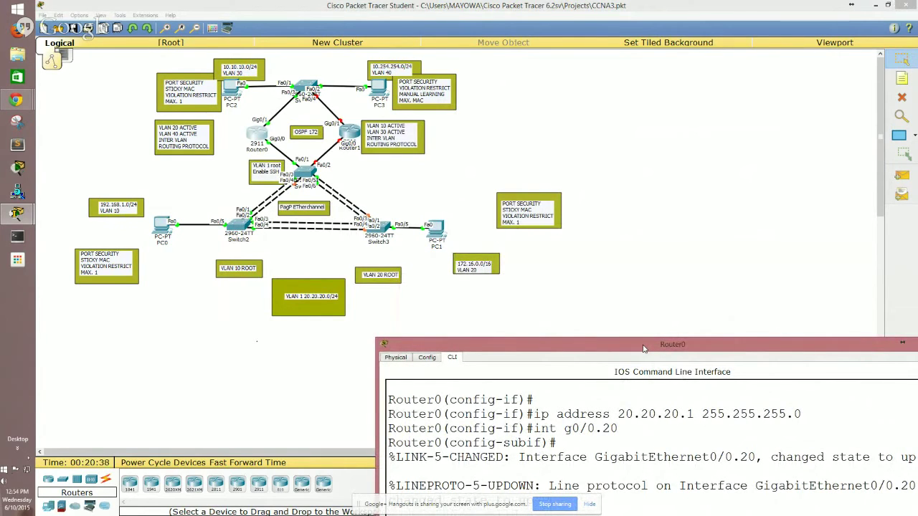
{"action": "left_click_drag", "start_coordinate": [643, 349], "coordinate": [596, 107]}
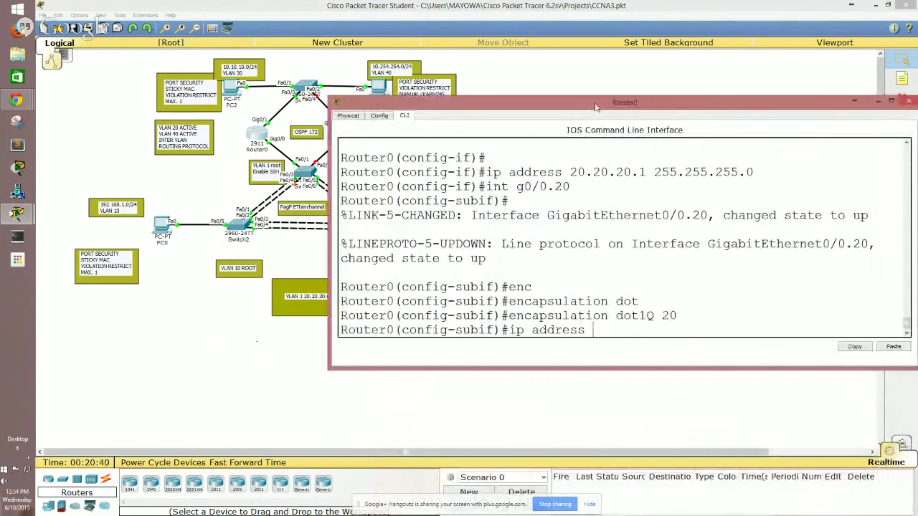
{"action": "type", "text": "172.16.0"}
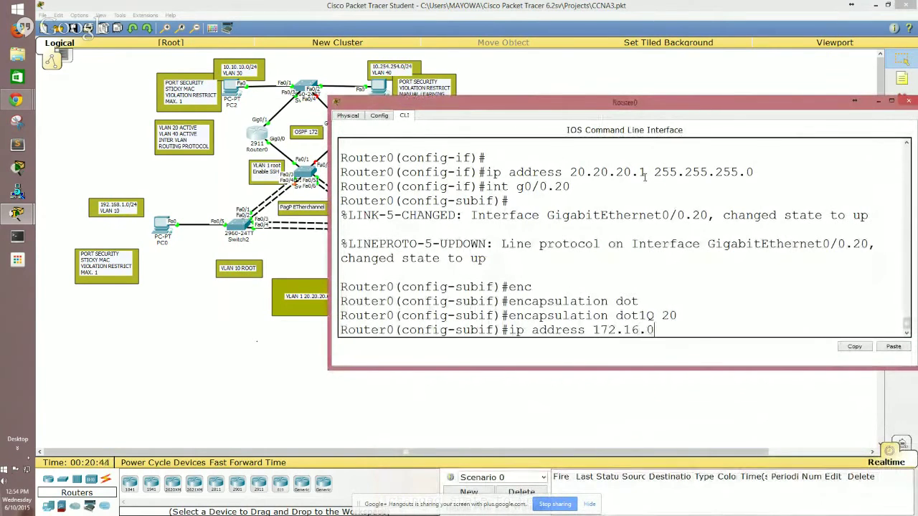
{"action": "type", "text": ".1"}
{"action": "type", "text": " 255.255."}
{"action": "type", "text": "0.0"}
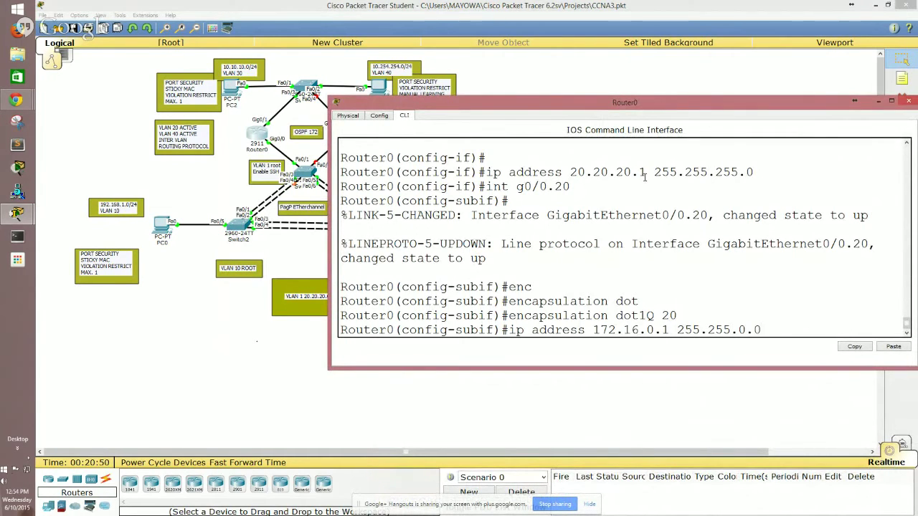
{"action": "key", "text": "Return"}
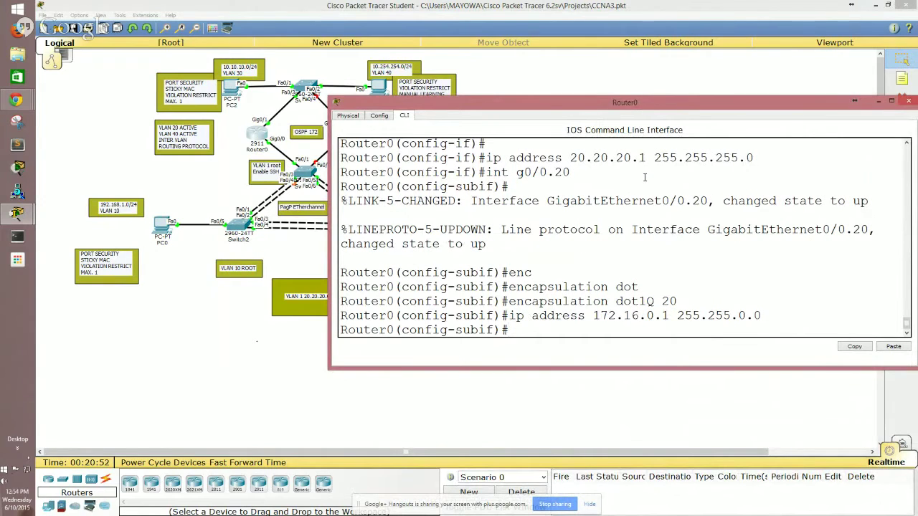
{"action": "key", "text": "Return"}
{"action": "key", "text": "Return"}
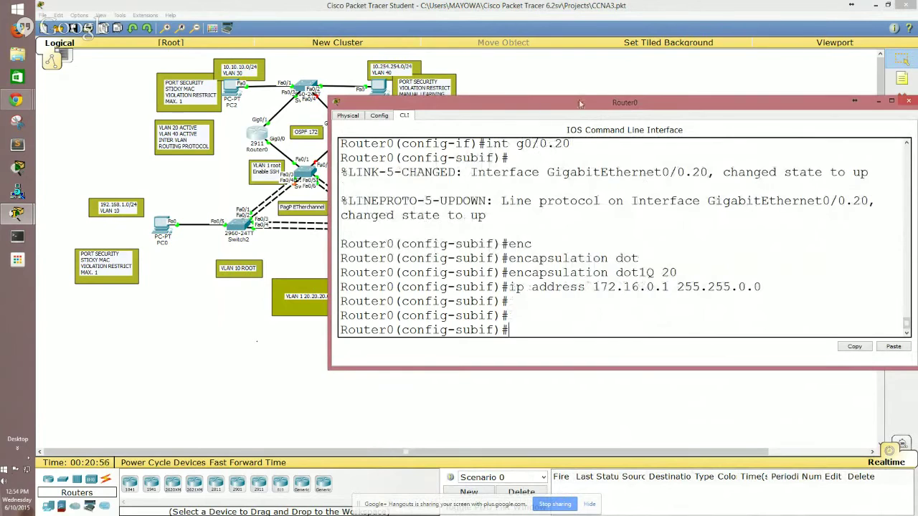
Start OSPF routing on Router0 with process ID 172, moving the window aside to check the OSPF note.
{"action": "left_click_drag", "start_coordinate": [579, 105], "coordinate": [555, 89]}
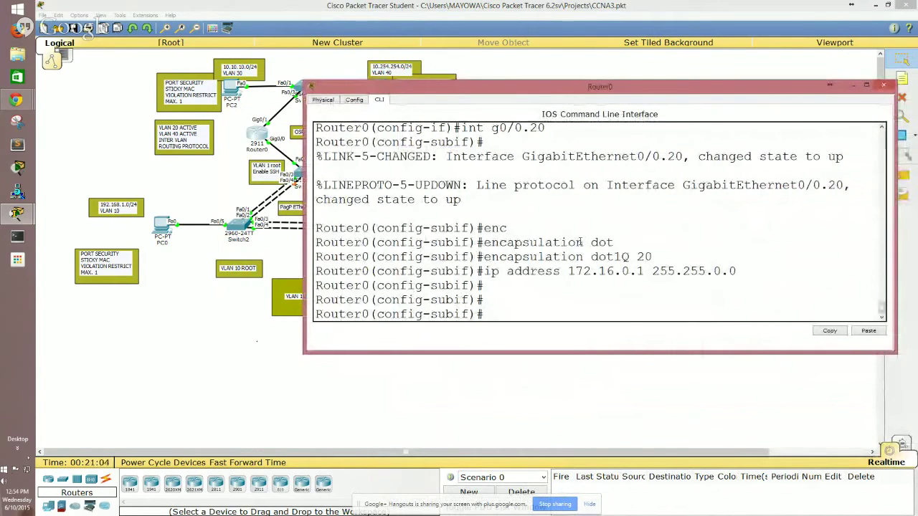
{"action": "type", "text": "route"}
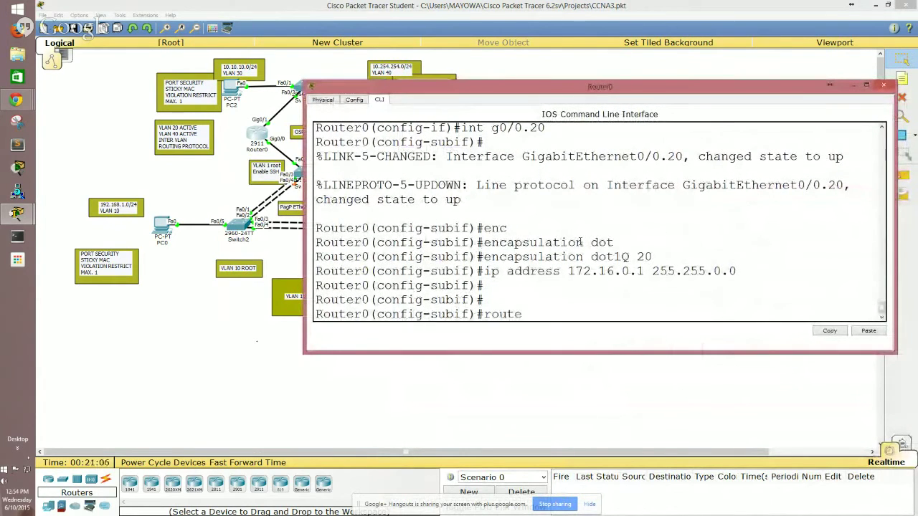
{"action": "type", "text": "r ospf"}
{"action": "left_click_drag", "start_coordinate": [603, 92], "coordinate": [654, 156]}
{"action": "type", "text": "172"}
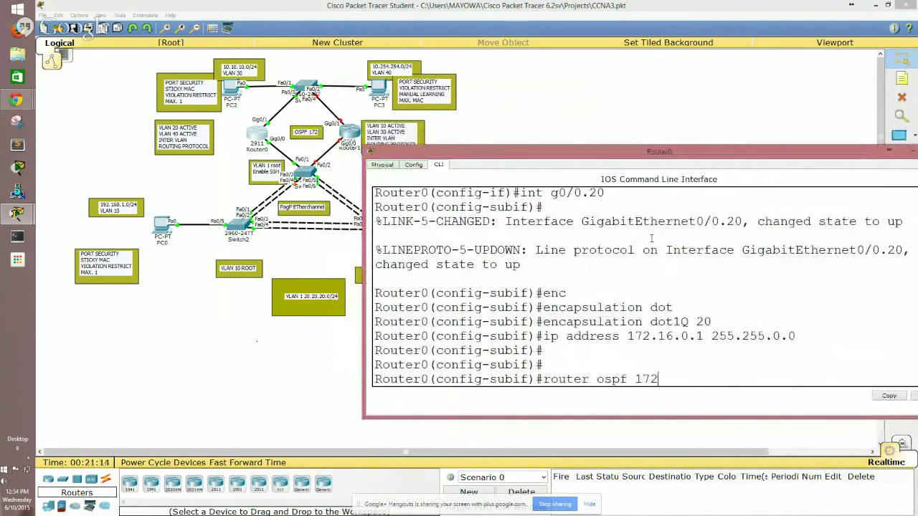
{"action": "key", "text": "Return"}
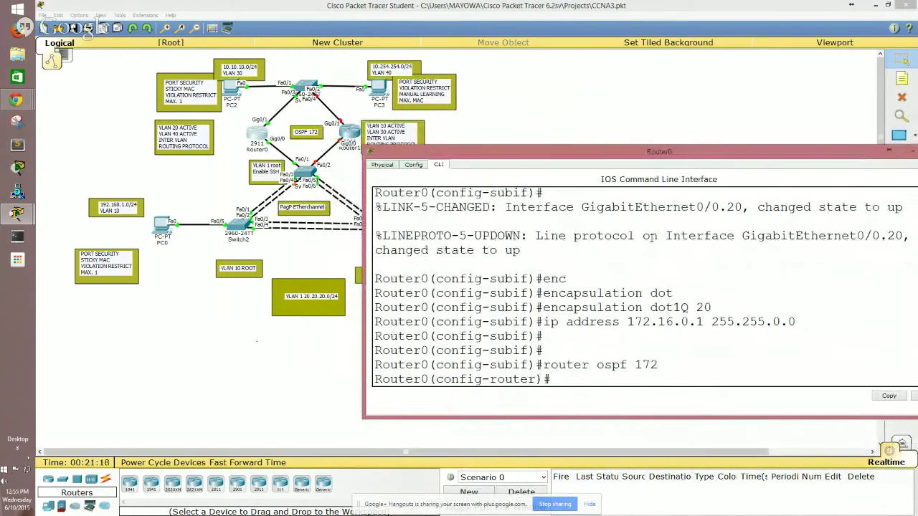
Set the OSPF router ID of Router0 to 1.1.1.1.
{"action": "type", "text": "router"}
{"action": "key", "text": "Tab"}
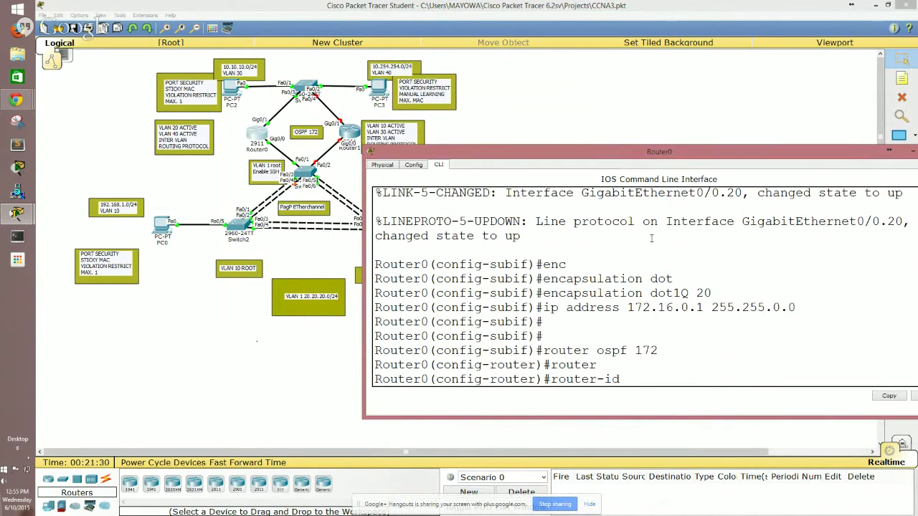
{"action": "type", "text": "1.1.1.1"}
{"action": "key", "text": "Return"}
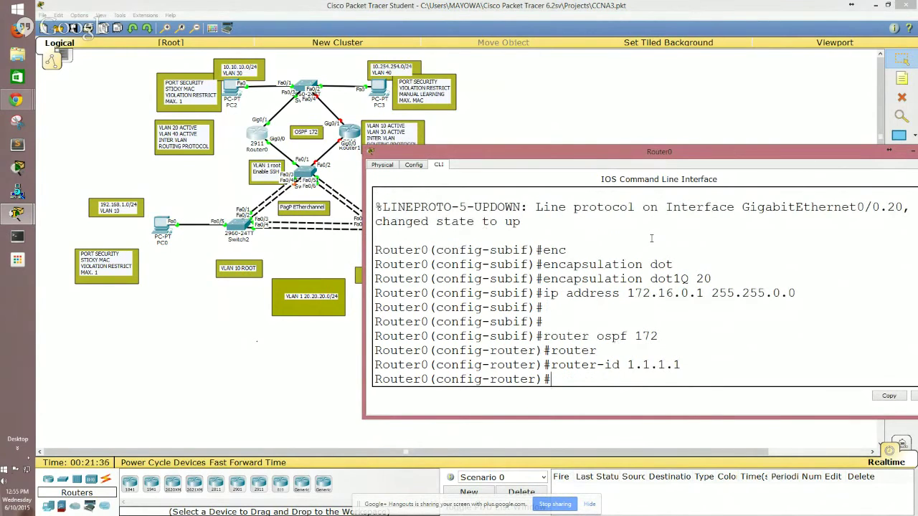
Advertise network 0.0.0.0 with wildcard mask 255.255.255.255 in OSPF area 0 and exit router configuration mode.
{"action": "type", "text": "network"}
{"action": "type", "text": "0.0.0."}
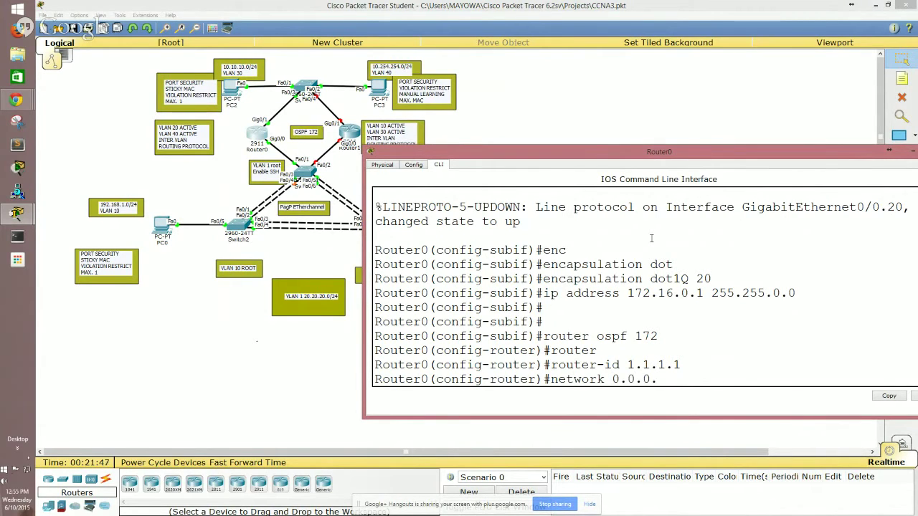
{"action": "type", "text": "0 255.1"}
{"action": "key", "text": "BackSpace"}
{"action": "type", "text": "255.255.0"}
{"action": "key", "text": "BackSpace"}
{"action": "type", "text": "255"}
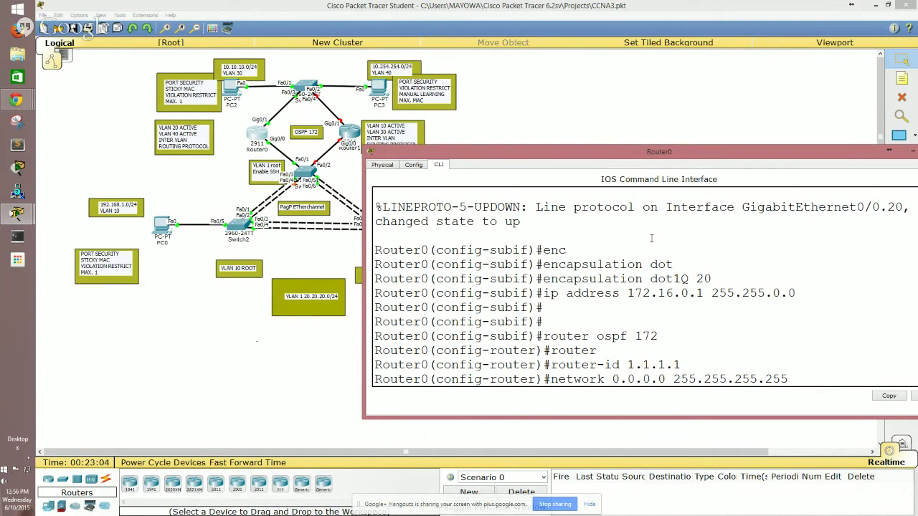
{"action": "type", "text": "area 0"}
{"action": "key", "text": "Return"}
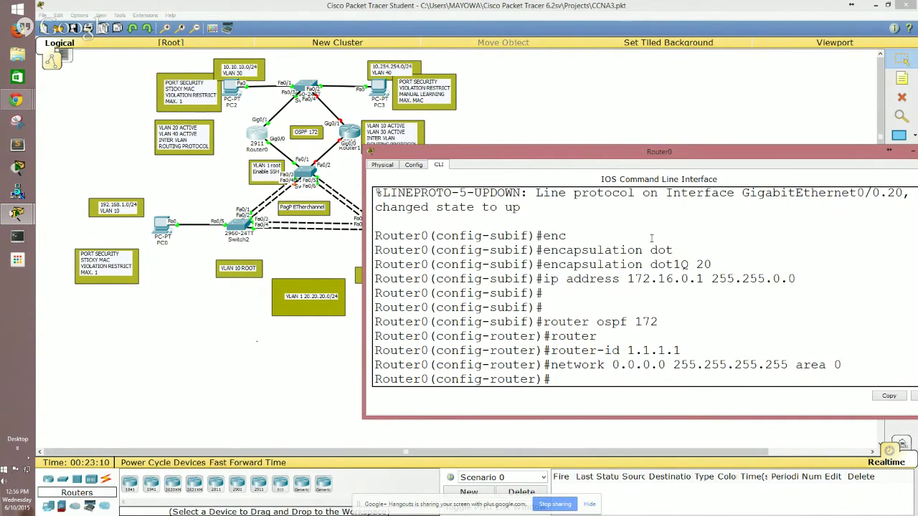
{"action": "type", "text": "exit"}
{"action": "key", "text": "Return"}
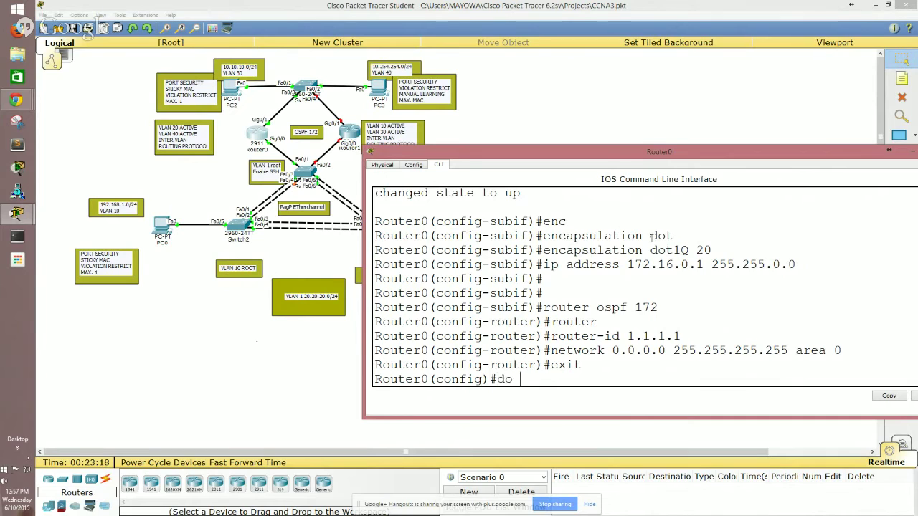
Run do show proto from configuration mode and page through the protocol and address status of Router0's interfaces.
{"action": "type", "text": "proto"}
{"action": "key", "text": "BackSpace"}
{"action": "key", "text": "BackSpace"}
{"action": "key", "text": "BackSpace"}
{"action": "key", "text": "BackSpace"}
{"action": "type", "text": "show proto"}
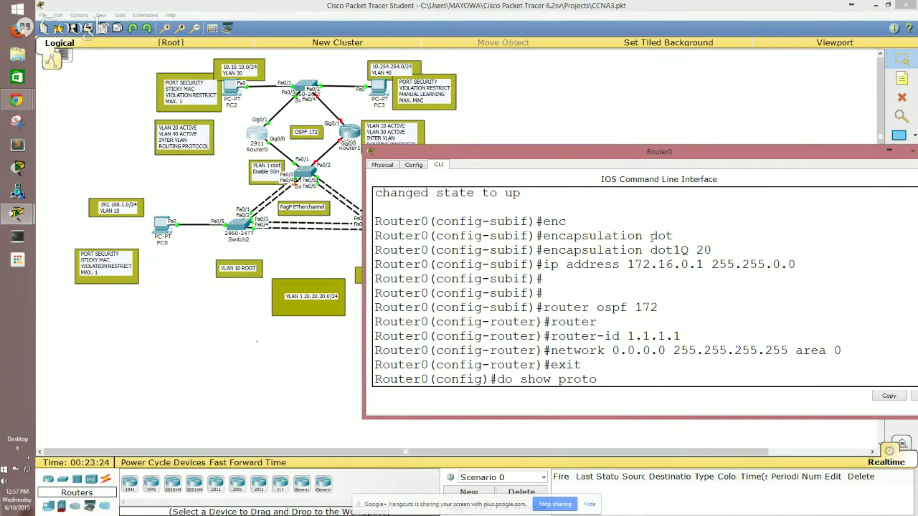
{"action": "key", "text": "Return"}
{"action": "key", "text": "Return"}
{"action": "key", "text": "Return"}
{"action": "key", "text": "Return"}
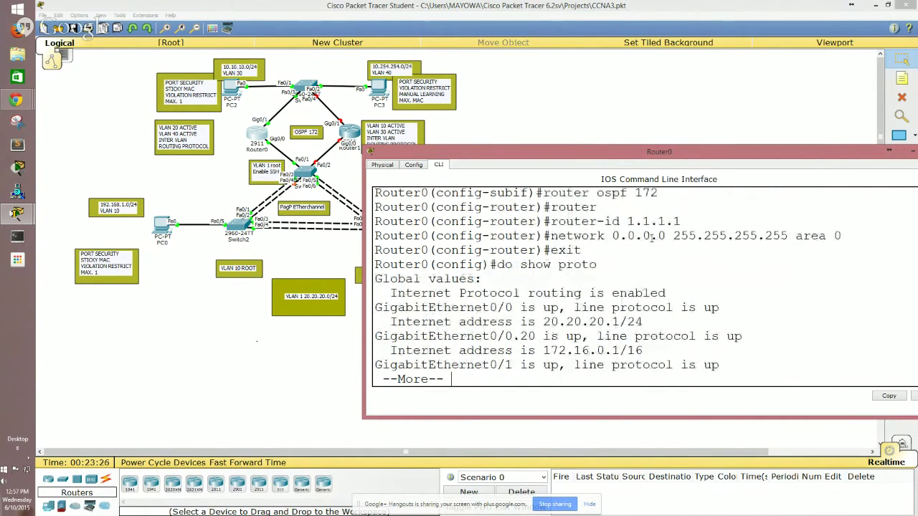
Page through the remaining show proto output, examining the line status and IP address of each Router0 interface and subinterface.
{"action": "key", "text": "Return"}
{"action": "key", "text": "Return"}
{"action": "key", "text": "Return"}
{"action": "key", "text": "Return"}
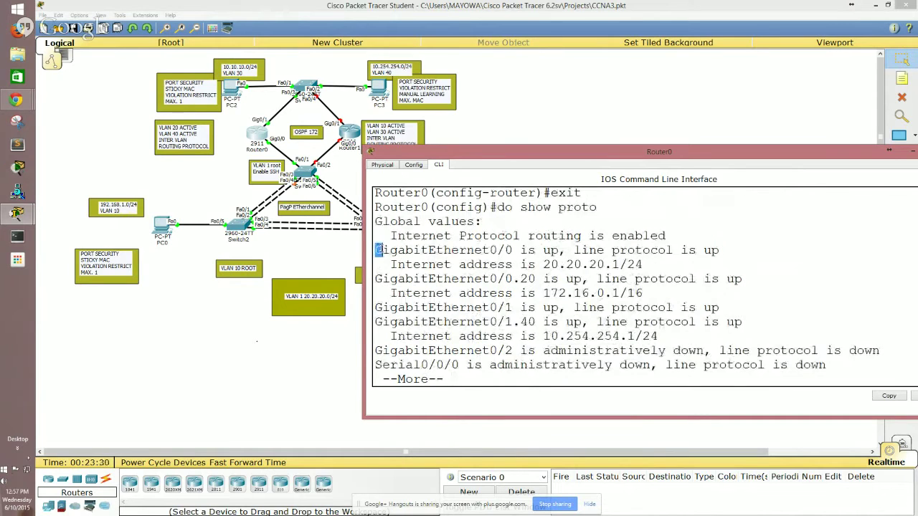
{"action": "left_click_drag", "start_coordinate": [377, 250], "coordinate": [655, 263]}
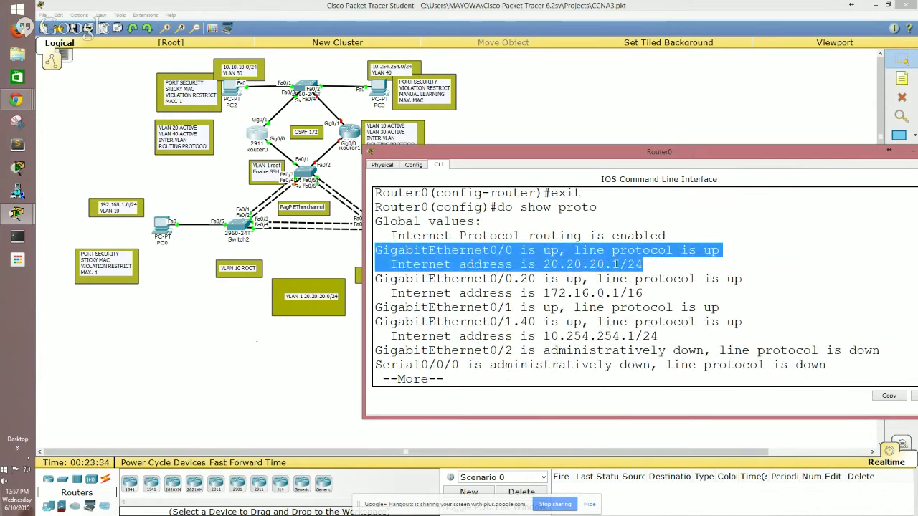
{"action": "left_click", "coordinate": [617, 264]}
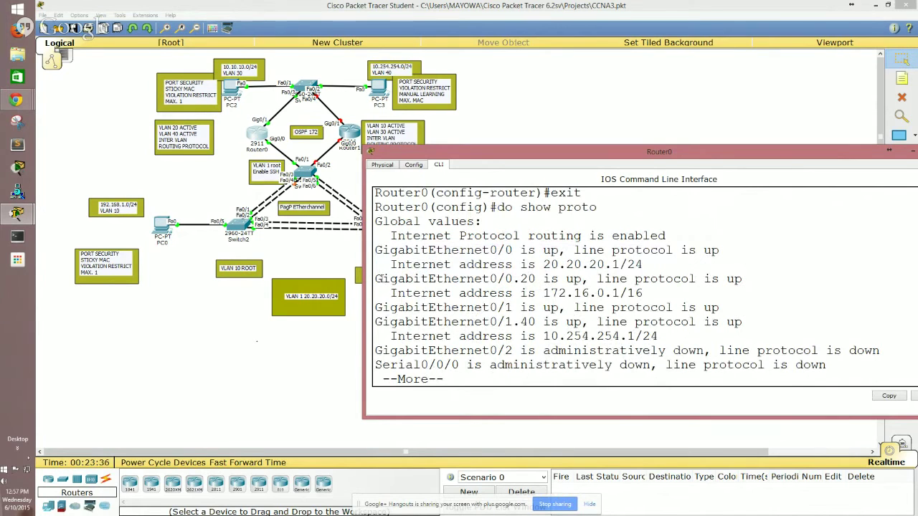
{"action": "left_click_drag", "start_coordinate": [375, 278], "coordinate": [646, 293]}
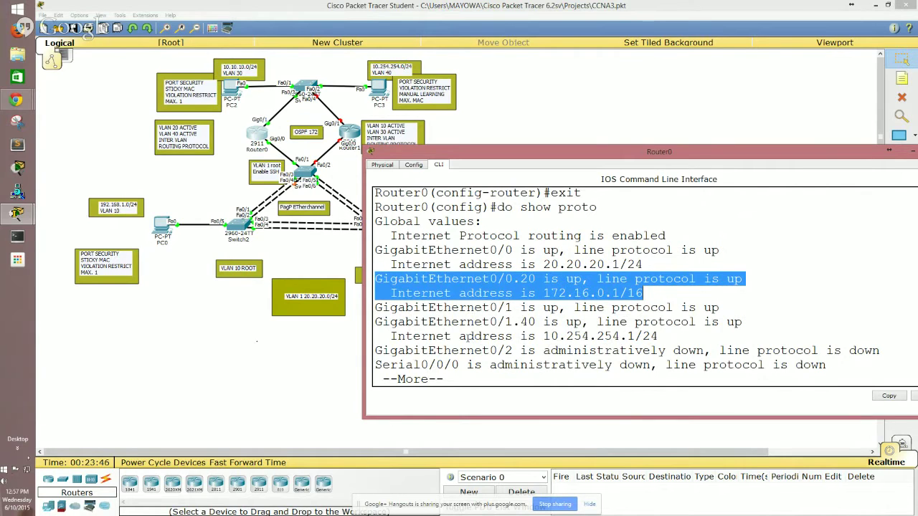
{"action": "left_click", "coordinate": [421, 322]}
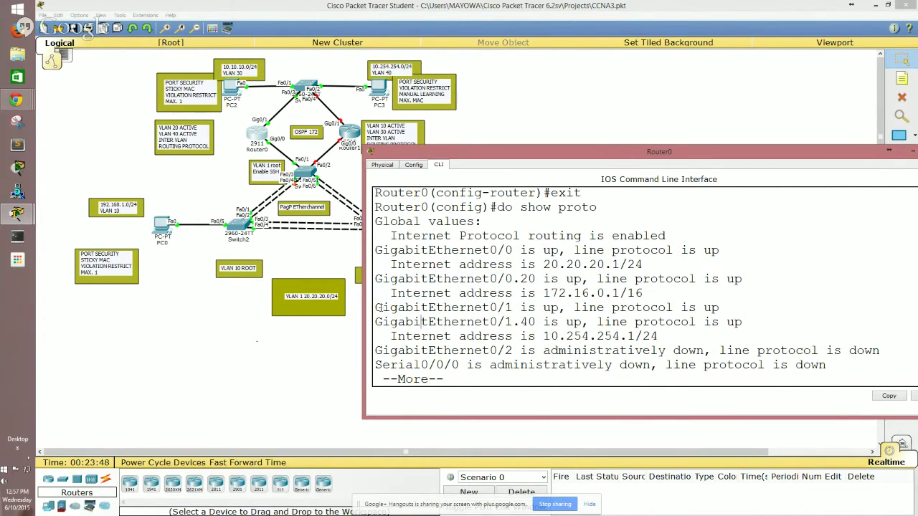
{"action": "left_click_drag", "start_coordinate": [382, 307], "coordinate": [723, 306]}
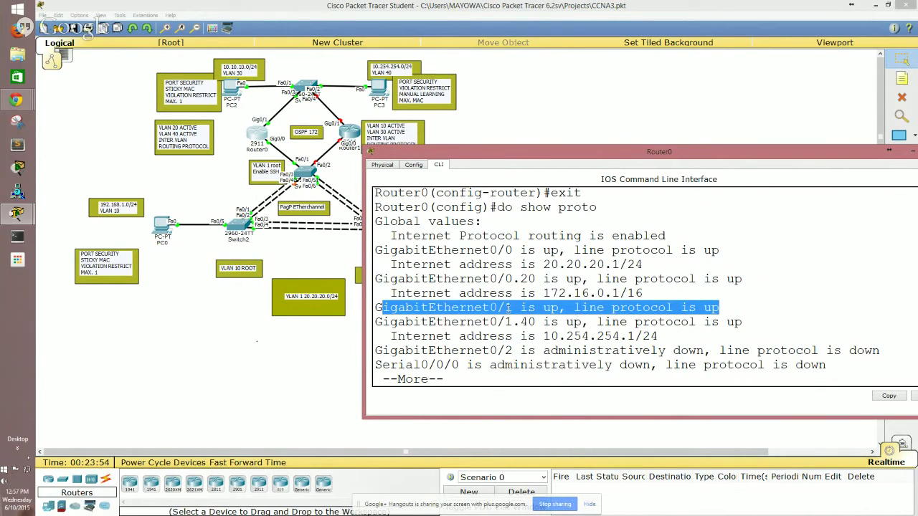
{"action": "left_click_drag", "start_coordinate": [376, 321], "coordinate": [696, 337]}
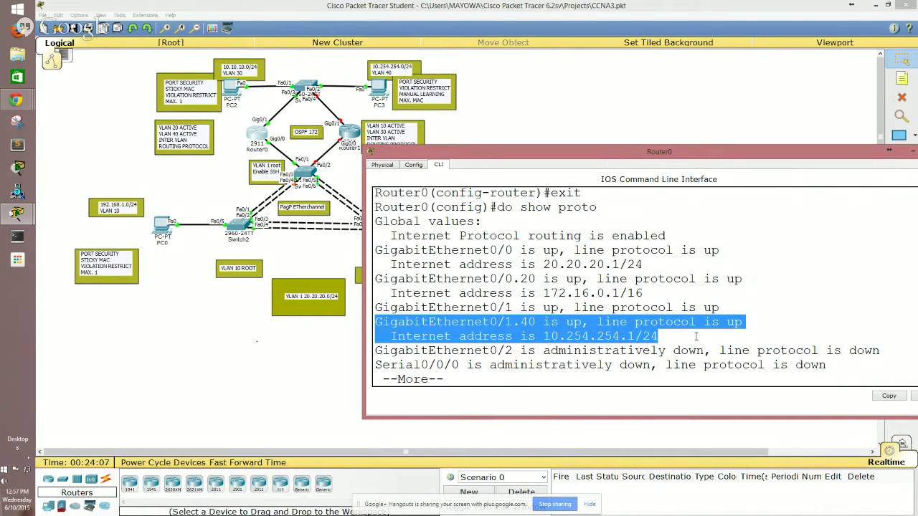
{"action": "left_click_drag", "start_coordinate": [696, 337], "coordinate": [851, 362]}
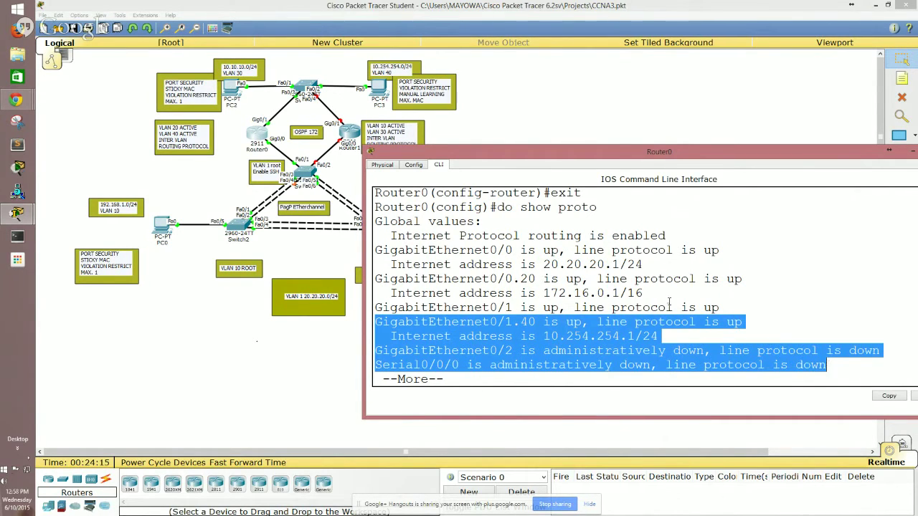
{"action": "key", "text": "Return"}
{"action": "key", "text": "space"}
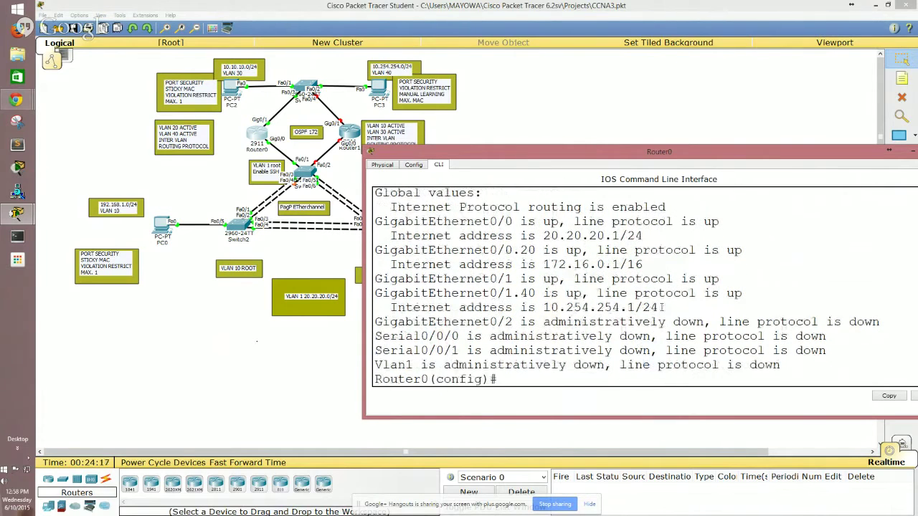
Run do sh ip protocol from configuration mode to display Router0's routing protocol details.
{"action": "key", "text": "Return"}
{"action": "key", "text": "Return"}
{"action": "key", "text": "Return"}
{"action": "key", "text": "Return"}
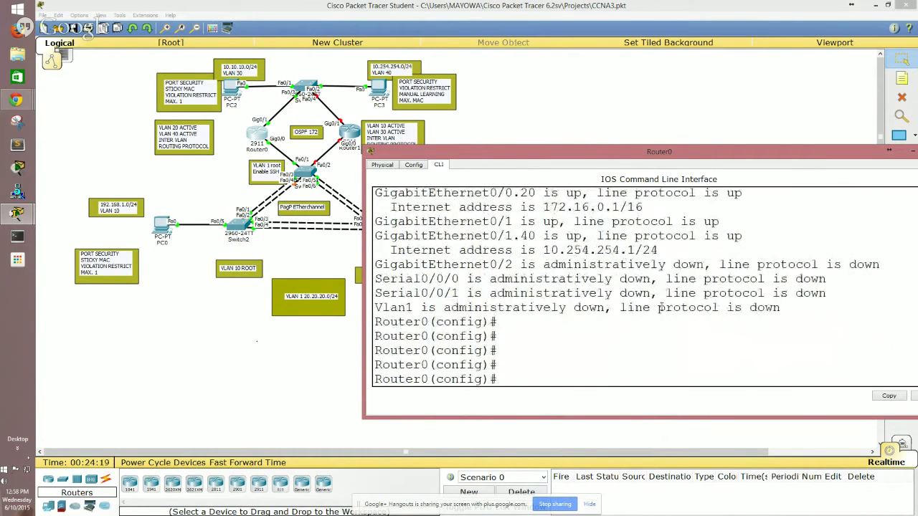
{"action": "type", "text": "sh"}
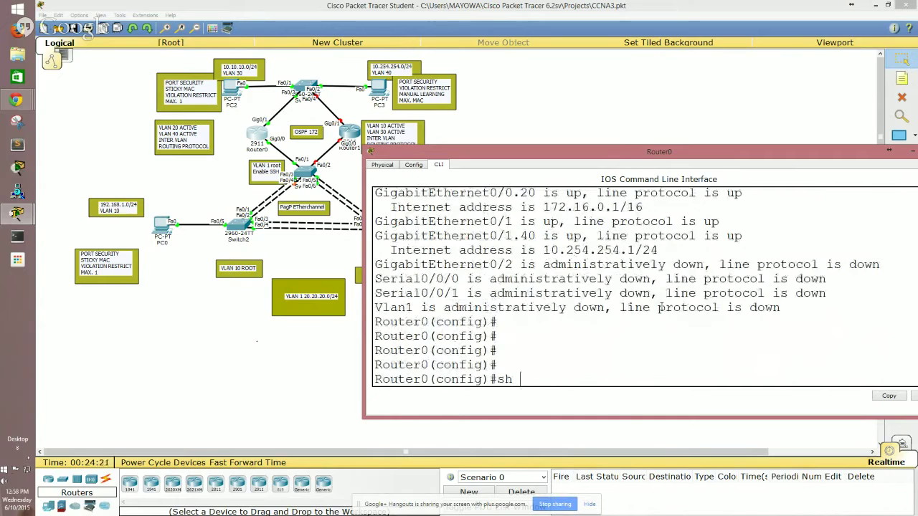
{"action": "key", "text": "BackSpace"}
{"action": "key", "text": "BackSpace"}
{"action": "key", "text": "BackSpace"}
{"action": "type", "text": "do sh i"}
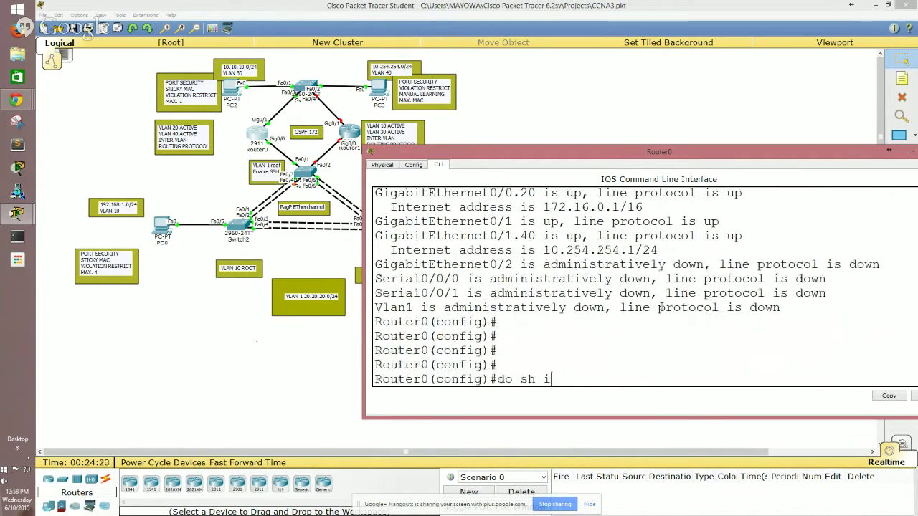
{"action": "type", "text": "p proto"}
{"action": "key", "text": "Tab"}
{"action": "type", "text": "col"}
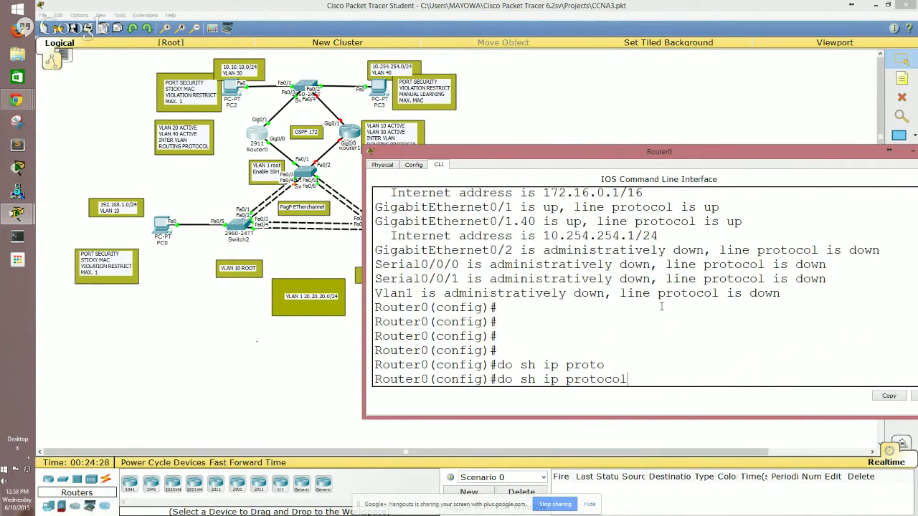
{"action": "key", "text": "Return"}
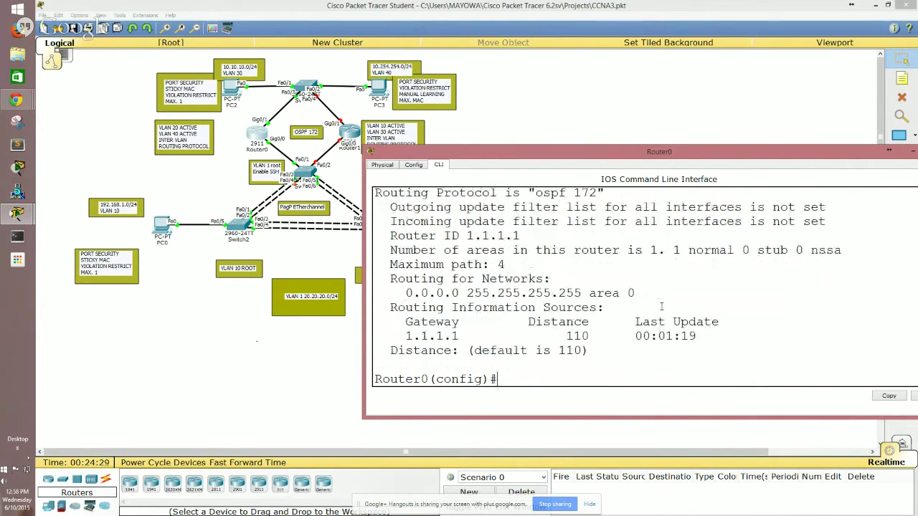
Examine the OSPF process, update filters, router ID, areas, maximum path, advertised network and administrative distance in the protocol output.
{"action": "scroll", "coordinate": [712, 300], "scroll_direction": "up", "scroll_amount": 1}
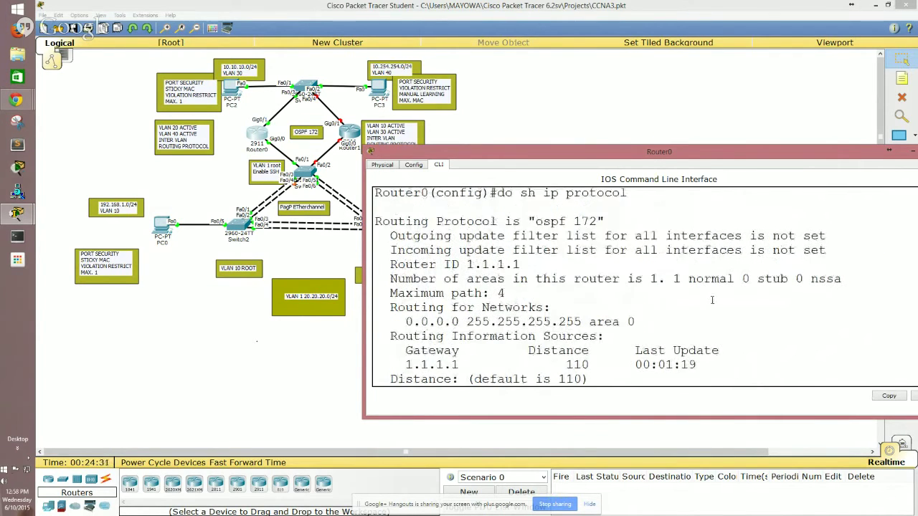
{"action": "scroll", "coordinate": [713, 300], "scroll_direction": "up", "scroll_amount": 1}
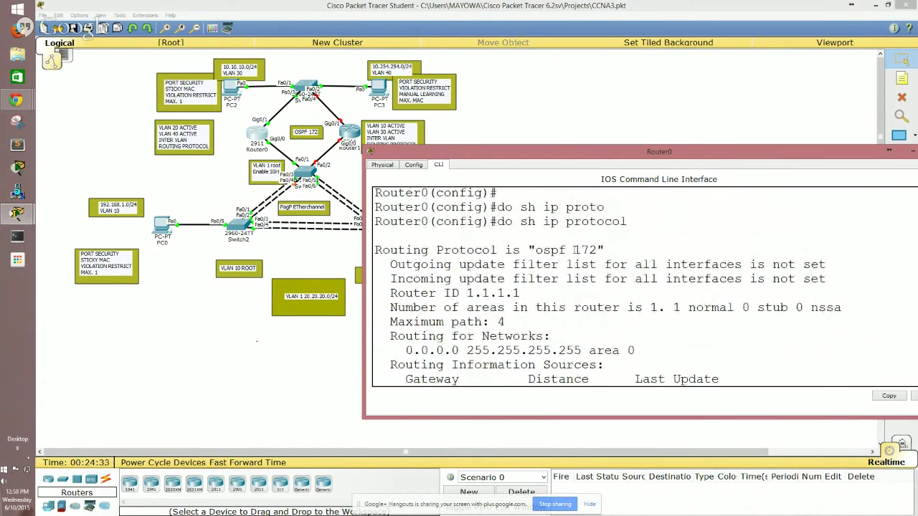
{"action": "double_click", "coordinate": [517, 251]}
{"action": "left_click_drag", "start_coordinate": [518, 251], "coordinate": [605, 251]}
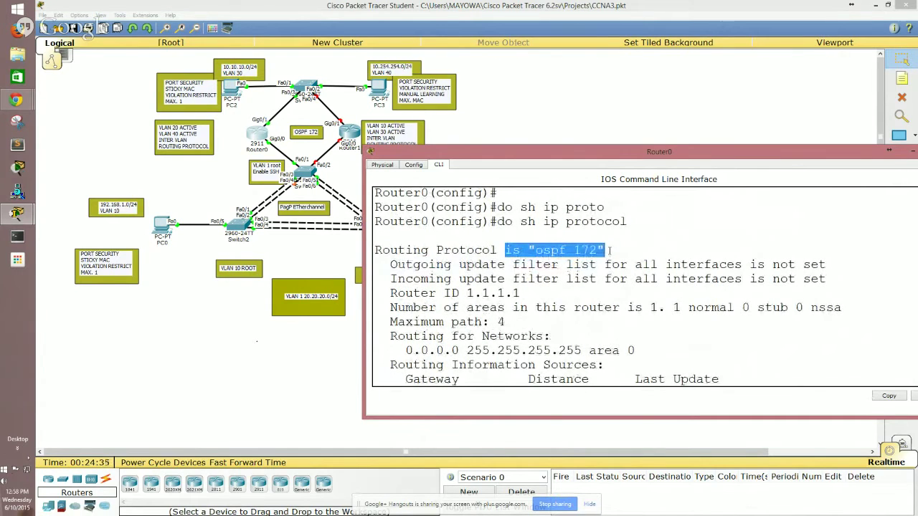
{"action": "scroll", "coordinate": [532, 288], "scroll_direction": "down", "scroll_amount": 1}
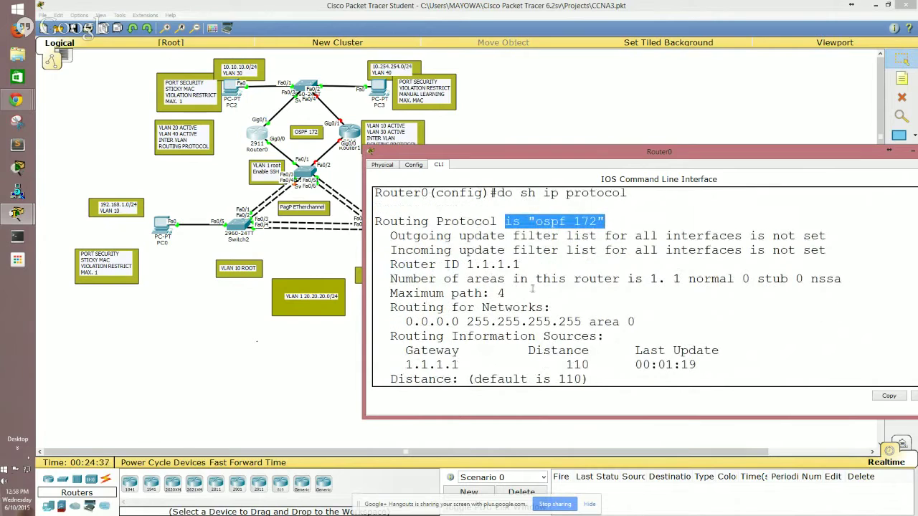
{"action": "left_click_drag", "start_coordinate": [528, 238], "coordinate": [576, 250]}
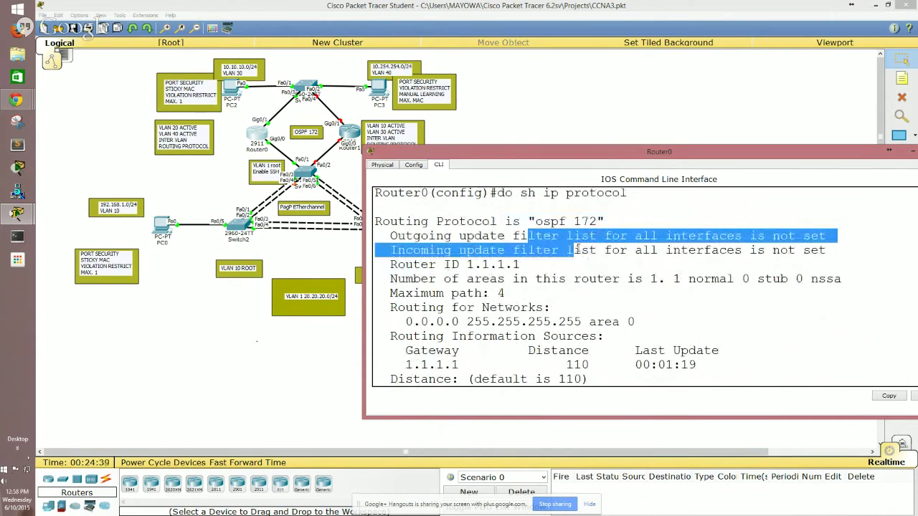
{"action": "left_click", "coordinate": [540, 266]}
{"action": "left_click_drag", "start_coordinate": [453, 266], "coordinate": [520, 267]}
{"action": "scroll", "coordinate": [519, 283], "scroll_direction": "down", "scroll_amount": 1}
{"action": "left_click", "coordinate": [501, 267]}
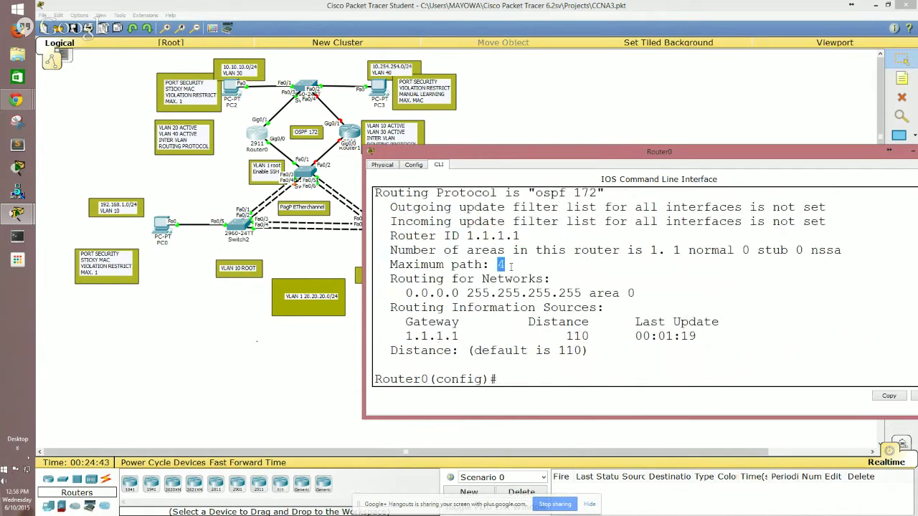
{"action": "left_click_drag", "start_coordinate": [529, 250], "coordinate": [736, 250]}
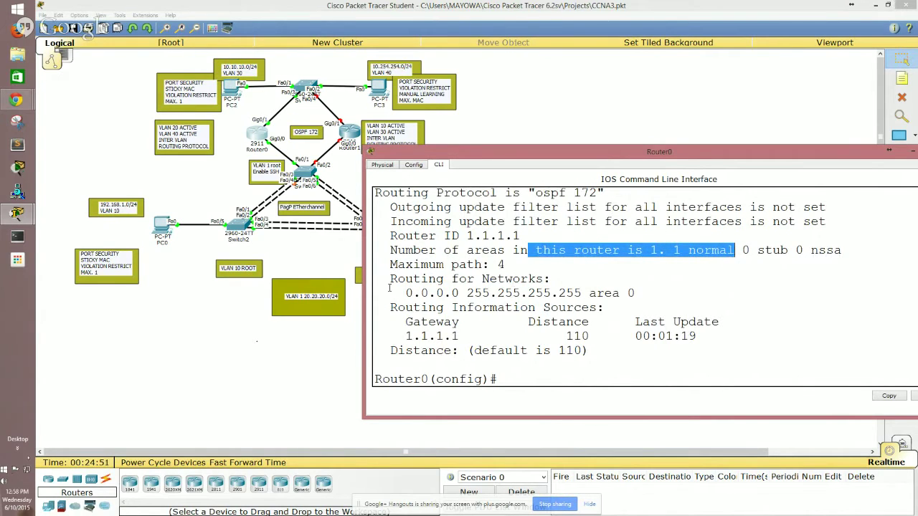
{"action": "left_click_drag", "start_coordinate": [397, 292], "coordinate": [632, 293]}
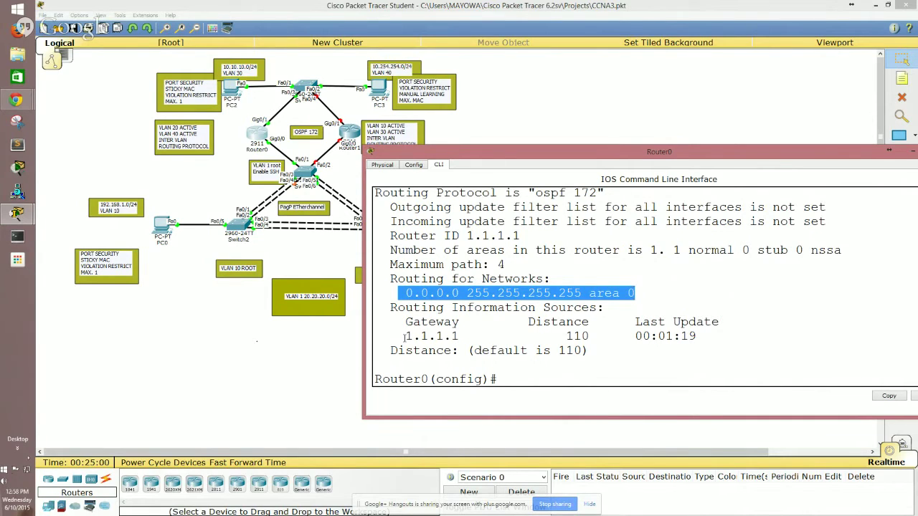
{"action": "left_click_drag", "start_coordinate": [404, 335], "coordinate": [392, 352]}
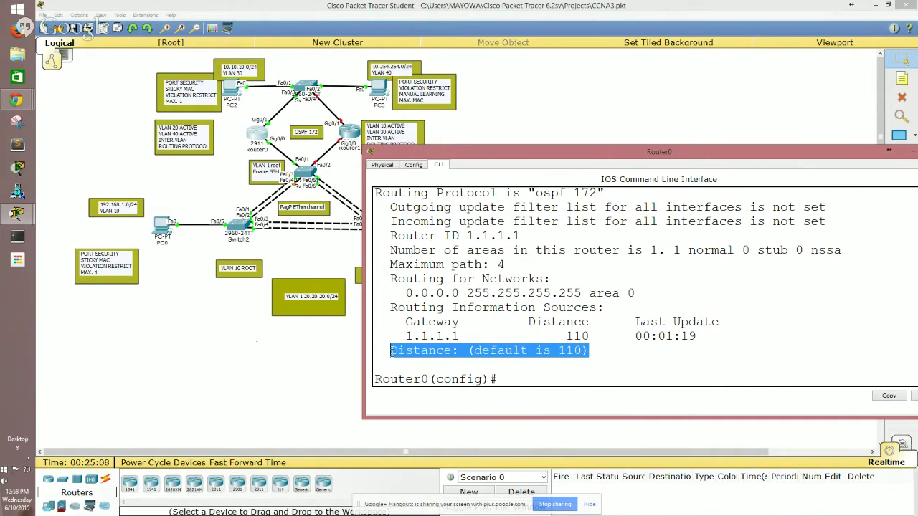
Save Router0's running configuration to startup with do copy run st, accepting the default destination filename.
{"action": "left_click", "coordinate": [525, 379]}
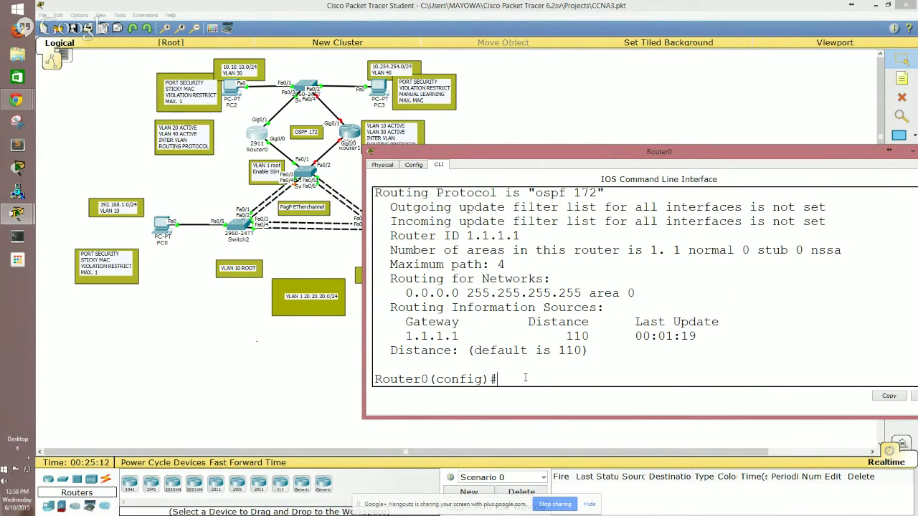
{"action": "type", "text": "do copy run st"}
{"action": "key", "text": "Return"}
{"action": "key", "text": "Return"}
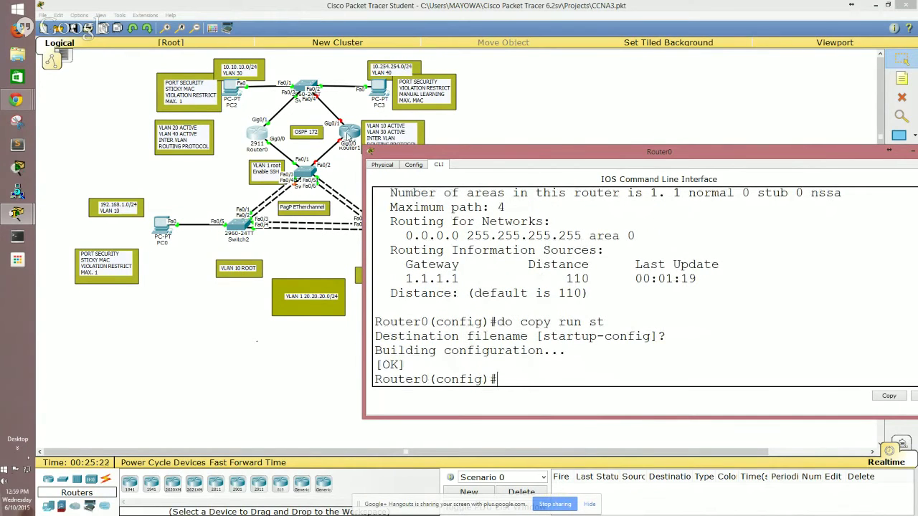
Open Router1's command line, widen its window and move it down so the router and its notes stay visible.
{"action": "left_click", "coordinate": [349, 135]}
{"action": "left_click", "coordinate": [384, 150]}
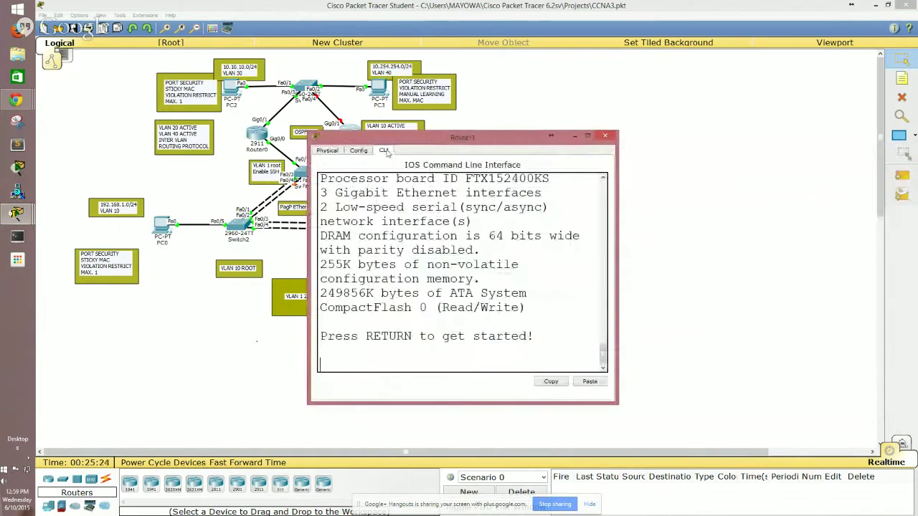
{"action": "left_click_drag", "start_coordinate": [619, 205], "coordinate": [917, 205]}
{"action": "left_click_drag", "start_coordinate": [649, 143], "coordinate": [637, 189]}
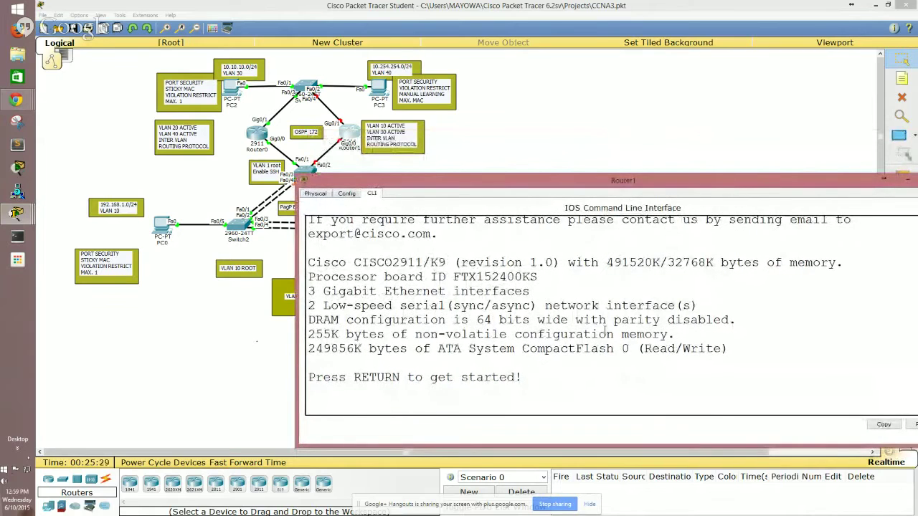
Start the console session on Router1 and enter privileged mode and global configuration mode.
{"action": "key", "text": "Return"}
{"action": "key", "text": "Return"}
{"action": "key", "text": "Return"}
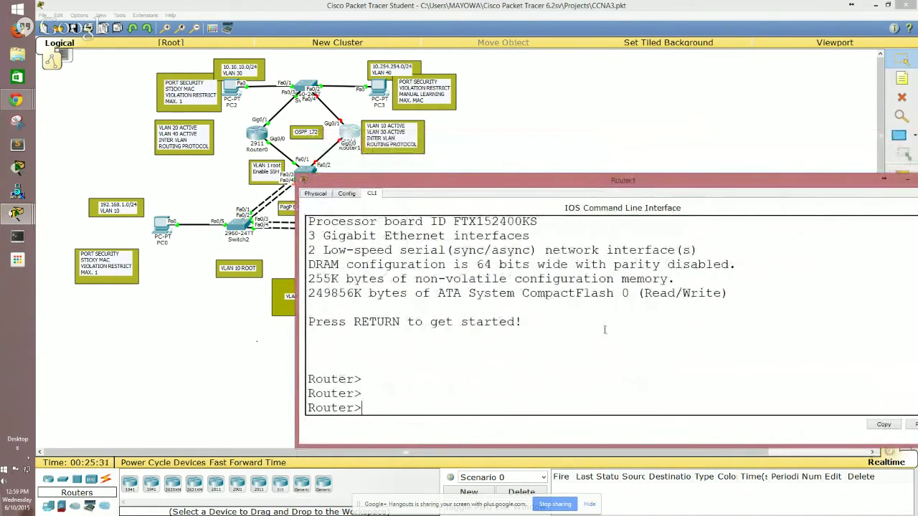
{"action": "type", "text": "en"}
{"action": "key", "text": "Return"}
{"action": "key", "text": "Return"}
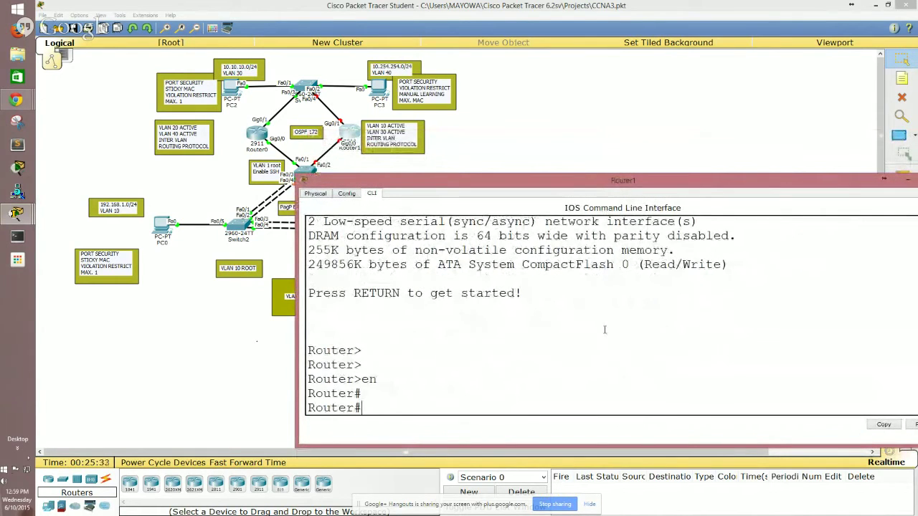
{"action": "type", "text": "conf t"}
{"action": "key", "text": "Return"}
{"action": "key", "text": "Return"}
Set the router's hostname to Router1.
{"action": "type", "text": "hos"}
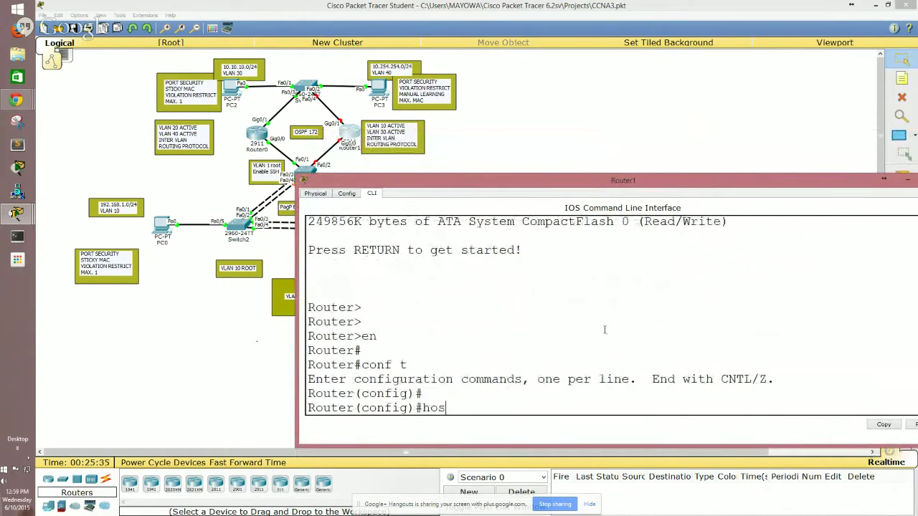
{"action": "type", "text": "tname Router1"}
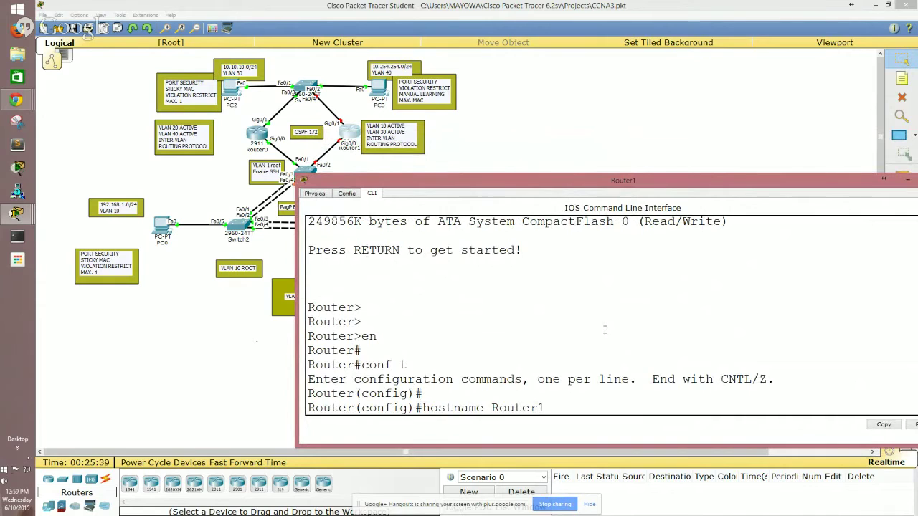
{"action": "key", "text": "Return"}
{"action": "key", "text": "Return"}
{"action": "key", "text": "Return"}
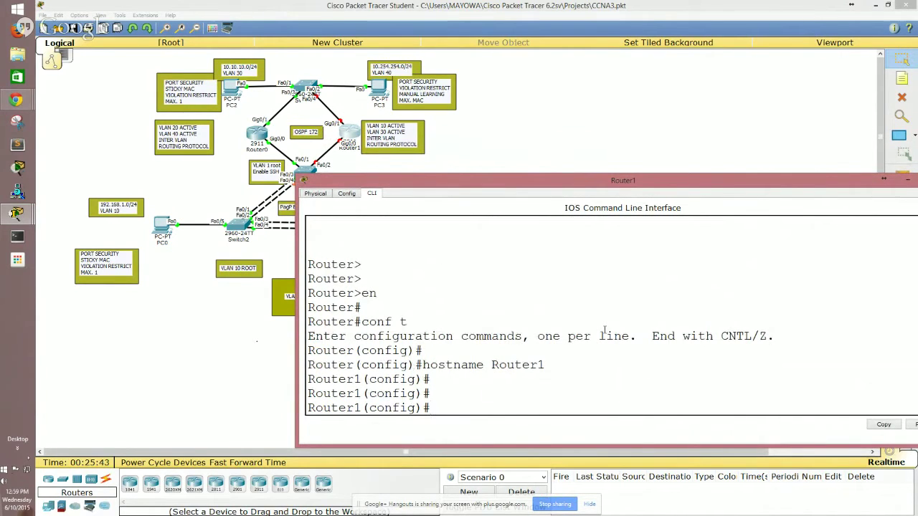
Enable interface g0/1 on Router1 with no shut.
{"action": "type", "text": "int g0/1"}
{"action": "key", "text": "Return"}
{"action": "type", "text": "no shut"}
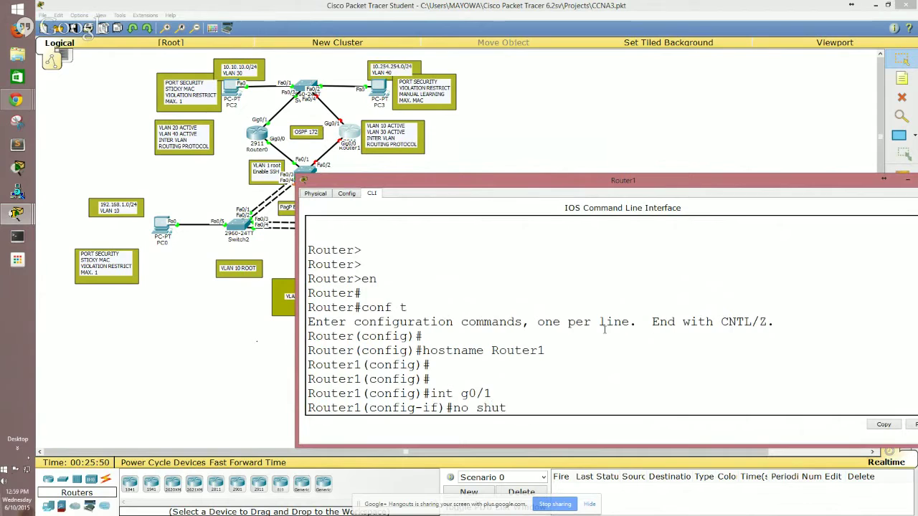
{"action": "key", "text": "Return"}
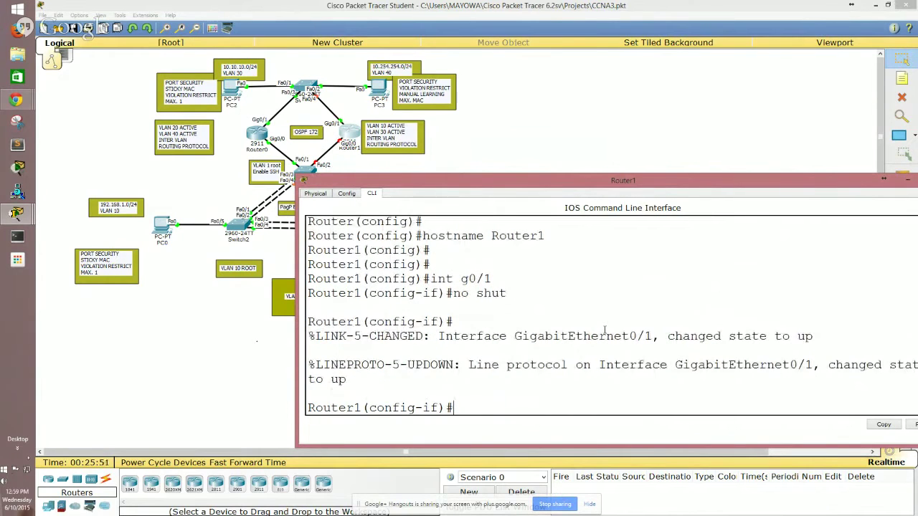
Create subinterface g0/1.30 on Router1 for VLAN 30.
{"action": "type", "text": "int g0/1."}
{"action": "type", "text": "30"}
{"action": "key", "text": "Return"}
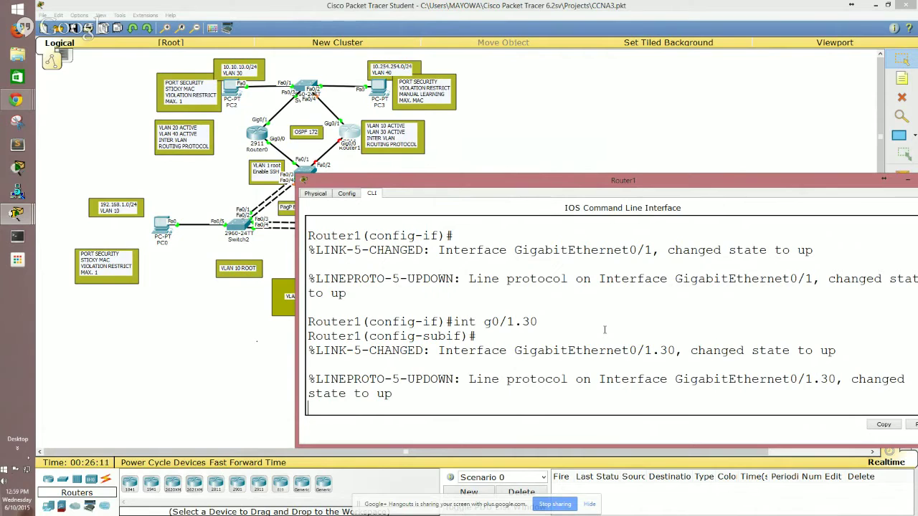
Set dot1Q encapsulation for VLAN 30 on Router1's subinterface g0/1.30.
{"action": "type", "text": "en"}
{"action": "key", "text": "Tab"}
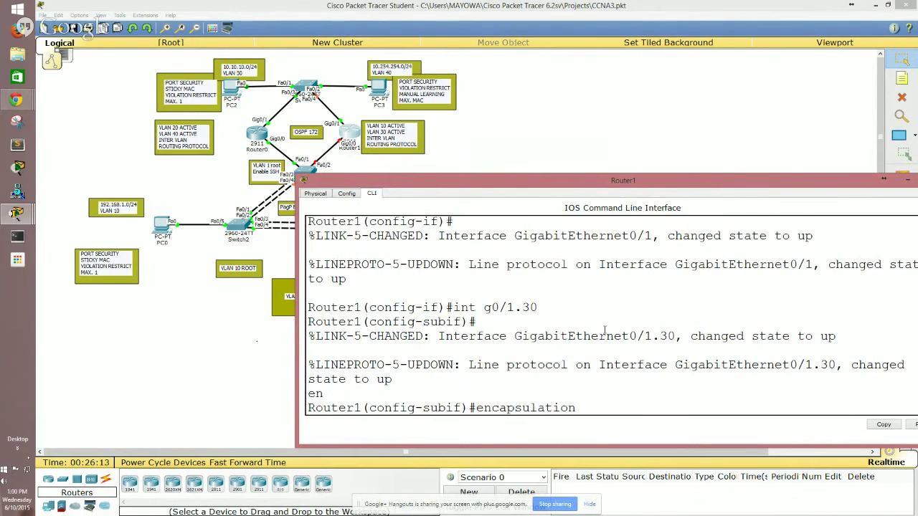
{"action": "type", "text": "do"}
{"action": "key", "text": "Tab"}
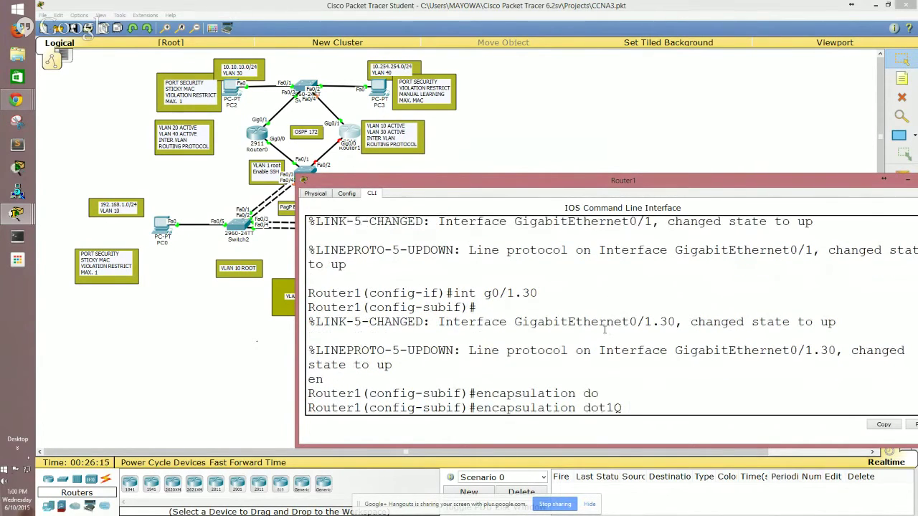
{"action": "type", "text": "30"}
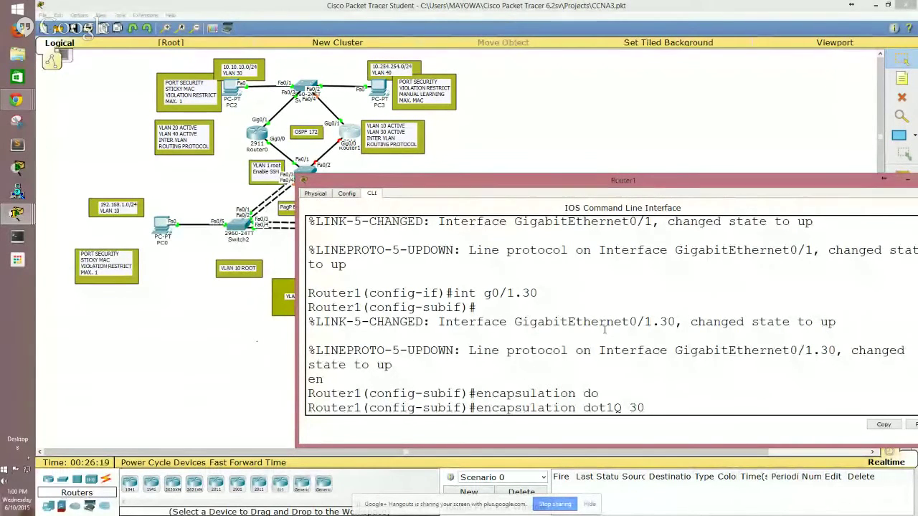
{"action": "key", "text": "Return"}
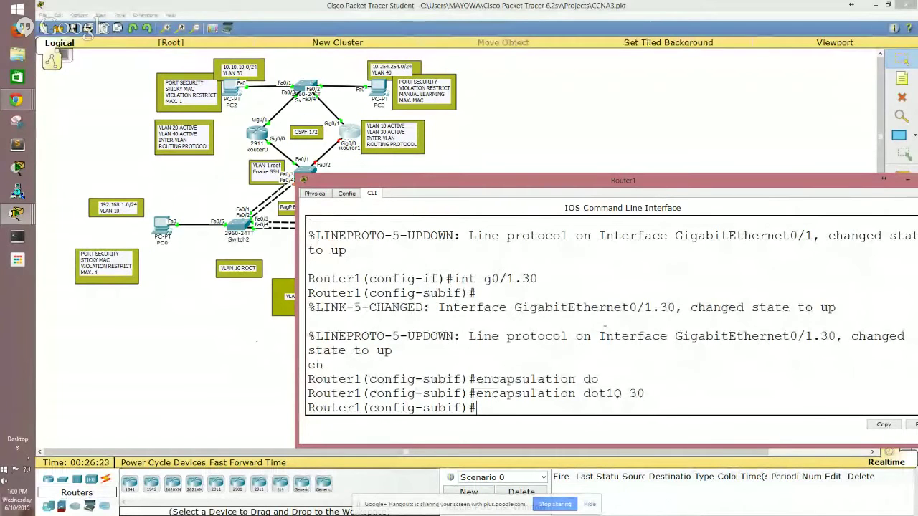
Assign IP address 10.10.10.1 with mask 255.255.255.0 to subinterface g0/1.30 on Router1.
{"action": "type", "text": "ip addre"}
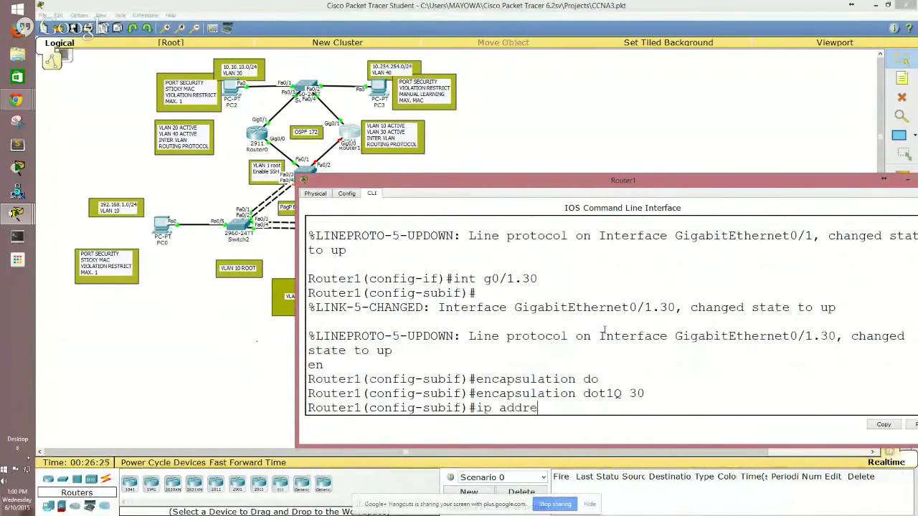
{"action": "key", "text": "Tab"}
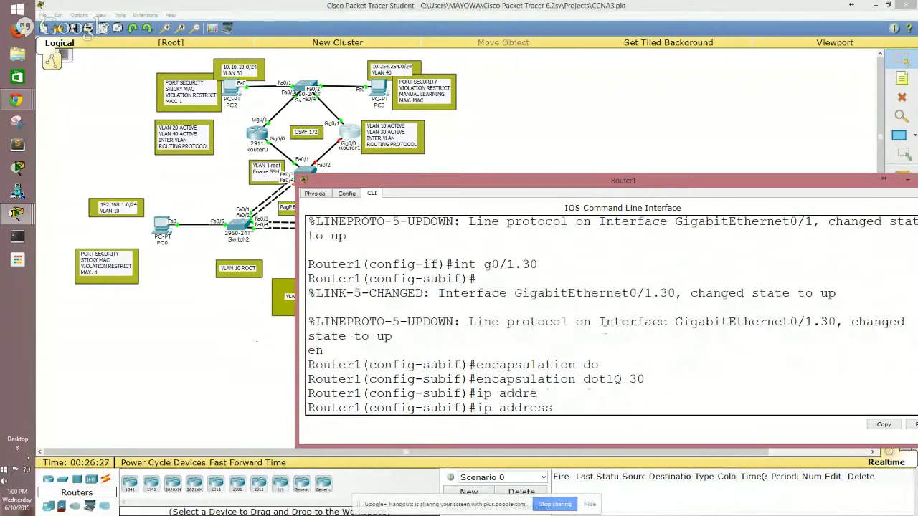
{"action": "type", "text": "10.10.10.1 25"}
{"action": "type", "text": "255.255.0"}
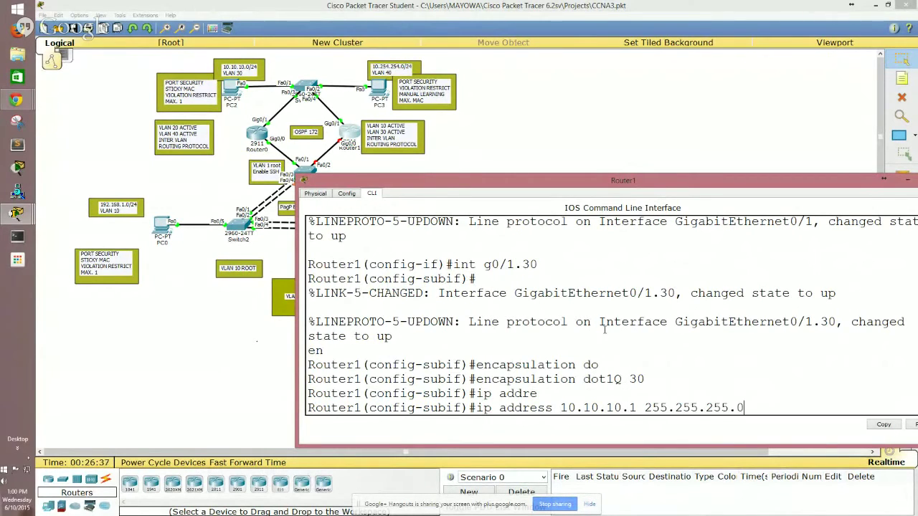
{"action": "key", "text": "Return"}
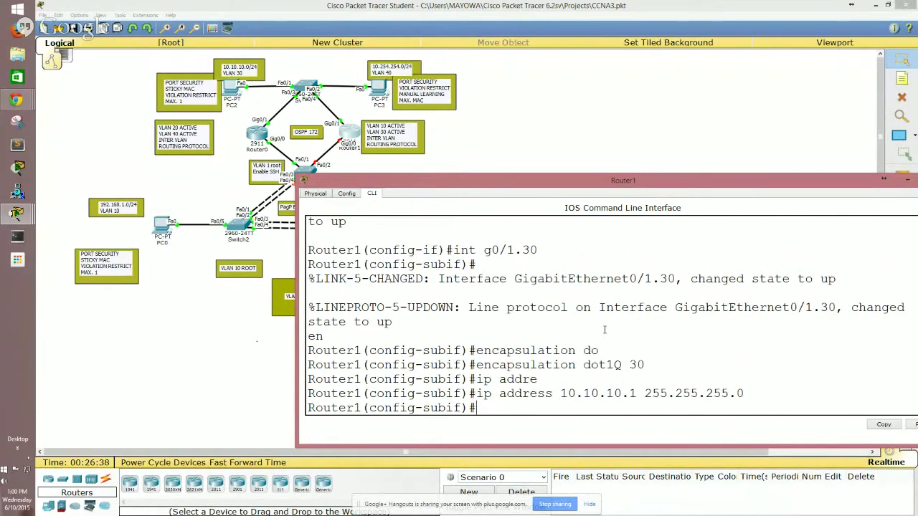
{"action": "key", "text": "Return"}
Enable interface g0/0 on Router1 with no shut and assign it IP address 20.20.20.2 with mask 255.255.255.0.
{"action": "type", "text": "int g"}
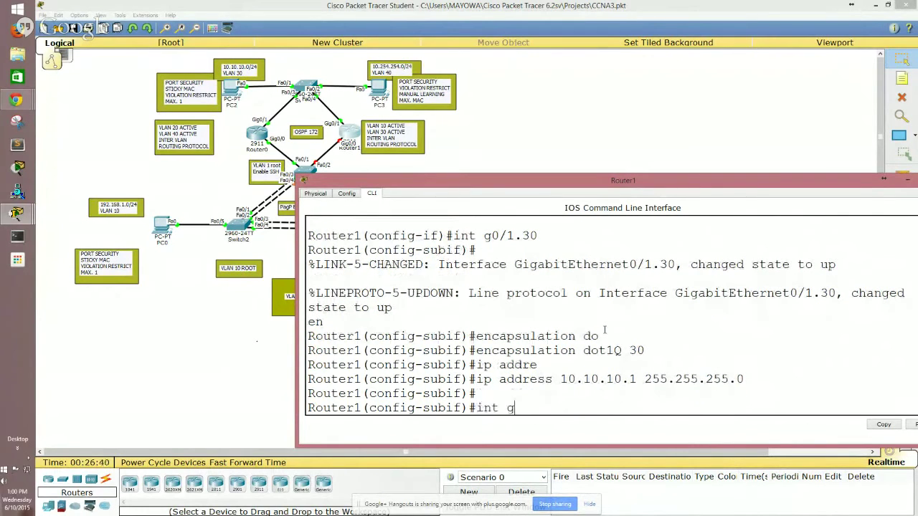
{"action": "type", "text": "0/0"}
{"action": "key", "text": "Return"}
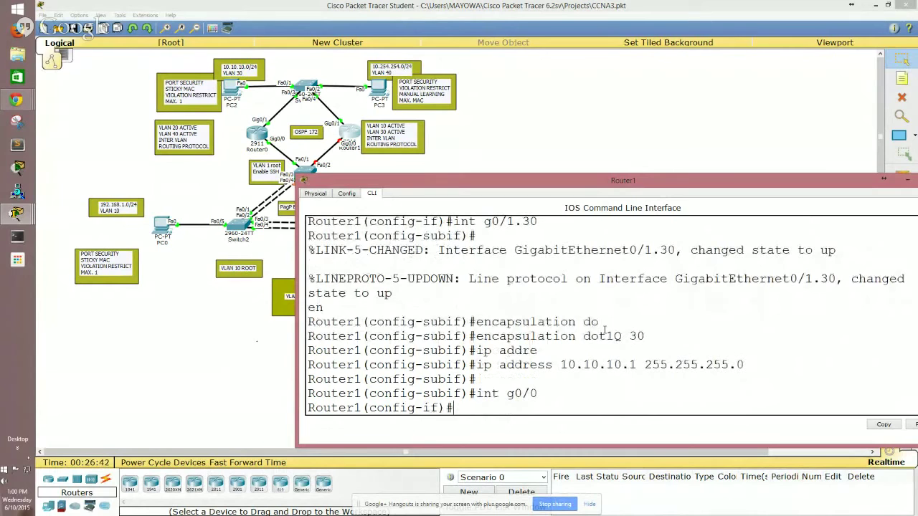
{"action": "type", "text": "no shut"}
{"action": "key", "text": "Return"}
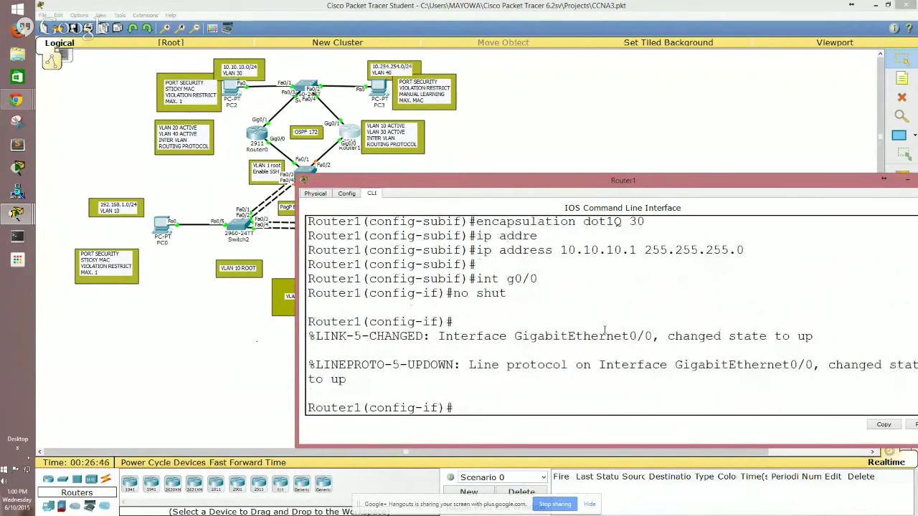
{"action": "type", "text": "ip address 20.20.20."}
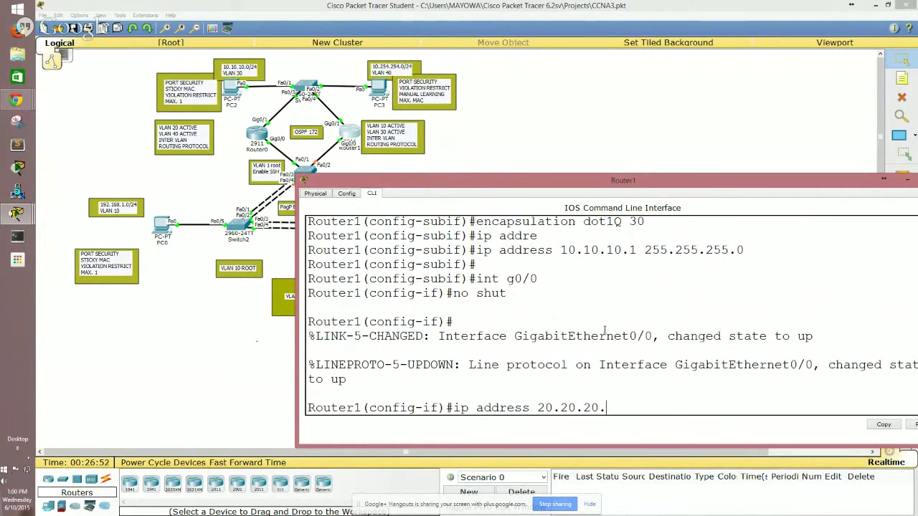
{"action": "type", "text": "2 255.255.255.0"}
{"action": "key", "text": "Return"}
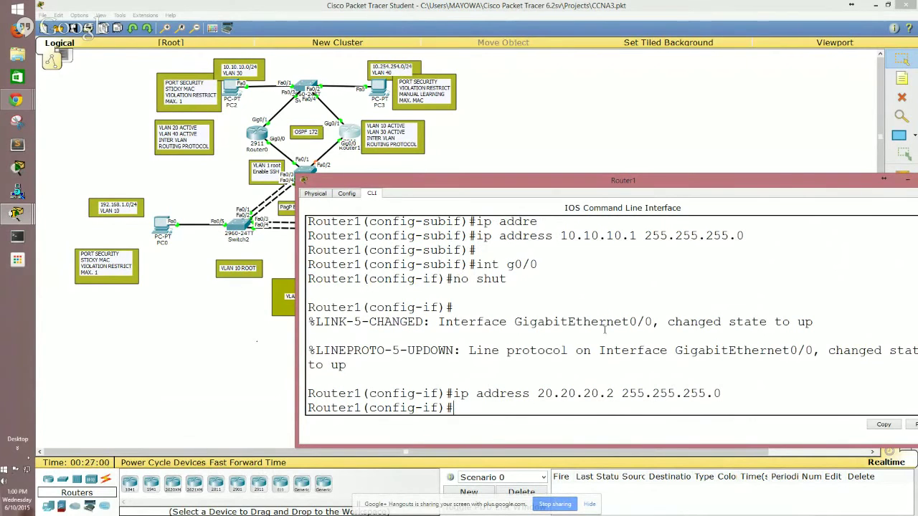
Check the network and VLAN note beside PC0 in the topology and create subinterface g0/0.10 on Router1.
{"action": "type", "text": "int g0/0."}
{"action": "left_click", "coordinate": [144, 215]}
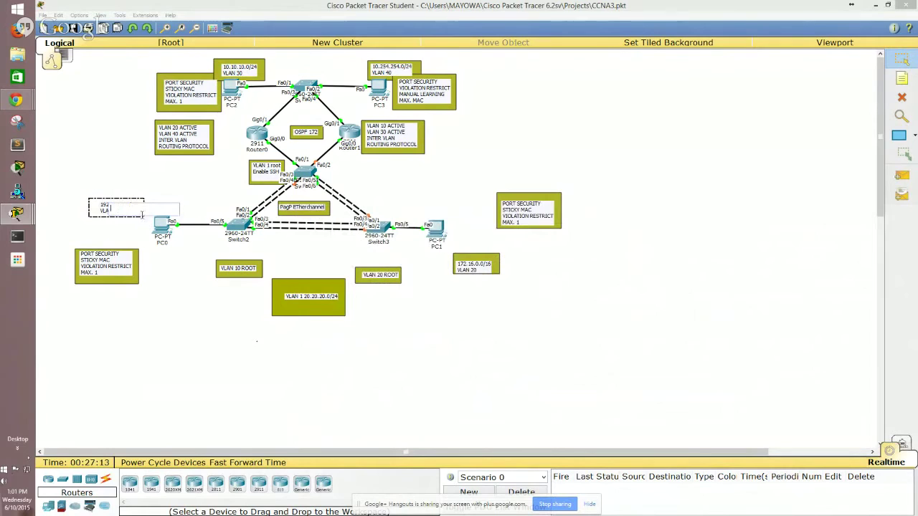
{"action": "left_click", "coordinate": [161, 191]}
{"action": "left_click", "coordinate": [97, 209]}
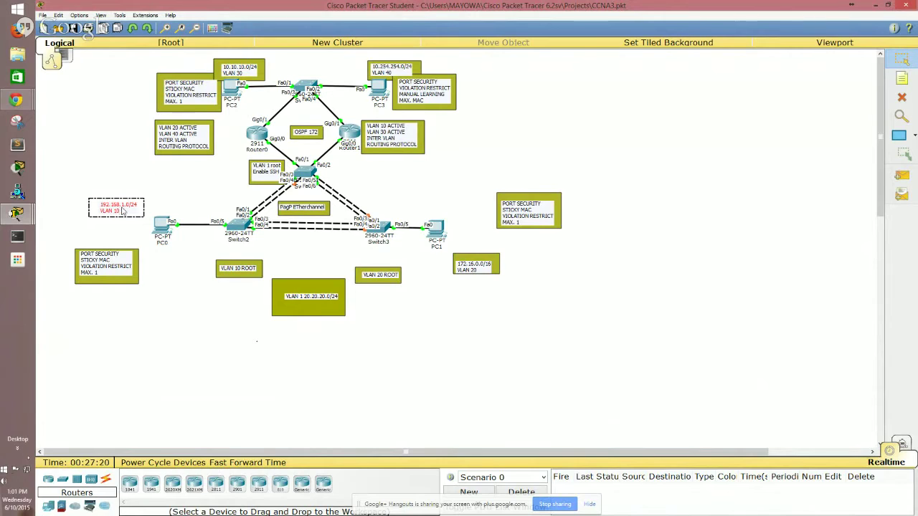
{"action": "left_click", "coordinate": [154, 293]}
{"action": "key", "text": "alt+Tab"}
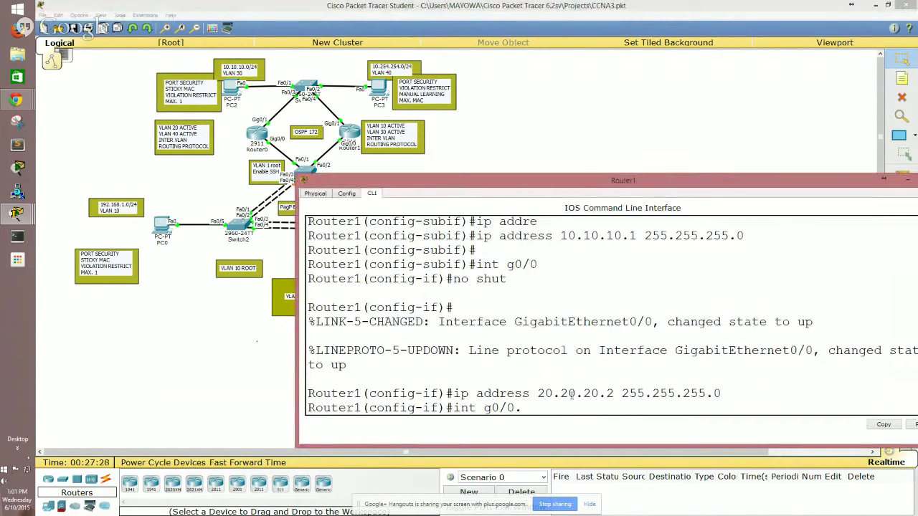
{"action": "type", "text": "10"}
{"action": "key", "text": "Return"}
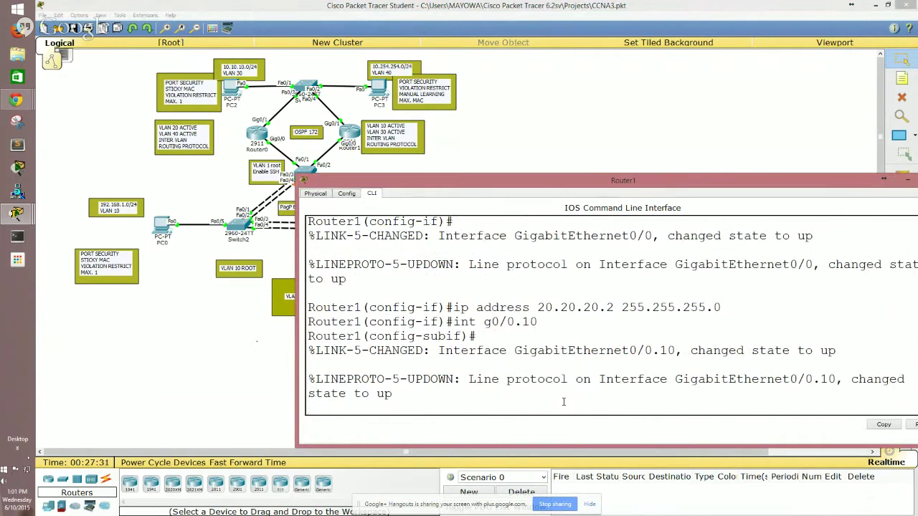
Set dot1Q encapsulation for VLAN 10 on Router1's subinterface g0/0.10.
{"action": "type", "text": "enc"}
{"action": "key", "text": "Tab"}
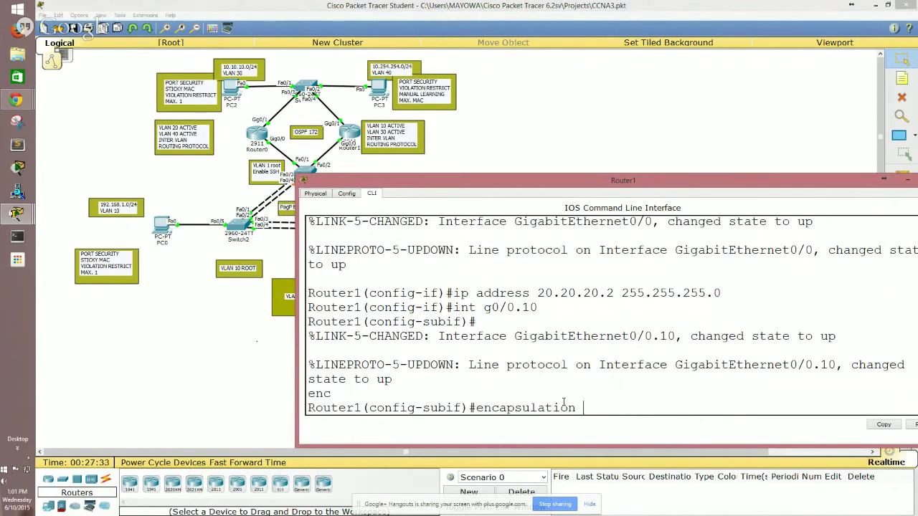
{"action": "type", "text": "dot 10"}
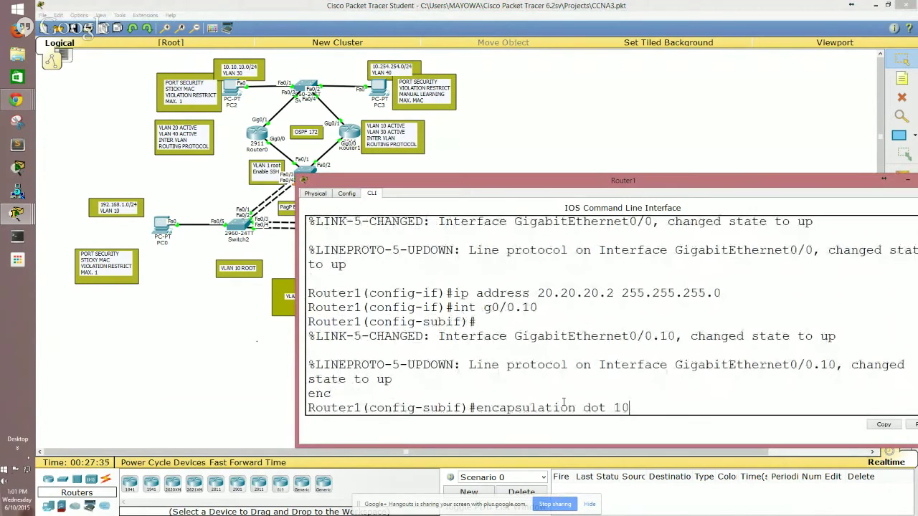
{"action": "key", "text": "Return"}
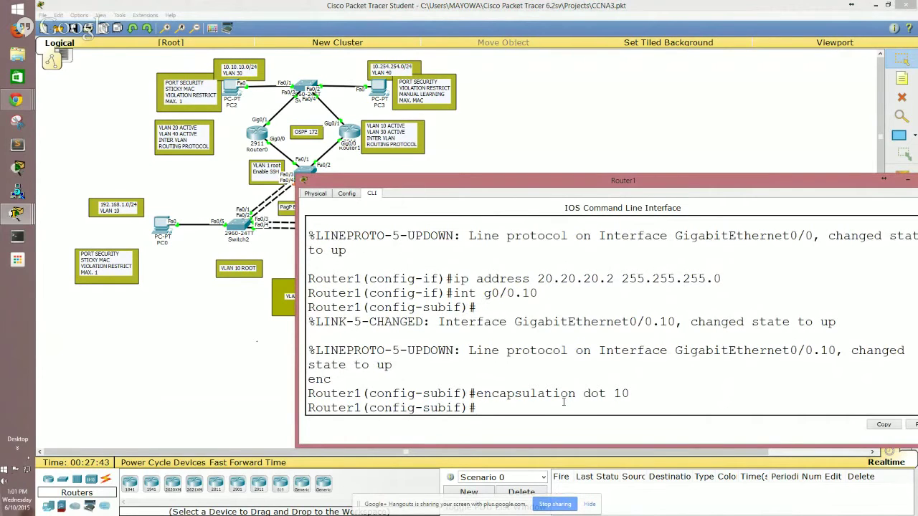
Assign IP address 192.168.1.1 with mask 255.255.255.0 to subinterface g0/0.10 on Router1.
{"action": "type", "text": "ip ad"}
{"action": "key", "text": "Tab"}
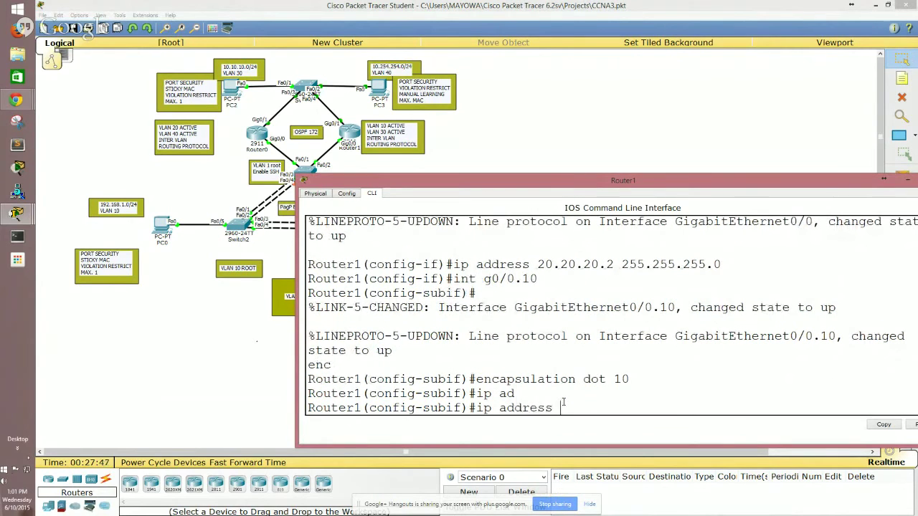
{"action": "type", "text": "192.168.1.1 255.255.25"}
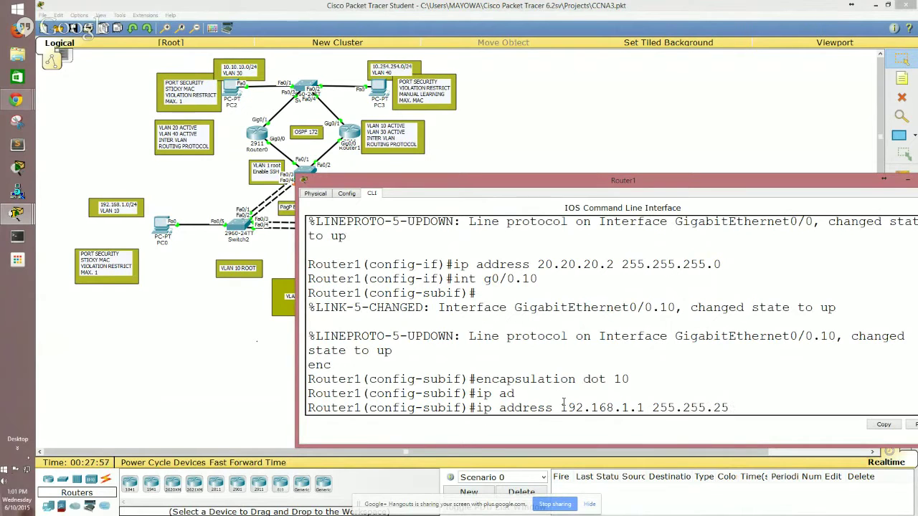
{"action": "type", "text": "5.0"}
{"action": "key", "text": "Return"}
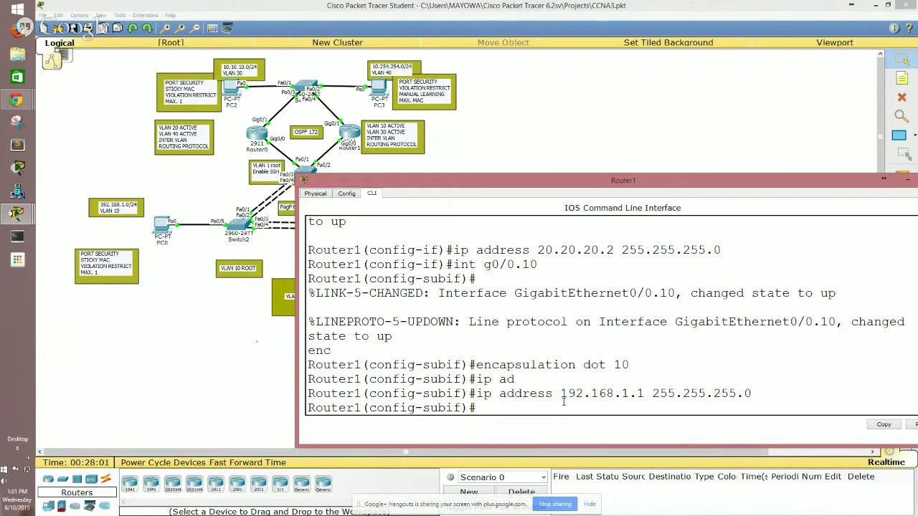
{"action": "key", "text": "Return"}
{"action": "key", "text": "Return"}
{"action": "key", "text": "Return"}
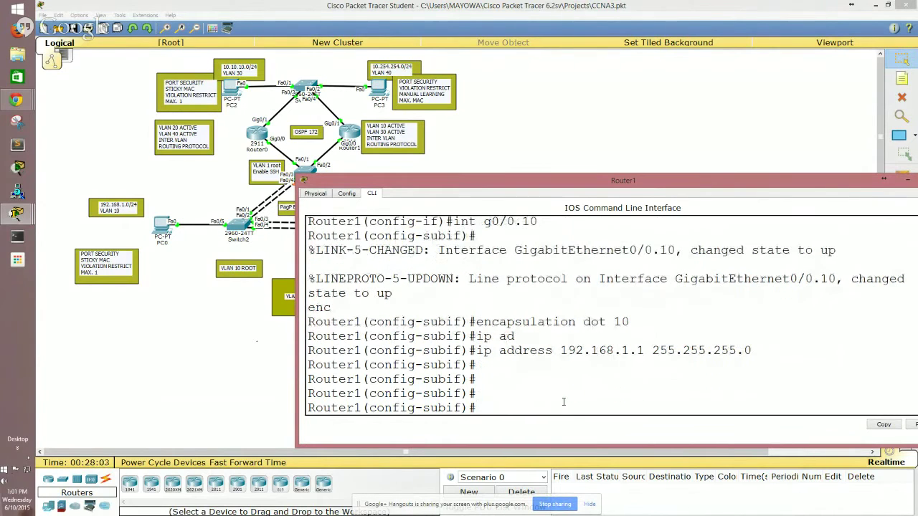
Start OSPF process 172 on Router1 and set its router ID to 2.2.2.2.
{"action": "type", "text": "router ospf 172"}
{"action": "key", "text": "Return"}
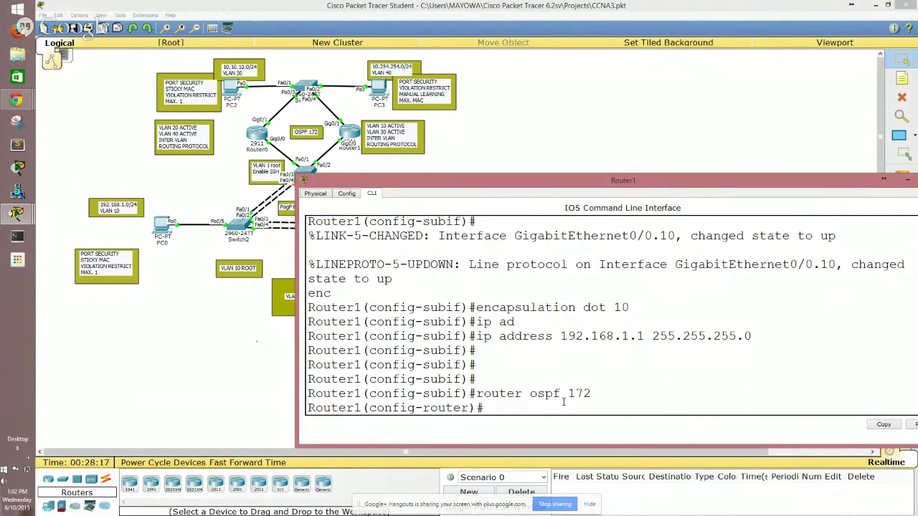
{"action": "type", "text": "router"}
{"action": "key", "text": "Tab"}
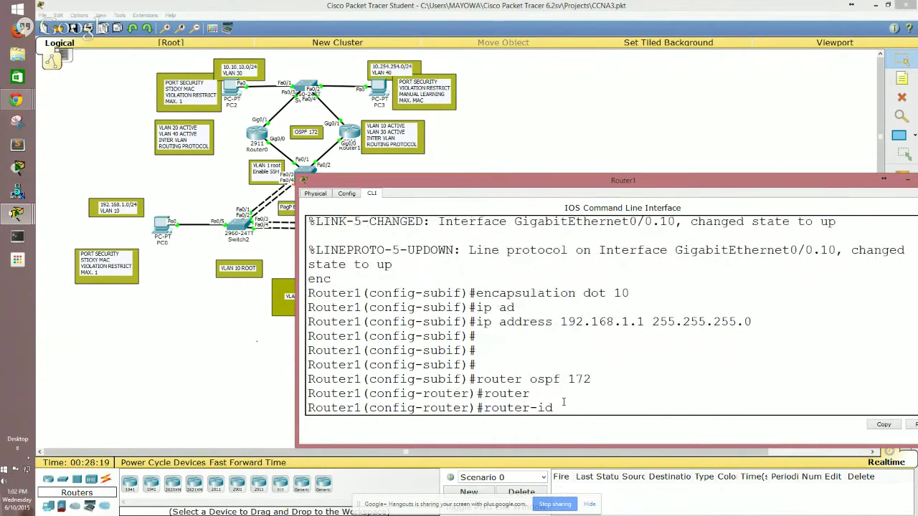
{"action": "type", "text": "2.2.2.2"}
{"action": "key", "text": "Return"}
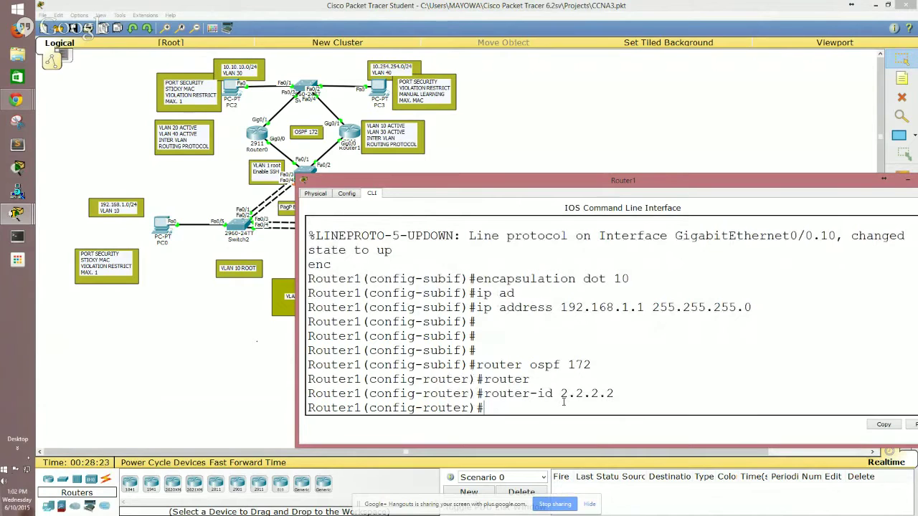
Advertise all of Router1's networks in OSPF 172 with network 0.0.0.0 255.255.255.255 area 0.
{"action": "type", "text": "net"}
{"action": "key", "text": "Tab"}
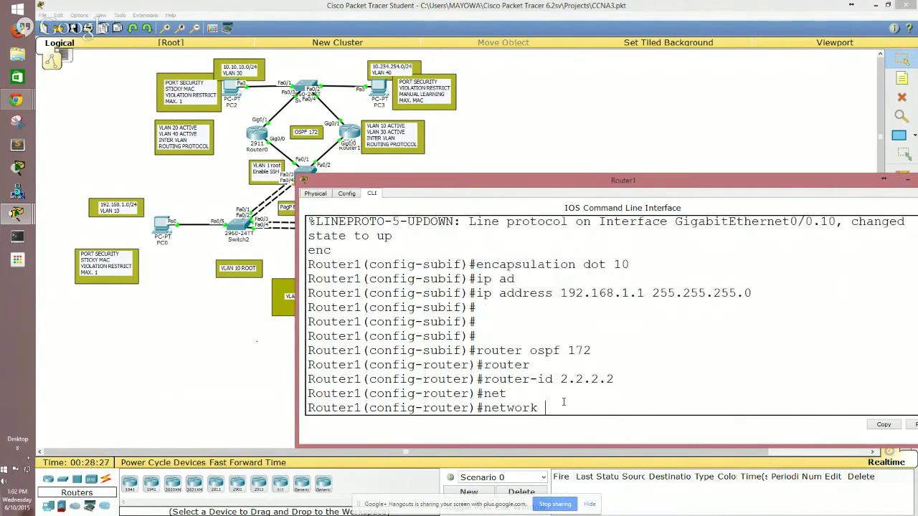
{"action": "type", "text": "0.0.0.0 255.255.255.255"}
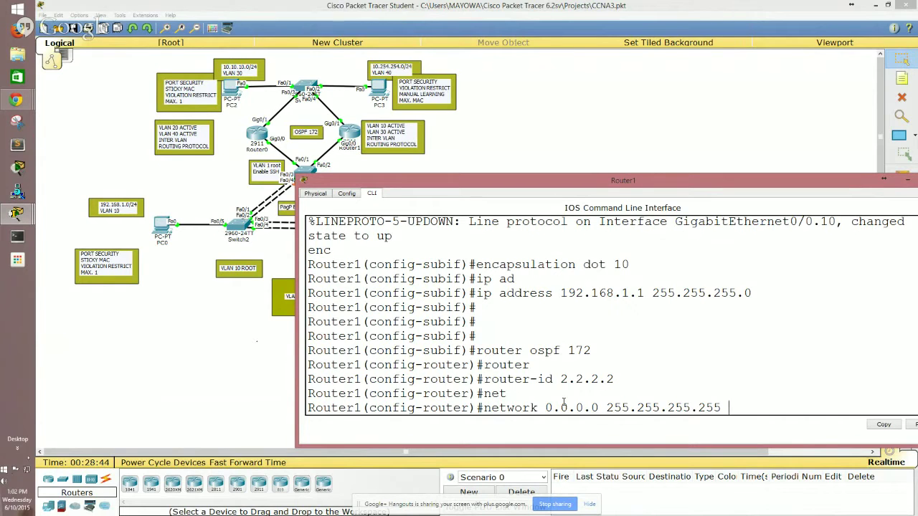
{"action": "type", "text": "area 0"}
{"action": "key", "text": "Return"}
{"action": "key", "text": "Return"}
{"action": "key", "text": "Return"}
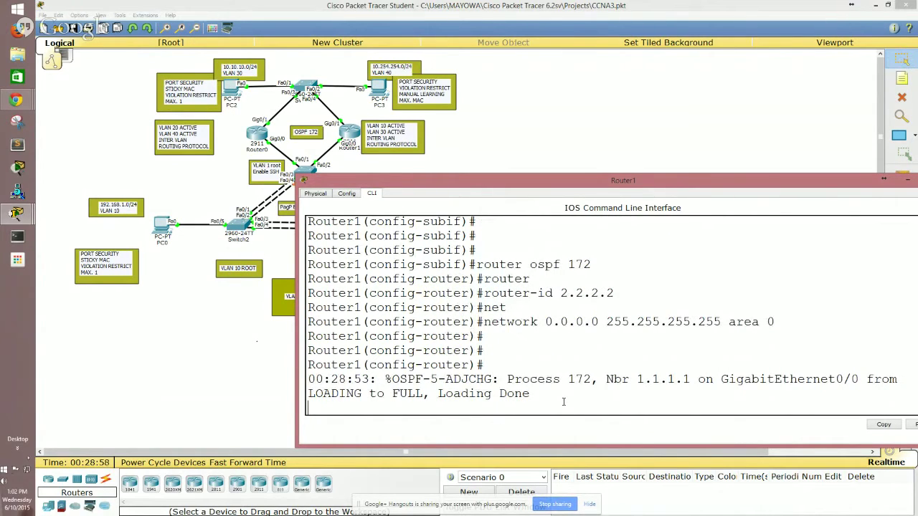
{"action": "key", "text": "Return"}
{"action": "key", "text": "Return"}
{"action": "key", "text": "Return"}
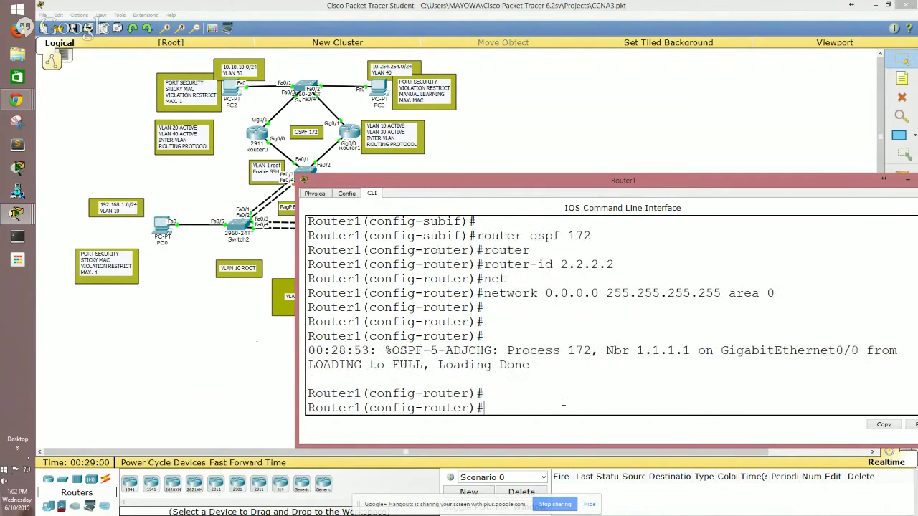
Display Router1's IP routing protocols with do sh ip proto and examine the routing protocol and router ID lines.
{"action": "type", "text": "do sh ip"}
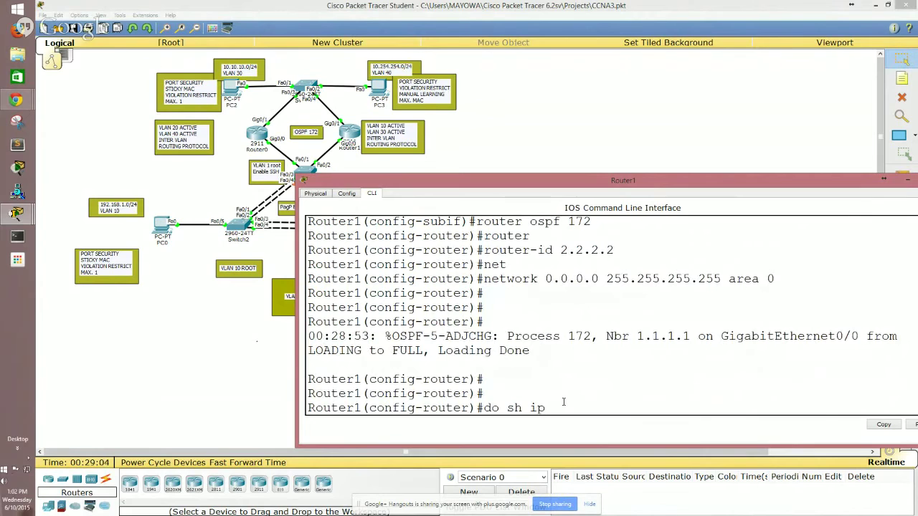
{"action": "type", "text": " proto"}
{"action": "key", "text": "Return"}
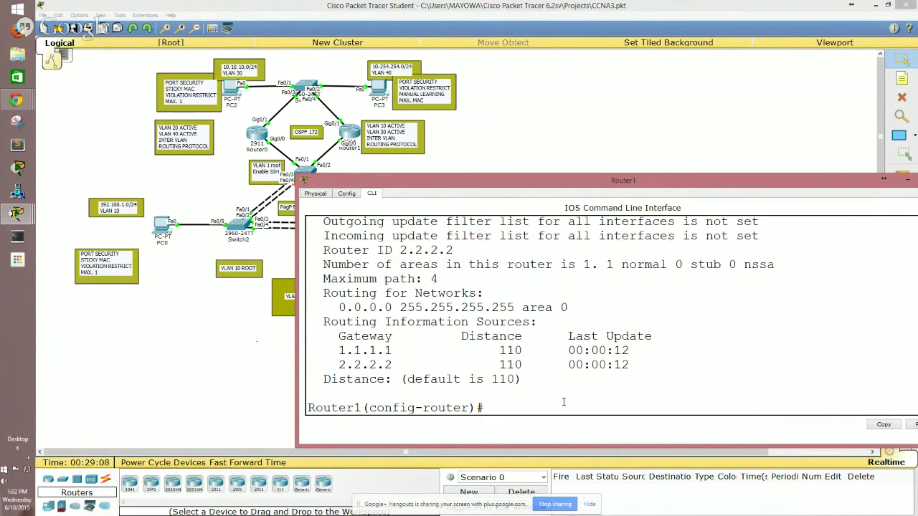
{"action": "left_click_drag", "start_coordinate": [633, 175], "coordinate": [622, 122]}
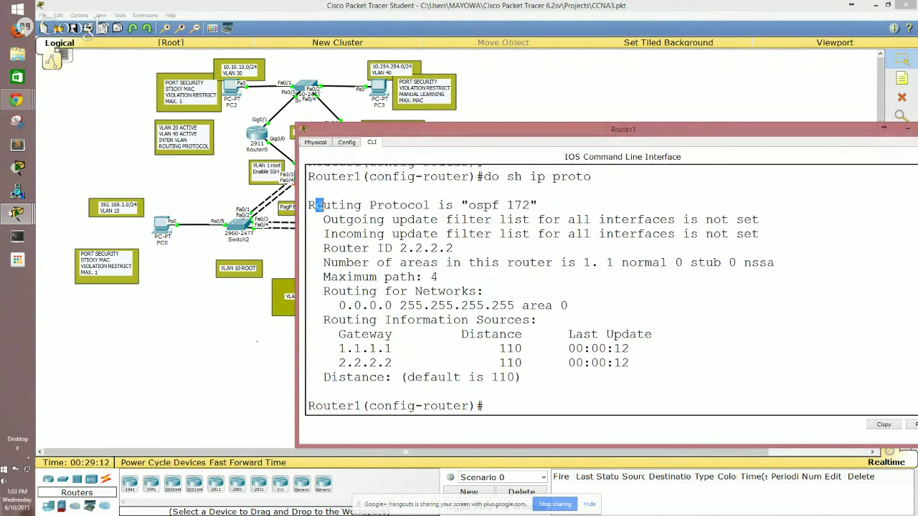
{"action": "left_click_drag", "start_coordinate": [315, 205], "coordinate": [528, 206]}
{"action": "left_click_drag", "start_coordinate": [323, 248], "coordinate": [463, 251]}
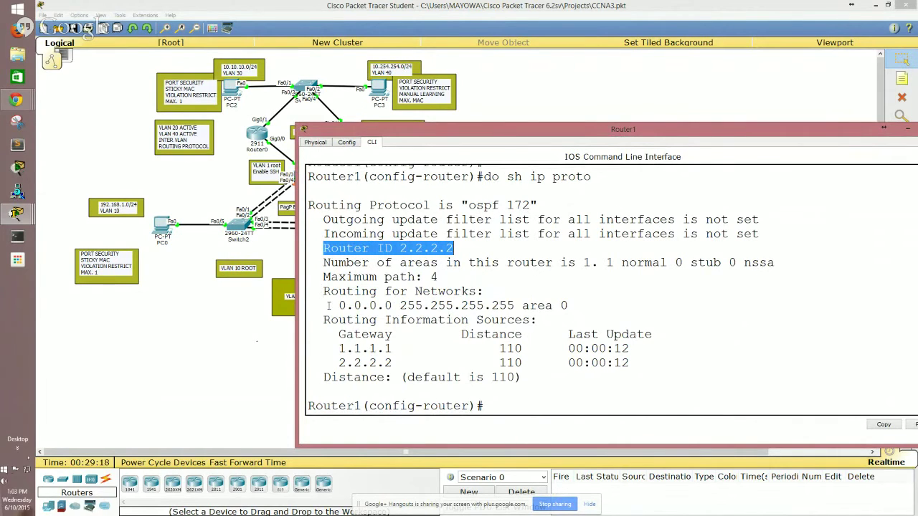
Examine the advertised network and the routing information sources in Router1's IP routing protocol output.
{"action": "left_click_drag", "start_coordinate": [331, 306], "coordinate": [571, 307]}
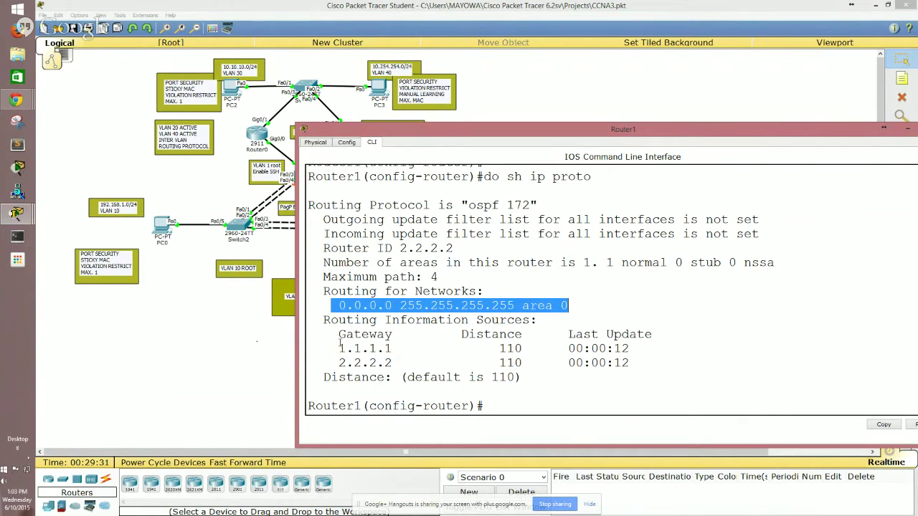
{"action": "left_click_drag", "start_coordinate": [339, 349], "coordinate": [642, 363]}
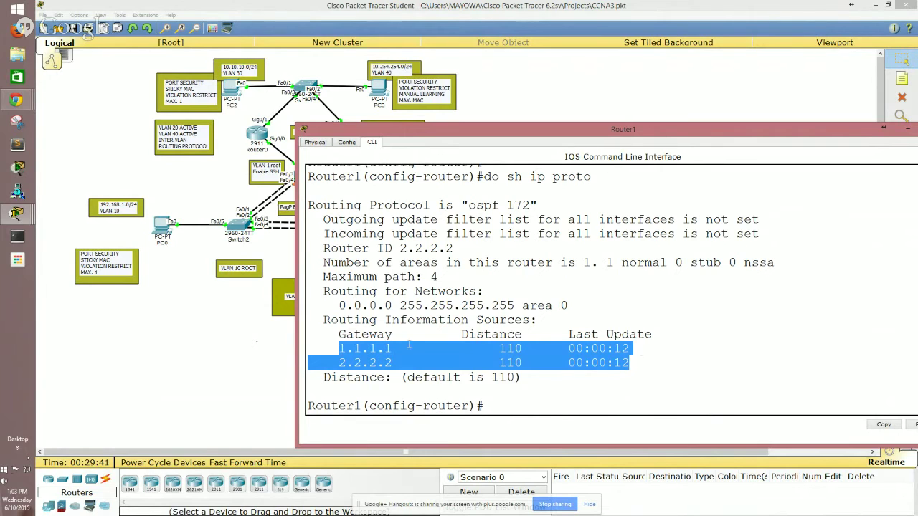
{"action": "left_click", "coordinate": [500, 406]}
{"action": "key", "text": "Return"}
{"action": "key", "text": "Return"}
Display Router1's OSPF neighbors with do sh ip ospf ne and examine the neighbor's ID, state, dead time and address.
{"action": "type", "text": "do"}
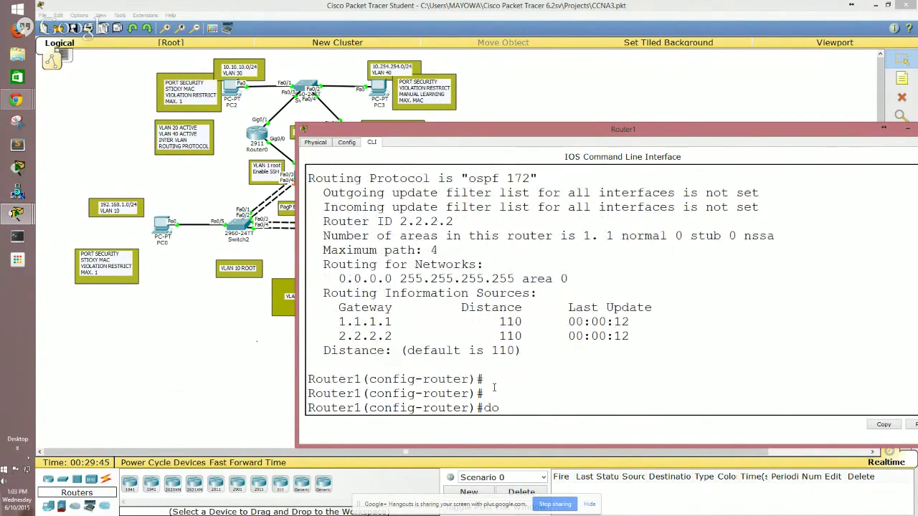
{"action": "type", "text": " sh ip ospf ne"}
{"action": "key", "text": "Return"}
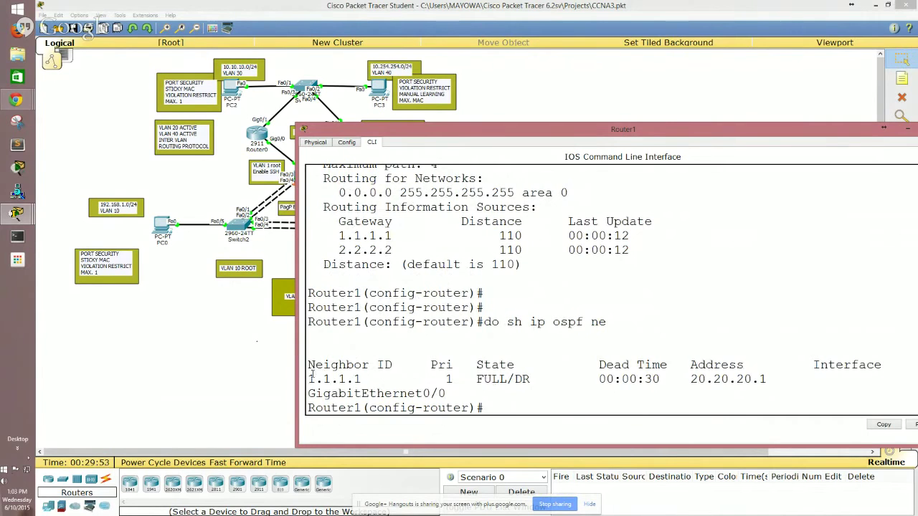
{"action": "left_click_drag", "start_coordinate": [310, 378], "coordinate": [532, 380]}
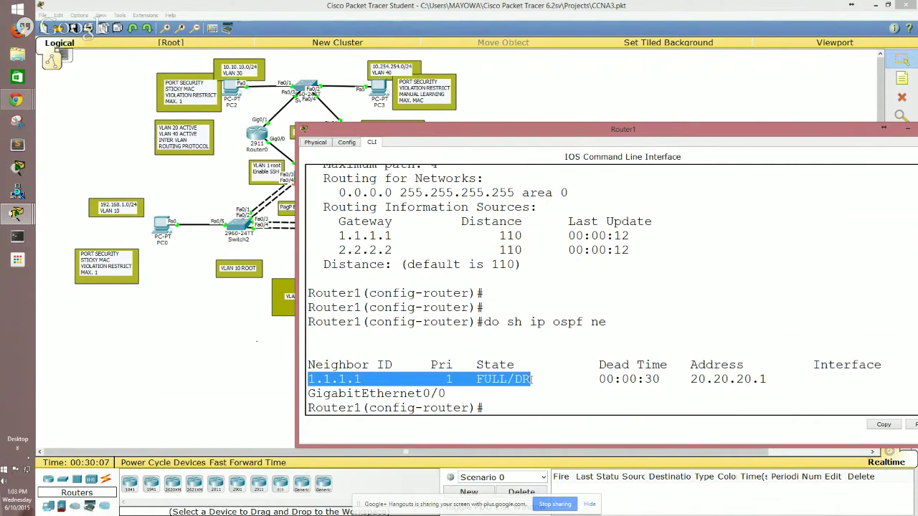
{"action": "left_click_drag", "start_coordinate": [532, 381], "coordinate": [772, 376]}
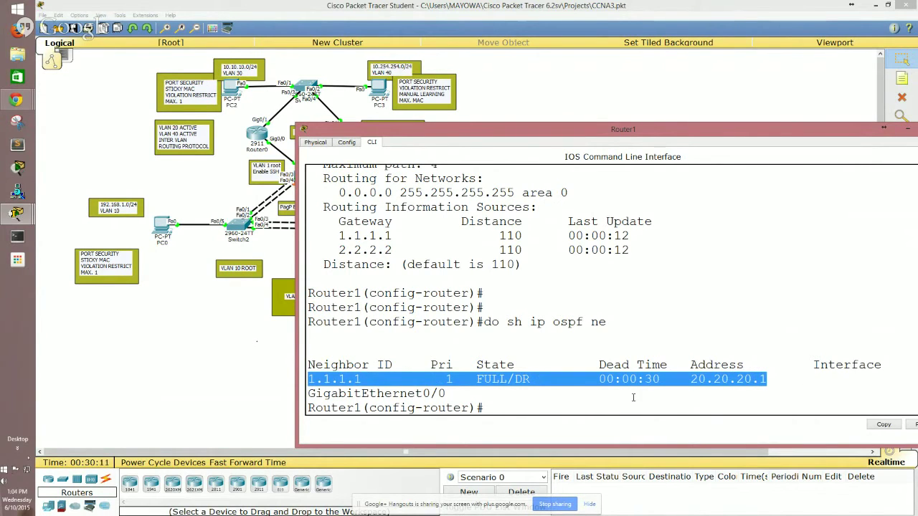
Save Router1's running configuration to startup-config with do copy run st and exit configuration mode with end.
{"action": "left_click", "coordinate": [630, 398]}
{"action": "key", "text": "Return"}
{"action": "key", "text": "Return"}
{"action": "key", "text": "Return"}
{"action": "key", "text": "Return"}
{"action": "key", "text": "Return"}
{"action": "key", "text": "Return"}
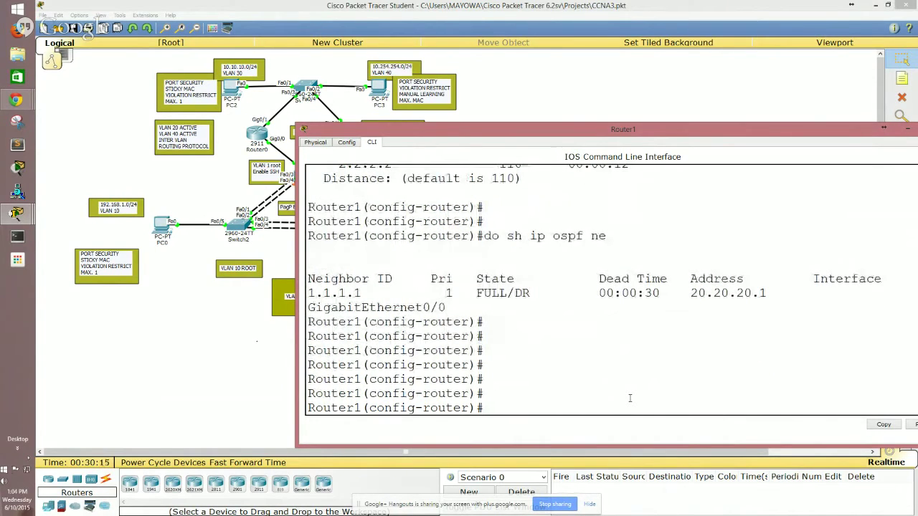
{"action": "type", "text": "do copy run st"}
{"action": "key", "text": "Return"}
{"action": "key", "text": "Return"}
{"action": "key", "text": "Return"}
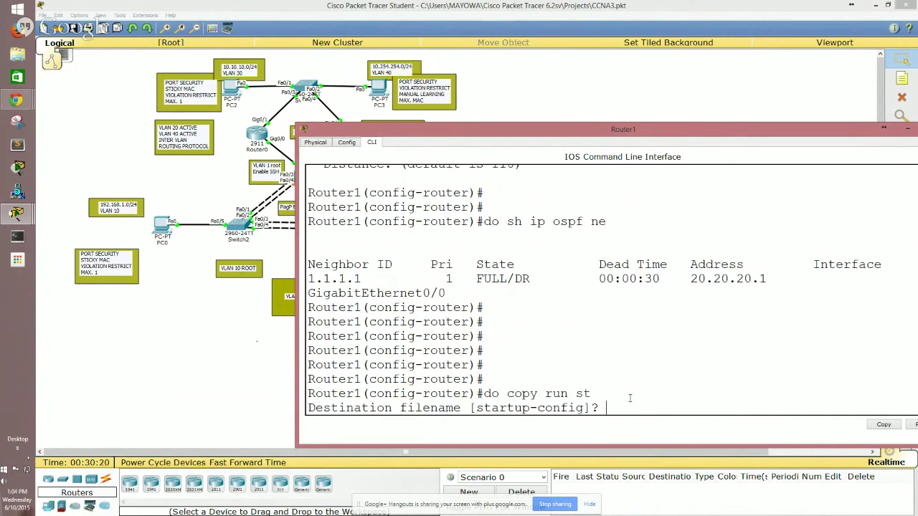
{"action": "key", "text": "Return"}
{"action": "type", "text": "end"}
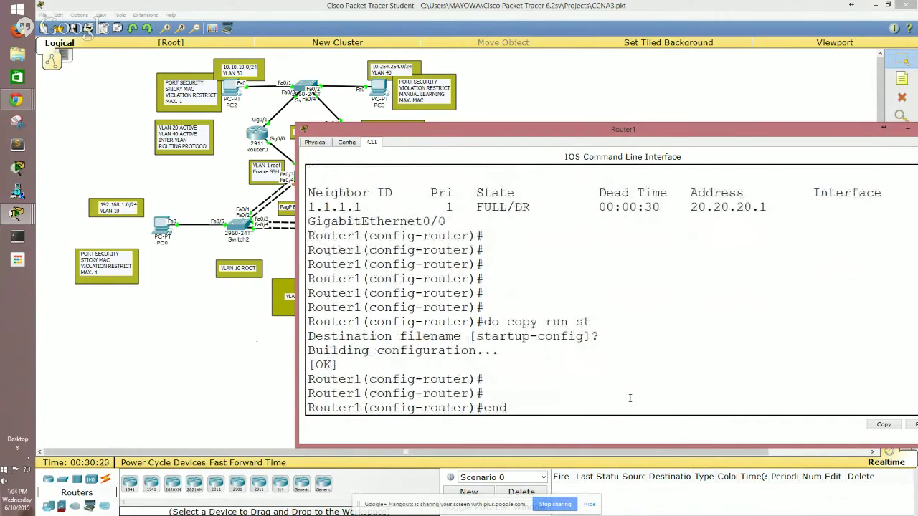
{"action": "key", "text": "Return"}
{"action": "key", "text": "Return"}
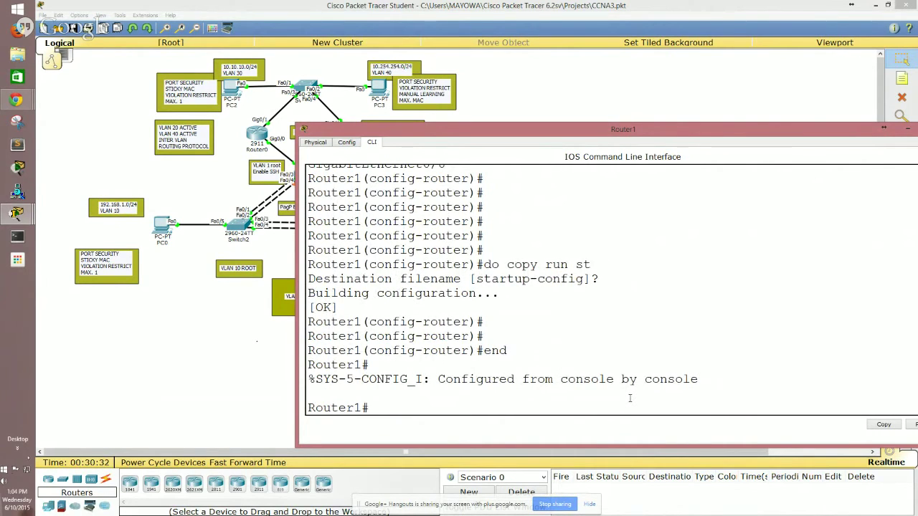
List the available options for show, show ip and show ip ospf on Router1 using the question-mark help.
{"action": "type", "text": "show"}
{"action": "key", "text": "Tab"}
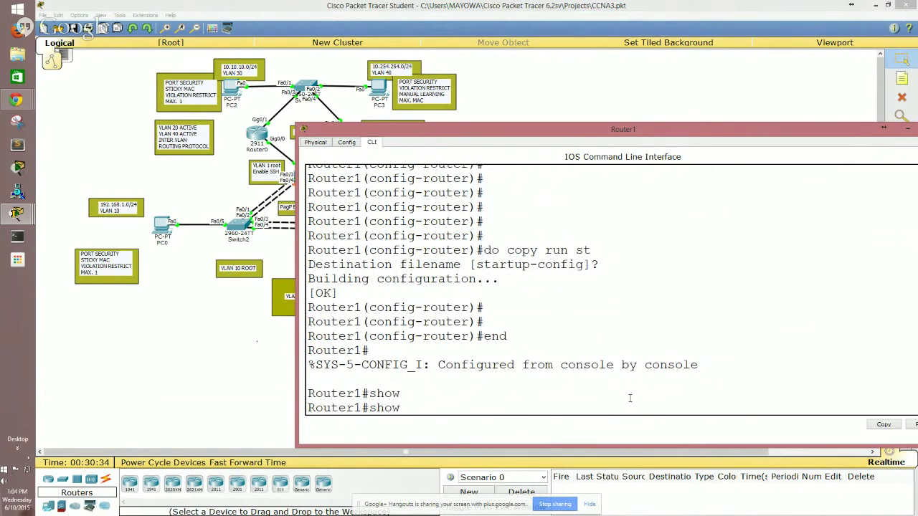
{"action": "type", "text": "?"}
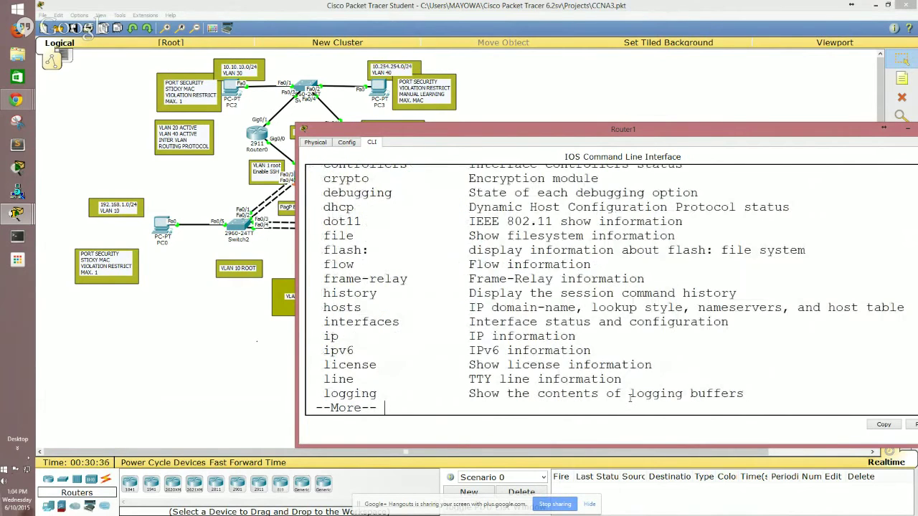
{"action": "type", "text": "q"}
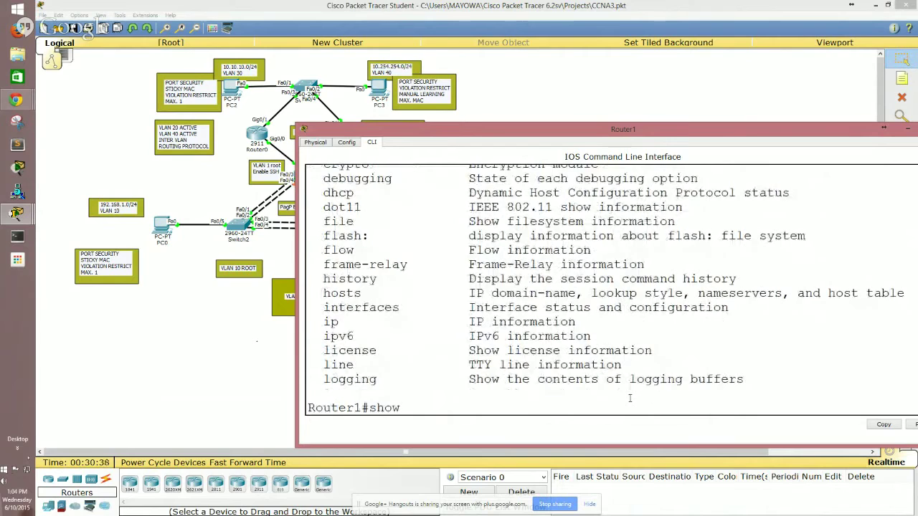
{"action": "type", "text": "ip ?"}
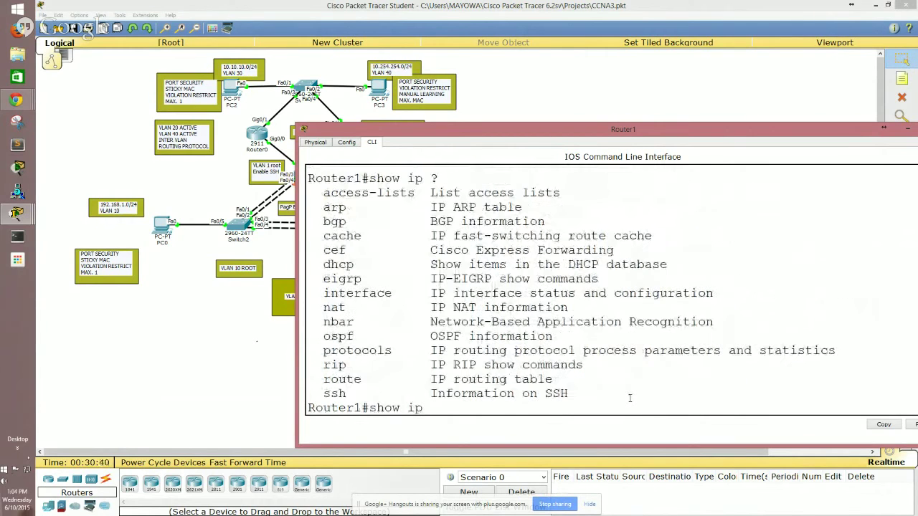
{"action": "type", "text": "osp"}
{"action": "key", "text": "Tab"}
{"action": "type", "text": "?"}
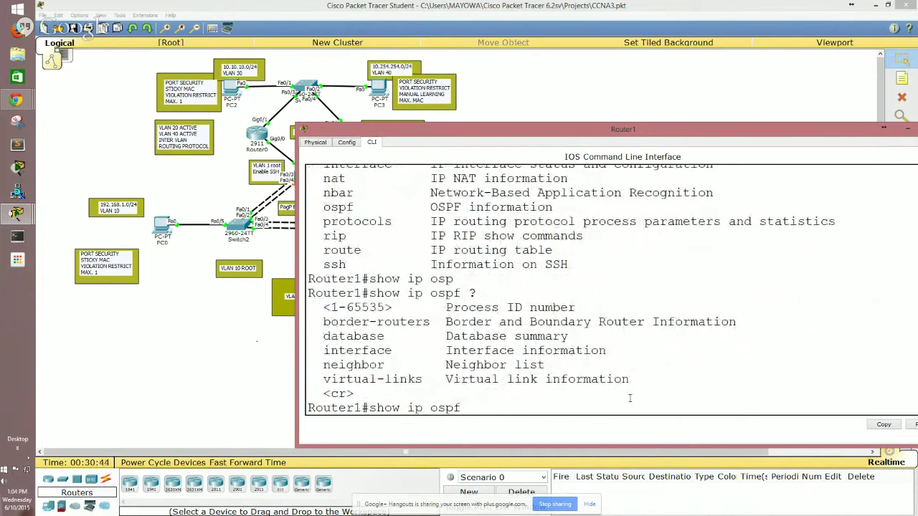
List the options for show ip ospf database on Router1 and display the database summary.
{"action": "type", "text": "da"}
{"action": "key", "text": "Tab"}
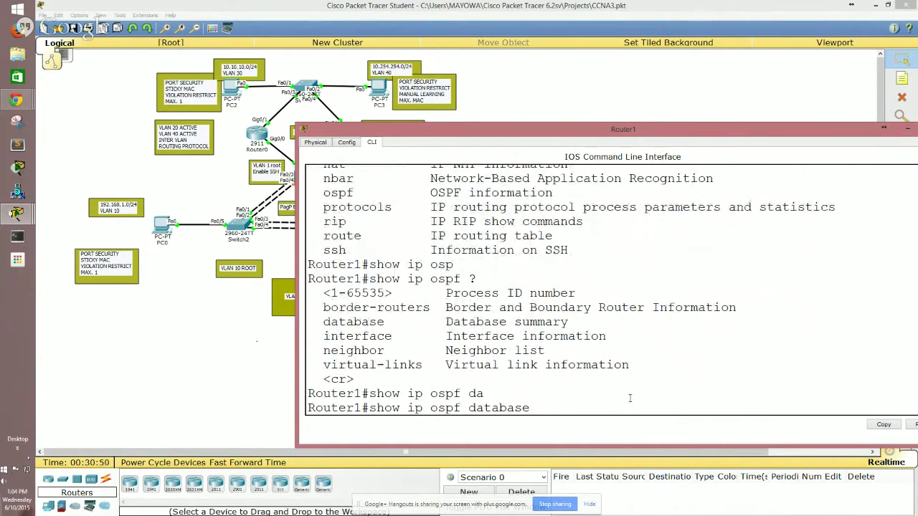
{"action": "type", "text": "?"}
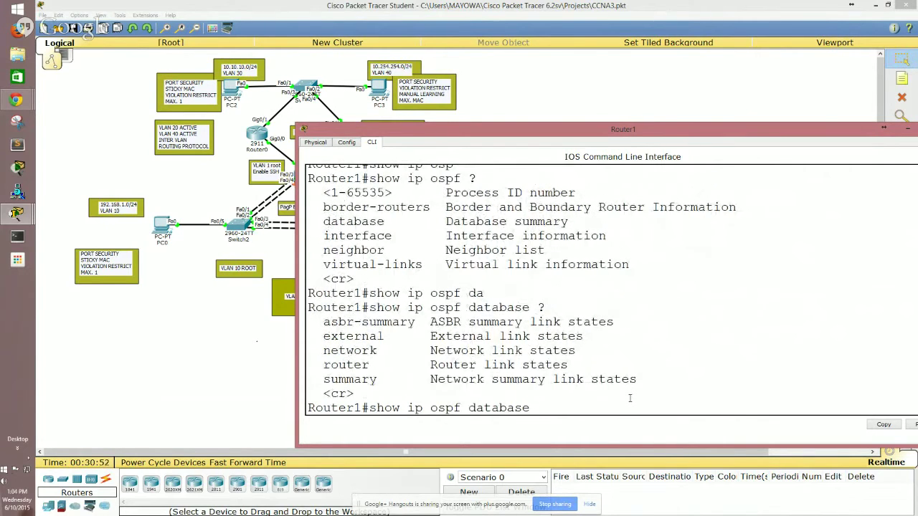
{"action": "type", "text": "su"}
{"action": "key", "text": "Tab"}
{"action": "key", "text": "Return"}
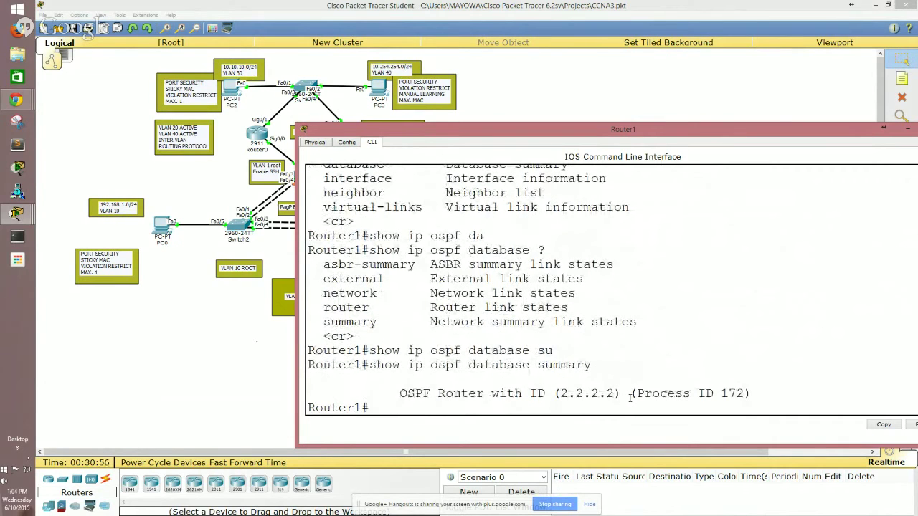
{"action": "key", "text": "Return"}
{"action": "key", "text": "Return"}
Display Router1's full OSPF database with show ip ospf database and examine the router and net link state sections for area 0.
{"action": "key", "text": "Up"}
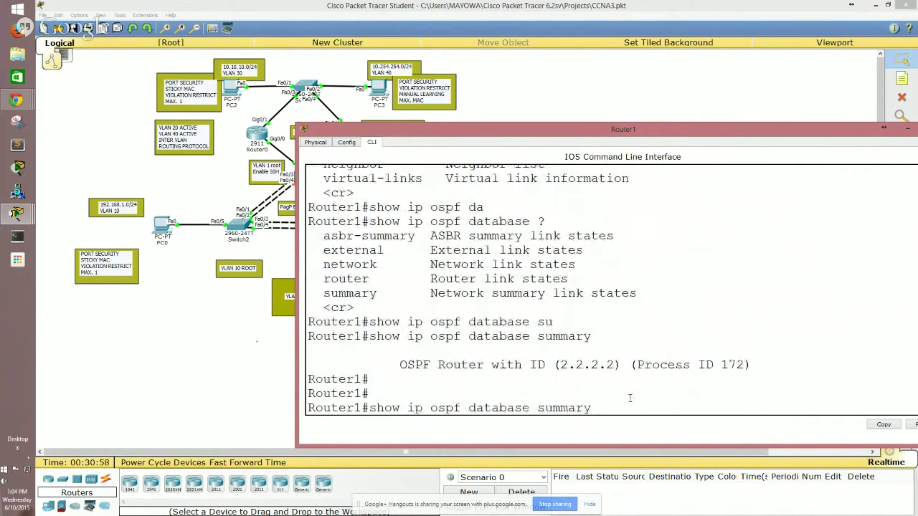
{"action": "key", "text": "BackSpace"}
{"action": "key", "text": "BackSpace"}
{"action": "key", "text": "BackSpace"}
{"action": "key", "text": "BackSpace"}
{"action": "key", "text": "BackSpace"}
{"action": "key", "text": "BackSpace"}
{"action": "key", "text": "BackSpace"}
{"action": "key", "text": "Return"}
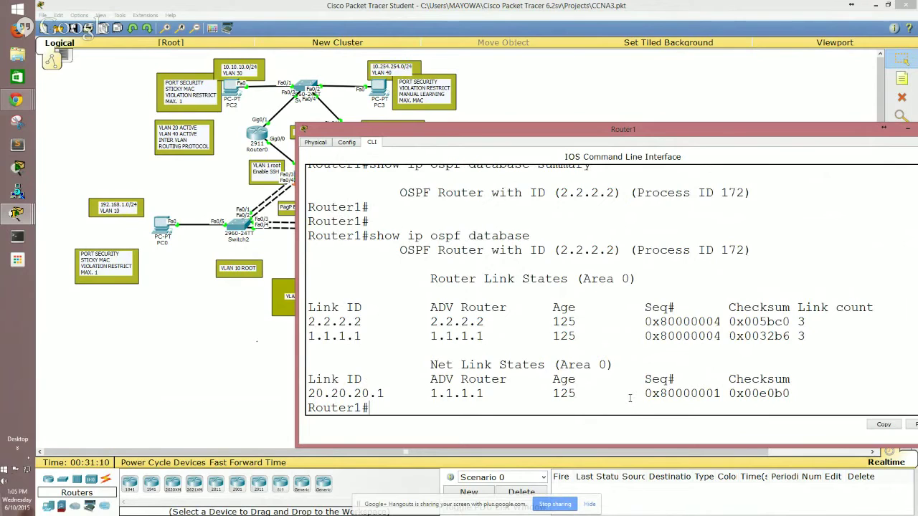
{"action": "left_click_drag", "start_coordinate": [431, 281], "coordinate": [638, 281]}
{"action": "left_click_drag", "start_coordinate": [431, 367], "coordinate": [611, 379]}
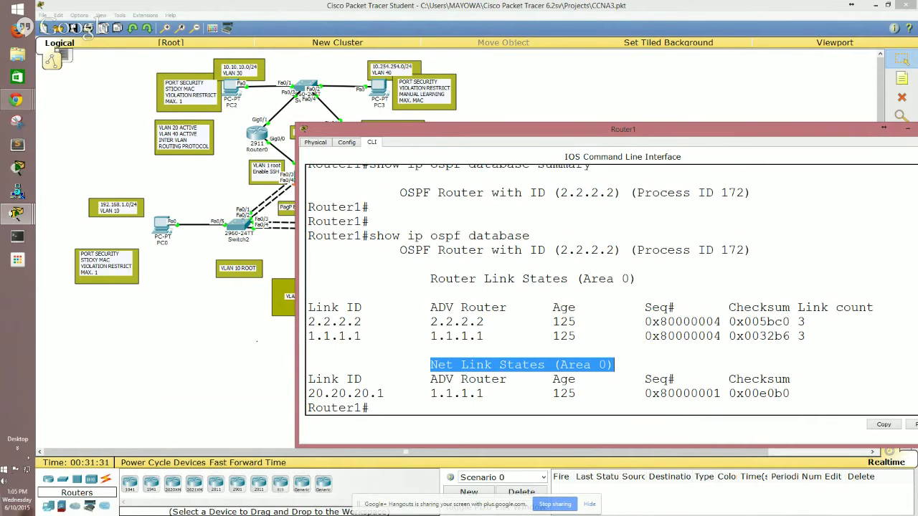
Switch to the CCENT Exam Preparation document in Google Docs and read through the Link State Advertisements table of LSA types.
{"action": "left_click", "coordinate": [256, 342]}
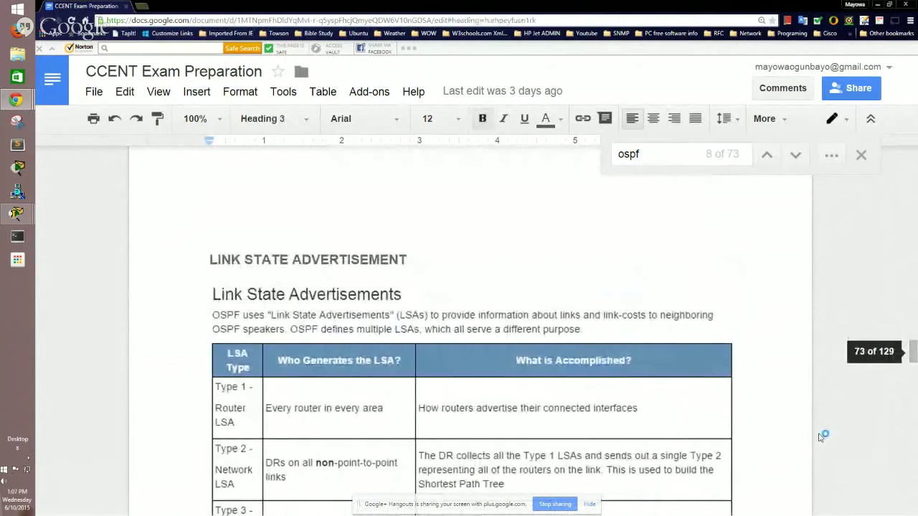
{"action": "scroll", "coordinate": [827, 432], "scroll_direction": "down", "scroll_amount": 1}
{"action": "scroll", "coordinate": [827, 433], "scroll_direction": "down", "scroll_amount": 2}
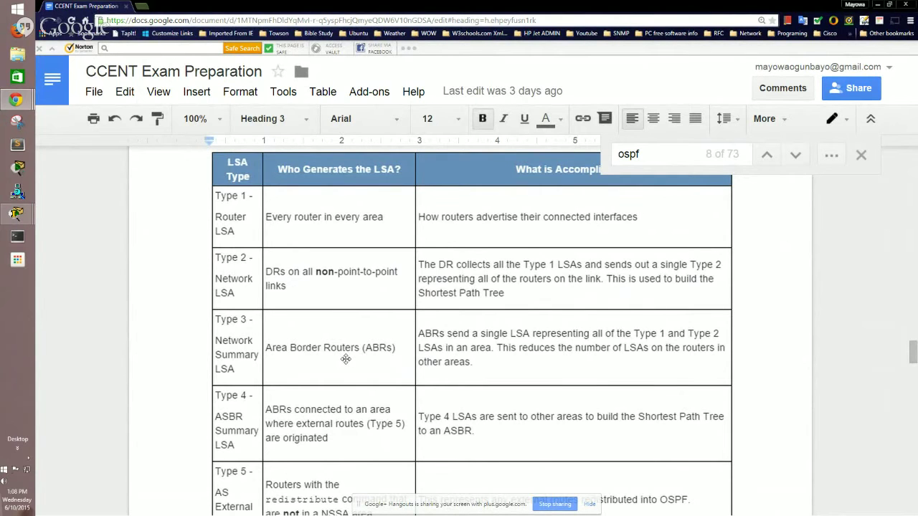
{"action": "scroll", "coordinate": [345, 359], "scroll_direction": "down", "scroll_amount": 1}
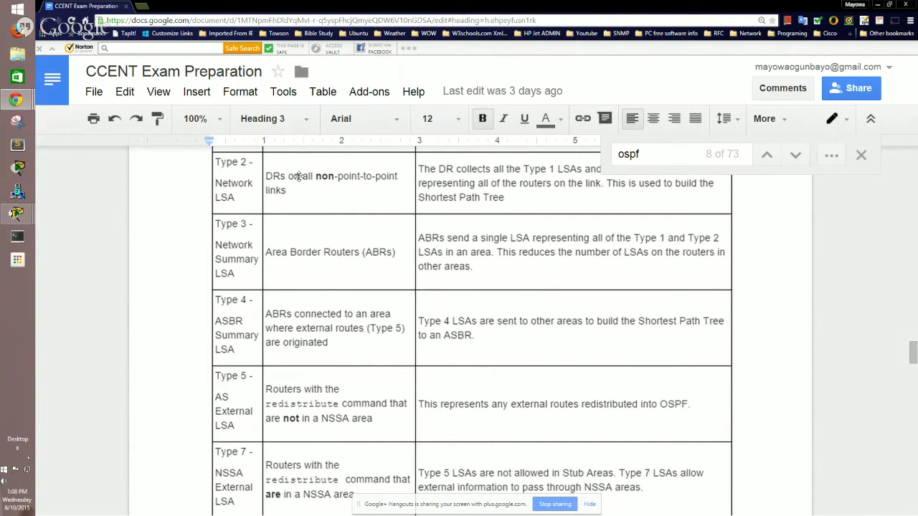
{"action": "scroll", "coordinate": [307, 213], "scroll_direction": "down", "scroll_amount": 2}
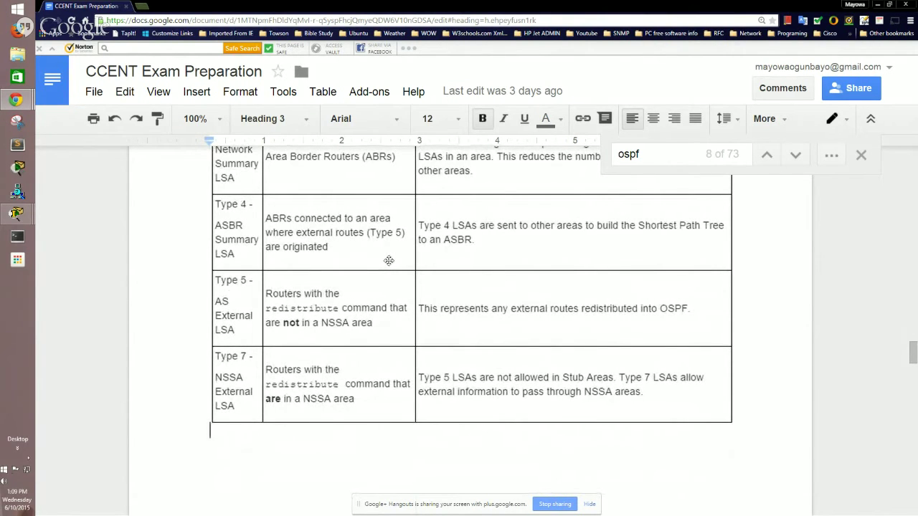
{"action": "scroll", "coordinate": [730, 255], "scroll_direction": "up", "scroll_amount": 4}
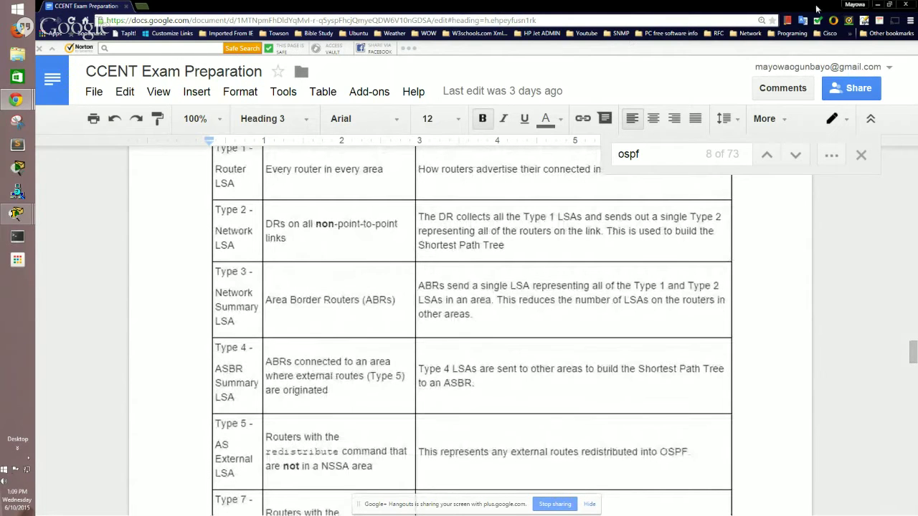
Return to Packet Tracer and examine the link IDs and advertising routers listed in Router1's OSPF database output.
{"action": "left_click", "coordinate": [877, 5]}
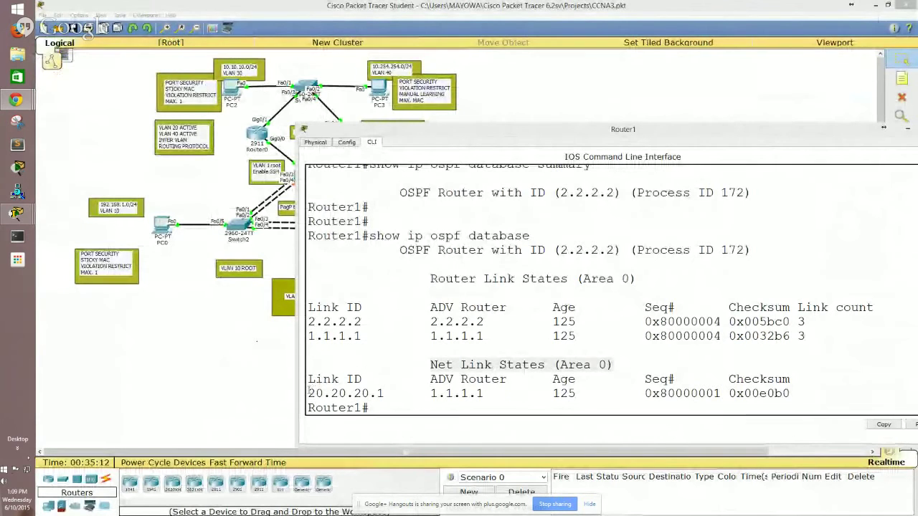
{"action": "left_click_drag", "start_coordinate": [309, 393], "coordinate": [393, 393]}
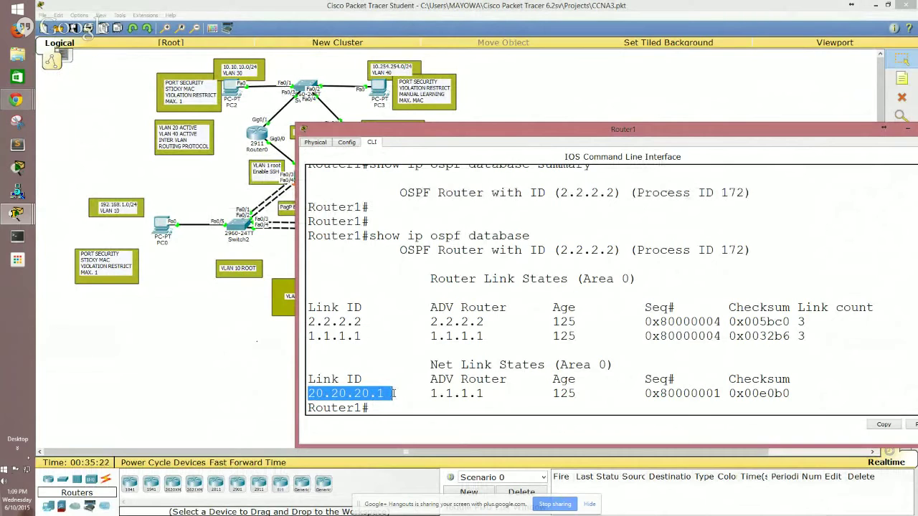
{"action": "left_click_drag", "start_coordinate": [393, 393], "coordinate": [387, 394]}
{"action": "left_click_drag", "start_coordinate": [424, 394], "coordinate": [492, 394]}
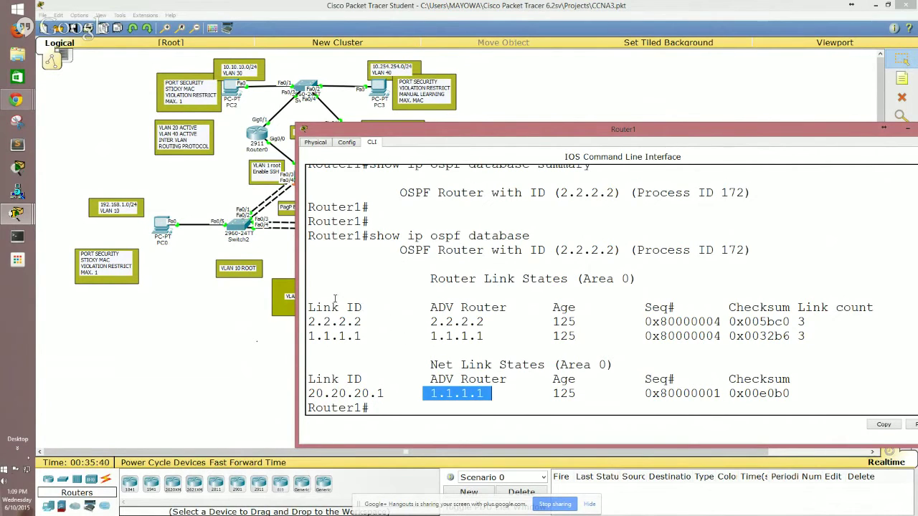
{"action": "left_click_drag", "start_coordinate": [310, 307], "coordinate": [817, 335]}
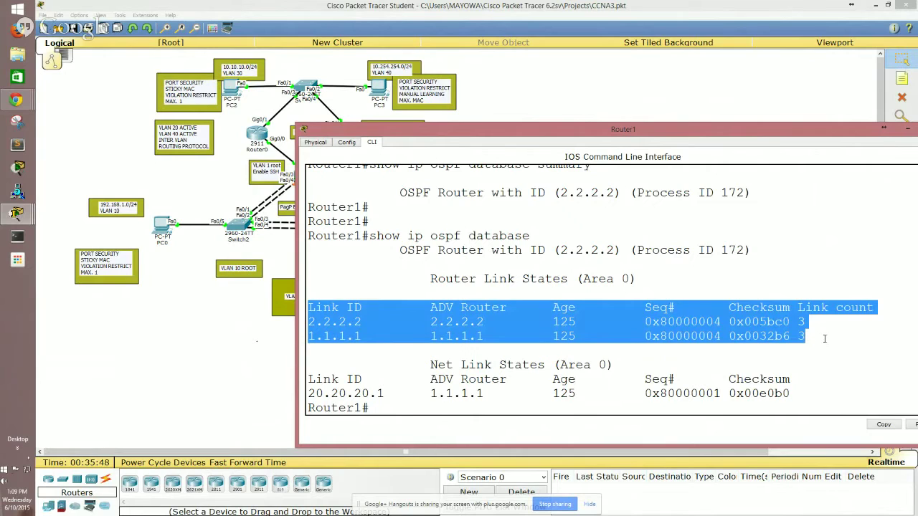
{"action": "left_click", "coordinate": [825, 339]}
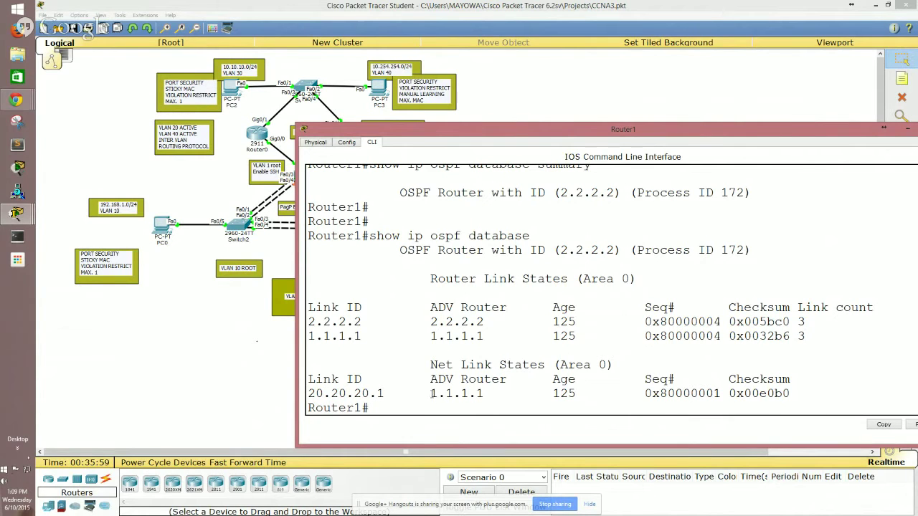
{"action": "left_click_drag", "start_coordinate": [432, 393], "coordinate": [502, 394]}
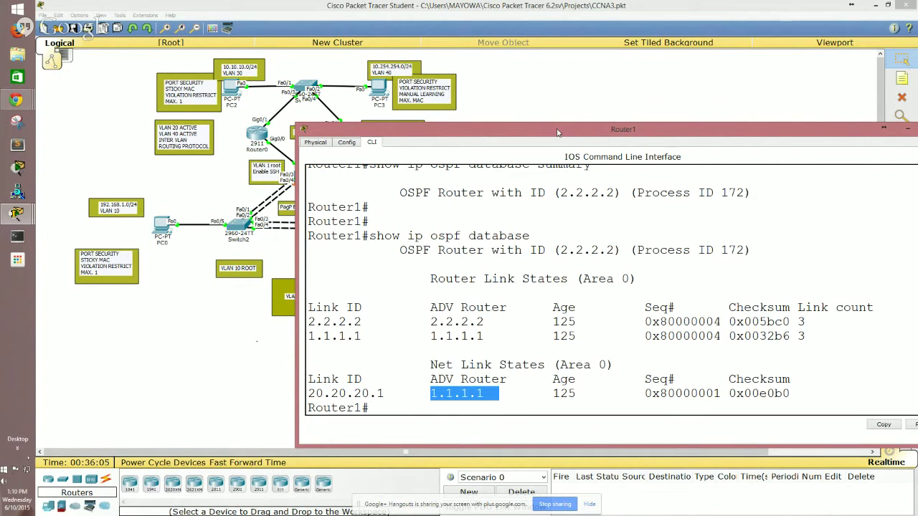
Move the Router1 window so it fits fully on screen and bring up a fresh prompt below the OSPF database output.
{"action": "left_click_drag", "start_coordinate": [556, 130], "coordinate": [500, 122]}
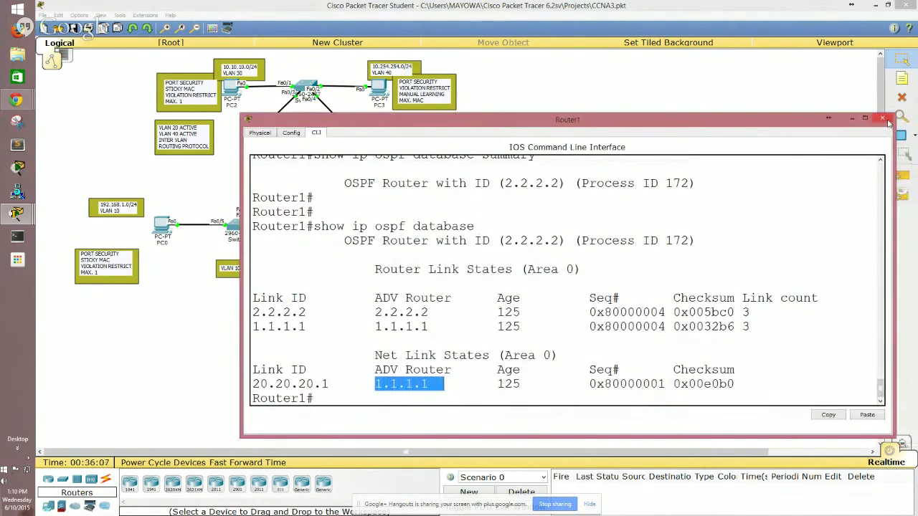
{"action": "left_click", "coordinate": [748, 286]}
{"action": "key", "text": "Return"}
{"action": "key", "text": "Return"}
{"action": "key", "text": "Return"}
{"action": "key", "text": "Return"}
{"action": "key", "text": "Return"}
{"action": "key", "text": "Return"}
{"action": "key", "text": "Return"}
{"action": "key", "text": "Return"}
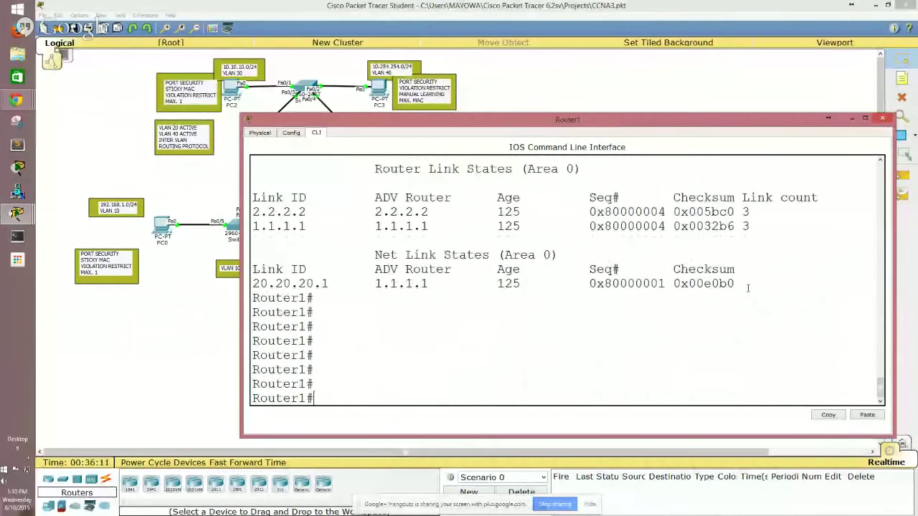
{"action": "type", "text": "do"}
{"action": "key", "text": "BackSpace"}
{"action": "key", "text": "BackSpace"}
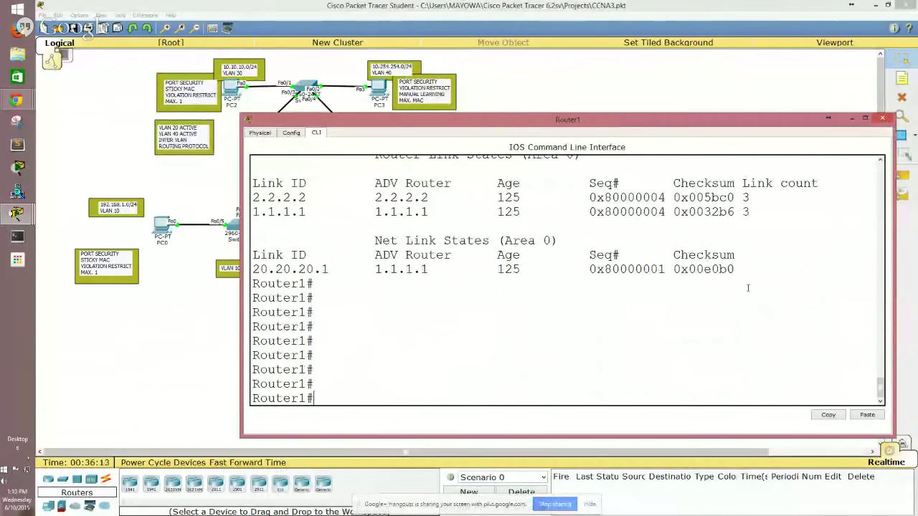
Display Router1's routing table with sh ip route and examine the codes legend above the routes.
{"action": "type", "text": "sh ip route"}
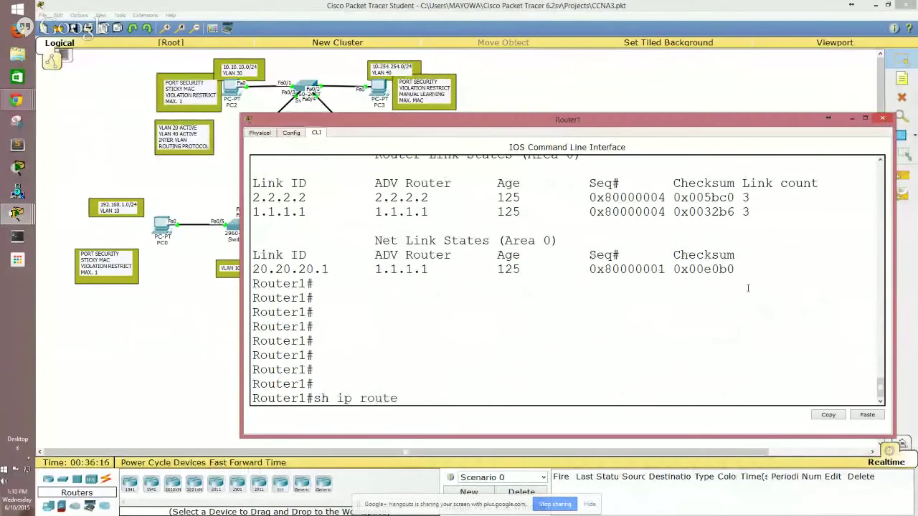
{"action": "key", "text": "Return"}
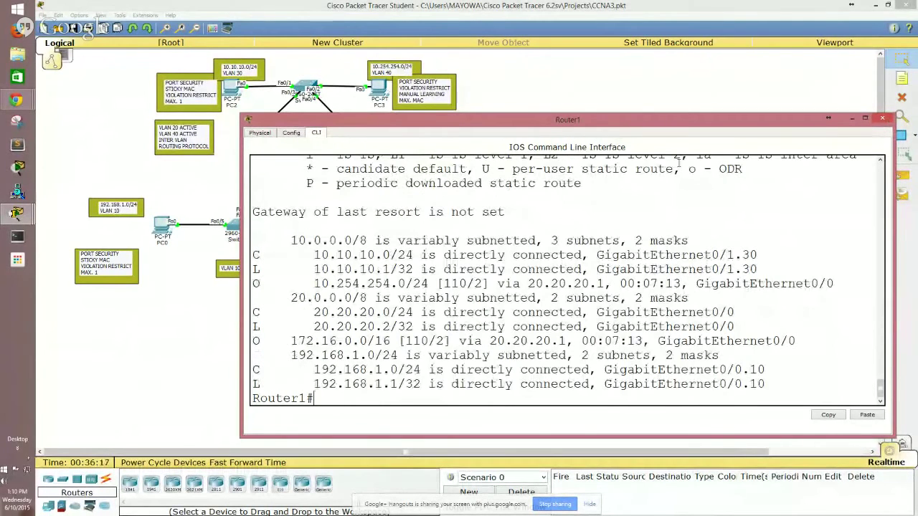
{"action": "scroll", "coordinate": [594, 185], "scroll_direction": "up", "scroll_amount": 2}
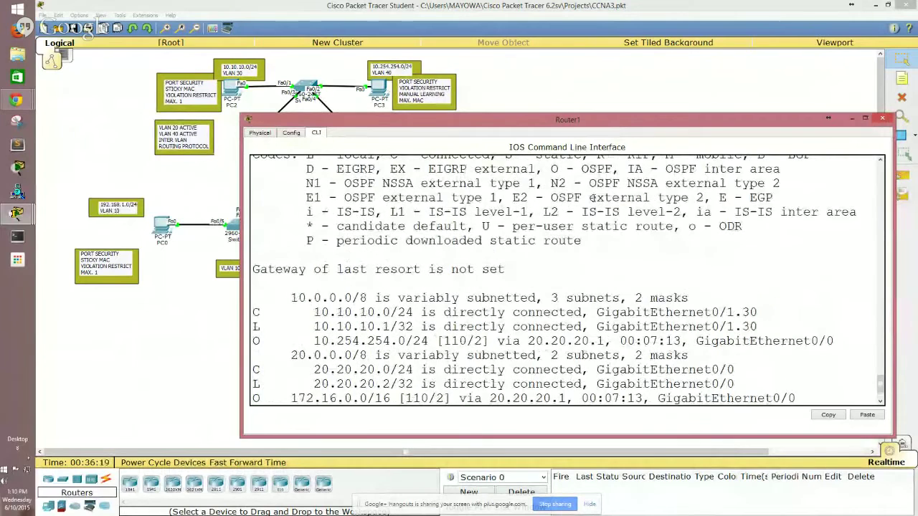
{"action": "scroll", "coordinate": [590, 198], "scroll_direction": "up", "scroll_amount": 1}
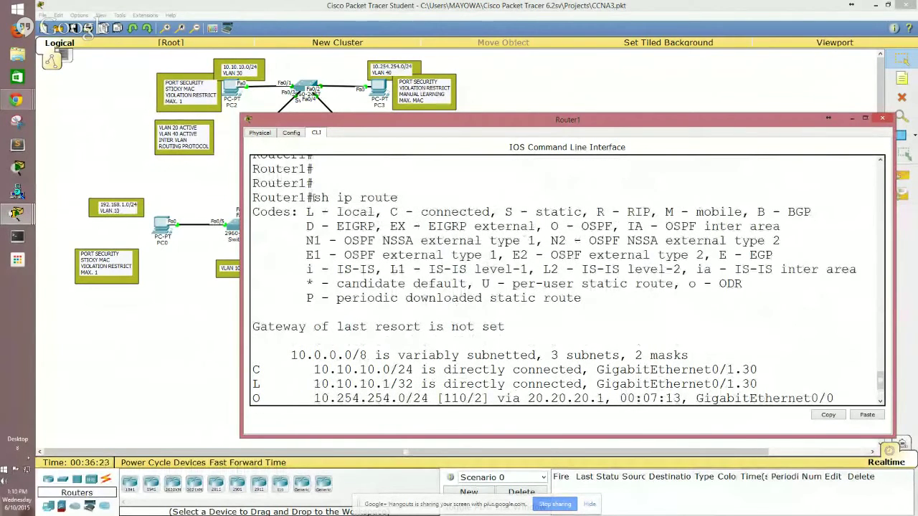
{"action": "left_click_drag", "start_coordinate": [314, 198], "coordinate": [600, 319]}
{"action": "left_click", "coordinate": [601, 319]}
{"action": "scroll", "coordinate": [581, 300], "scroll_direction": "down", "scroll_amount": 3}
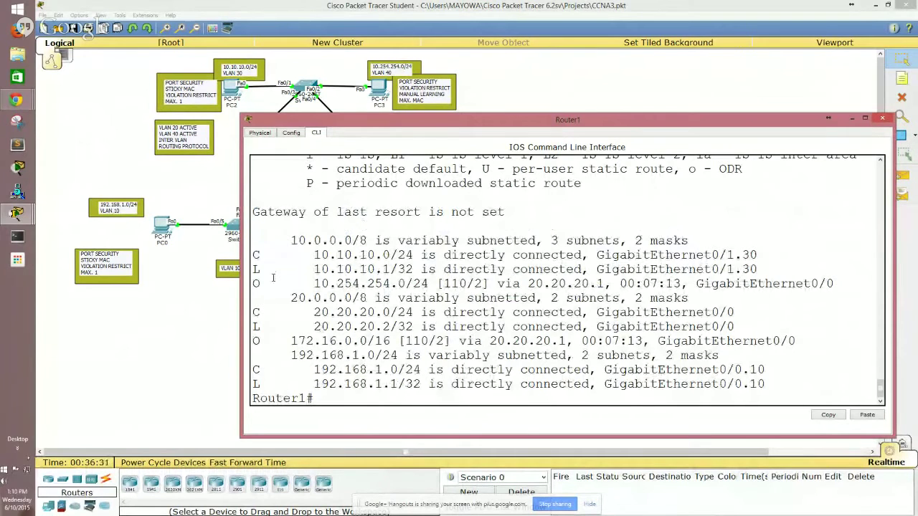
Examine the OSPF, connected and local route entries in Router1's routing table and close the Router1 window.
{"action": "left_click_drag", "start_coordinate": [253, 284], "coordinate": [585, 285]}
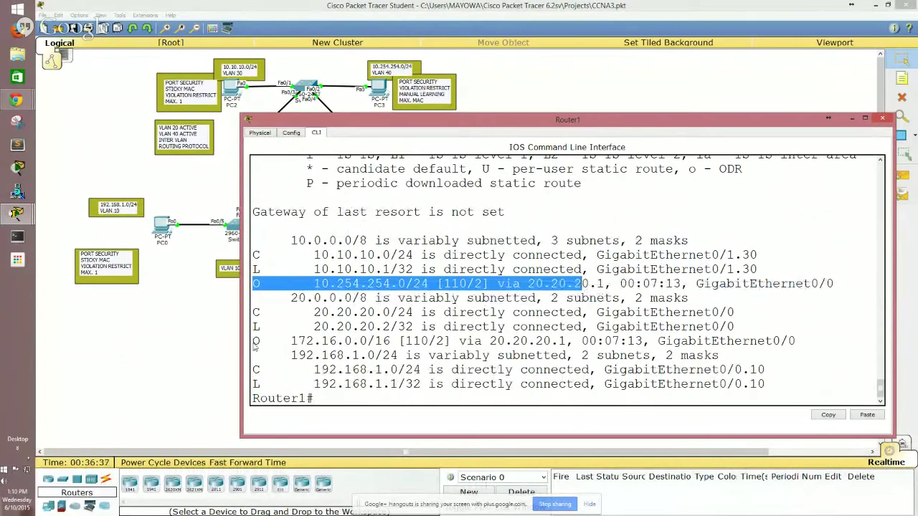
{"action": "left_click_drag", "start_coordinate": [253, 341], "coordinate": [545, 342]}
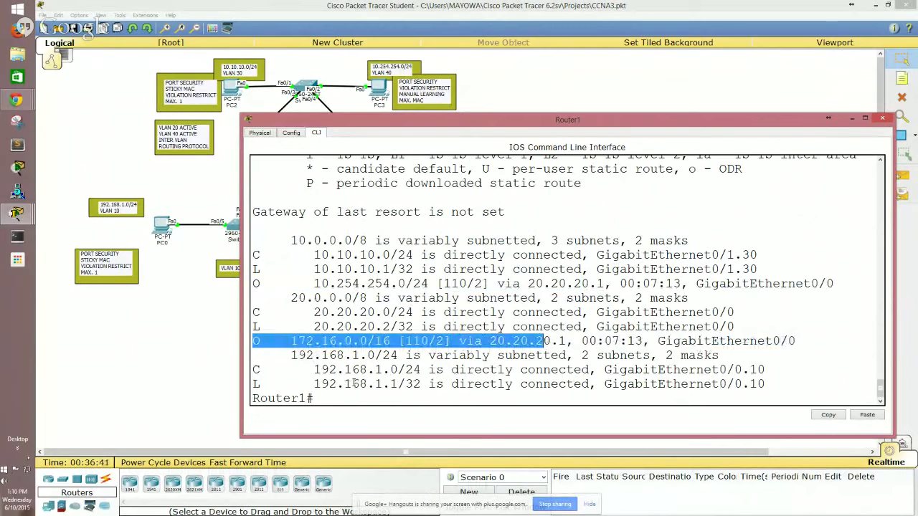
{"action": "left_click_drag", "start_coordinate": [254, 370], "coordinate": [321, 373]}
{"action": "scroll", "coordinate": [391, 367], "scroll_direction": "up", "scroll_amount": 2}
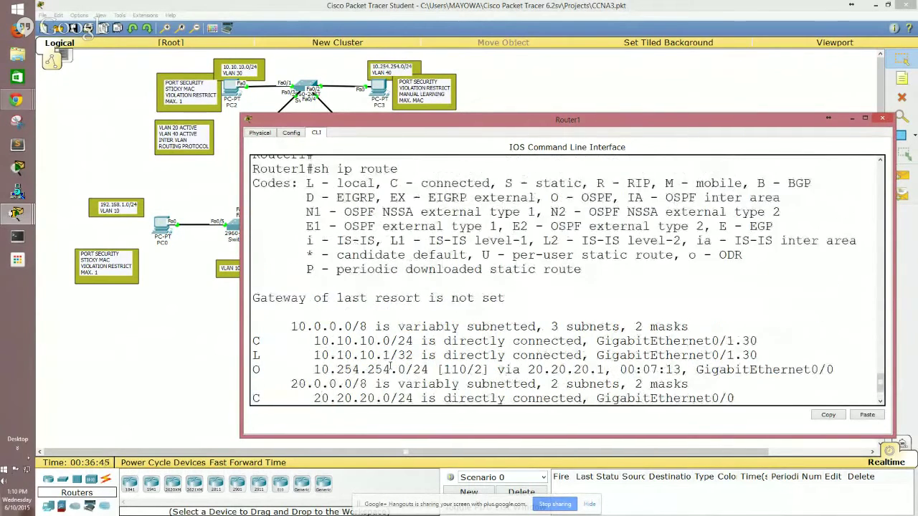
{"action": "scroll", "coordinate": [391, 367], "scroll_direction": "down", "scroll_amount": 1}
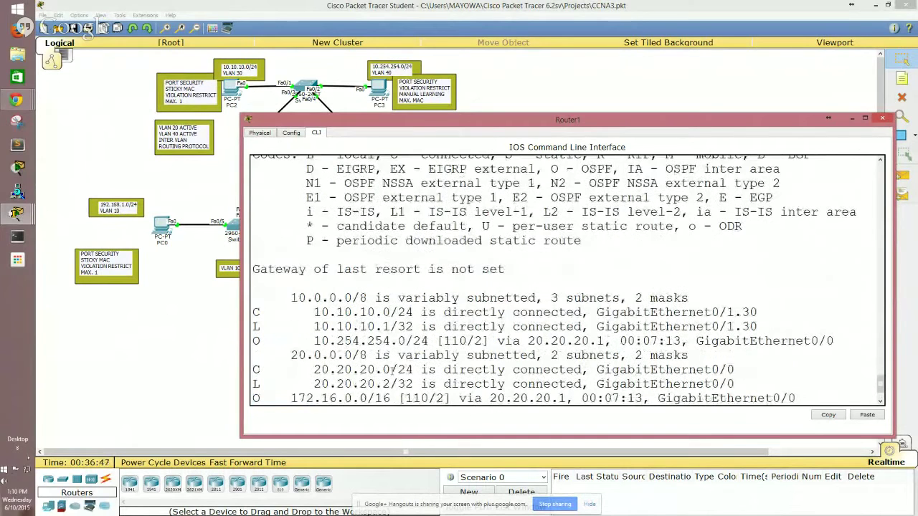
{"action": "left_click_drag", "start_coordinate": [316, 326], "coordinate": [642, 328]}
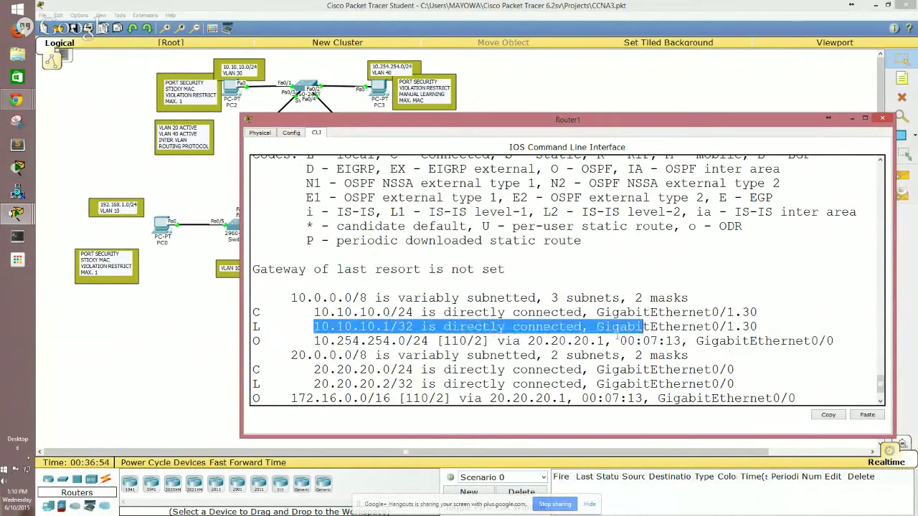
{"action": "left_click", "coordinate": [611, 370]}
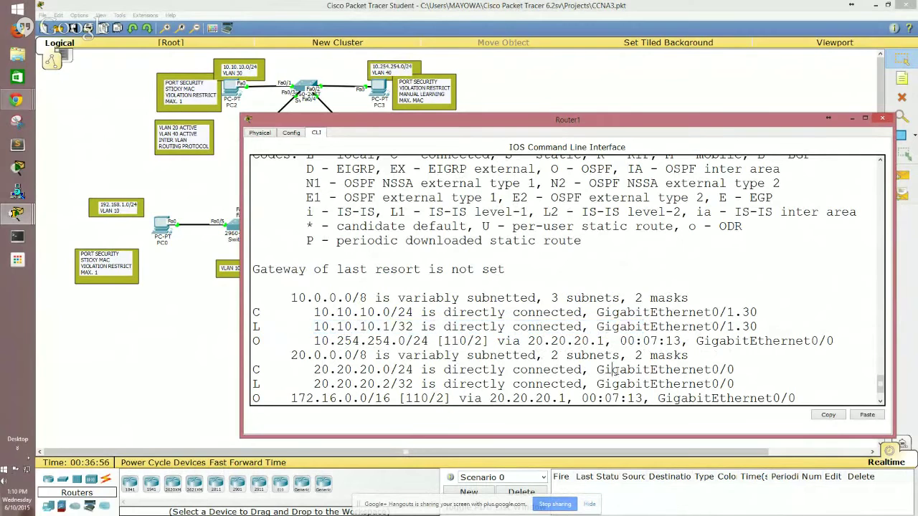
{"action": "left_click", "coordinate": [882, 121]}
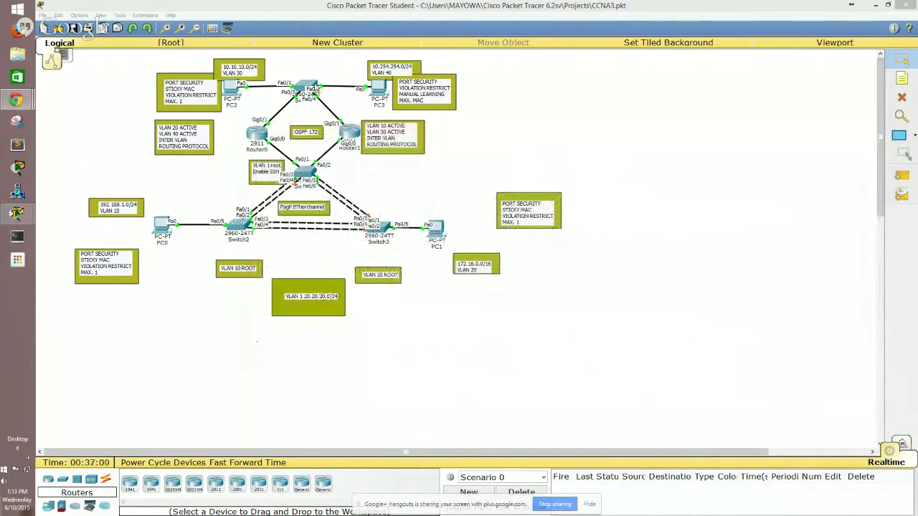
Open the command-line interface of Switch0 between PC2 and PC3, widen its window and bring up the switch prompt.
{"action": "left_click", "coordinate": [307, 87]}
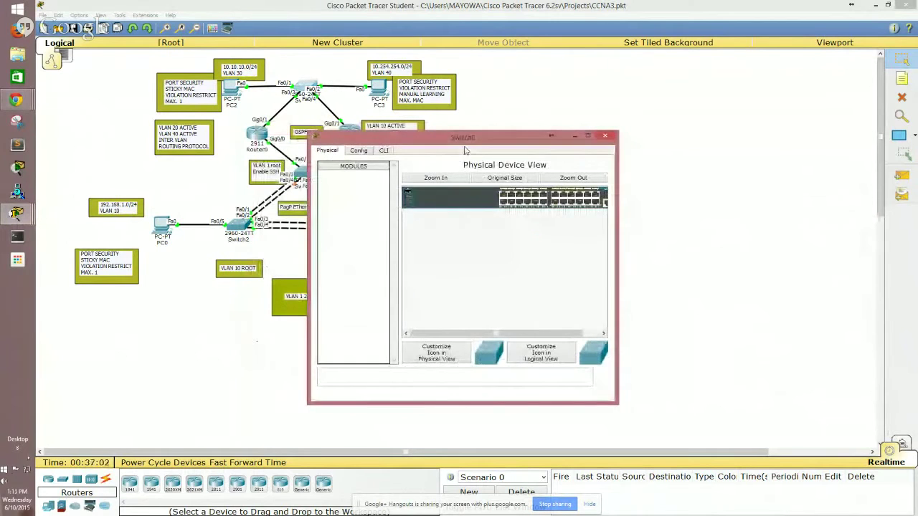
{"action": "left_click_drag", "start_coordinate": [491, 147], "coordinate": [545, 155]}
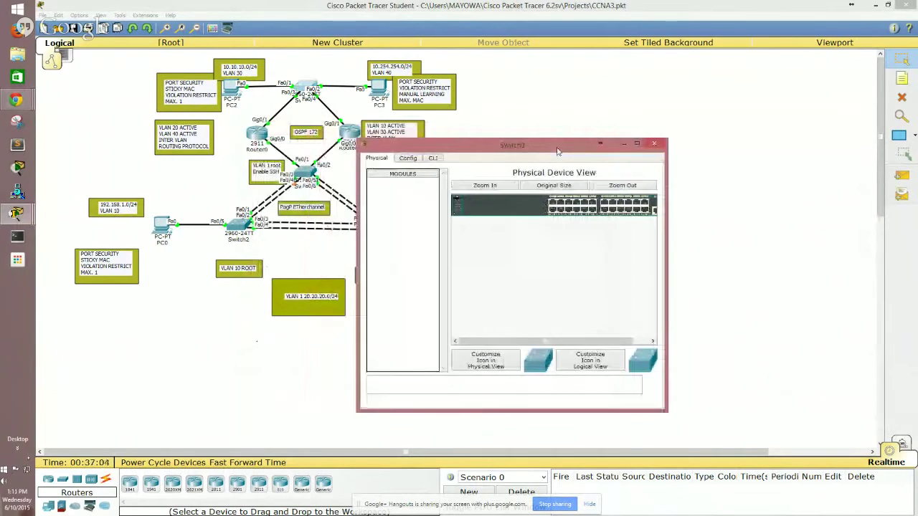
{"action": "left_click", "coordinate": [437, 159]}
{"action": "left_click_drag", "start_coordinate": [670, 229], "coordinate": [825, 238]}
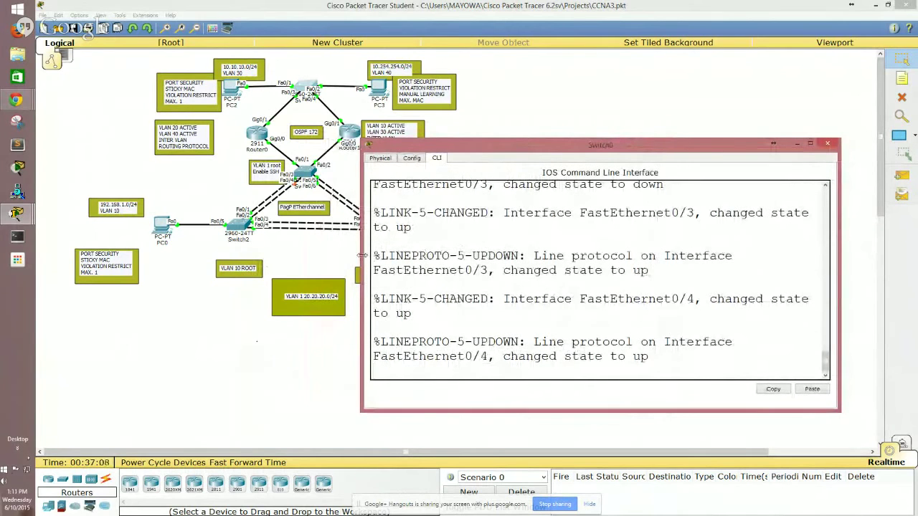
{"action": "left_click_drag", "start_coordinate": [362, 260], "coordinate": [175, 262]}
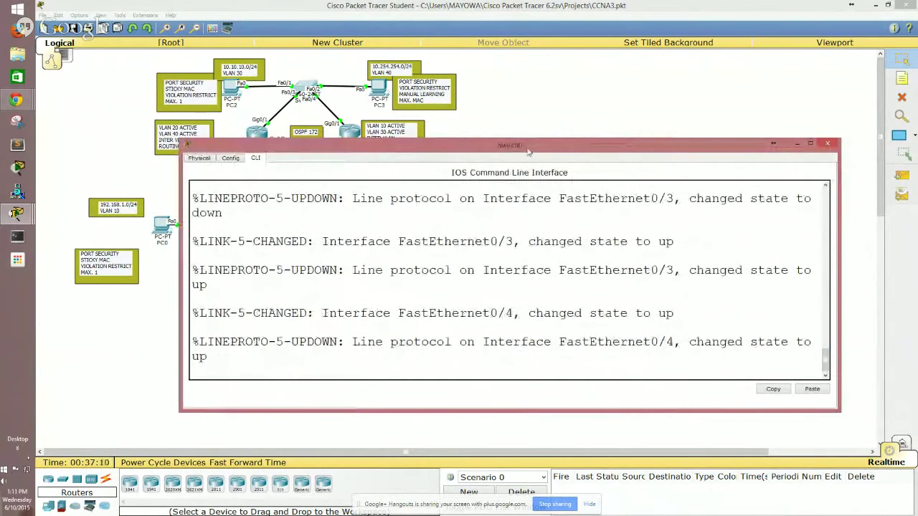
{"action": "left_click_drag", "start_coordinate": [531, 152], "coordinate": [558, 165]}
{"action": "key", "text": "Return"}
{"action": "key", "text": "Return"}
{"action": "key", "text": "Return"}
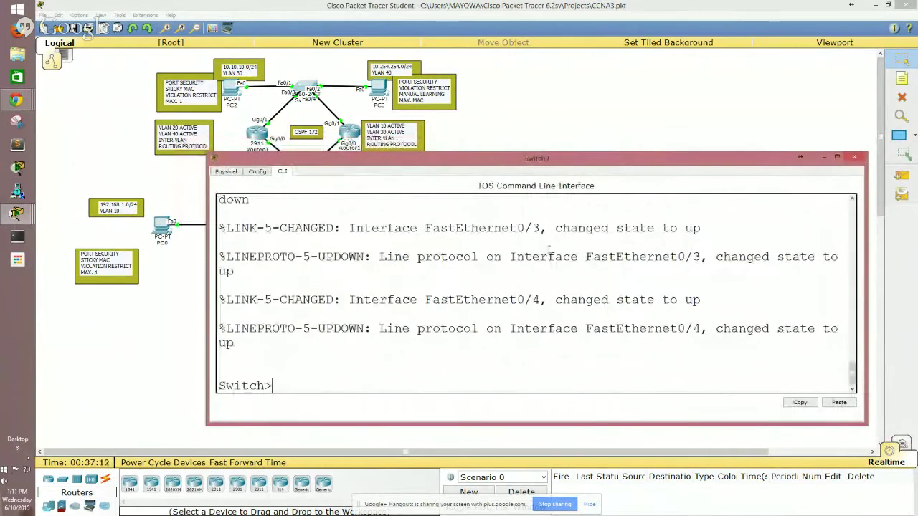
Enter privileged and global configuration mode on the switch and set its hostname to Switch0.
{"action": "type", "text": "en"}
{"action": "key", "text": "Return"}
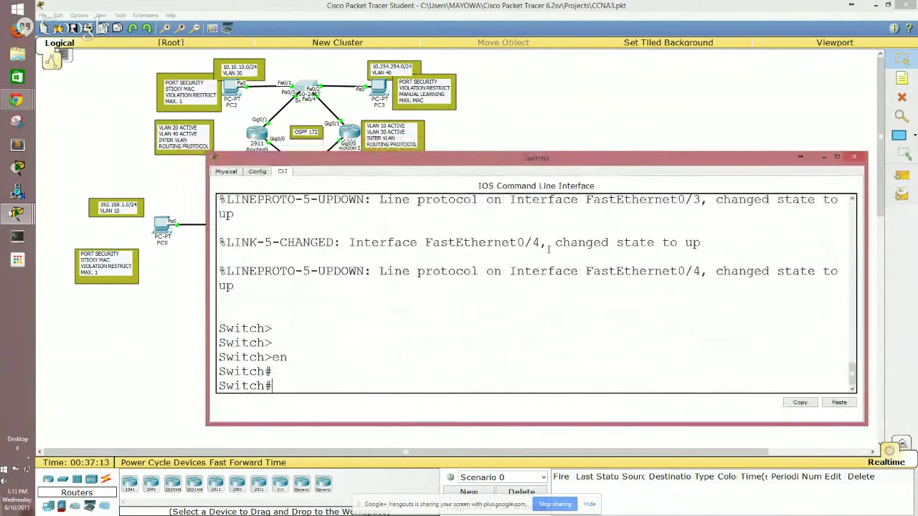
{"action": "type", "text": "conf t"}
{"action": "key", "text": "Return"}
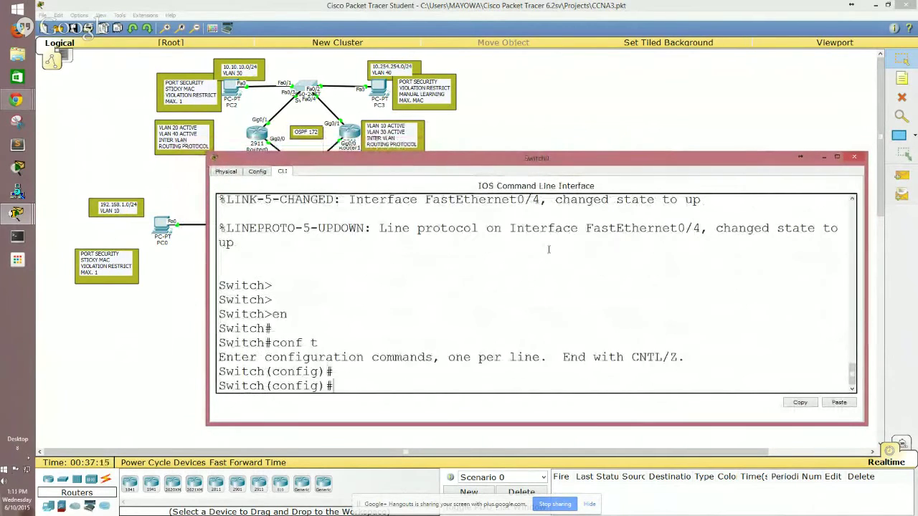
{"action": "type", "text": "hostnm"}
{"action": "key", "text": "Tab"}
{"action": "key", "text": "BackSpace"}
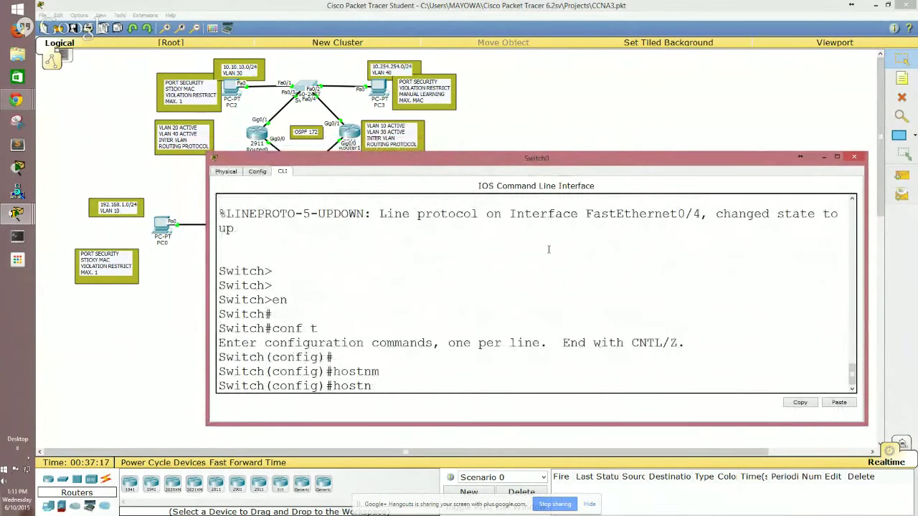
{"action": "key", "text": "Tab"}
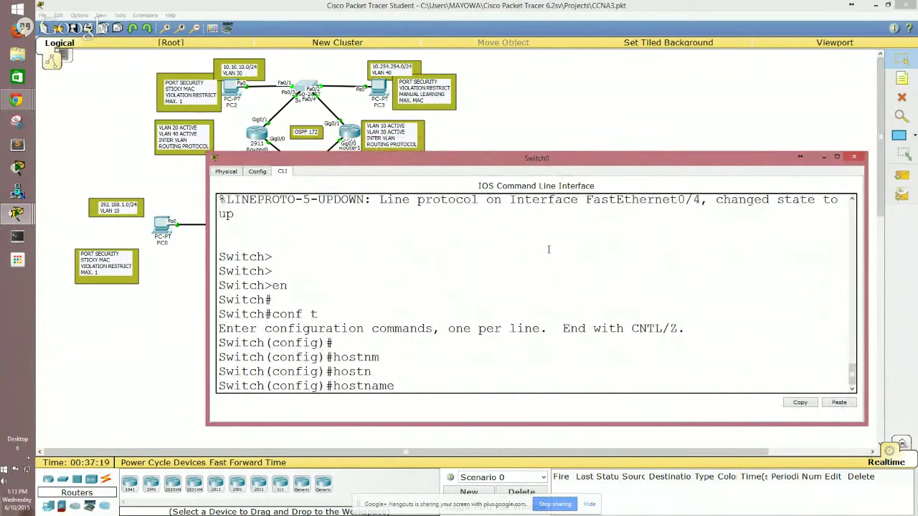
{"action": "type", "text": "Switch0"}
{"action": "key", "text": "Return"}
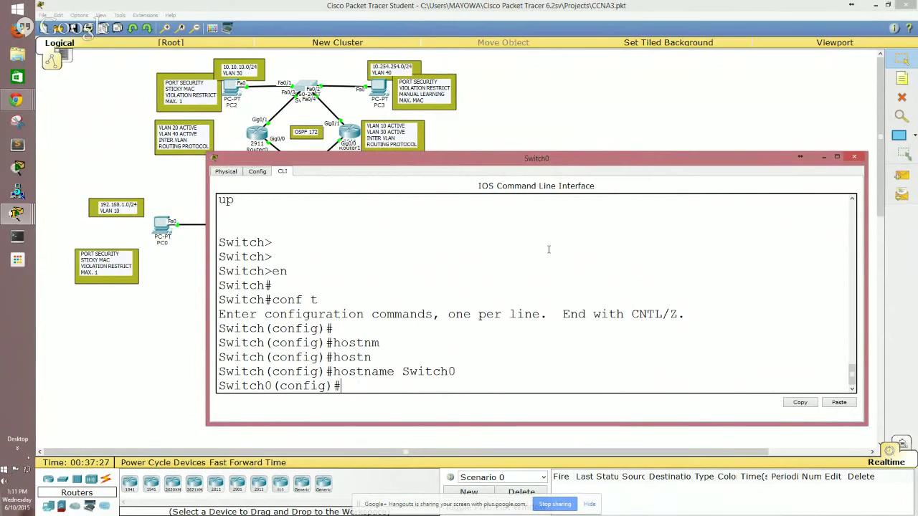
Enter interface f0/1 on Switch0, checking PC2's link in the topology, and set the port to switchport mode access.
{"action": "type", "text": "int f0/1"}
{"action": "left_click", "coordinate": [567, 115]}
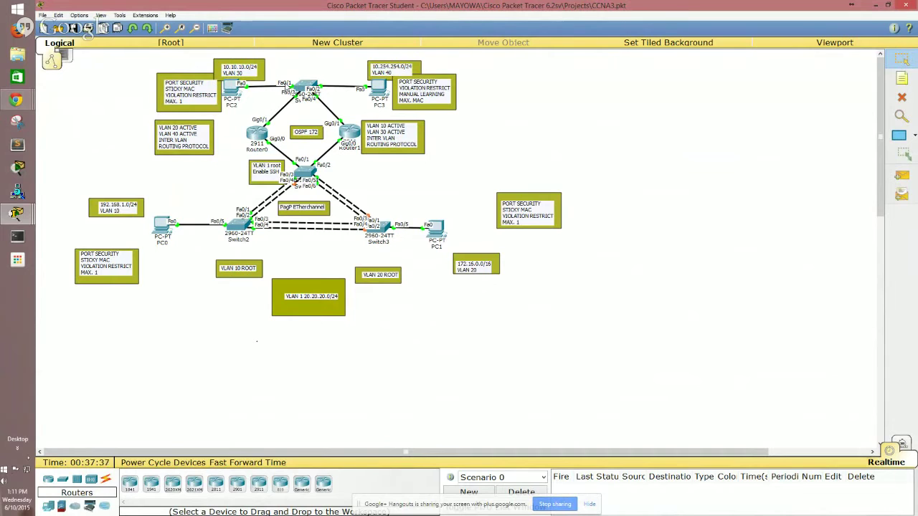
{"action": "left_click", "coordinate": [232, 91]}
{"action": "left_click", "coordinate": [614, 134]}
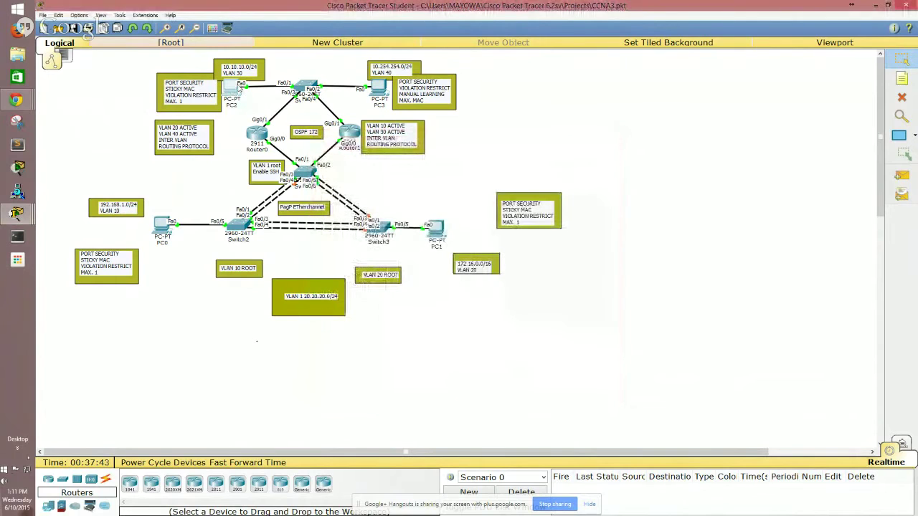
{"action": "left_click", "coordinate": [304, 92]}
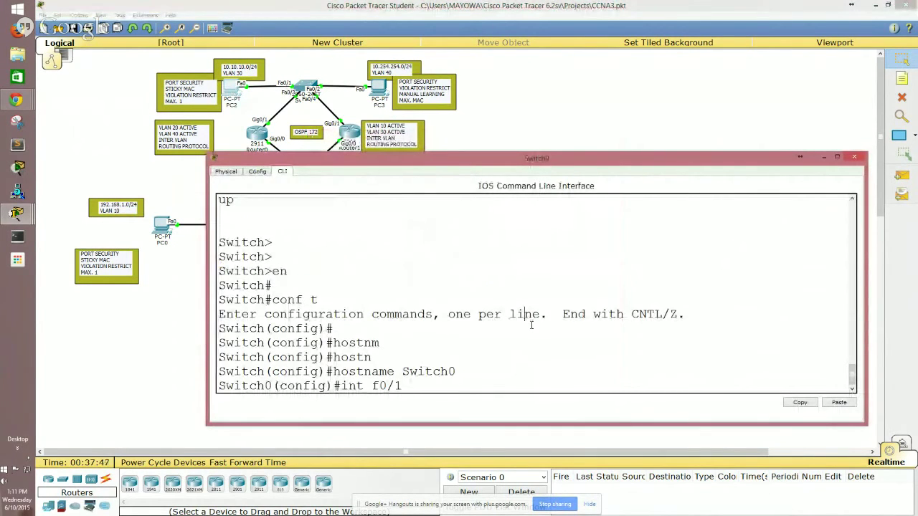
{"action": "key", "text": "Return"}
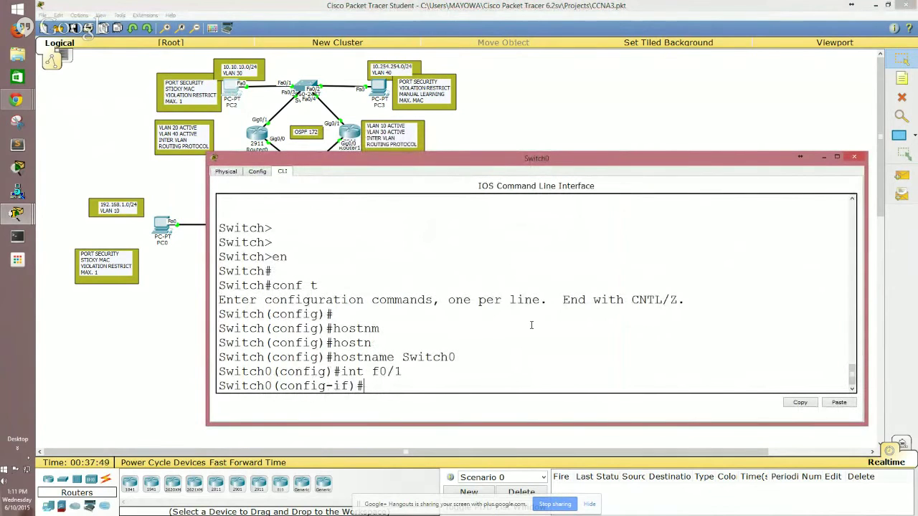
{"action": "type", "text": "swi"}
{"action": "key", "text": "Tab"}
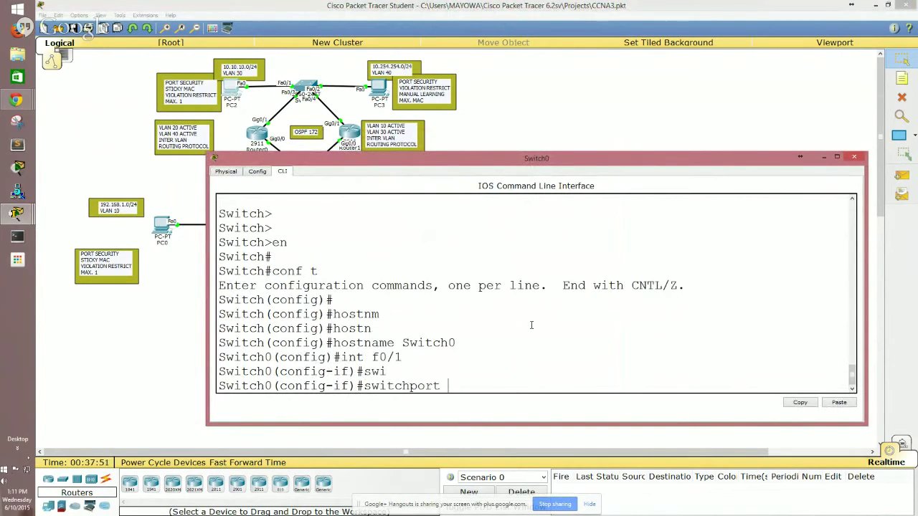
{"action": "type", "text": "mode a"}
{"action": "type", "text": "cc"}
{"action": "key", "text": "Tab"}
{"action": "key", "text": "Return"}
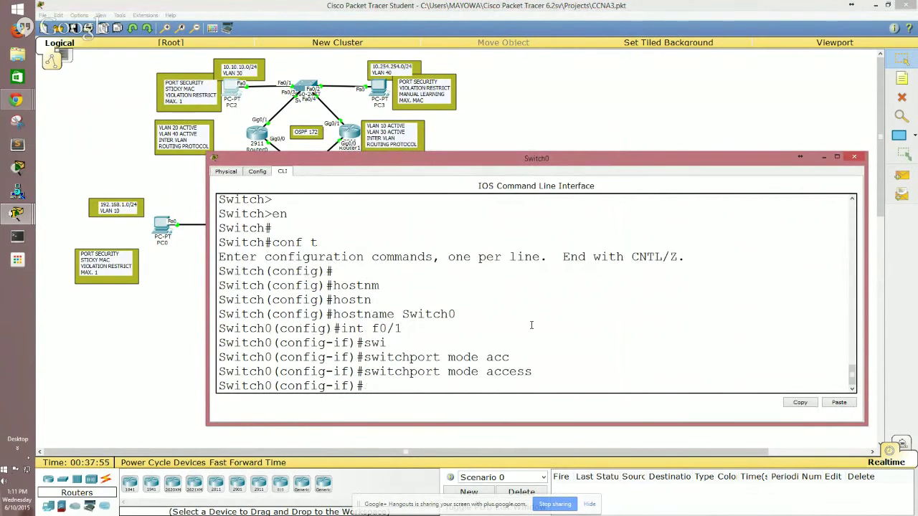
Assign Switch0's f0/1 port to access VLAN 30, checking the command's remaining options with the ? help.
{"action": "type", "text": "swit"}
{"action": "key", "text": "Tab"}
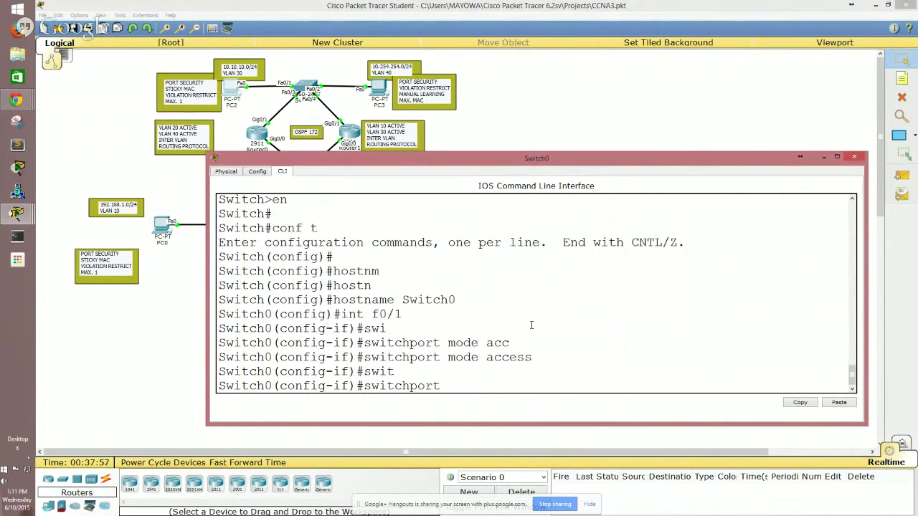
{"action": "type", "text": "acce"}
{"action": "key", "text": "Tab"}
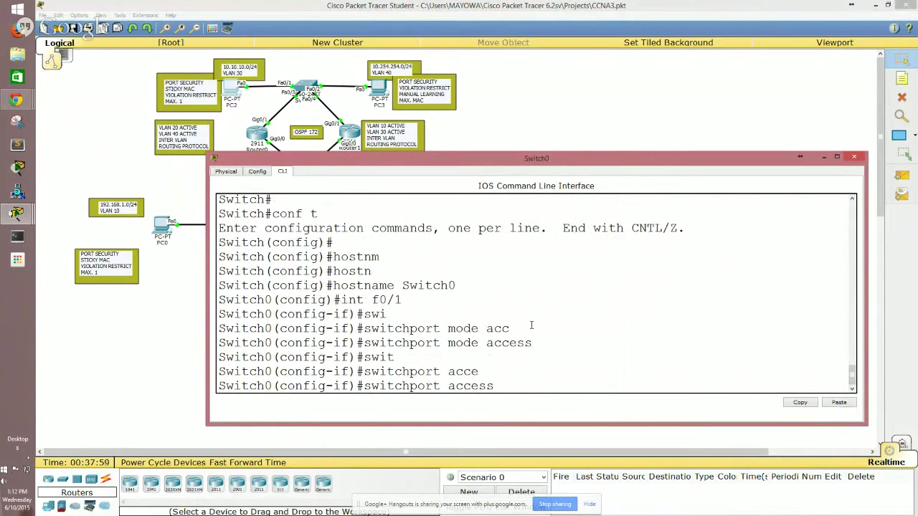
{"action": "type", "text": "vlan"}
{"action": "type", "text": "30 ?"}
{"action": "key", "text": "Return"}
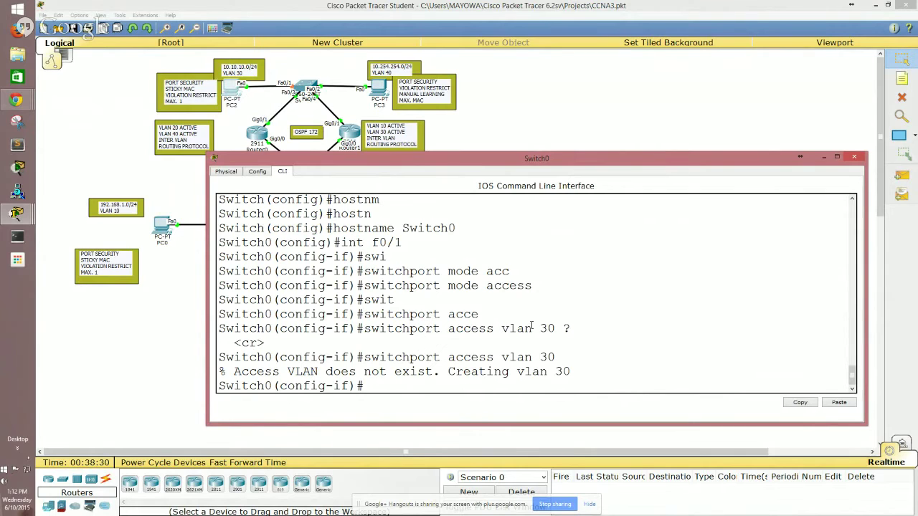
Leave interface configuration and create VLAN 40 on Switch0 with the name Vlan_40.
{"action": "type", "text": "exit"}
{"action": "key", "text": "Return"}
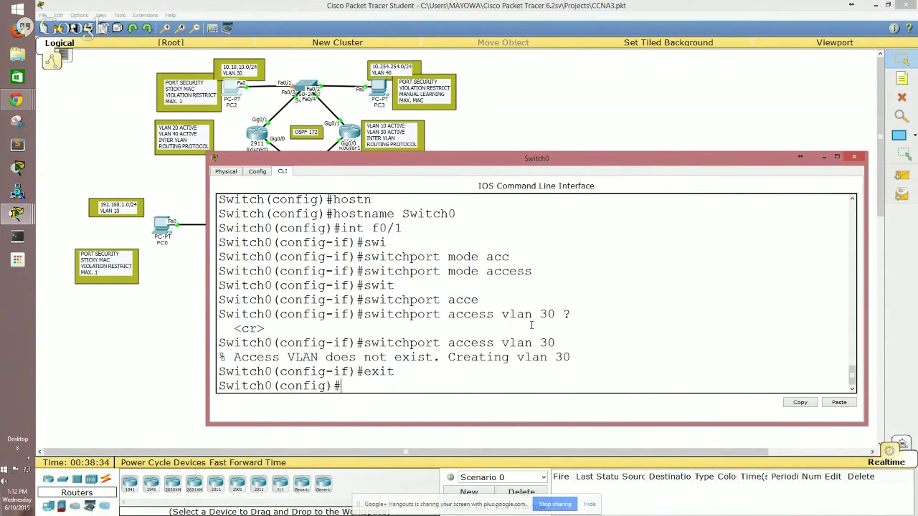
{"action": "type", "text": "vlan 40"}
{"action": "key", "text": "Return"}
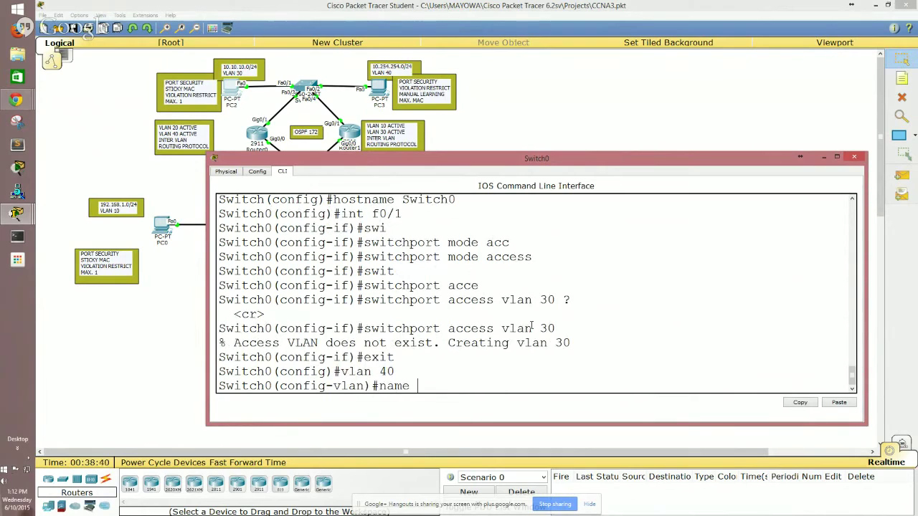
{"action": "type", "text": "Vlan_40"}
{"action": "key", "text": "Return"}
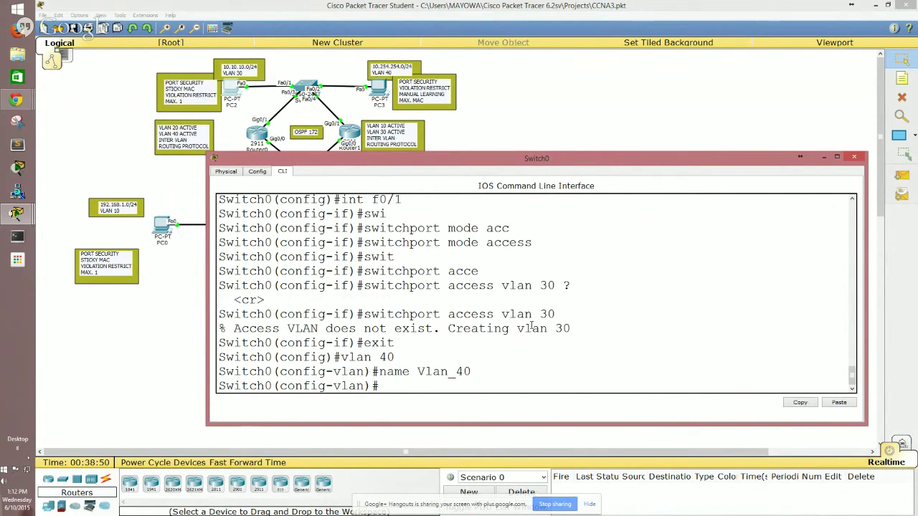
Enter VLAN 30 on Switch0 and name it Vlan_30.
{"action": "type", "text": "vlan 30"}
{"action": "key", "text": "Return"}
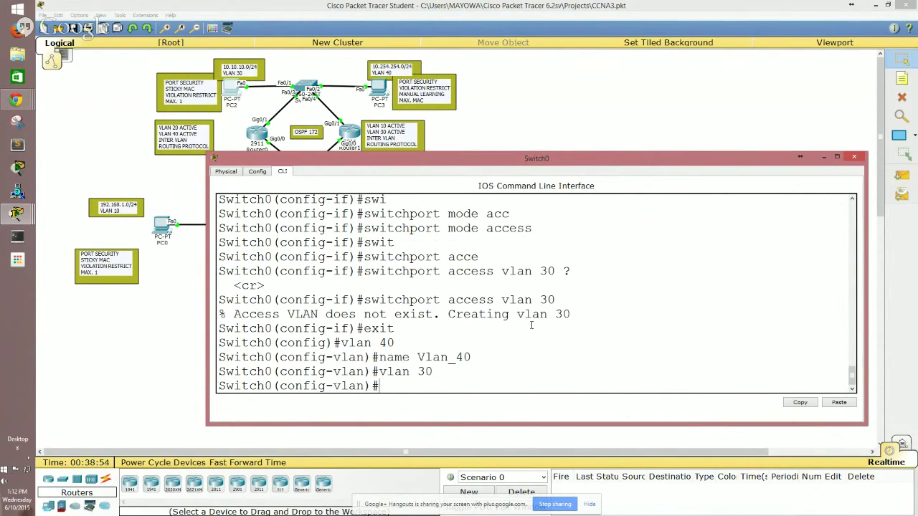
{"action": "type", "text": "name Vlan_30"}
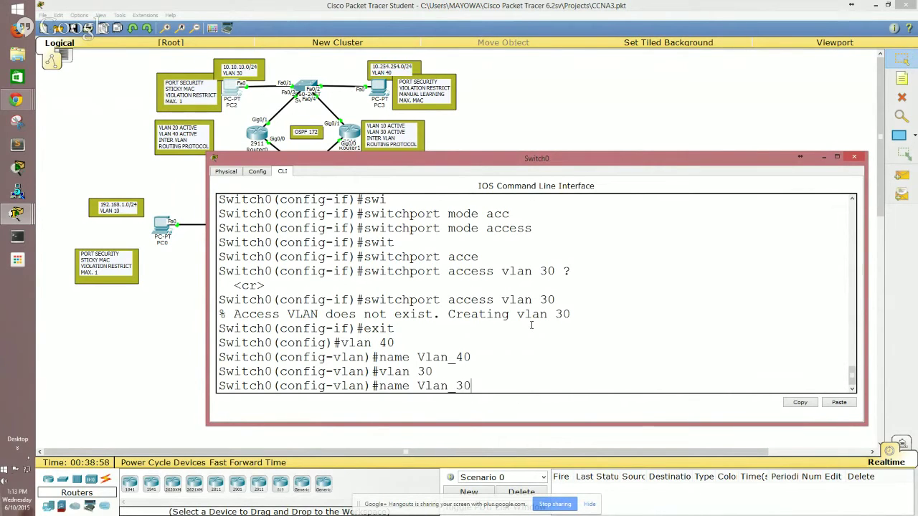
{"action": "key", "text": "Return"}
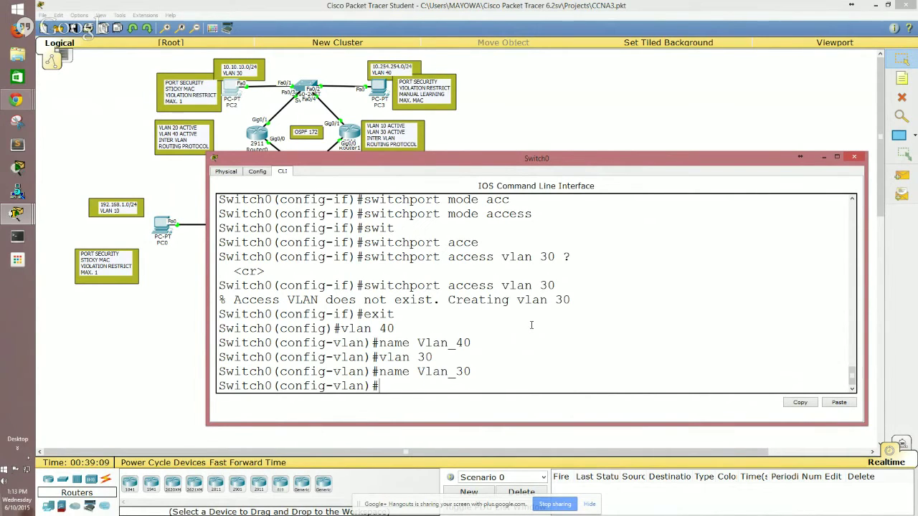
Enter interface configuration for f0/1 on Switch0.
{"action": "type", "text": "int f0/1"}
{"action": "key", "text": "Return"}
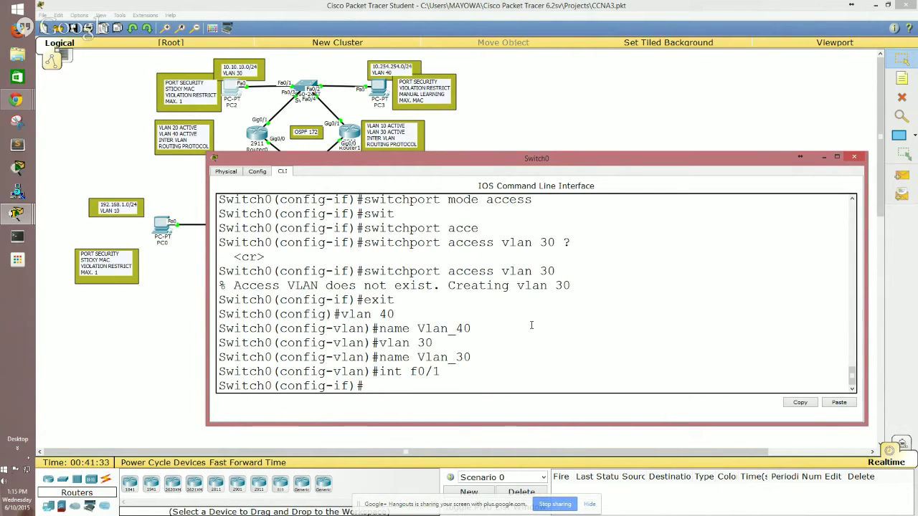
Switch to Chrome and search the web for "vlan header" in a new page.
{"action": "key", "text": "alt+Tab"}
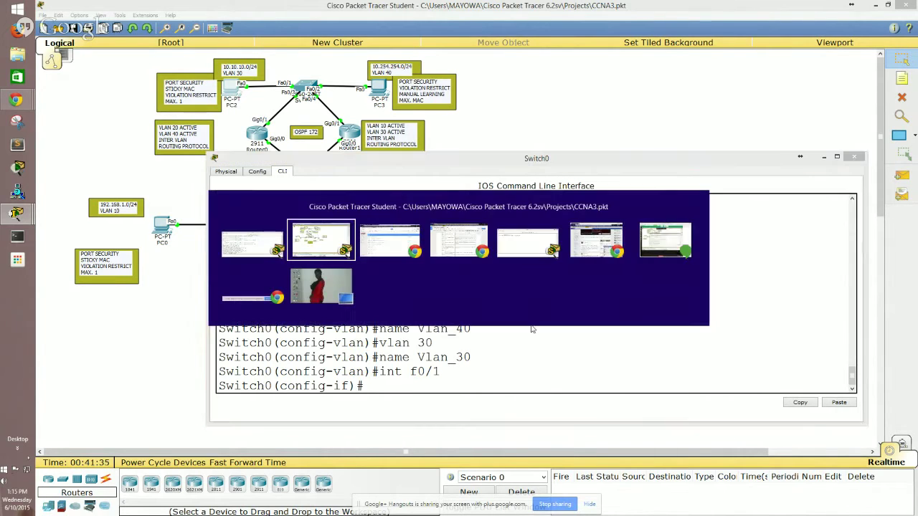
{"action": "key", "text": "Tab"}
{"action": "key", "text": "Escape"}
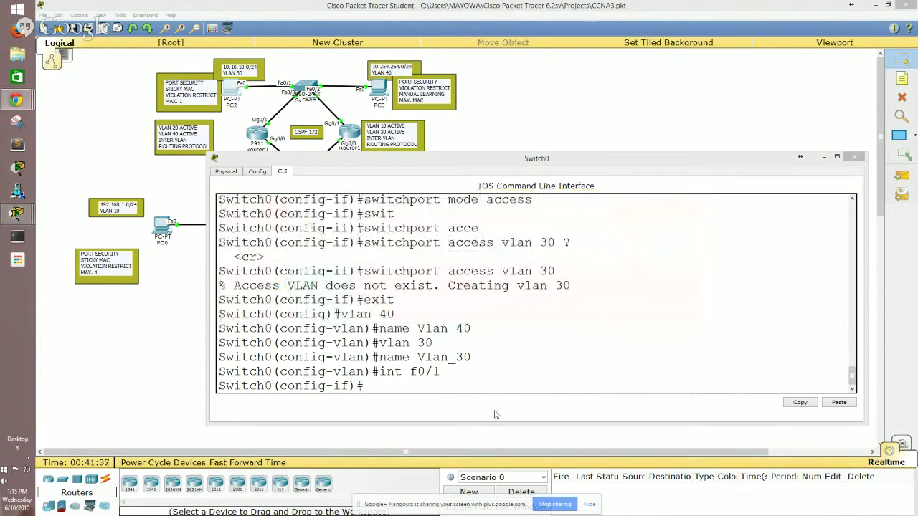
{"action": "mouse_move", "coordinate": [21, 107]}
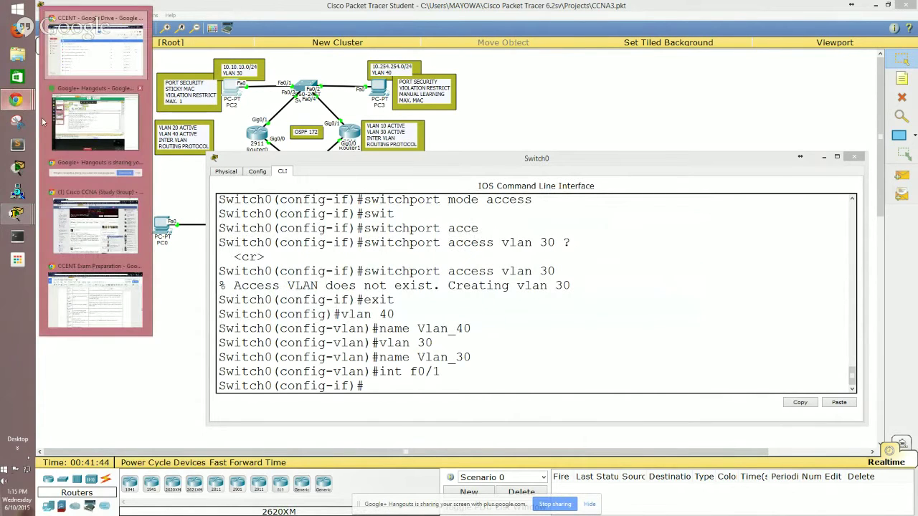
{"action": "left_click", "coordinate": [95, 298]}
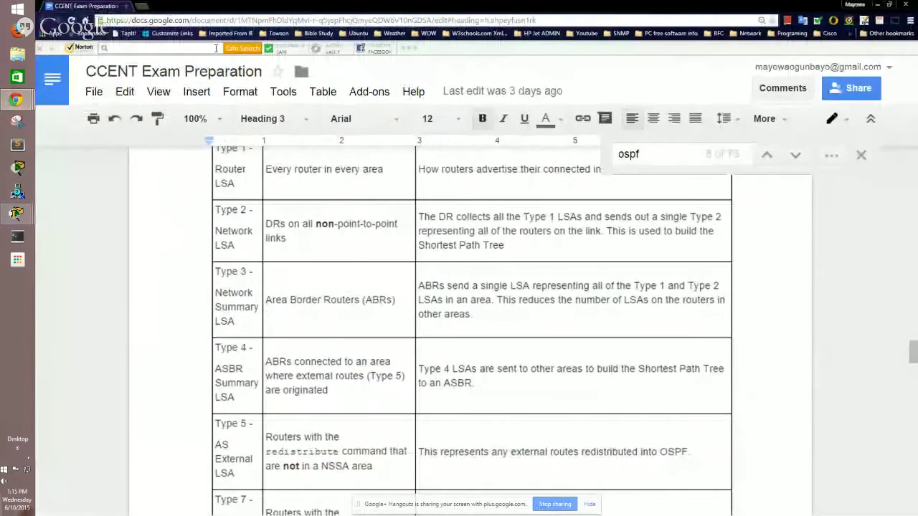
{"action": "left_click", "coordinate": [242, 48]}
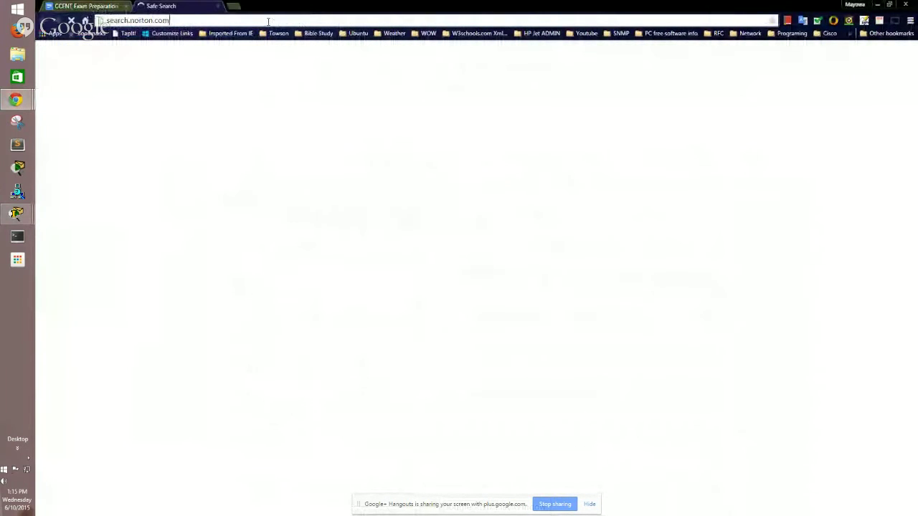
{"action": "left_click", "coordinate": [268, 22]}
{"action": "type", "text": "vlan"}
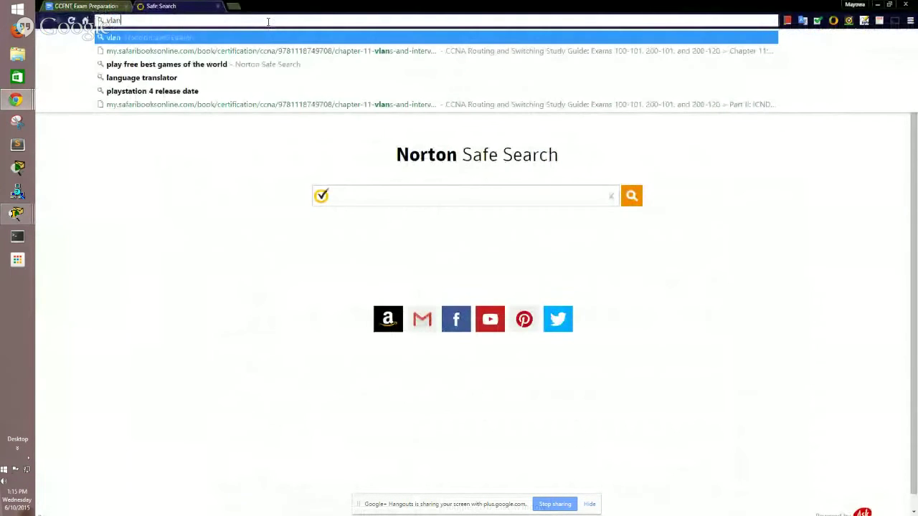
{"action": "type", "text": " t"}
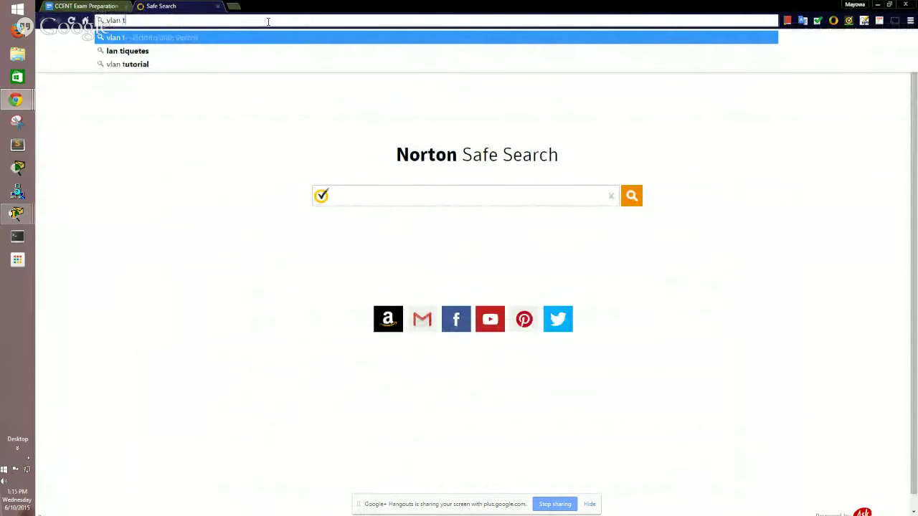
{"action": "key", "text": "BackSpace"}
{"action": "type", "text": "header"}
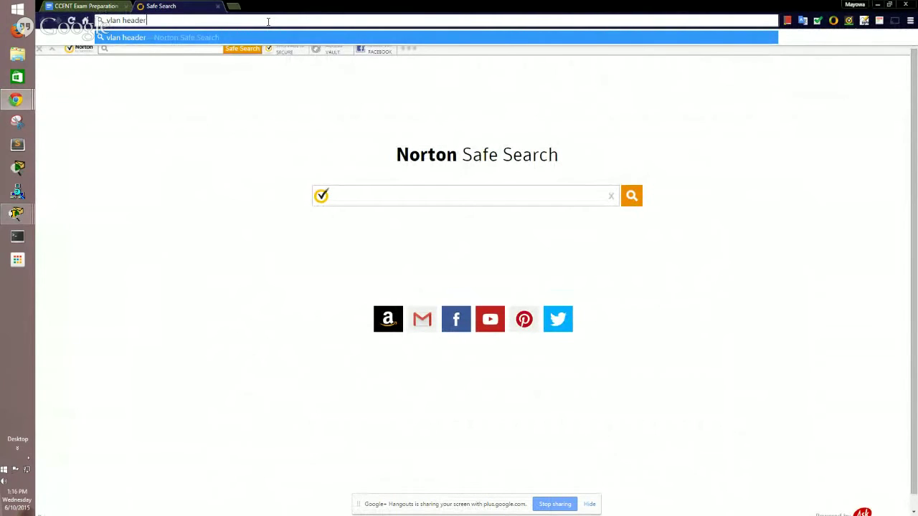
{"action": "key", "text": "Return"}
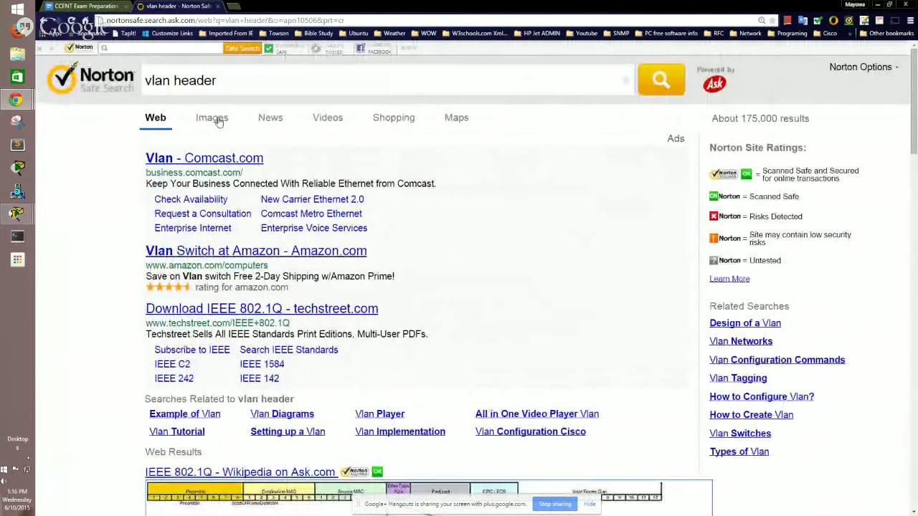
Show the image results and enlarge the VLAN Header diagram to examine where the 802.1Q tag sits in the Ethernet frame.
{"action": "left_click", "coordinate": [217, 120]}
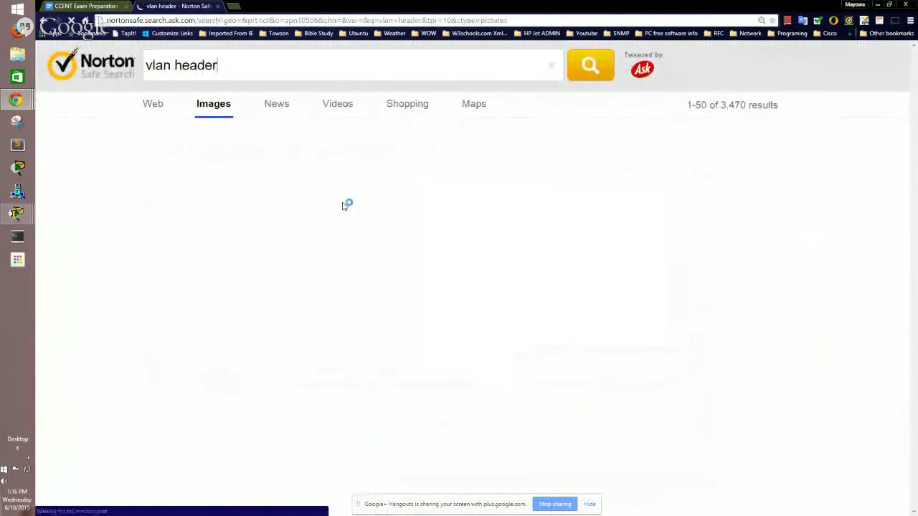
{"action": "scroll", "coordinate": [450, 315], "scroll_direction": "down", "scroll_amount": 2}
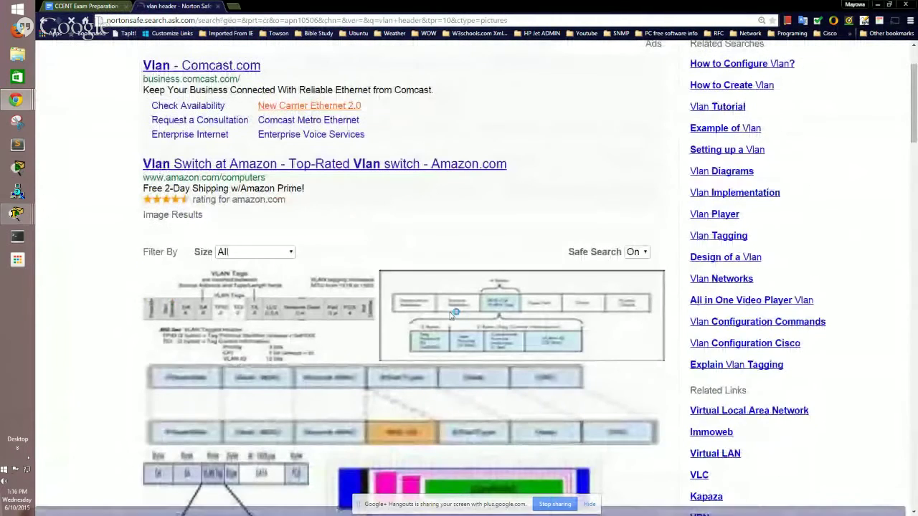
{"action": "scroll", "coordinate": [459, 305], "scroll_direction": "down", "scroll_amount": 2}
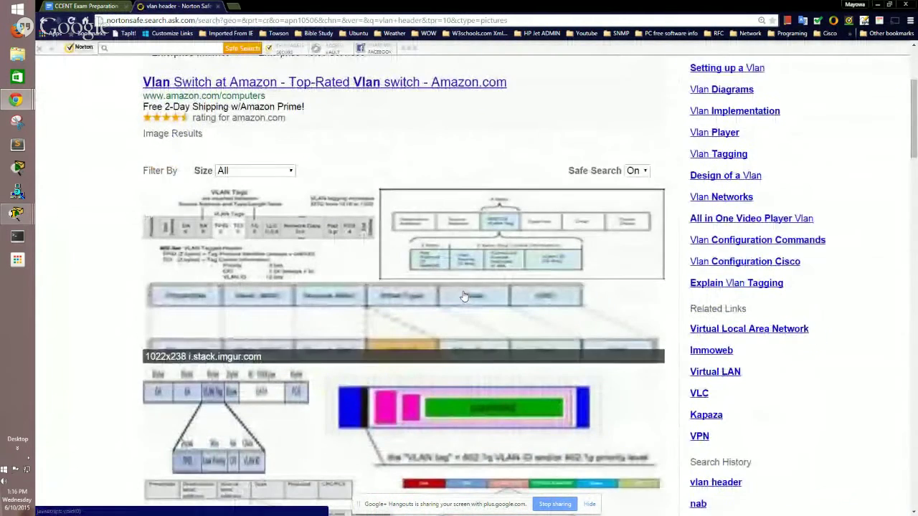
{"action": "scroll", "coordinate": [464, 297], "scroll_direction": "down", "scroll_amount": 1}
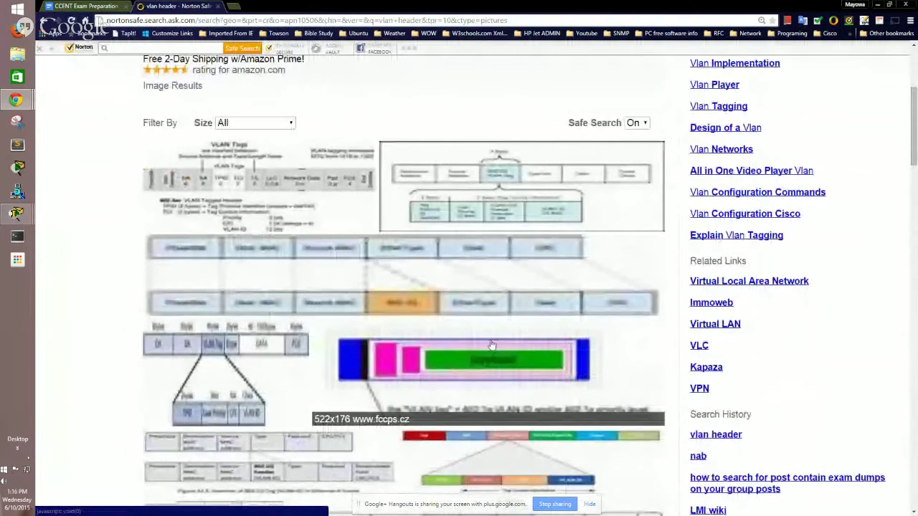
{"action": "left_click", "coordinate": [355, 267]}
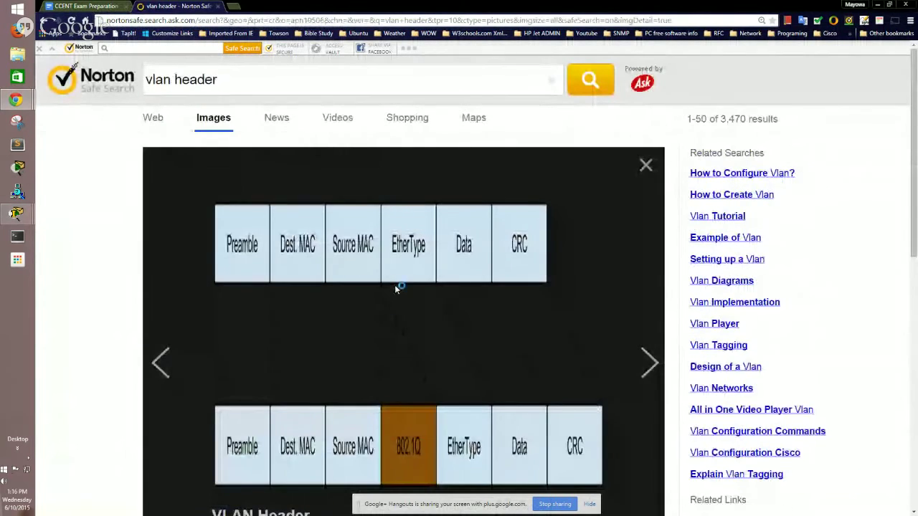
{"action": "scroll", "coordinate": [630, 376], "scroll_direction": "down", "scroll_amount": 1}
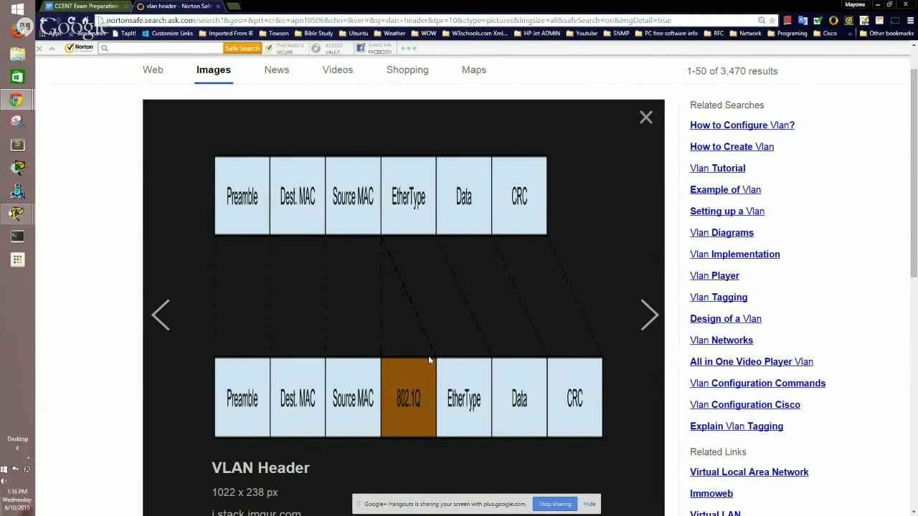
{"action": "scroll", "coordinate": [429, 358], "scroll_direction": "down", "scroll_amount": 1}
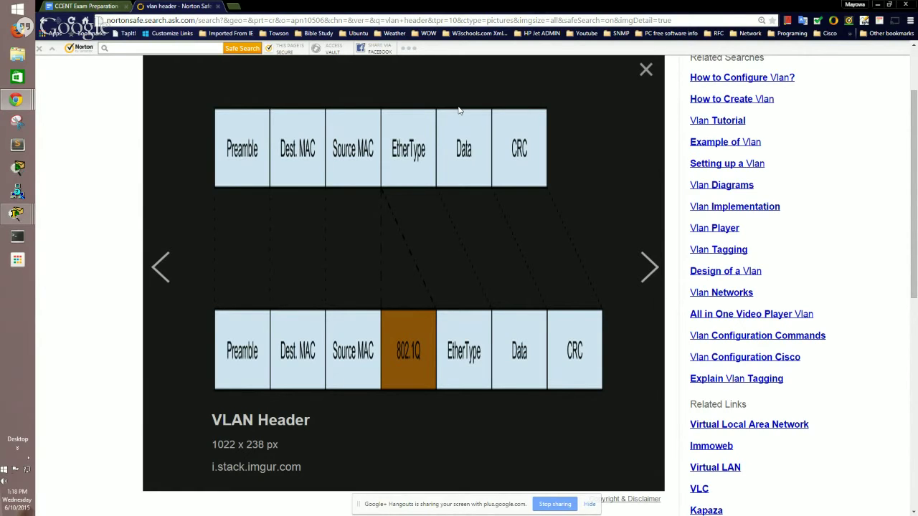
Return to Switch0's command line in Packet Tracer and re-enter interface configuration for f0/1.
{"action": "left_click", "coordinate": [877, 6]}
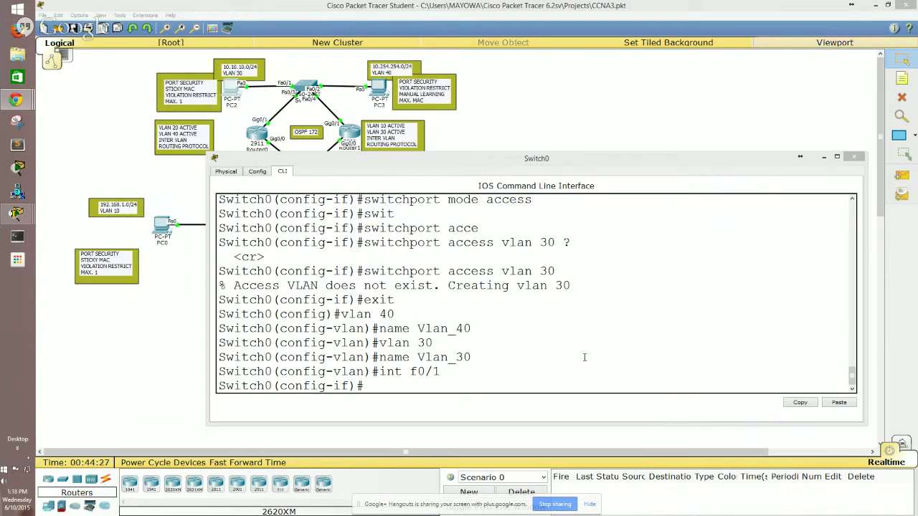
{"action": "left_click", "coordinate": [585, 357]}
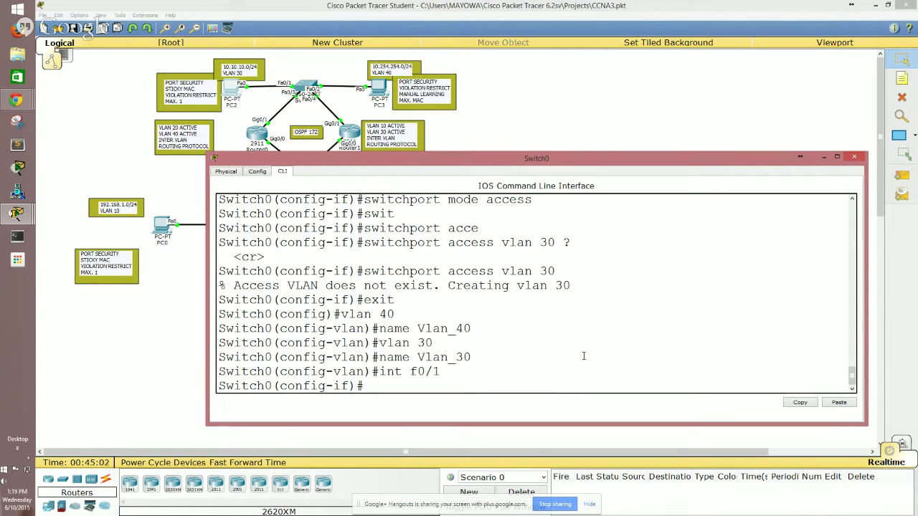
{"action": "key", "text": "Return"}
{"action": "key", "text": "Return"}
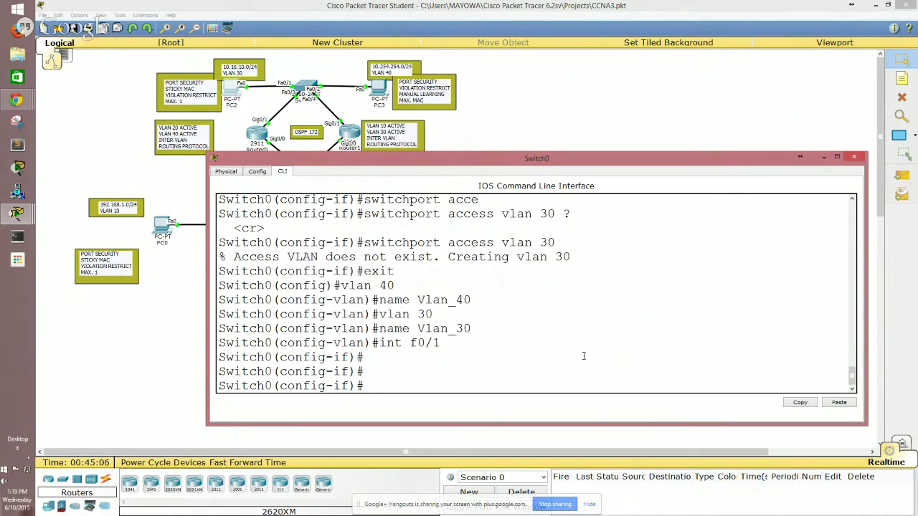
{"action": "type", "text": "int f0/1"}
{"action": "key", "text": "Return"}
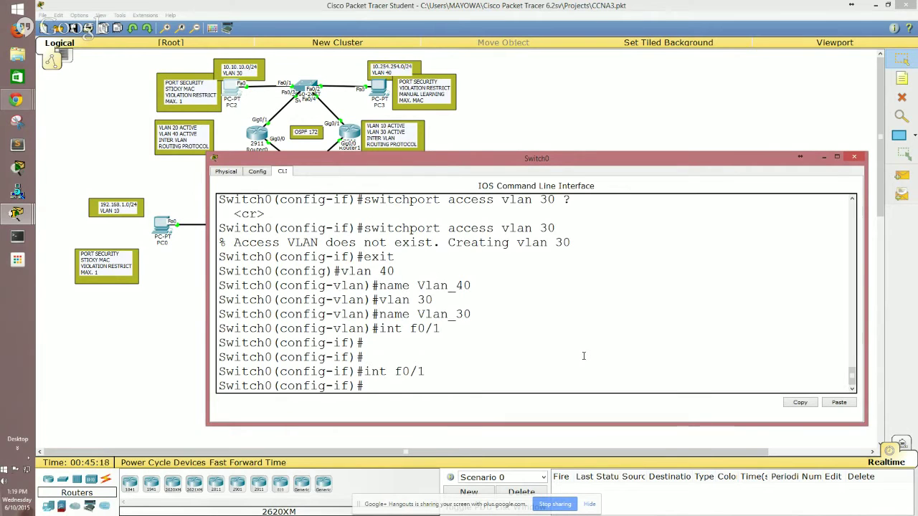
Set interface f0/1 to access mode with switchport mode access.
{"action": "type", "text": "sw"}
{"action": "key", "text": "Tab"}
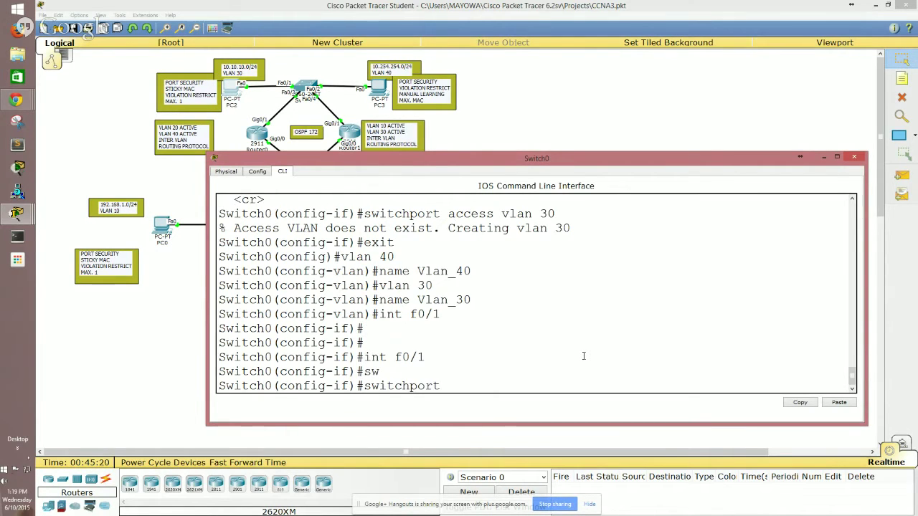
{"action": "type", "text": "mode access"}
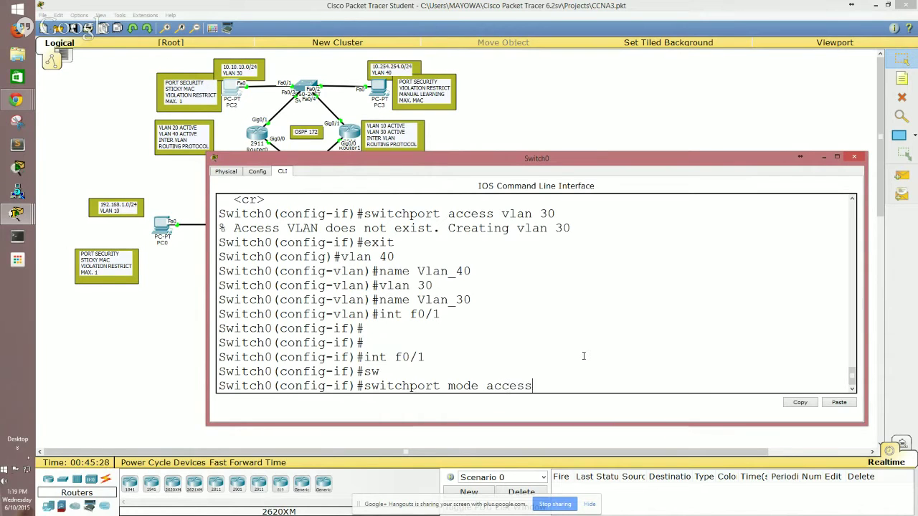
{"action": "key", "text": "Return"}
Assign interface f0/1 to VLAN 30 with switchport access vlan 30.
{"action": "type", "text": "swi"}
{"action": "key", "text": "Tab"}
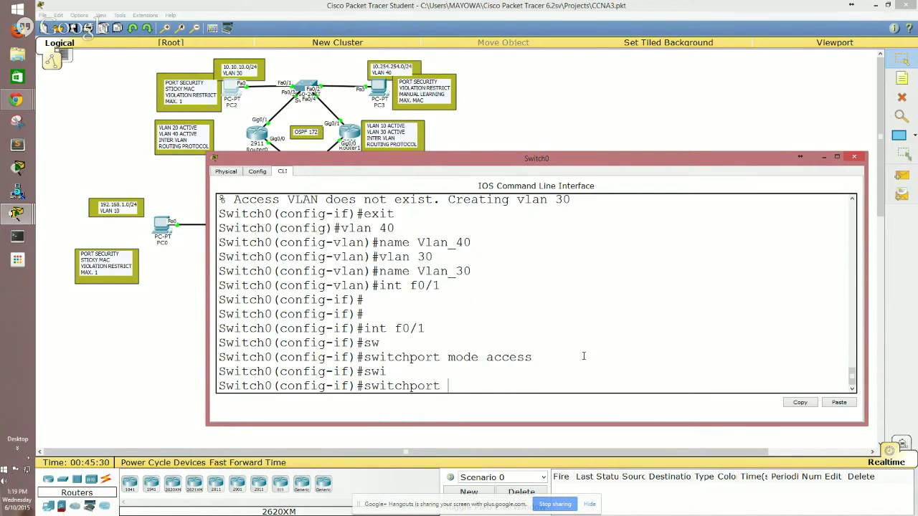
{"action": "type", "text": "acce"}
{"action": "key", "text": "Tab"}
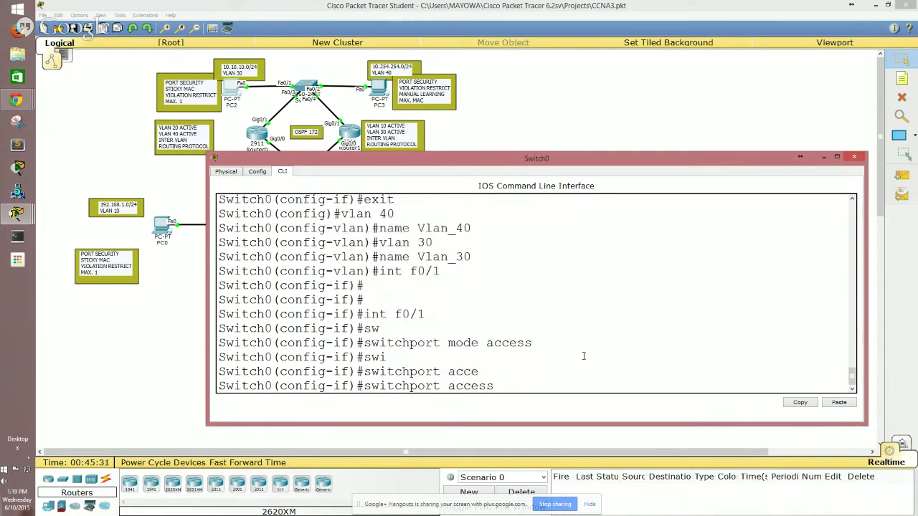
{"action": "type", "text": "vlan 30"}
{"action": "key", "text": "Return"}
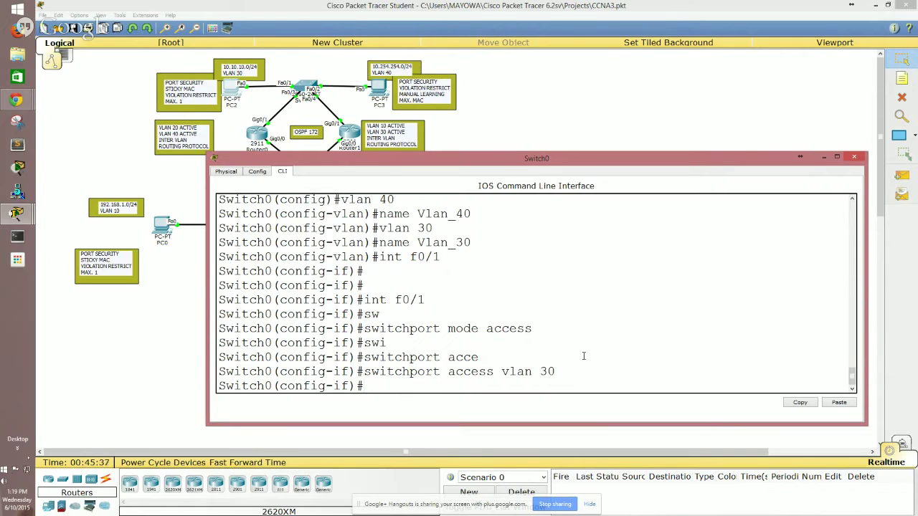
Enable port security on interface f0/1 with the switchport port-security command.
{"action": "type", "text": "swit"}
{"action": "key", "text": "Tab"}
{"action": "type", "text": "port"}
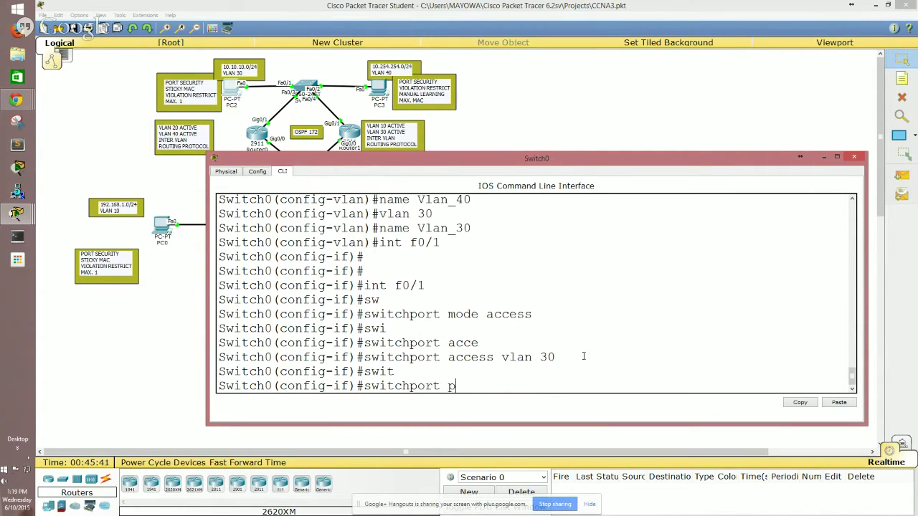
{"action": "key", "text": "Tab"}
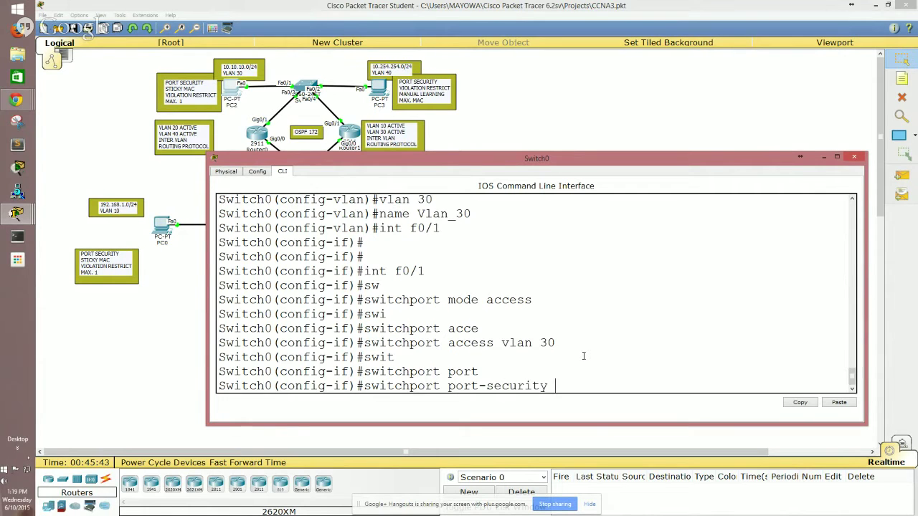
{"action": "key", "text": "Return"}
Begin another switchport port-security command and check the port security note beside PC2 in the topology.
{"action": "type", "text": "sw"}
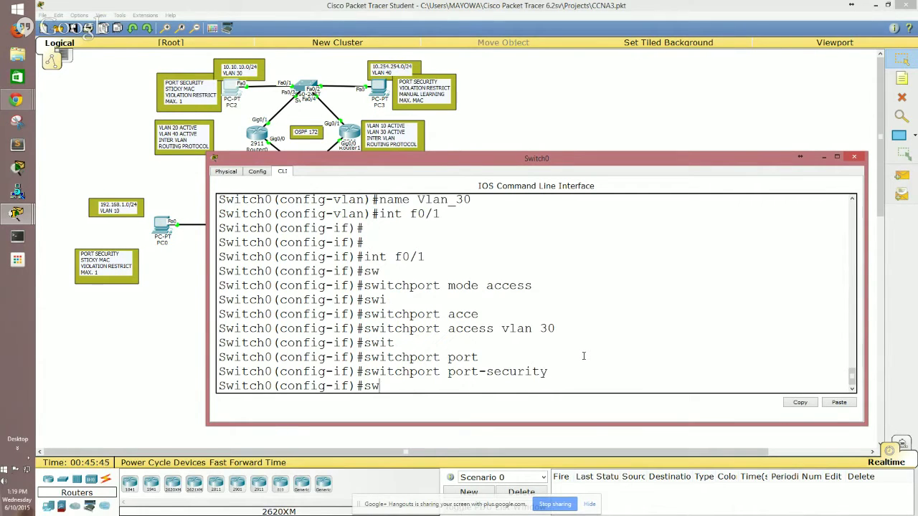
{"action": "type", "text": "itch"}
{"action": "type", "text": "p"}
{"action": "key", "text": "Tab"}
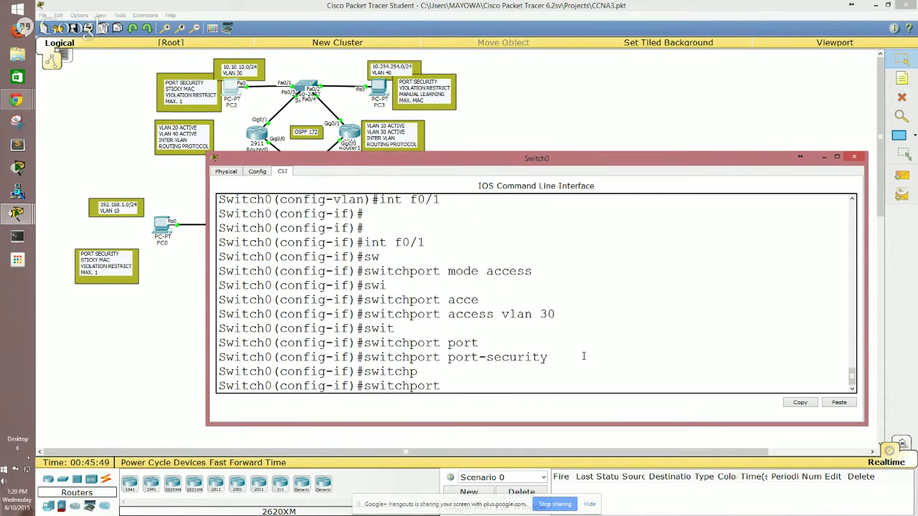
{"action": "type", "text": "port"}
{"action": "key", "text": "Tab"}
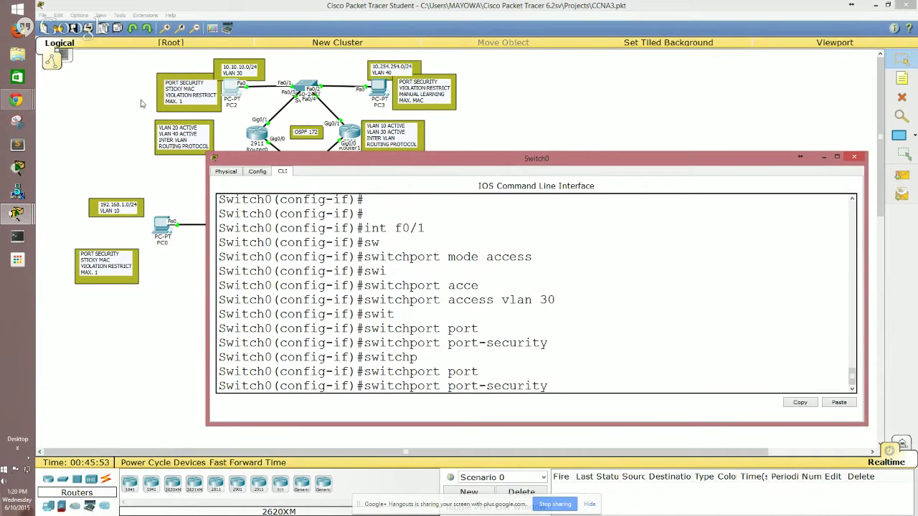
{"action": "left_click_drag", "start_coordinate": [131, 69], "coordinate": [200, 104]}
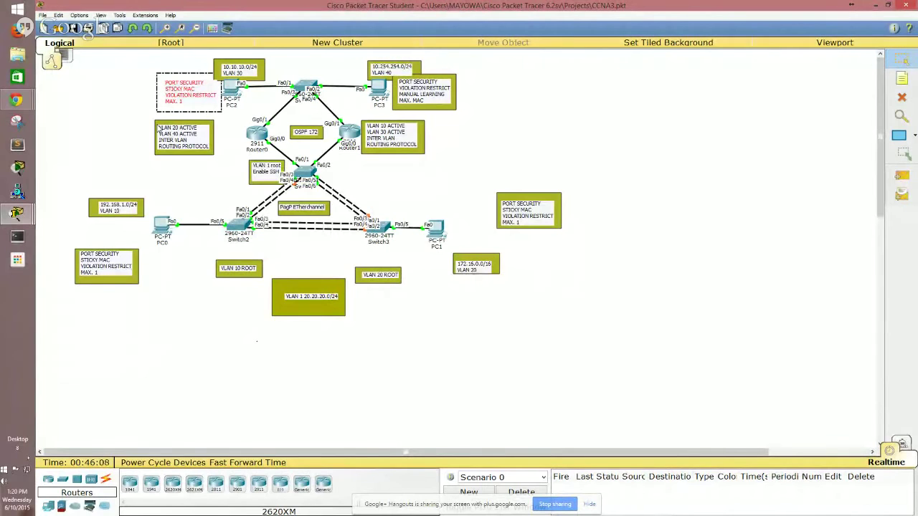
{"action": "key", "text": "alt+Tab"}
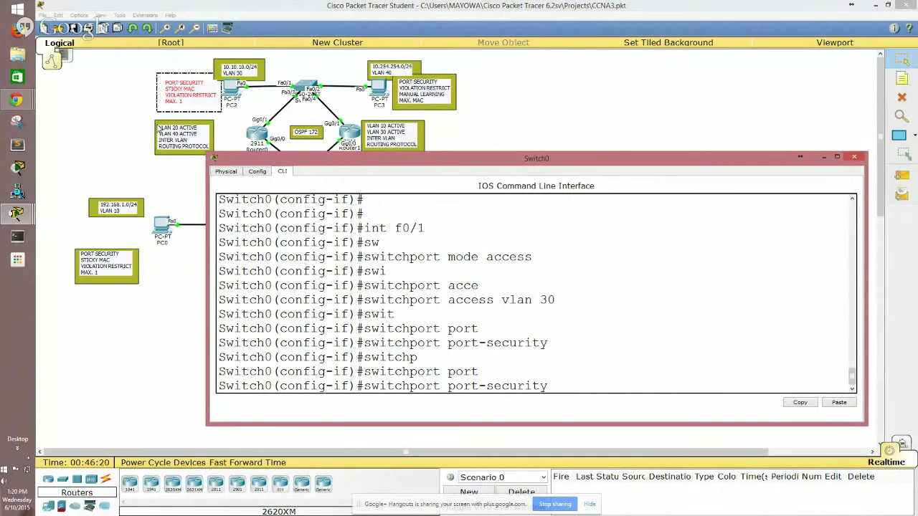
Set the port security violation mode on interface f0/1 to restrict, checking the available violation modes first.
{"action": "type", "text": "viol"}
{"action": "key", "text": "Tab"}
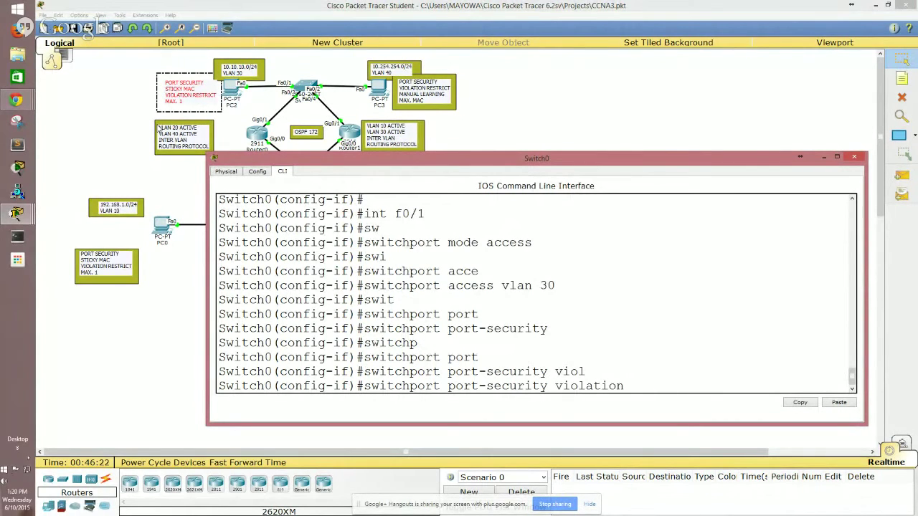
{"action": "type", "text": "re"}
{"action": "key", "text": "BackSpace"}
{"action": "key", "text": "BackSpace"}
{"action": "type", "text": "?"}
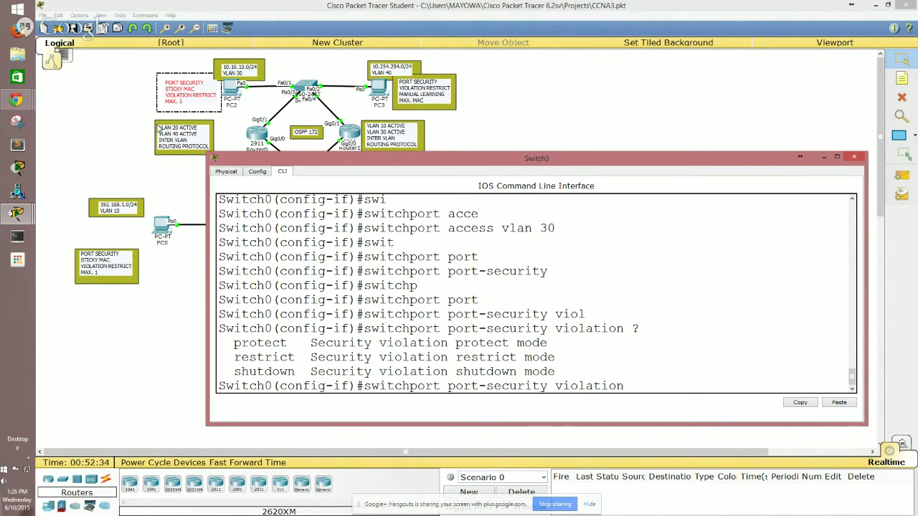
{"action": "type", "text": "re"}
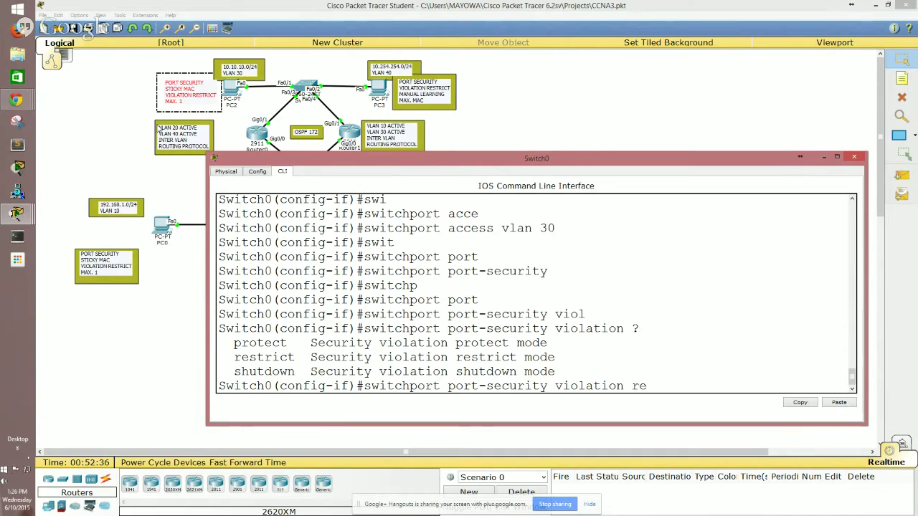
{"action": "key", "text": "Tab"}
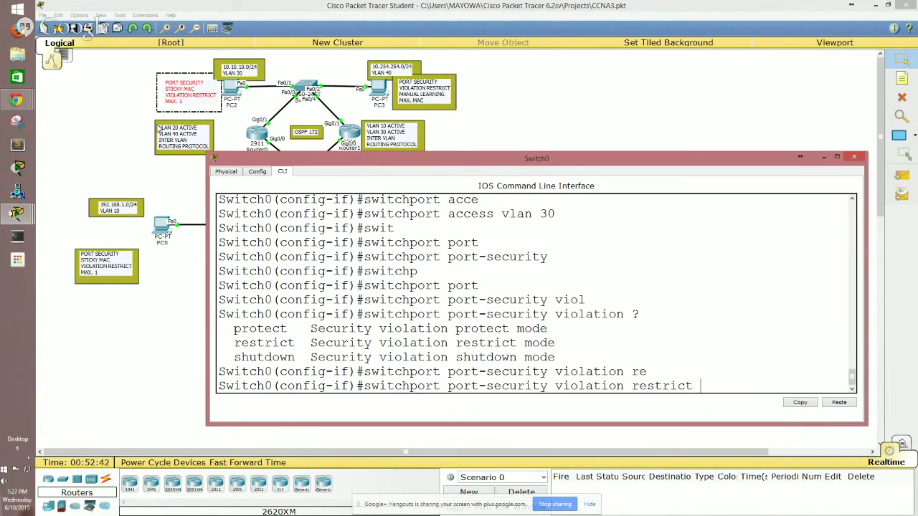
{"action": "key", "text": "Return"}
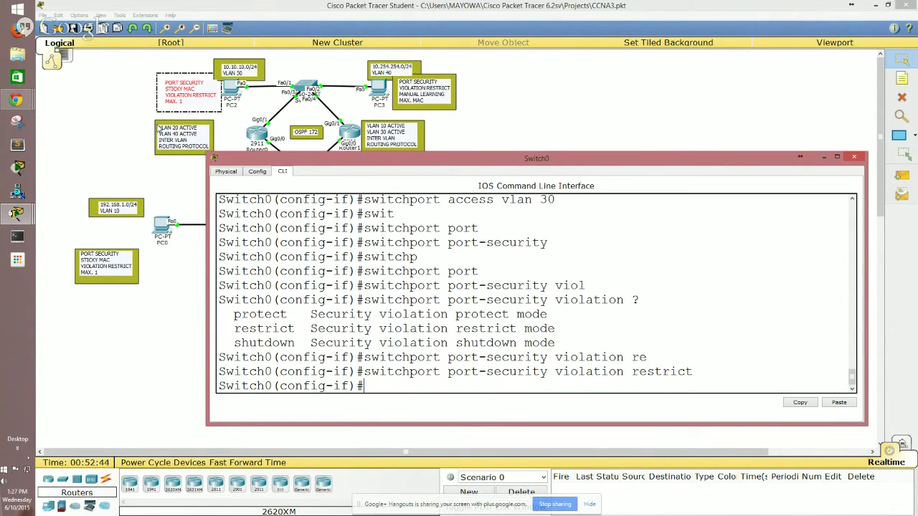
Limit port security on interface f0/1 to one address with switchport port-security maximum 1.
{"action": "key", "text": "Up"}
{"action": "key", "text": "BackSpace"}
{"action": "key", "text": "BackSpace"}
{"action": "key", "text": "BackSpace"}
{"action": "key", "text": "BackSpace"}
{"action": "key", "text": "BackSpace"}
{"action": "key", "text": "BackSpace"}
{"action": "key", "text": "BackSpace"}
{"action": "key", "text": "BackSpace"}
{"action": "key", "text": "BackSpace"}
{"action": "key", "text": "BackSpace"}
{"action": "key", "text": "BackSpace"}
{"action": "key", "text": "BackSpace"}
{"action": "key", "text": "BackSpace"}
{"action": "key", "text": "BackSpace"}
{"action": "key", "text": "BackSpace"}
{"action": "key", "text": "BackSpace"}
{"action": "key", "text": "BackSpace"}
{"action": "key", "text": "BackSpace"}
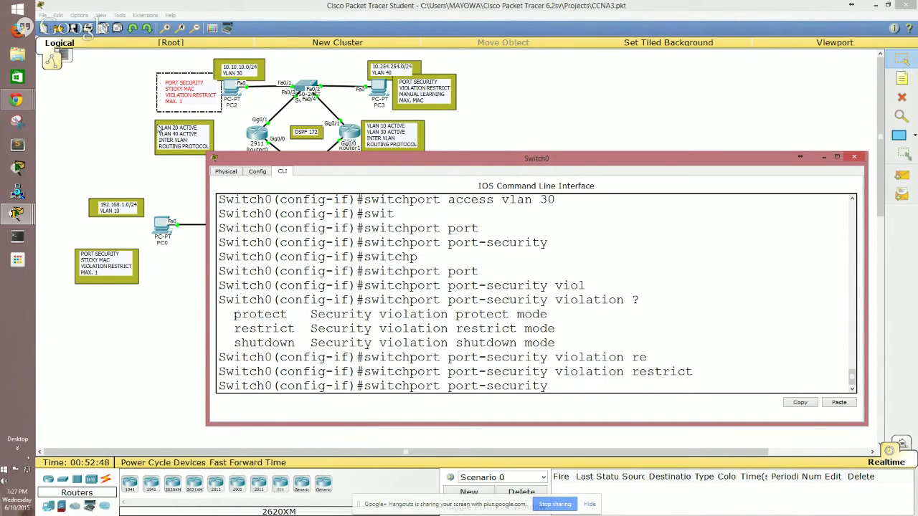
{"action": "type", "text": "max"}
{"action": "key", "text": "Tab"}
{"action": "type", "text": "1"}
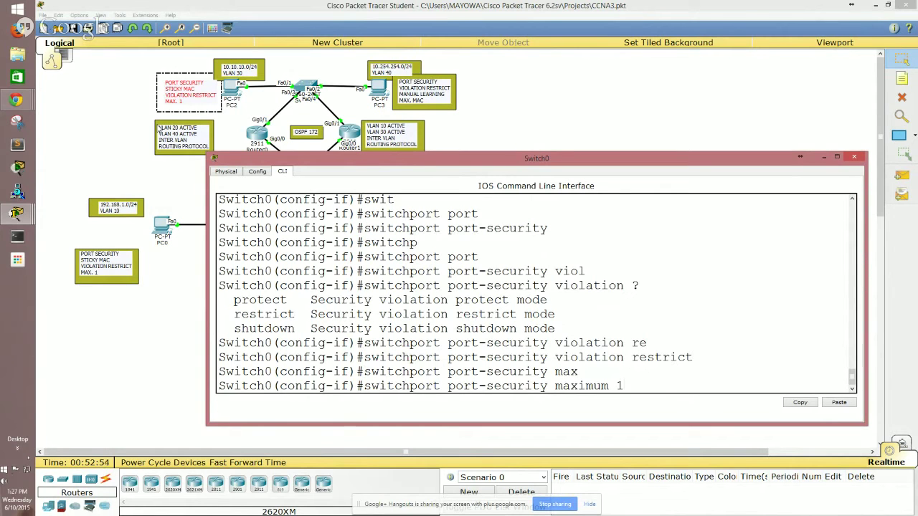
{"action": "type", "text": " ?"}
{"action": "key", "text": "Return"}
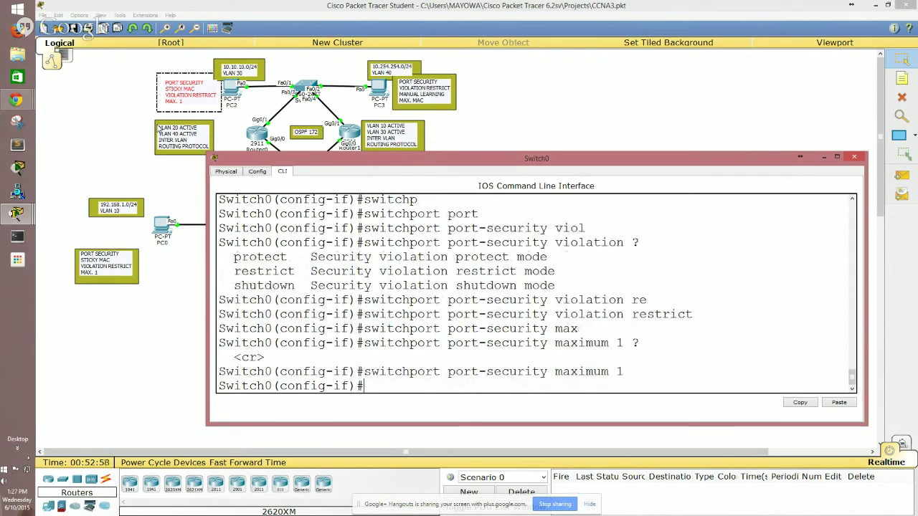
Enable sticky MAC learning on interface f0/1 with switchport port-security mac-address sticky, checking the command's options along the way.
{"action": "key", "text": "Up"}
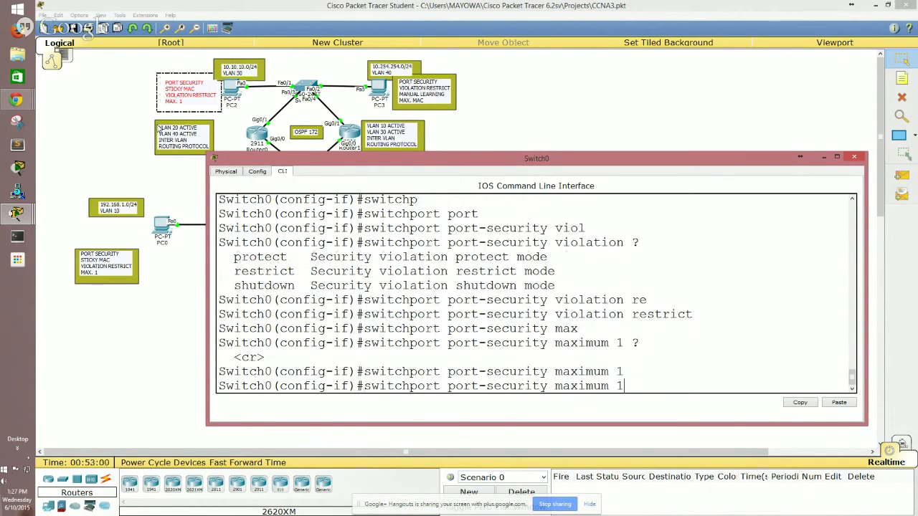
{"action": "key", "text": "BackSpace"}
{"action": "key", "text": "BackSpace"}
{"action": "key", "text": "BackSpace"}
{"action": "key", "text": "BackSpace"}
{"action": "key", "text": "BackSpace"}
{"action": "key", "text": "BackSpace"}
{"action": "key", "text": "BackSpace"}
{"action": "key", "text": "BackSpace"}
{"action": "type", "text": "m"}
{"action": "key", "text": "BackSpace"}
{"action": "type", "text": "ac"}
{"action": "key", "text": "Tab"}
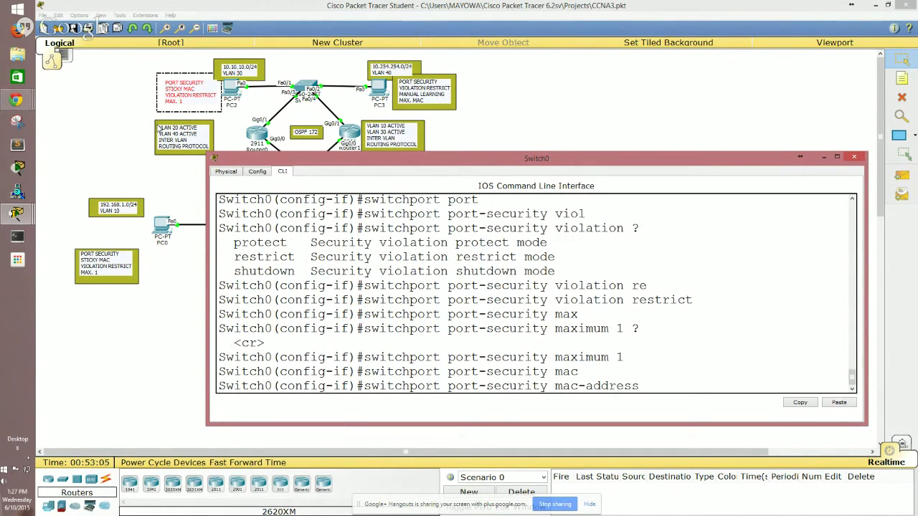
{"action": "type", "text": "?"}
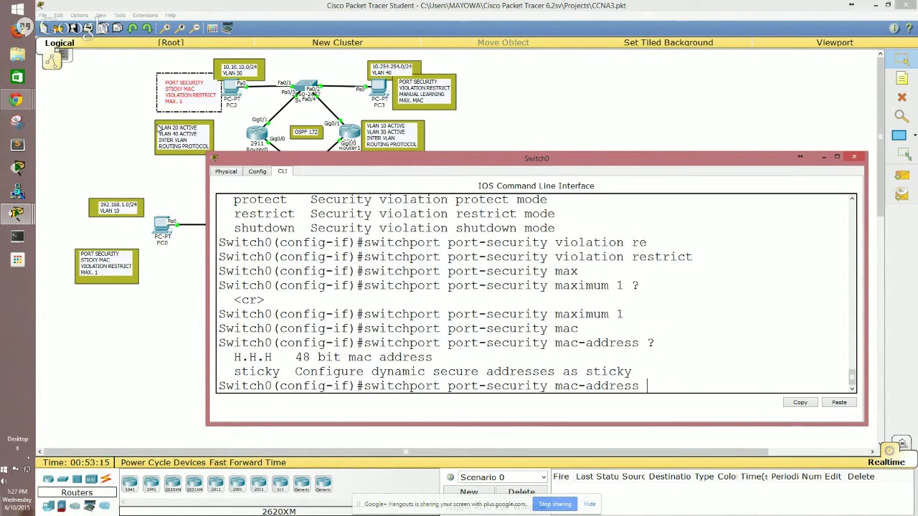
{"action": "type", "text": "stic"}
{"action": "key", "text": "Tab"}
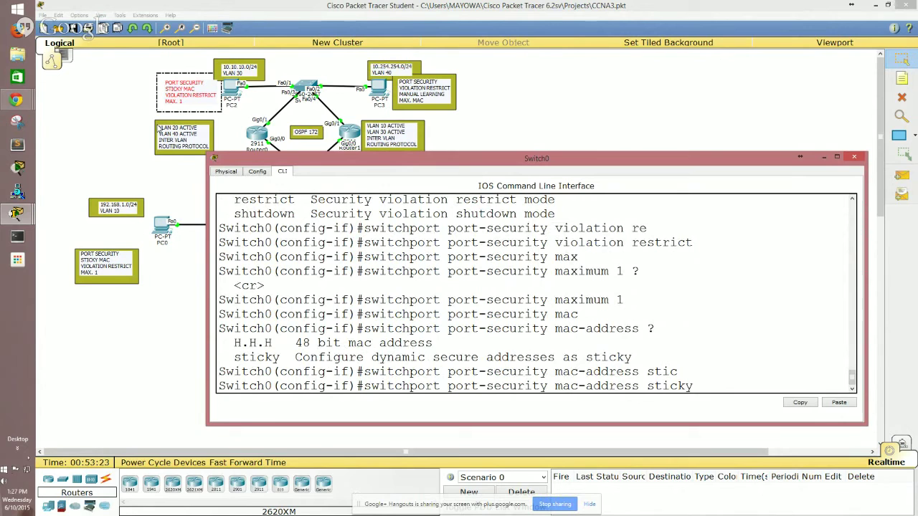
{"action": "type", "text": "?"}
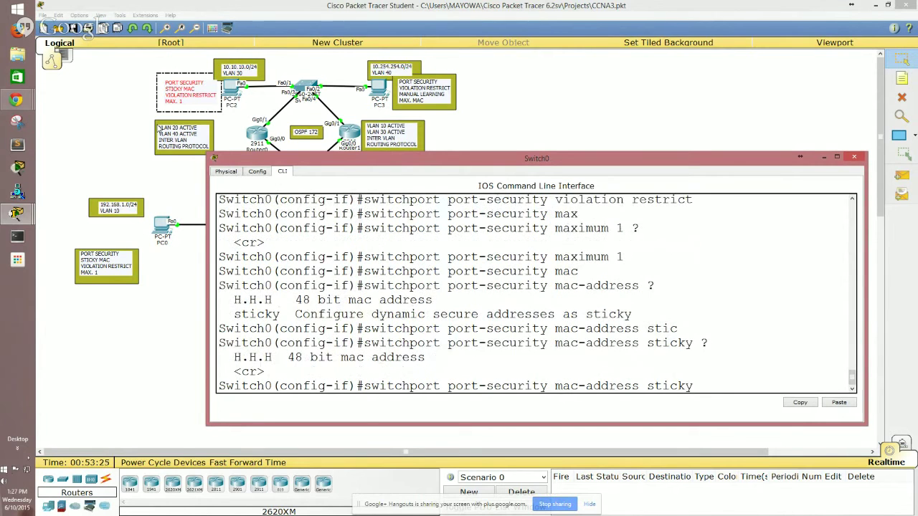
{"action": "key", "text": "Return"}
{"action": "key", "text": "Return"}
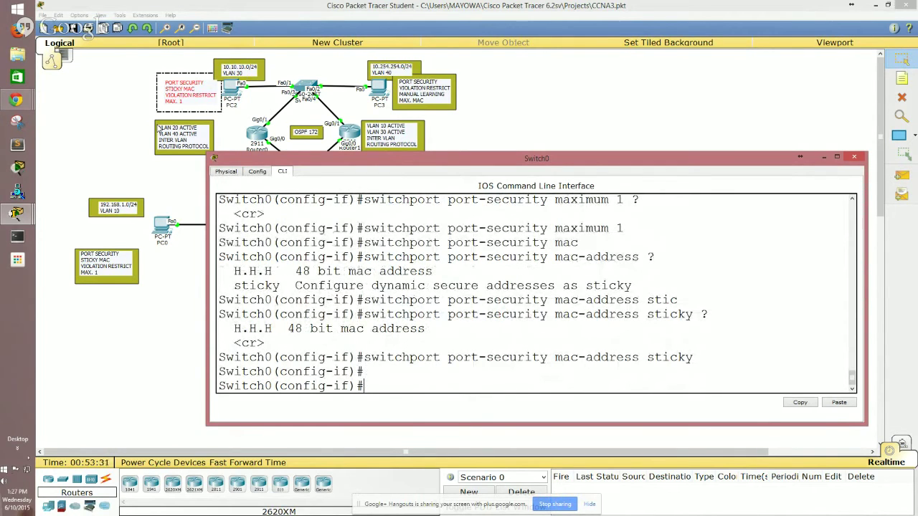
Save Switch0's running configuration to startup-config with do copy run st.
{"action": "type", "text": "do copy run st"}
{"action": "key", "text": "Return"}
{"action": "key", "text": "Return"}
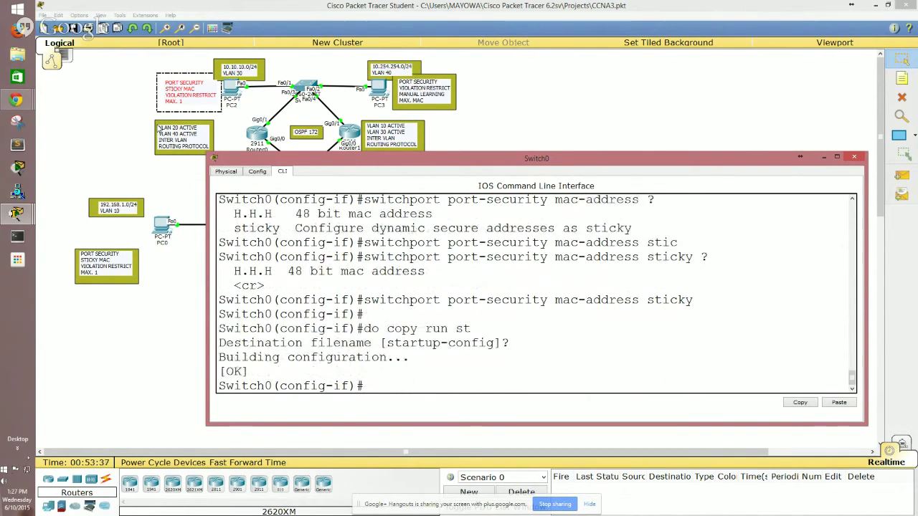
{"action": "key", "text": "Return"}
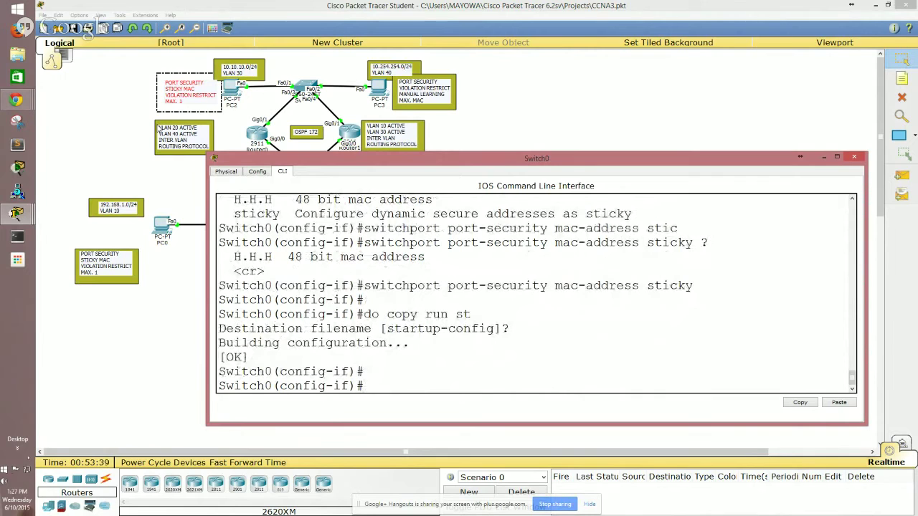
Enter interface f0/2 configuration on Switch0, and move PC3 up and closer to the switch in the topology.
{"action": "type", "text": "int f0/2"}
{"action": "key", "text": "Return"}
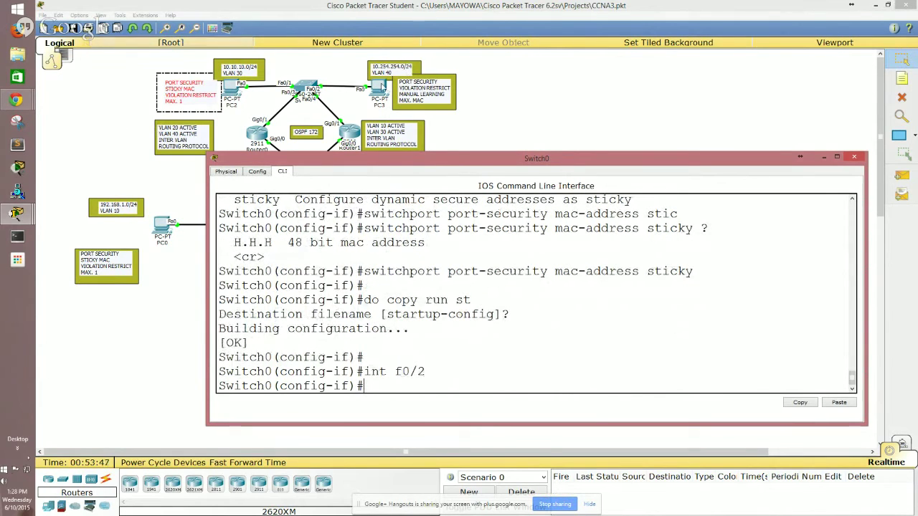
{"action": "left_click", "coordinate": [378, 85]}
{"action": "left_click_drag", "start_coordinate": [378, 85], "coordinate": [353, 70]}
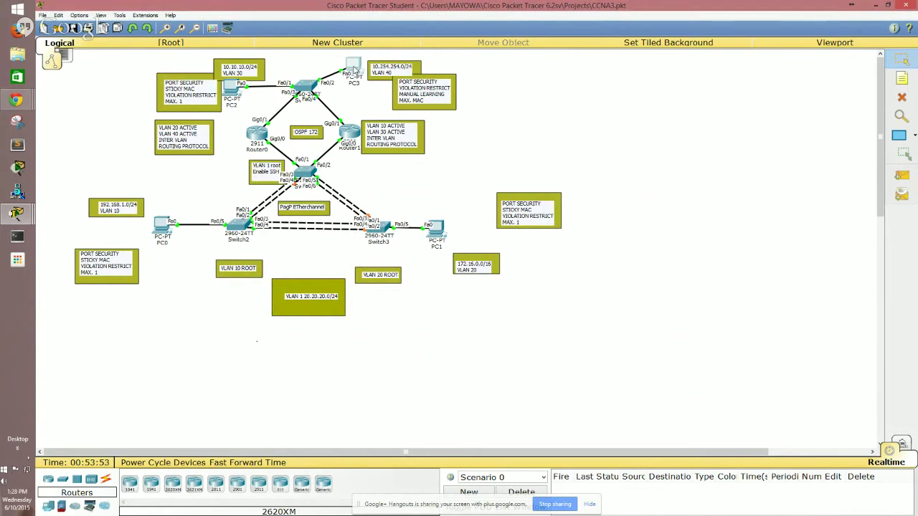
{"action": "key", "text": "alt+Tab"}
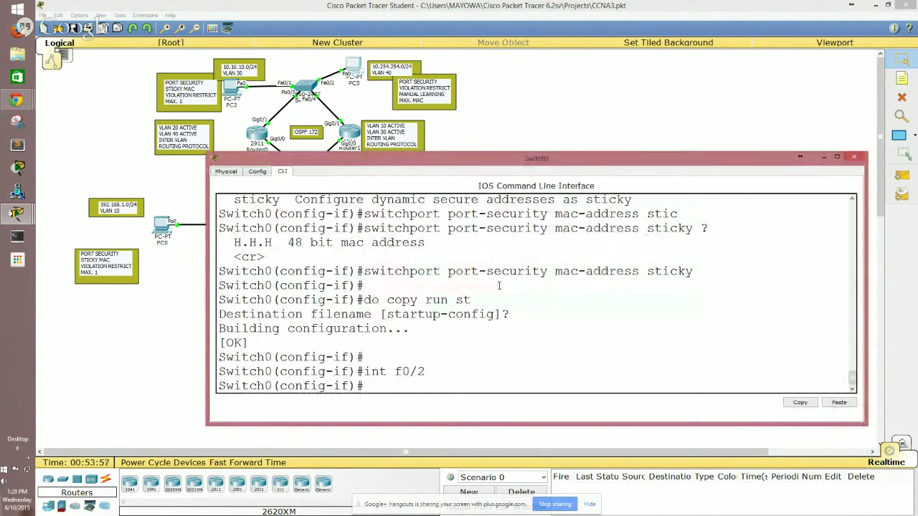
{"action": "left_click", "coordinate": [499, 286]}
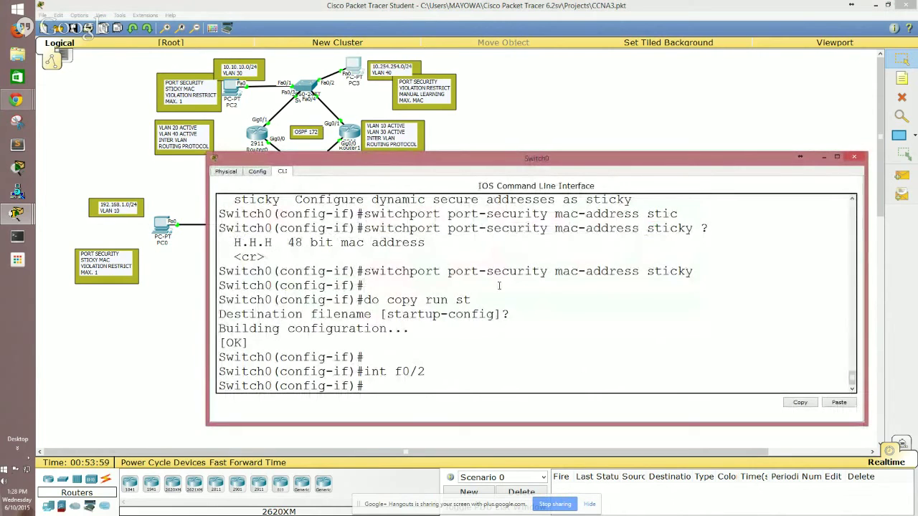
Set interface f0/2 to access mode with switchport mode access.
{"action": "type", "text": "swit"}
{"action": "key", "text": "Tab"}
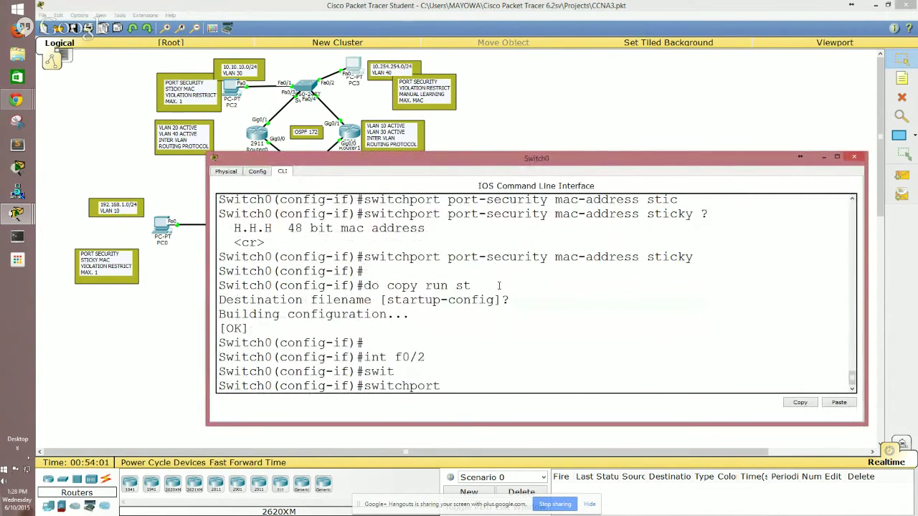
{"action": "type", "text": "mode access"}
{"action": "key", "text": "Tab"}
{"action": "key", "text": "Return"}
Assign interface f0/2 to VLAN 40 with switchport access vlan 40.
{"action": "type", "text": "switch"}
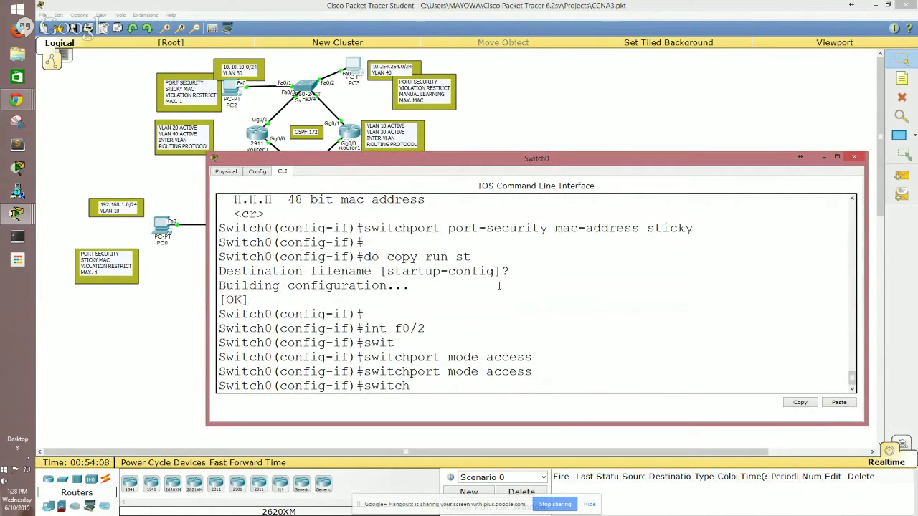
{"action": "key", "text": "Tab"}
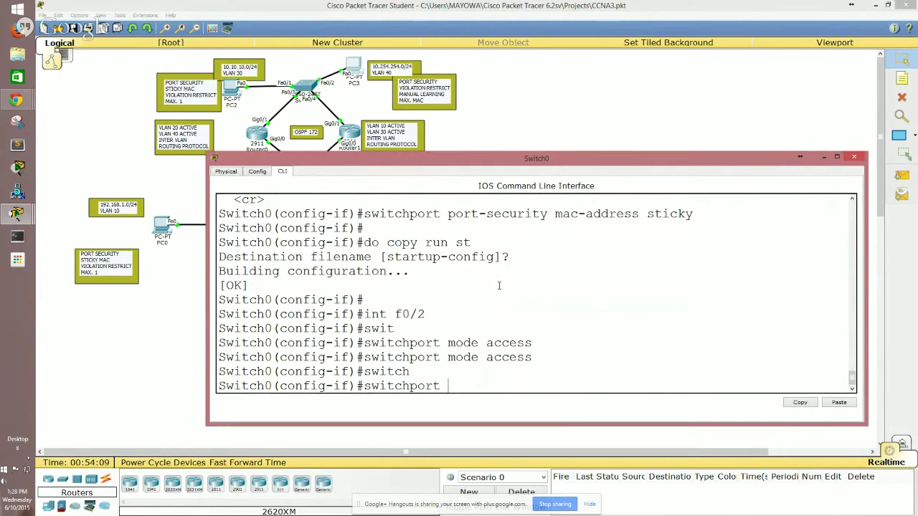
{"action": "type", "text": "acce"}
{"action": "key", "text": "Tab"}
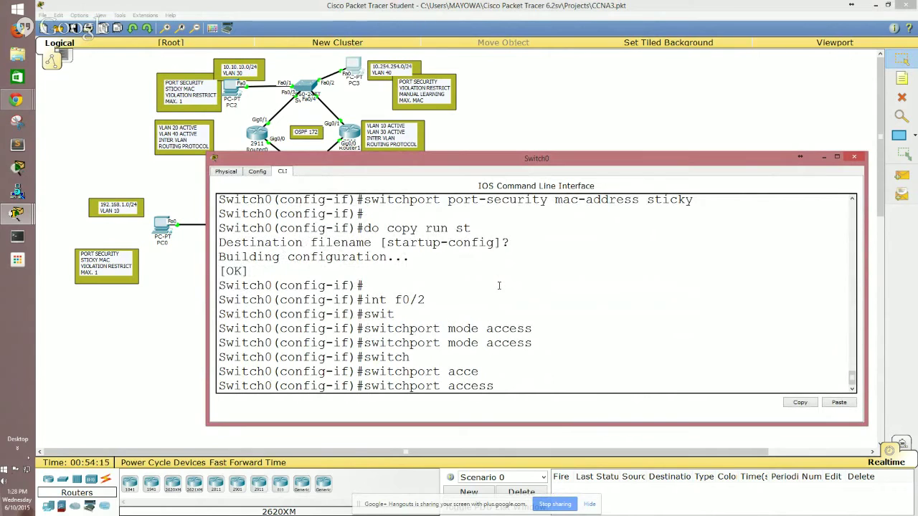
{"action": "type", "text": "vl"}
{"action": "key", "text": "Tab"}
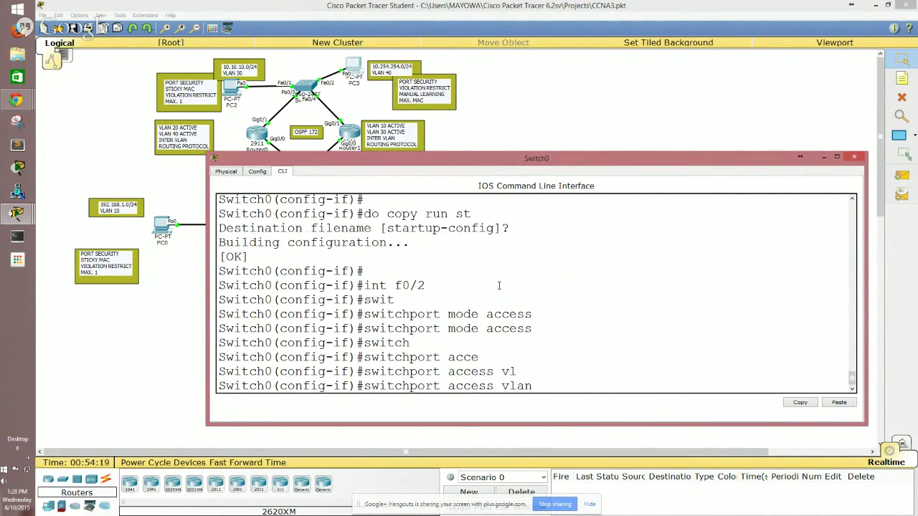
{"action": "type", "text": "40"}
{"action": "key", "text": "Return"}
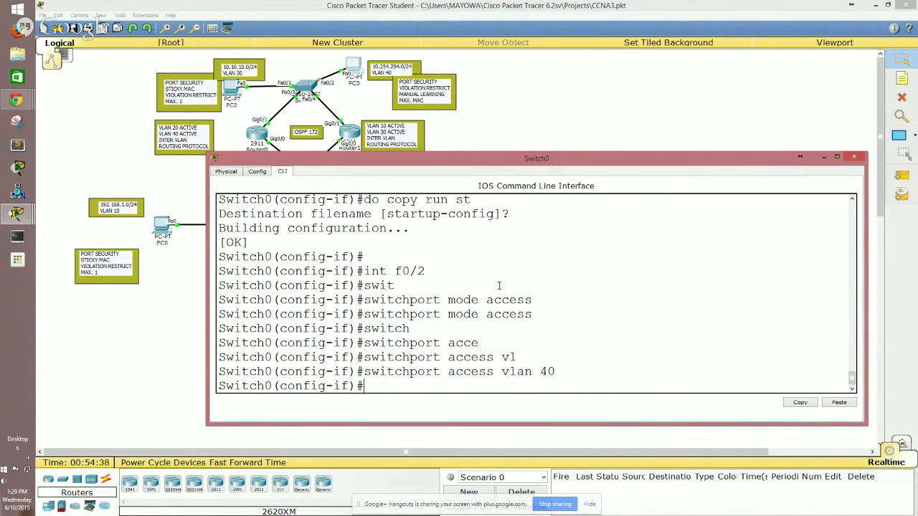
Set the port security maximum on interface f0/2 to 1 with switchport port-security maximum 1.
{"action": "type", "text": "swi"}
{"action": "key", "text": "Tab"}
{"action": "type", "text": "port"}
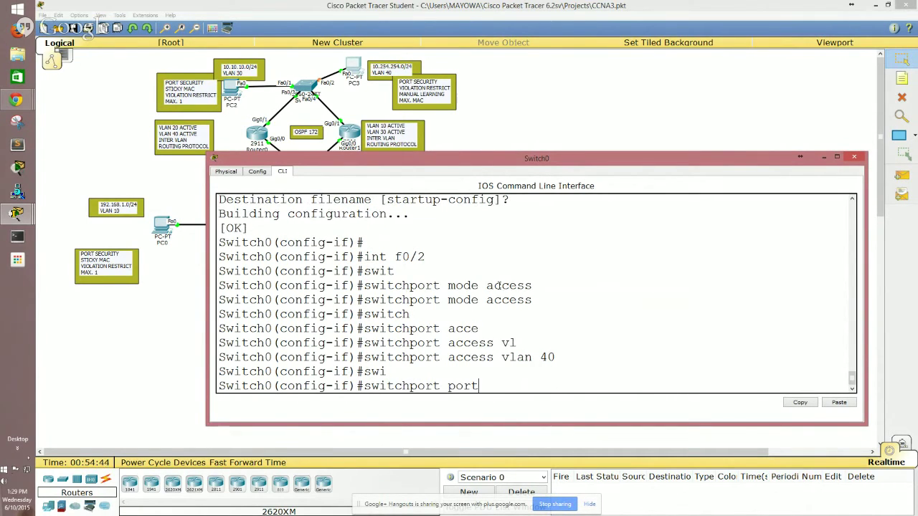
{"action": "key", "text": "Tab"}
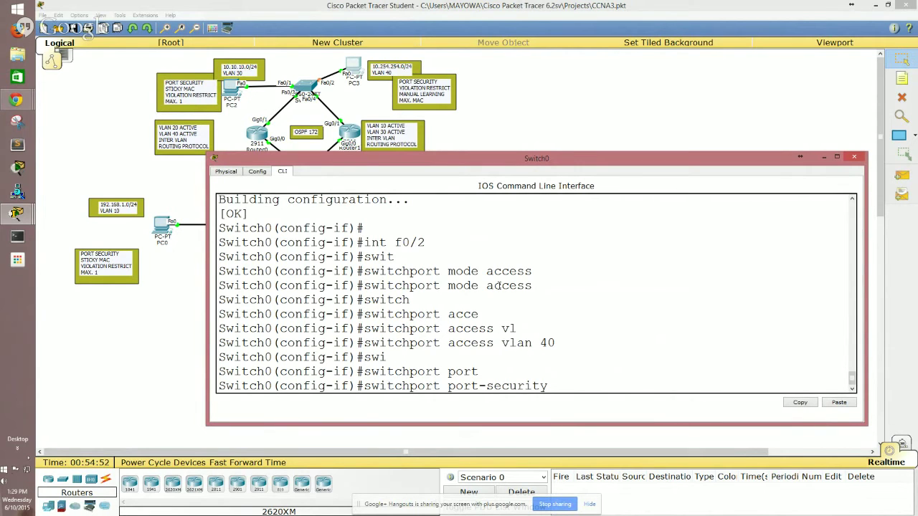
{"action": "type", "text": "ma"}
{"action": "key", "text": "Tab"}
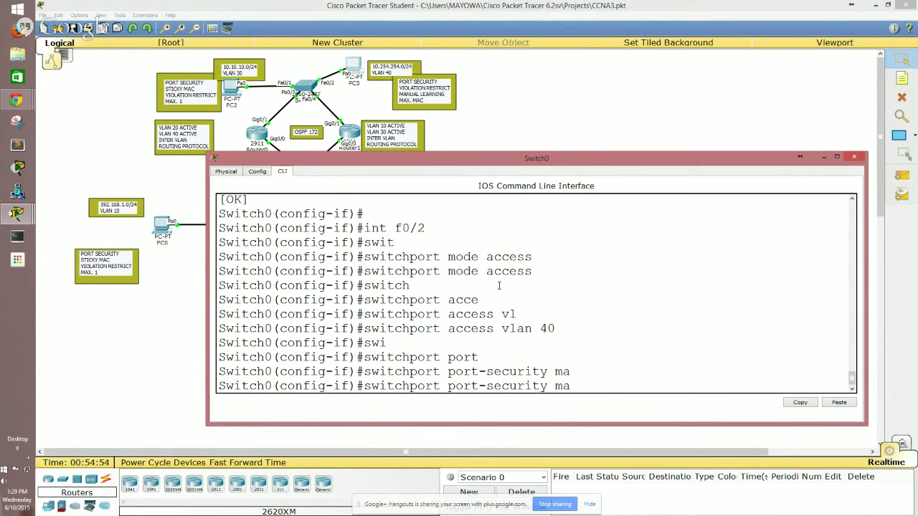
{"action": "key", "text": "BackSpace"}
{"action": "type", "text": "axim"}
{"action": "key", "text": "BackSpace"}
{"action": "key", "text": "BackSpace"}
{"action": "type", "text": "im"}
{"action": "key", "text": "Tab"}
{"action": "type", "text": "1"}
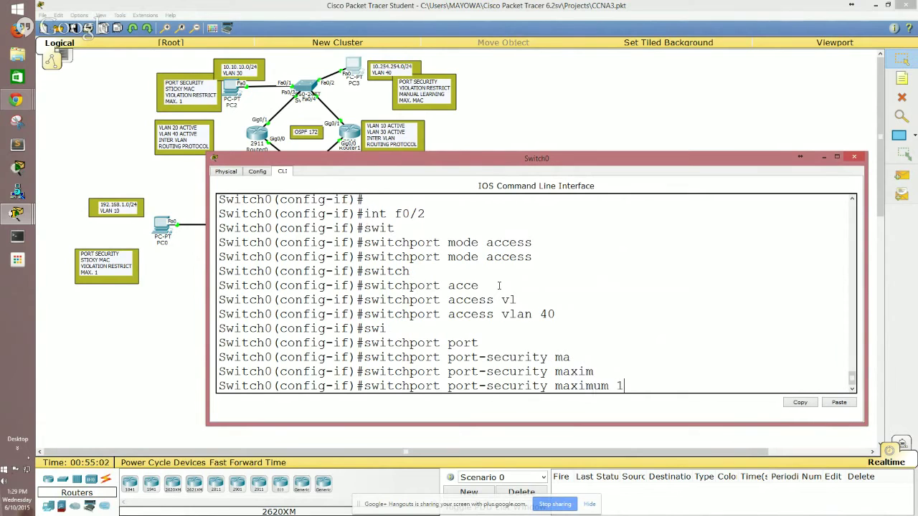
{"action": "key", "text": "Return"}
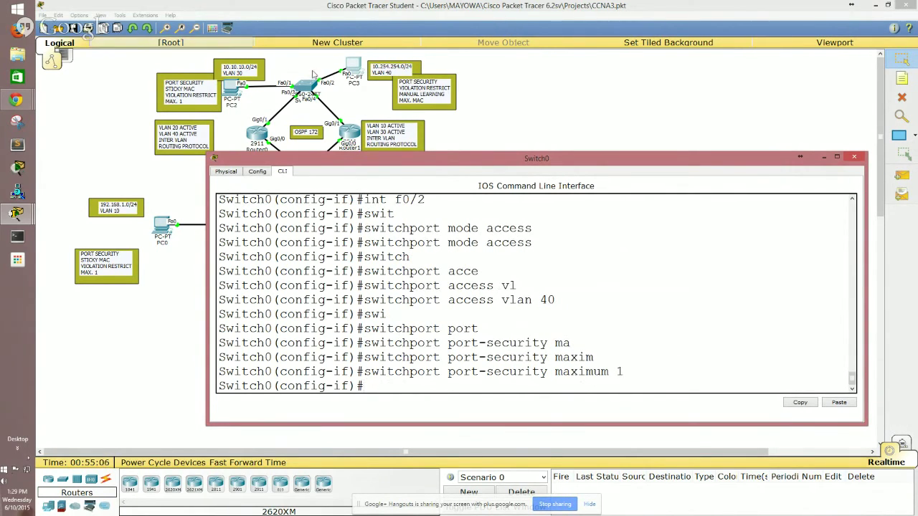
Open PC3's IP configuration and switch its IPv4 addressing to DHCP.
{"action": "left_click", "coordinate": [354, 66]}
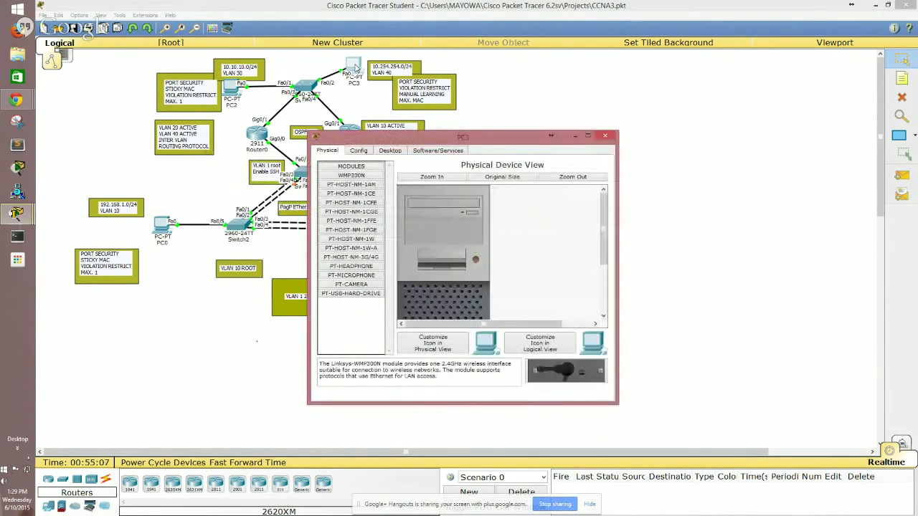
{"action": "left_click", "coordinate": [385, 153]}
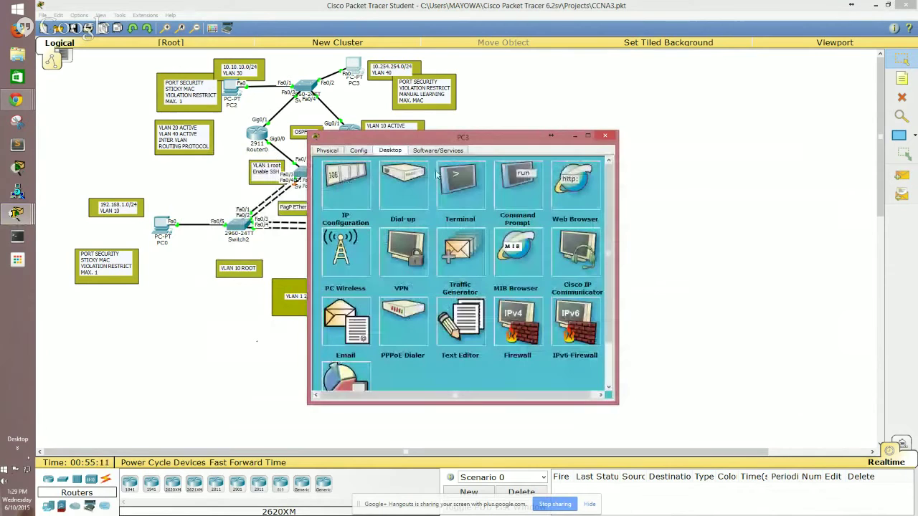
{"action": "left_click", "coordinate": [354, 193]}
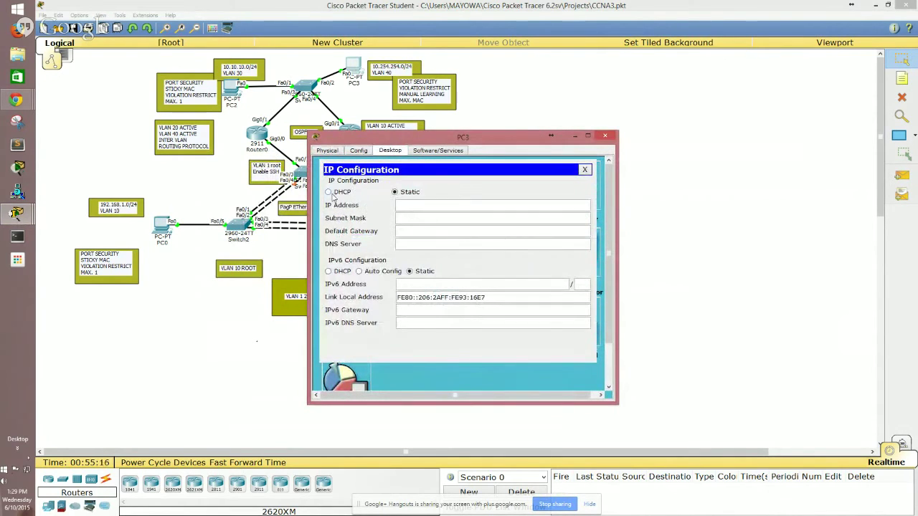
{"action": "left_click", "coordinate": [329, 192]}
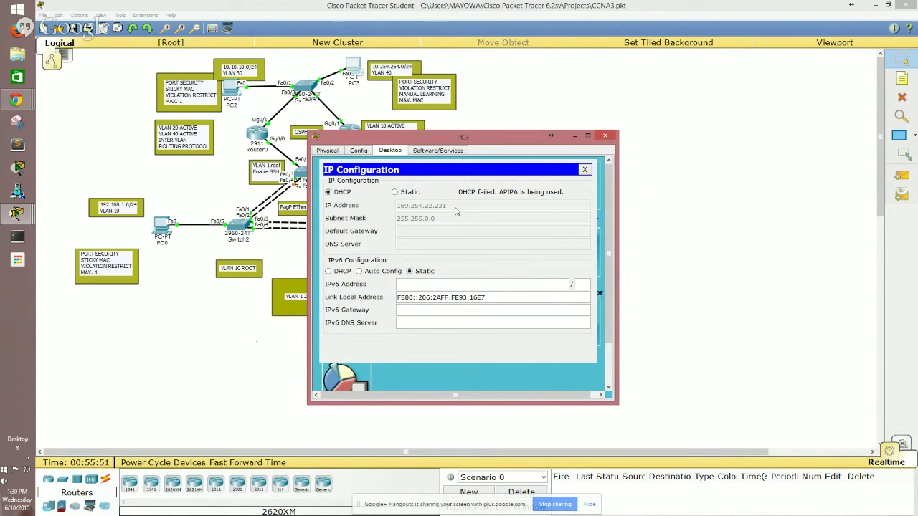
Run ipconfig in PC3's command prompt and widen the PC3 window so the output lines fit.
{"action": "left_click", "coordinate": [586, 171]}
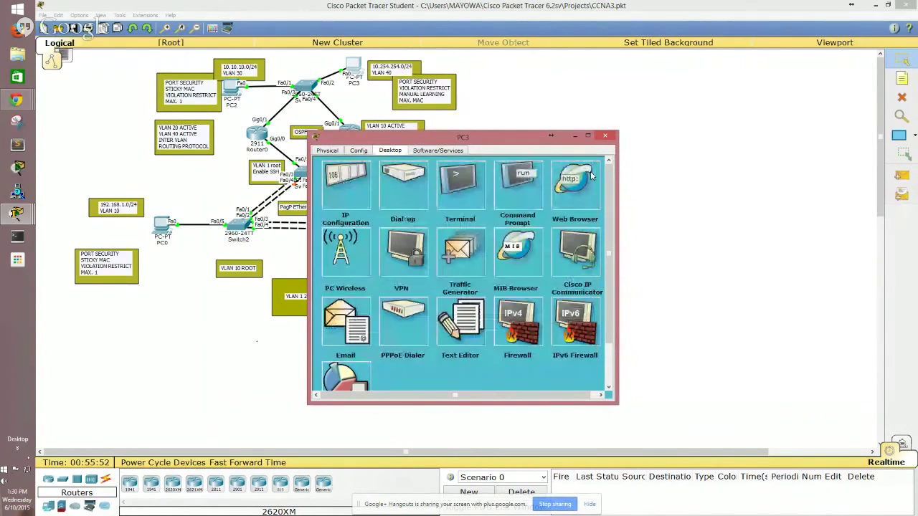
{"action": "left_click", "coordinate": [526, 195]}
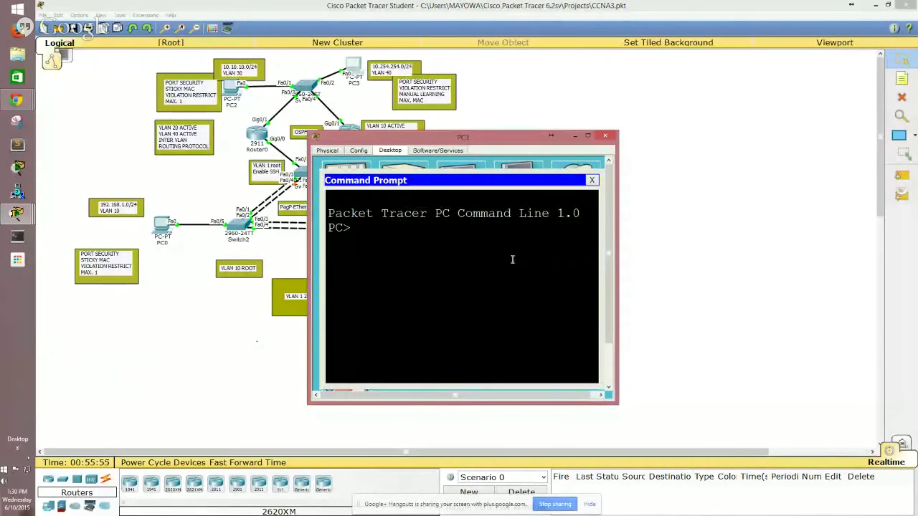
{"action": "type", "text": "ipconfig /a"}
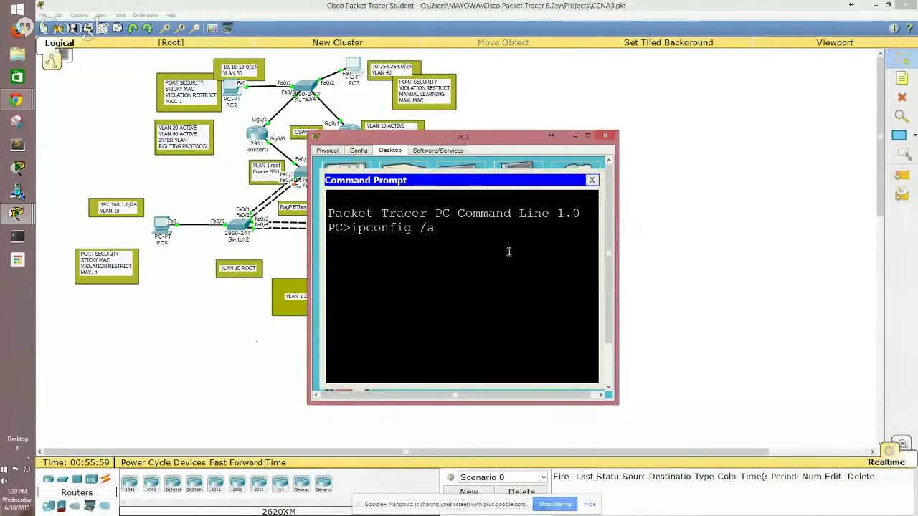
{"action": "key", "text": "BackSpace"}
{"action": "key", "text": "BackSpace"}
{"action": "key", "text": "Return"}
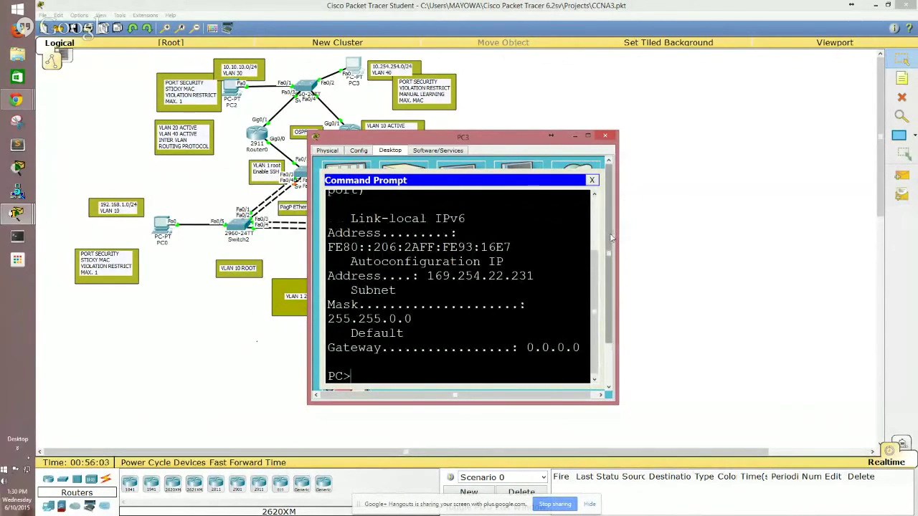
{"action": "left_click_drag", "start_coordinate": [618, 244], "coordinate": [799, 243]}
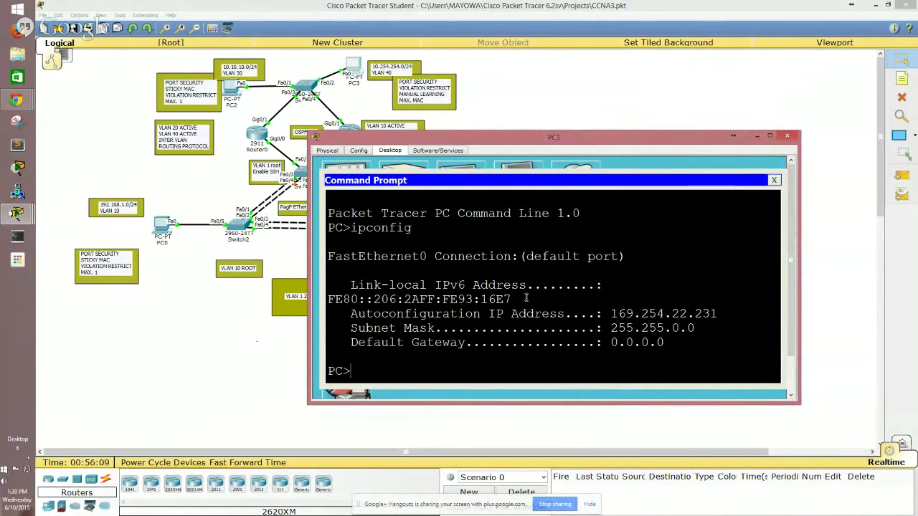
Examine the individual segments of PC3's link-local IPv6 address in the ipconfig output.
{"action": "left_click_drag", "start_coordinate": [526, 298], "coordinate": [328, 301]}
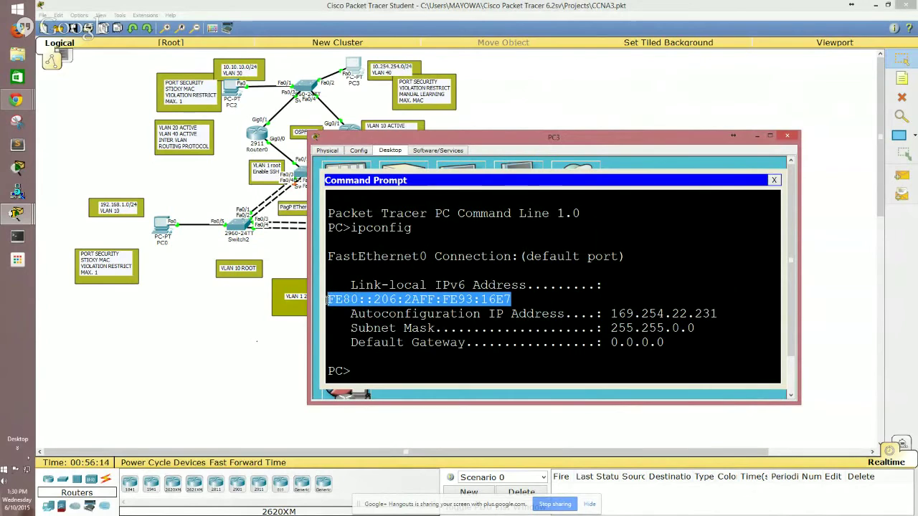
{"action": "left_click", "coordinate": [369, 301]}
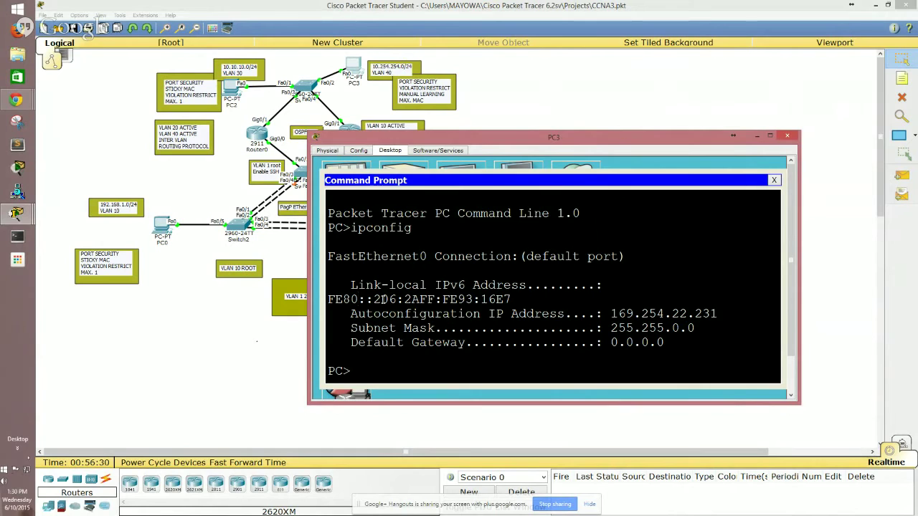
{"action": "left_click_drag", "start_coordinate": [381, 299], "coordinate": [397, 299]}
{"action": "left_click_drag", "start_coordinate": [404, 299], "coordinate": [457, 299]}
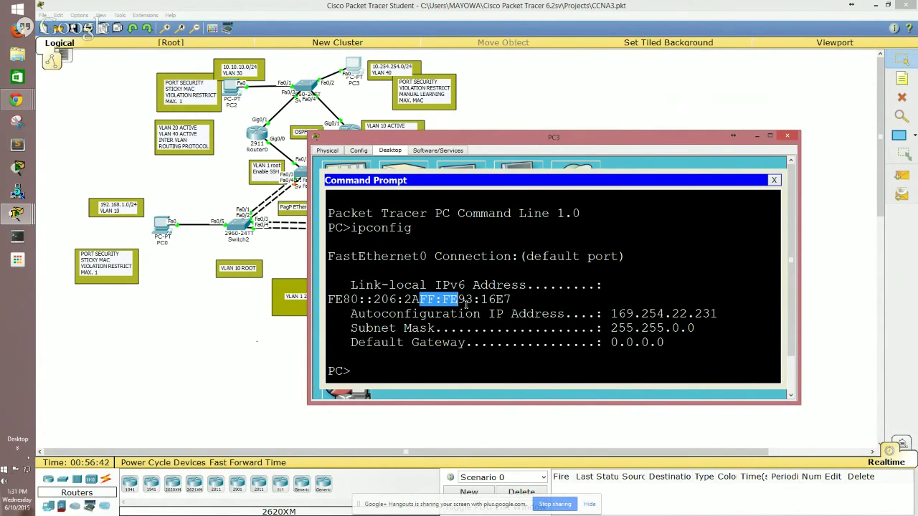
{"action": "left_click", "coordinate": [463, 300]}
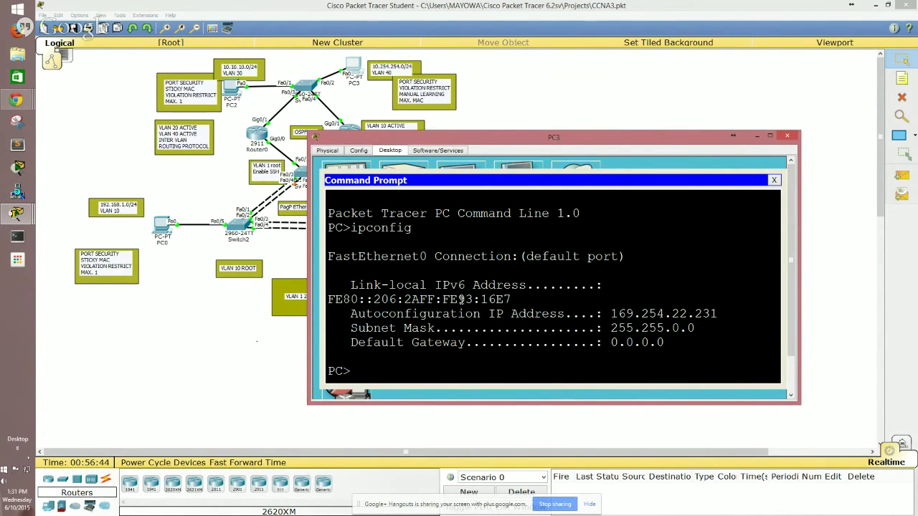
{"action": "left_click_drag", "start_coordinate": [462, 300], "coordinate": [510, 301]}
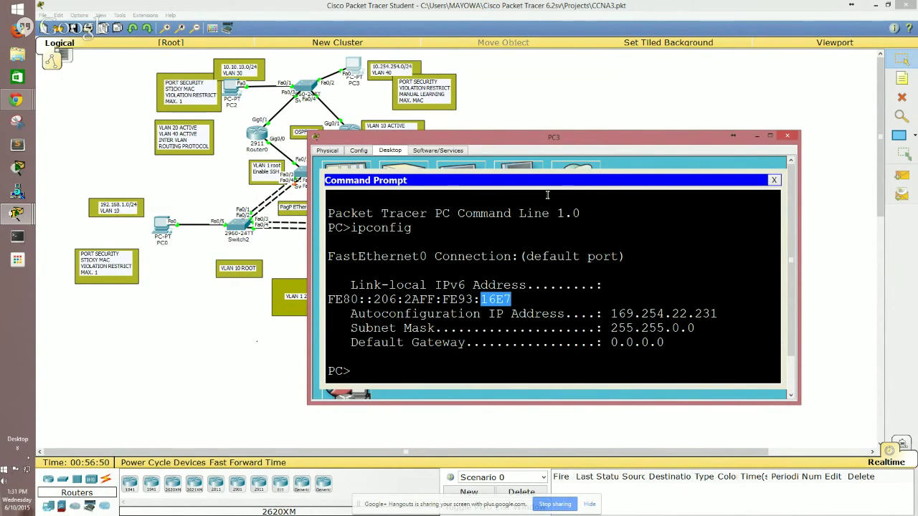
Run ipconfig /all on PC3 and bring its physical address line into view.
{"action": "key", "text": "Return"}
{"action": "key", "text": "Return"}
{"action": "key", "text": "Up"}
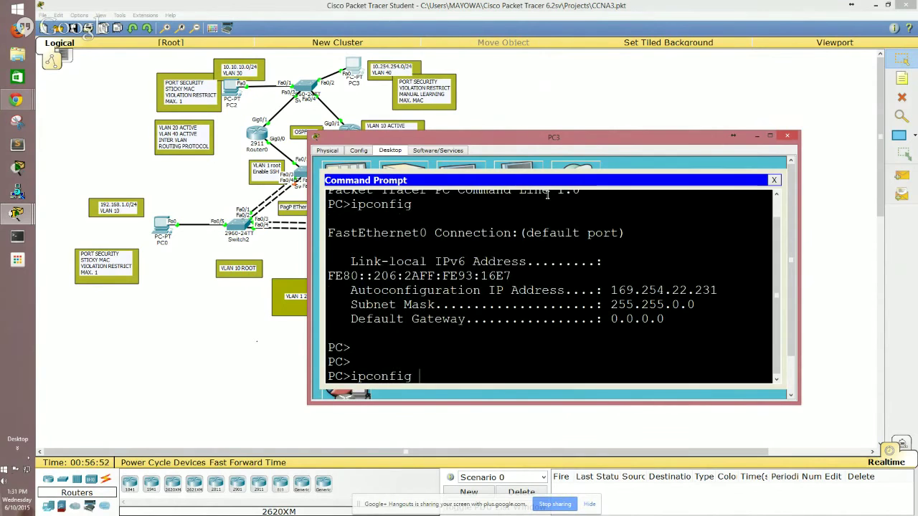
{"action": "type", "text": "/all"}
{"action": "key", "text": "Return"}
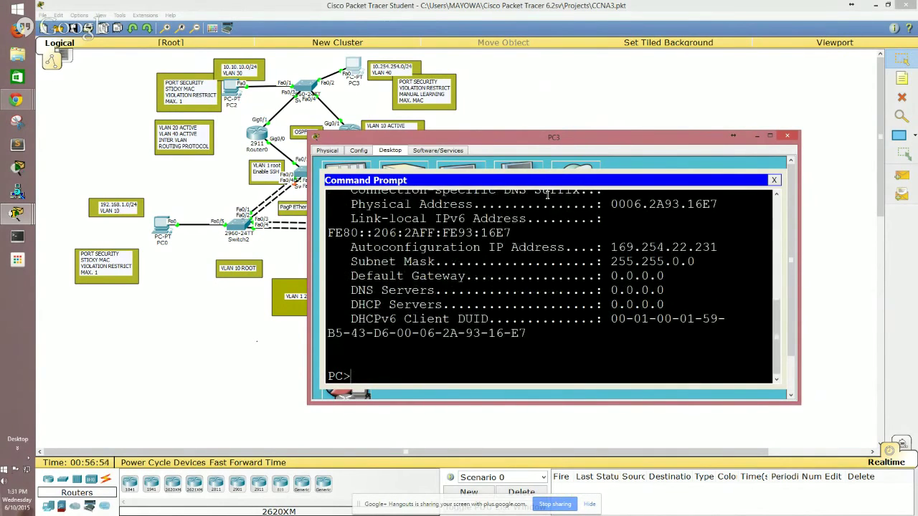
{"action": "scroll", "coordinate": [527, 234], "scroll_direction": "up", "scroll_amount": 1}
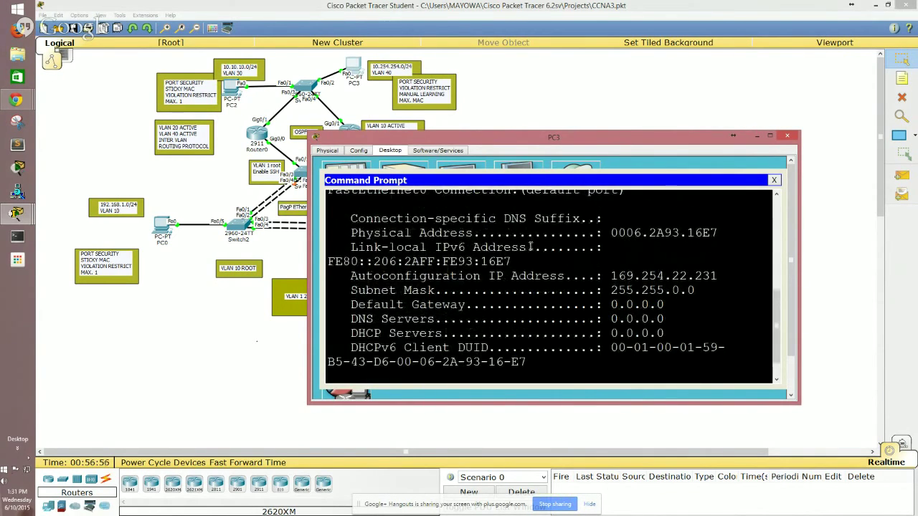
{"action": "scroll", "coordinate": [530, 247], "scroll_direction": "up", "scroll_amount": 1}
{"action": "scroll", "coordinate": [532, 247], "scroll_direction": "up", "scroll_amount": 1}
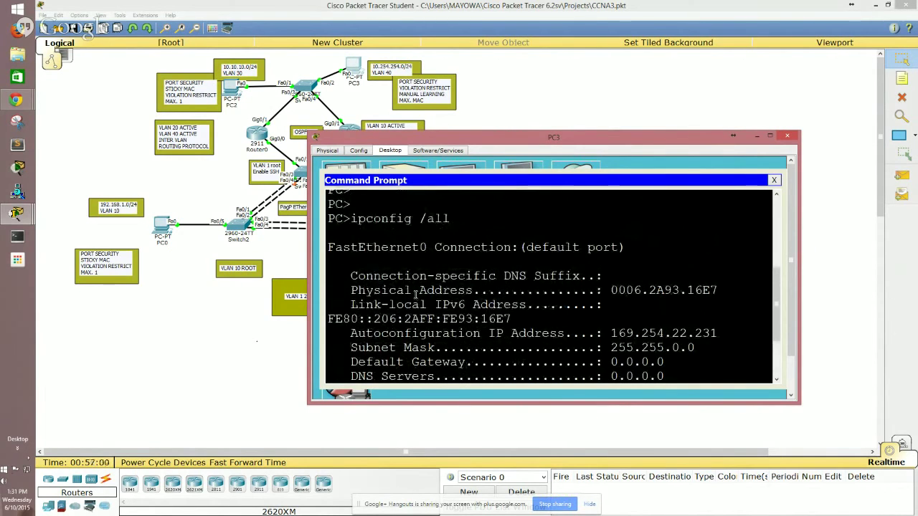
Compare PC3's physical address with the matching segments of its link-local IPv6 address.
{"action": "left_click_drag", "start_coordinate": [357, 291], "coordinate": [717, 290]}
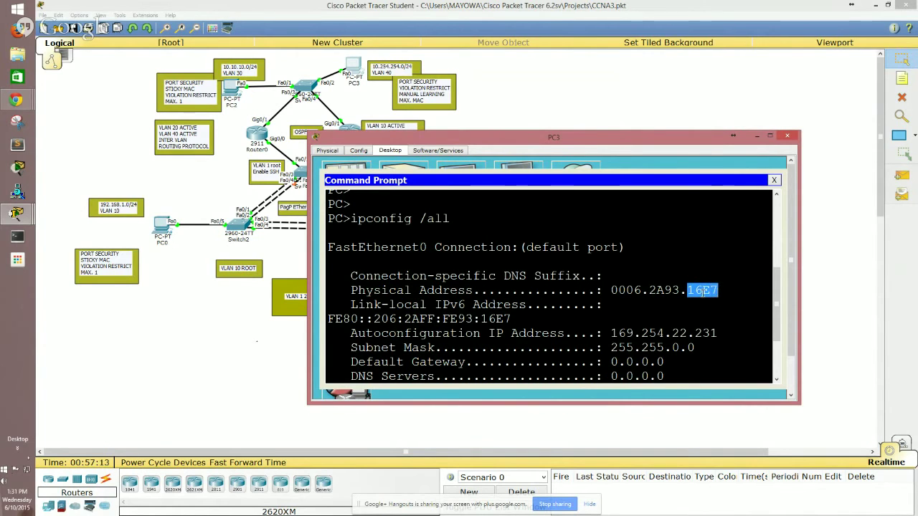
{"action": "scroll", "coordinate": [703, 292], "scroll_direction": "down", "scroll_amount": 2}
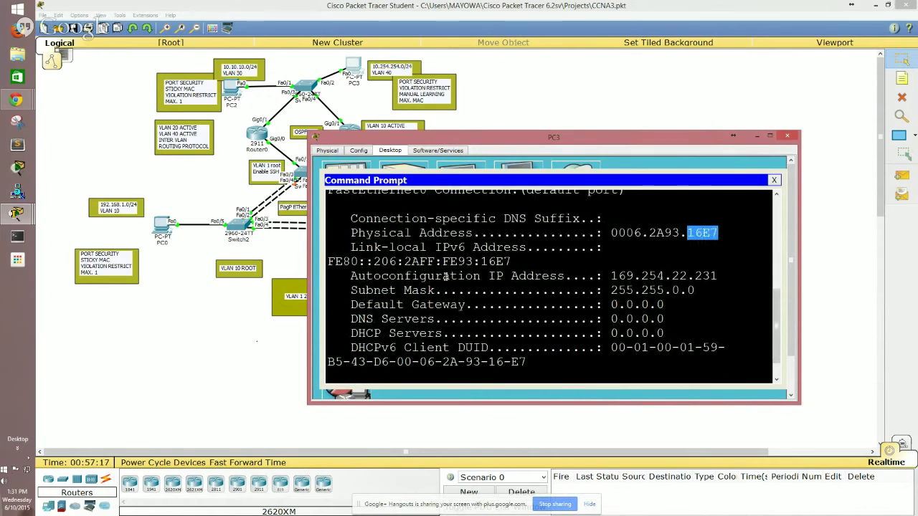
{"action": "scroll", "coordinate": [445, 276], "scroll_direction": "up", "scroll_amount": 1}
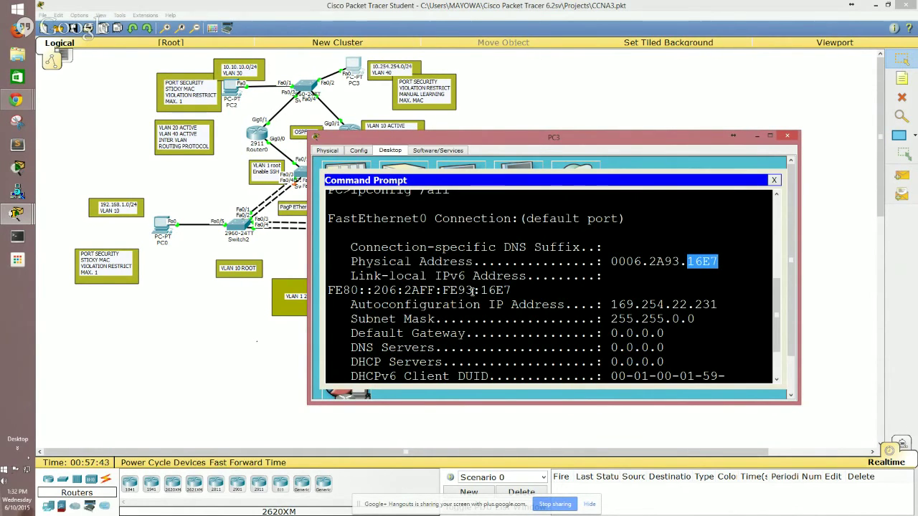
{"action": "left_click_drag", "start_coordinate": [665, 261], "coordinate": [678, 261]}
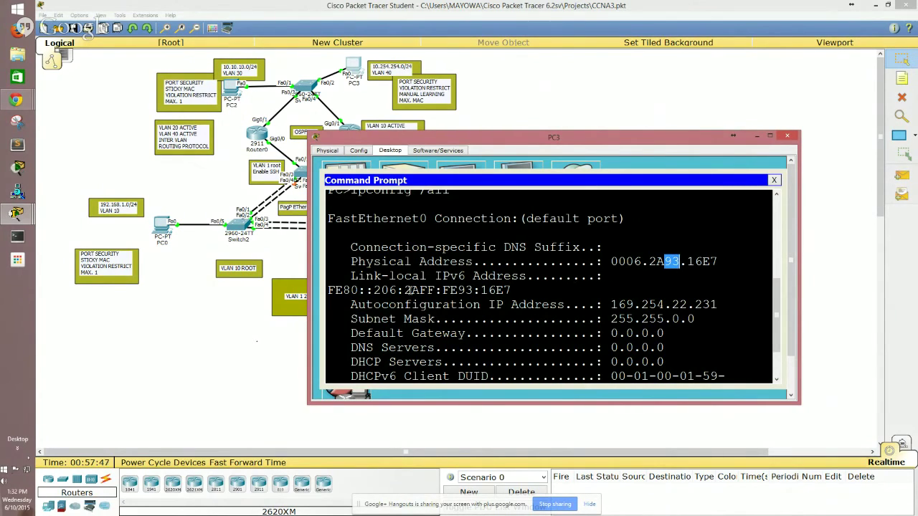
{"action": "left_click_drag", "start_coordinate": [406, 289], "coordinate": [474, 290]}
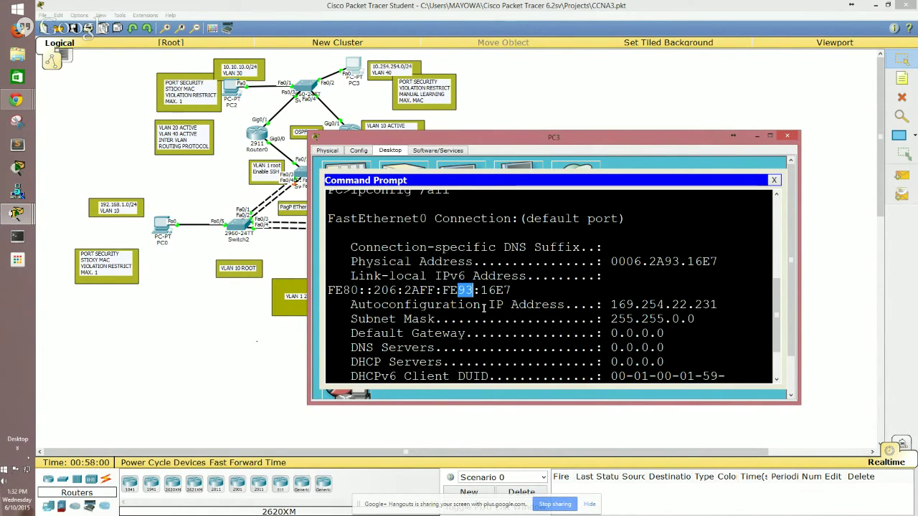
{"action": "left_click", "coordinate": [377, 290]}
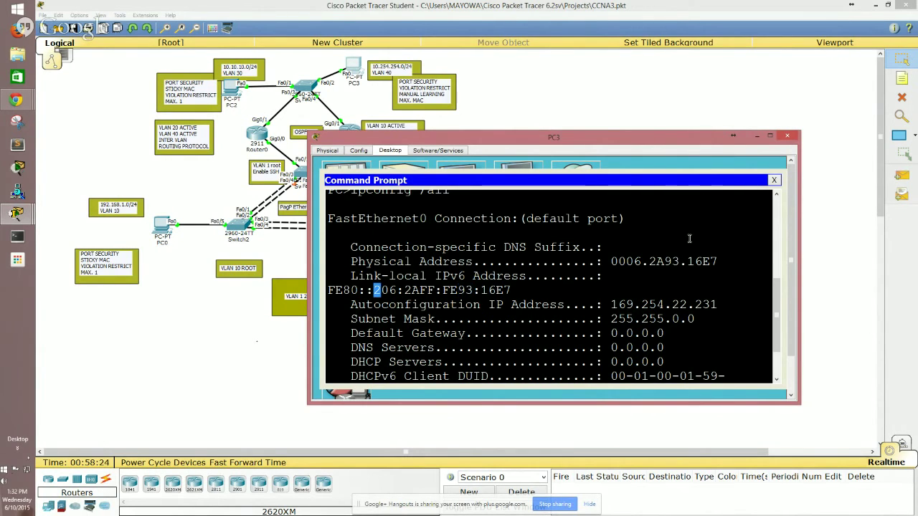
Copy PC3's physical address from the ipconfig /all output and close PC3's window.
{"action": "left_click_drag", "start_coordinate": [611, 261], "coordinate": [713, 260]}
{"action": "right_click", "coordinate": [714, 260]}
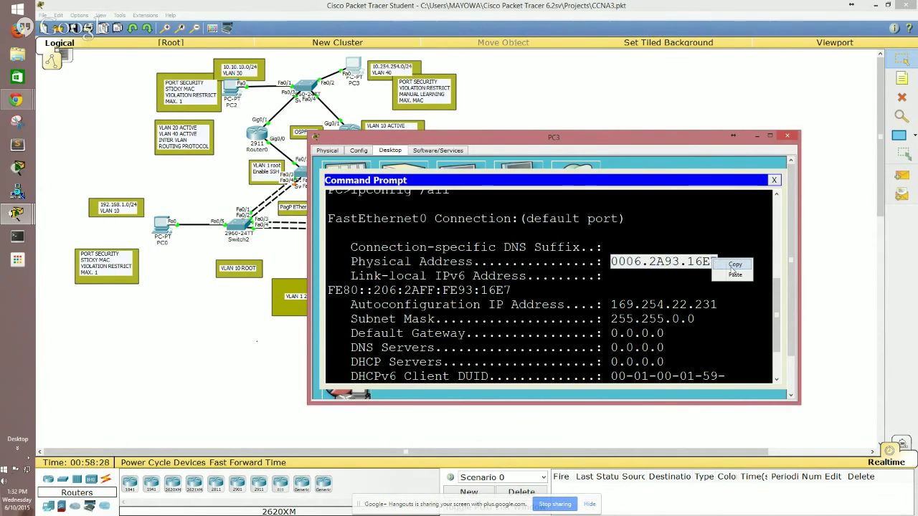
{"action": "left_click", "coordinate": [735, 266]}
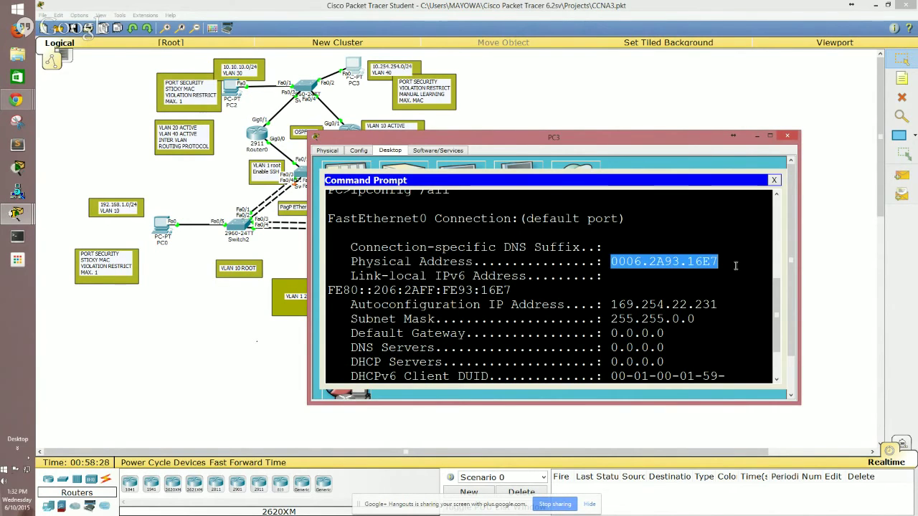
{"action": "left_click", "coordinate": [787, 135]}
Return to Switch0's CLI and write switchport port-security mac-address for interface f0/2 without running it.
{"action": "left_click", "coordinate": [307, 89]}
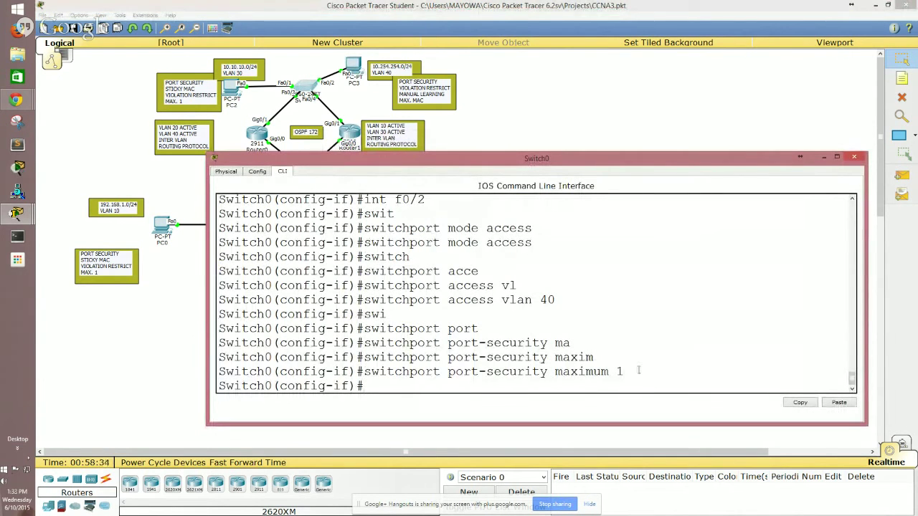
{"action": "key", "text": "Up"}
{"action": "key", "text": "BackSpace"}
{"action": "key", "text": "BackSpace"}
{"action": "key", "text": "BackSpace"}
{"action": "key", "text": "BackSpace"}
{"action": "key", "text": "BackSpace"}
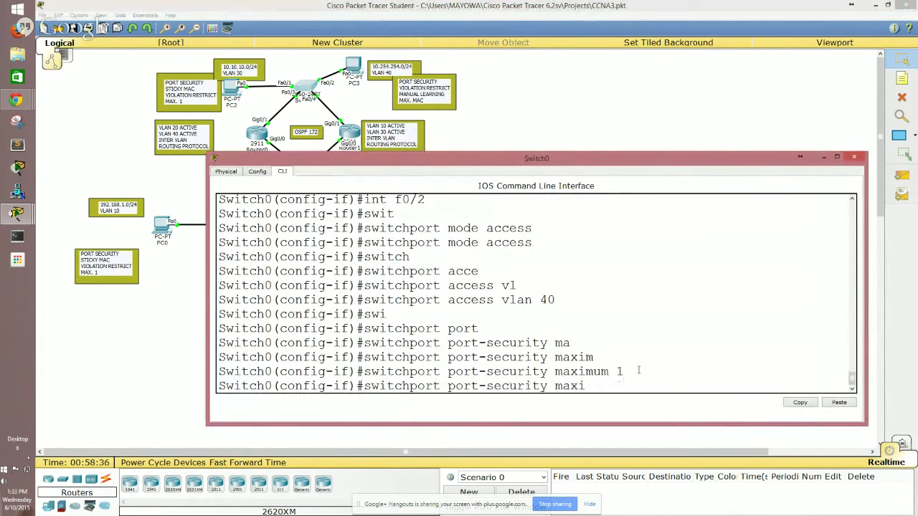
{"action": "key", "text": "BackSpace"}
{"action": "key", "text": "BackSpace"}
{"action": "type", "text": "mac"}
{"action": "key", "text": "Tab"}
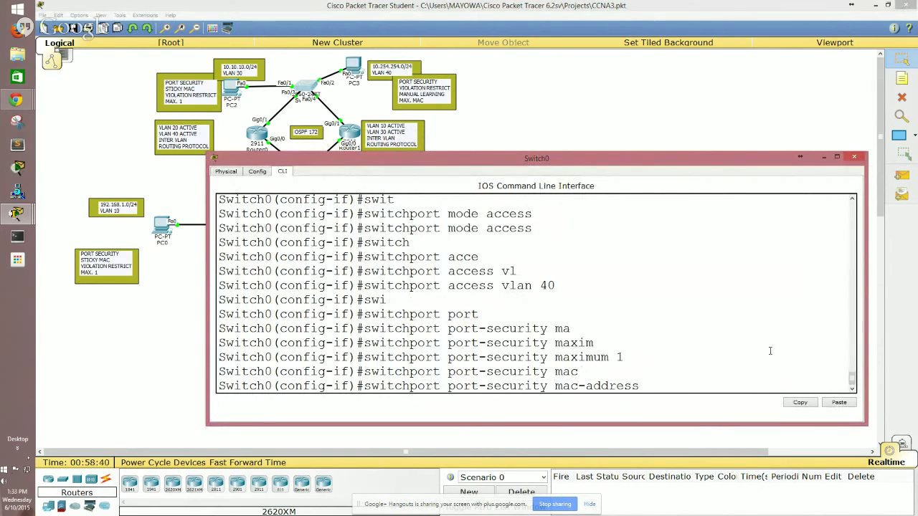
Paste the copied MAC address, clear it again and list the options of switchport port-security mac-address with ?
{"action": "right_click", "coordinate": [709, 360]}
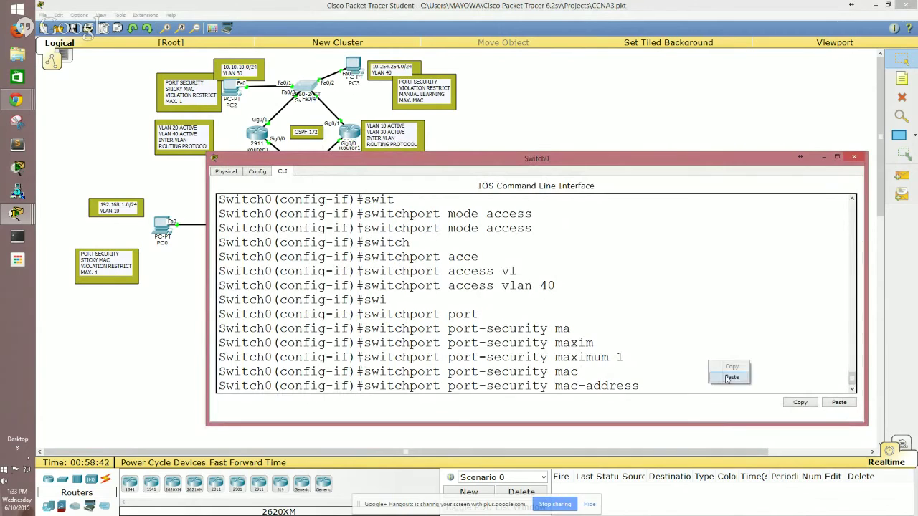
{"action": "left_click", "coordinate": [726, 377]}
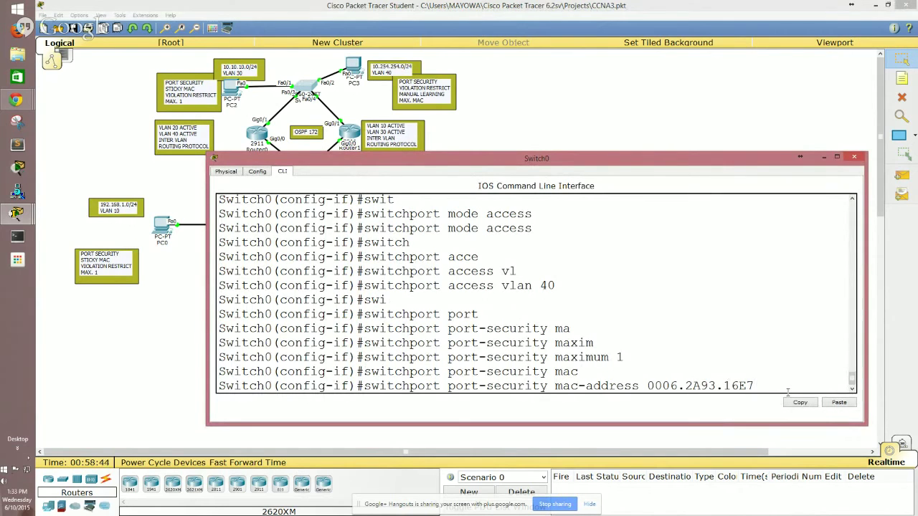
{"action": "key", "text": "BackSpace"}
{"action": "key", "text": "BackSpace"}
{"action": "key", "text": "BackSpace"}
{"action": "key", "text": "BackSpace"}
{"action": "key", "text": "BackSpace"}
{"action": "key", "text": "BackSpace"}
{"action": "key", "text": "BackSpace"}
{"action": "key", "text": "BackSpace"}
{"action": "key", "text": "BackSpace"}
{"action": "key", "text": "BackSpace"}
{"action": "key", "text": "BackSpace"}
{"action": "key", "text": "BackSpace"}
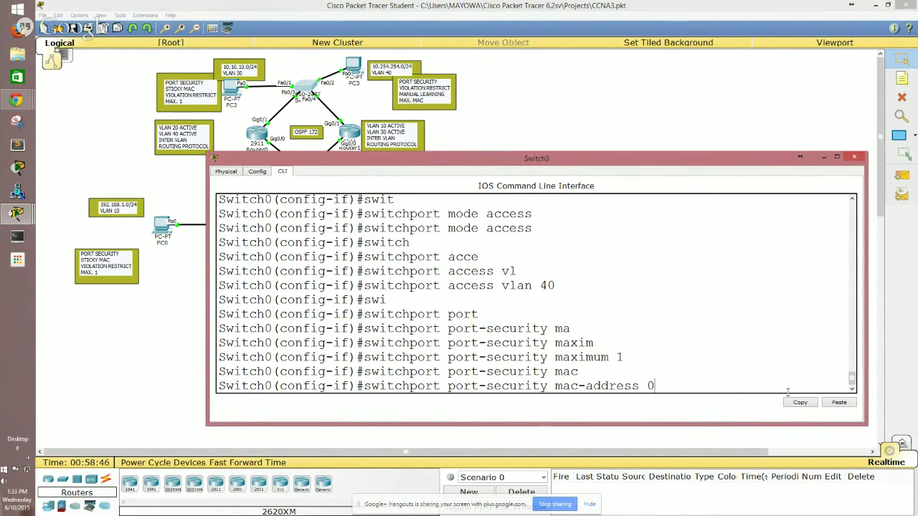
{"action": "type", "text": "?"}
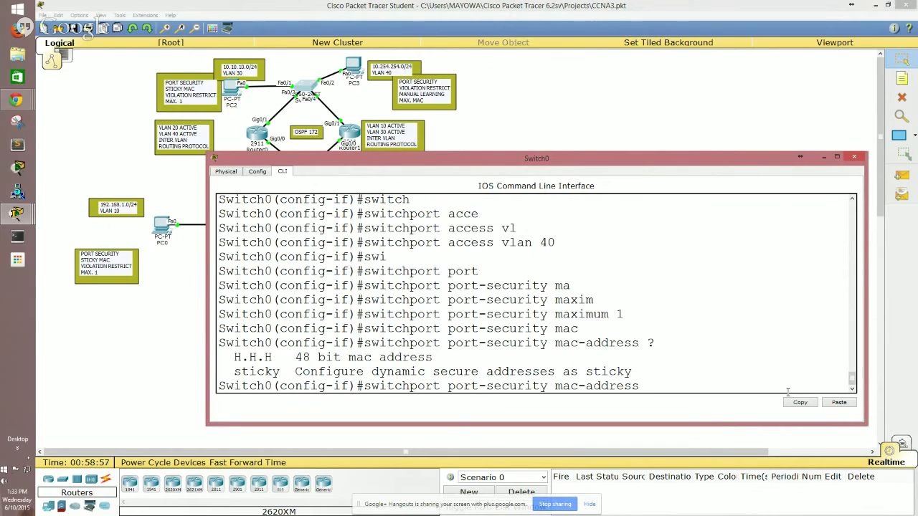
Set 0006.2A93.16E7 as the secure MAC address on interface f0/2 with switchport port-security mac-address.
{"action": "right_click", "coordinate": [779, 365]}
{"action": "left_click", "coordinate": [796, 384]}
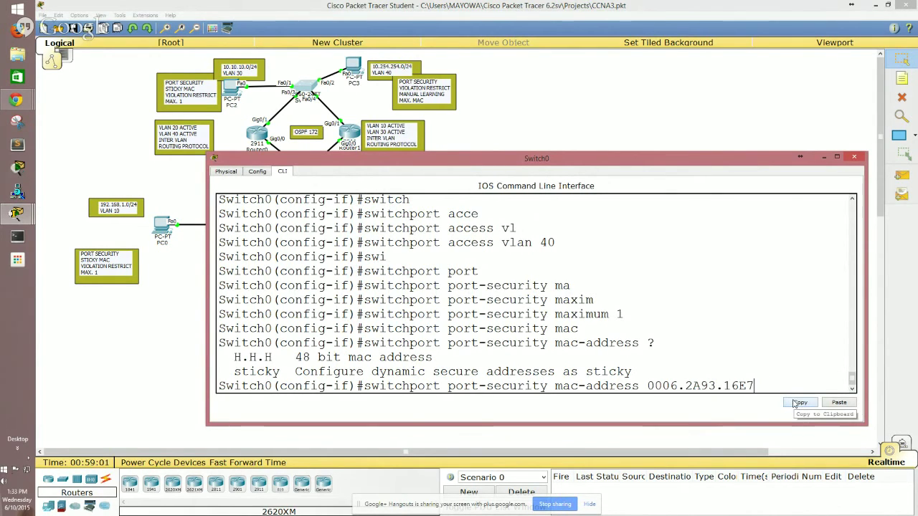
{"action": "key", "text": "Return"}
{"action": "key", "text": "Return"}
{"action": "key", "text": "Return"}
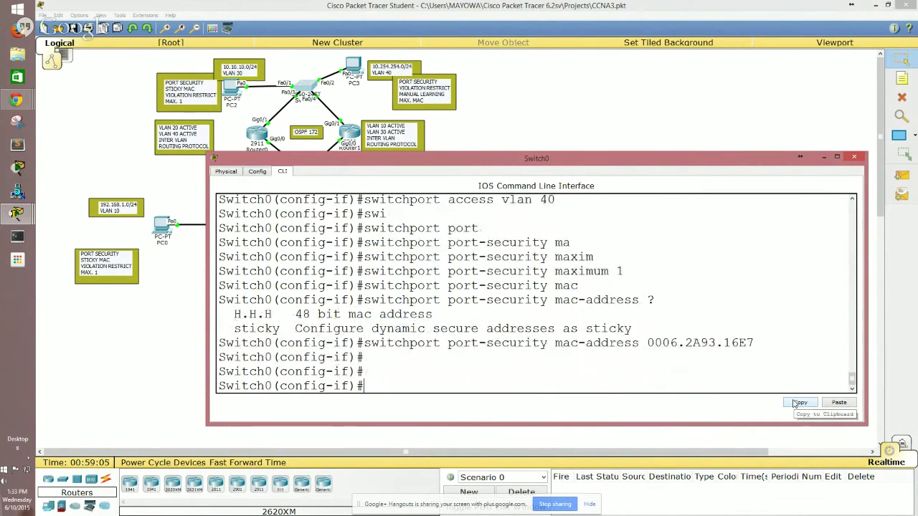
Enable port security on interface f0/2 with switchport port-security.
{"action": "type", "text": "swit"}
{"action": "key", "text": "Tab"}
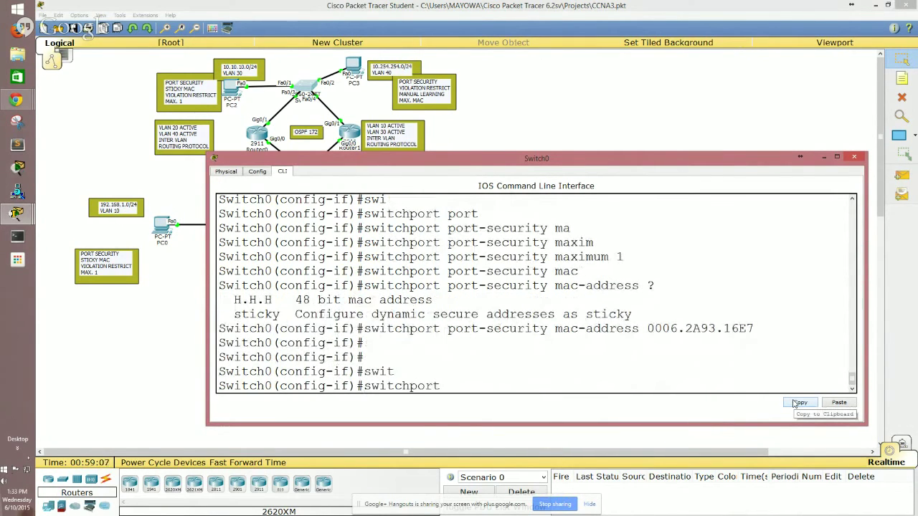
{"action": "type", "text": "port"}
{"action": "key", "text": "Tab"}
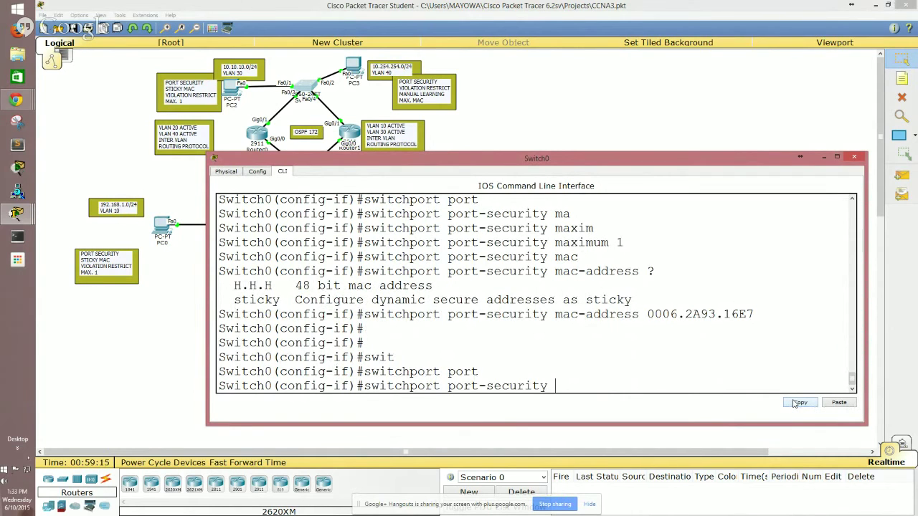
{"action": "key", "text": "Return"}
{"action": "key", "text": "Return"}
{"action": "key", "text": "Return"}
{"action": "key", "text": "Return"}
{"action": "key", "text": "Return"}
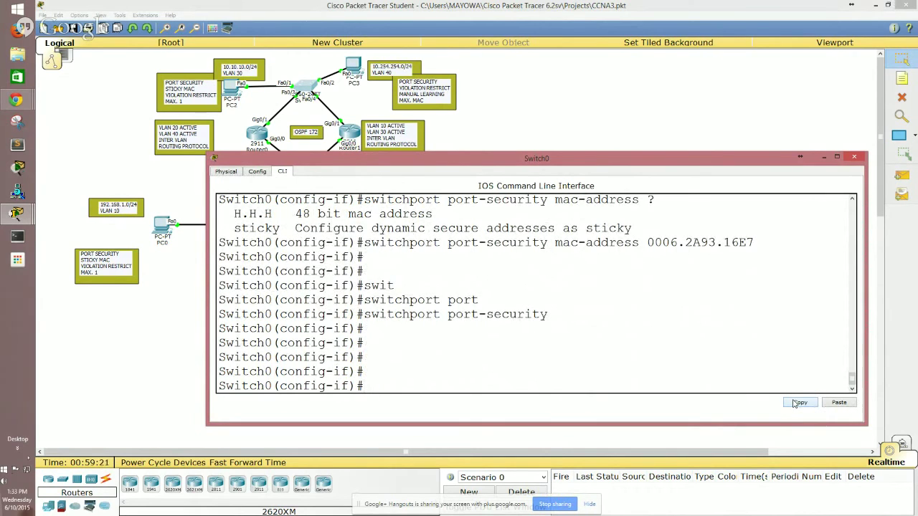
Display Switch0's port-security summary with do sh port.
{"action": "type", "text": "do sh port"}
{"action": "key", "text": "Tab"}
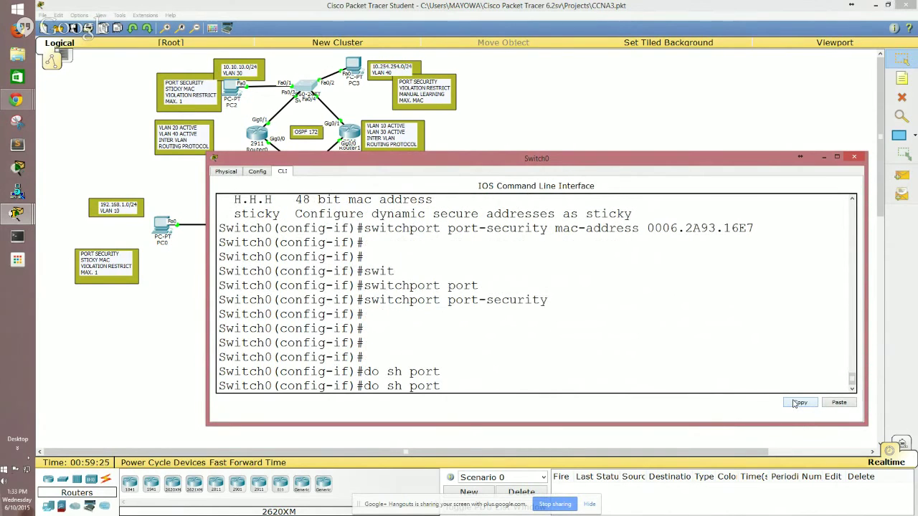
{"action": "key", "text": "Return"}
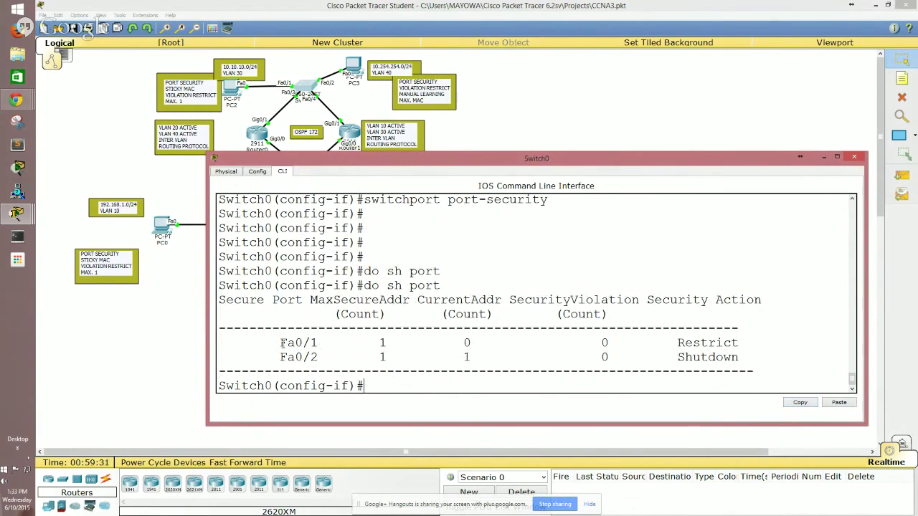
Examine the secure ports, MaxSecureAddr and CurrentAddr columns for Fa0/1 and Fa0/2 in the port-security summary.
{"action": "left_click_drag", "start_coordinate": [280, 343], "coordinate": [326, 362]}
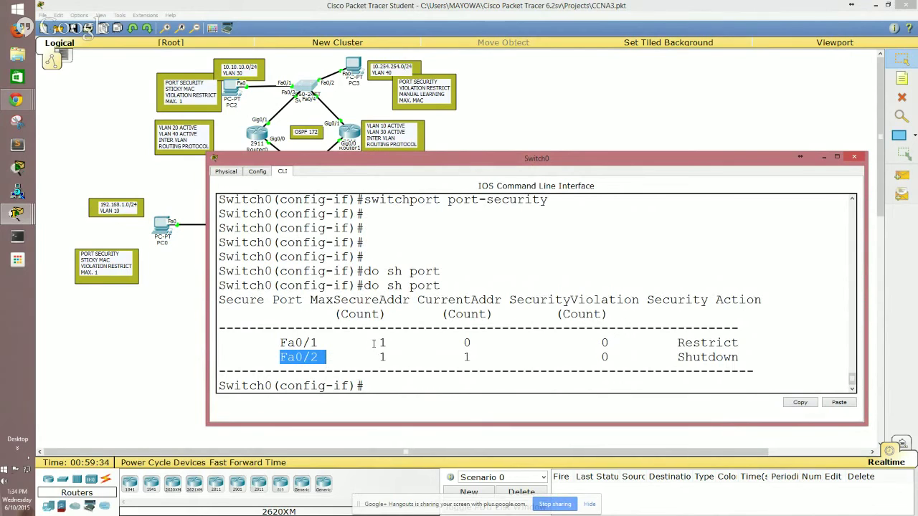
{"action": "left_click_drag", "start_coordinate": [324, 301], "coordinate": [403, 301]}
{"action": "left_click_drag", "start_coordinate": [363, 343], "coordinate": [400, 357]}
{"action": "left_click_drag", "start_coordinate": [429, 300], "coordinate": [497, 300]}
{"action": "left_click", "coordinate": [461, 345]}
{"action": "left_click_drag", "start_coordinate": [462, 346], "coordinate": [470, 345]}
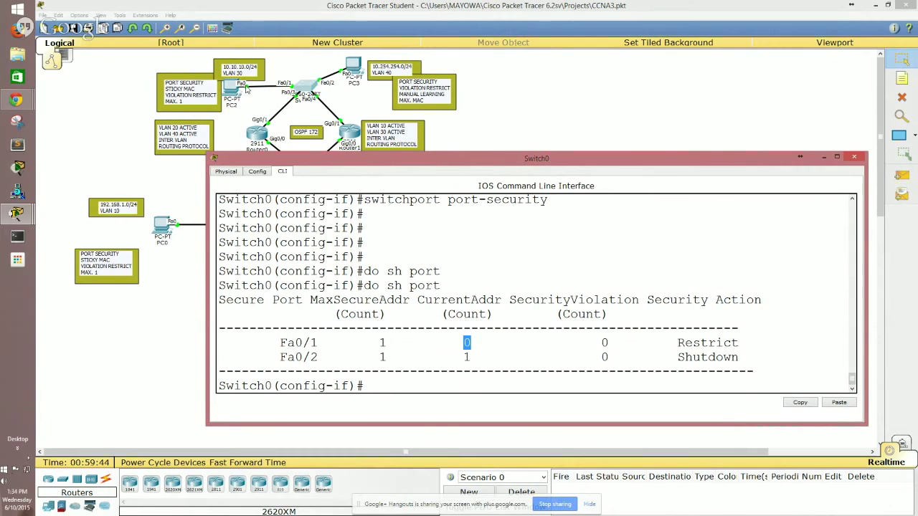
{"action": "mouse_move", "coordinate": [465, 362]}
{"action": "left_mouse_down"}
{"action": "mouse_move", "coordinate": [739, 359]}
{"action": "mouse_move", "coordinate": [471, 363]}
{"action": "left_mouse_up"}
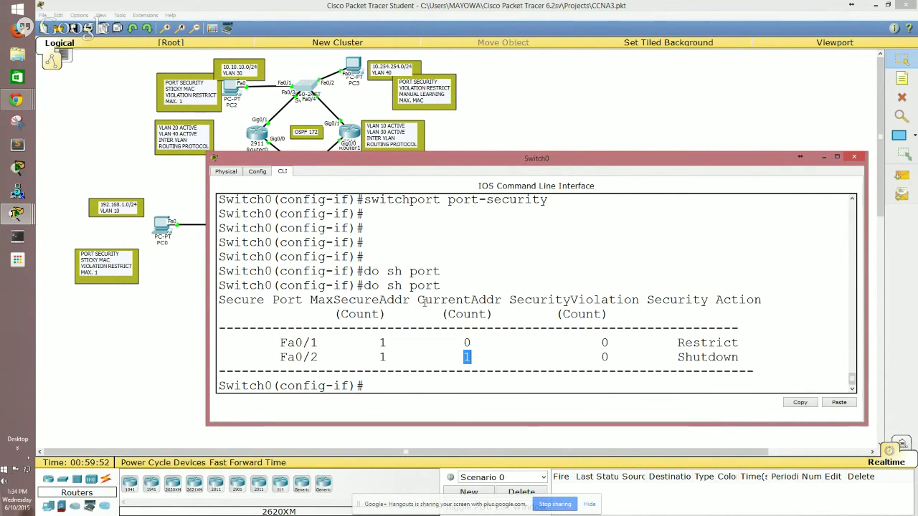
{"action": "left_click_drag", "start_coordinate": [425, 301], "coordinate": [489, 314]}
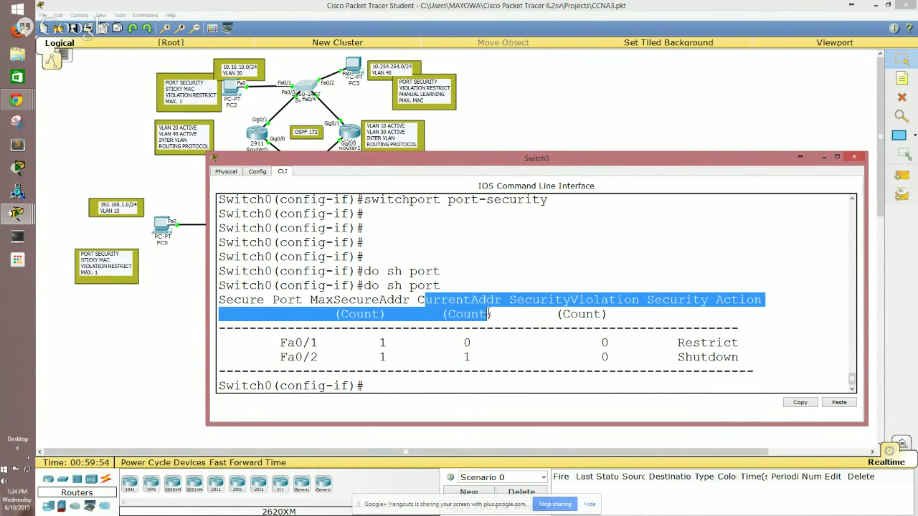
{"action": "left_click", "coordinate": [491, 308]}
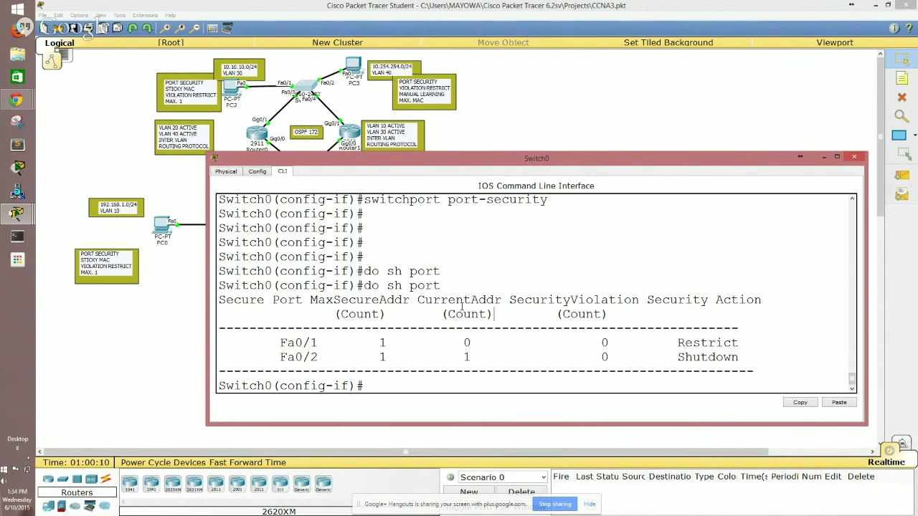
{"action": "left_click_drag", "start_coordinate": [417, 300], "coordinate": [502, 301]}
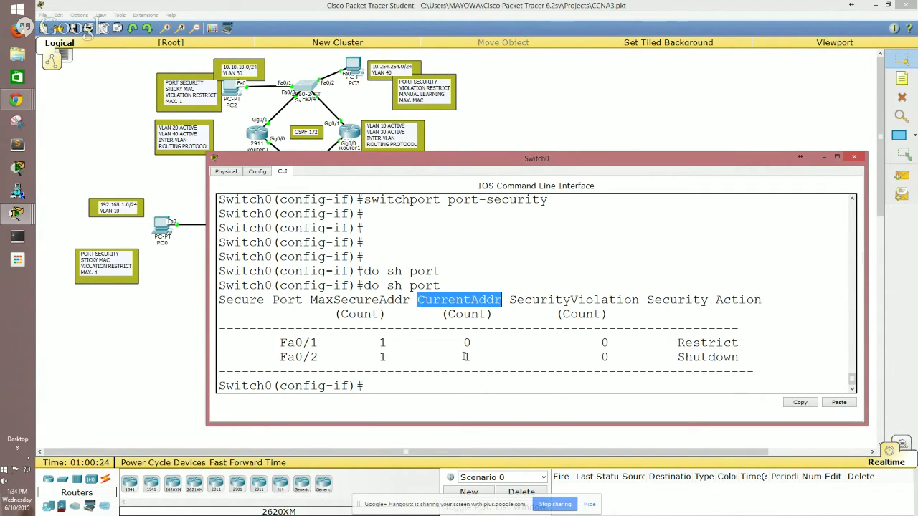
Switch PC3's IPv4 configuration to DHCP and back to Static, and return to Switch0's CLI.
{"action": "left_click", "coordinate": [355, 66]}
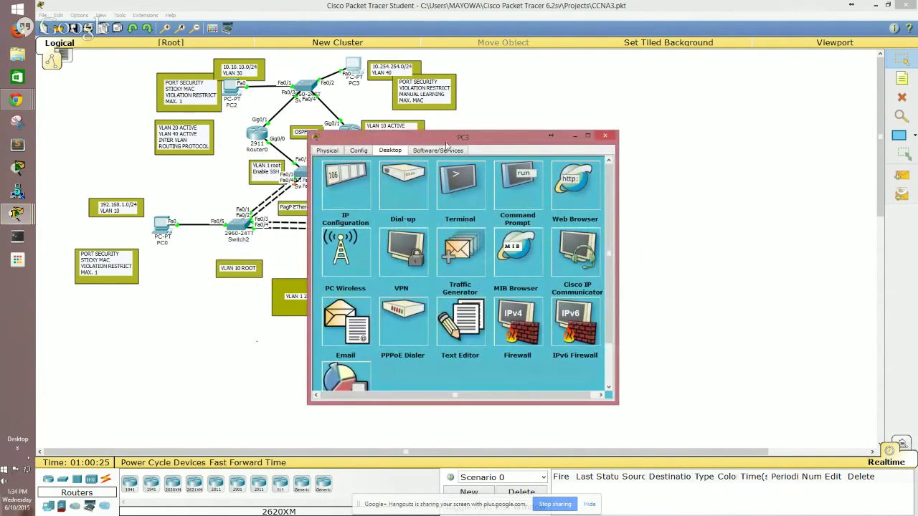
{"action": "left_click", "coordinate": [349, 185]}
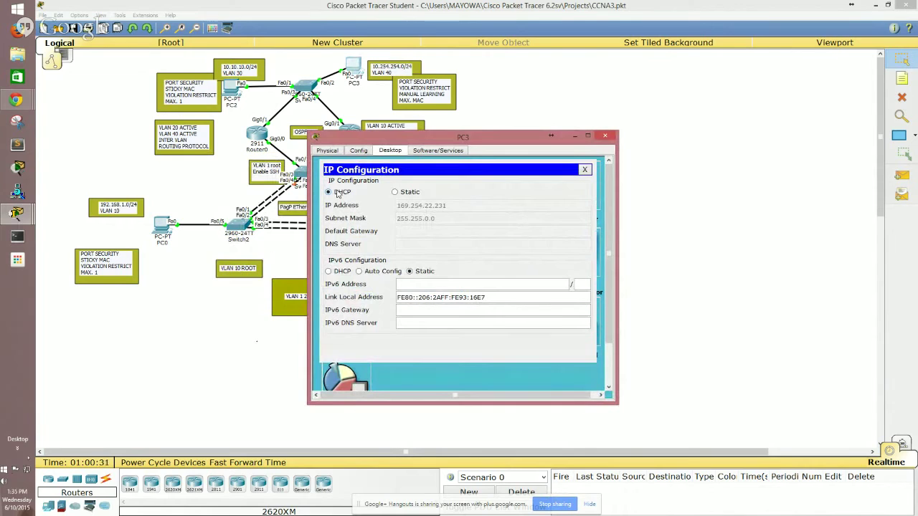
{"action": "left_click", "coordinate": [339, 194]}
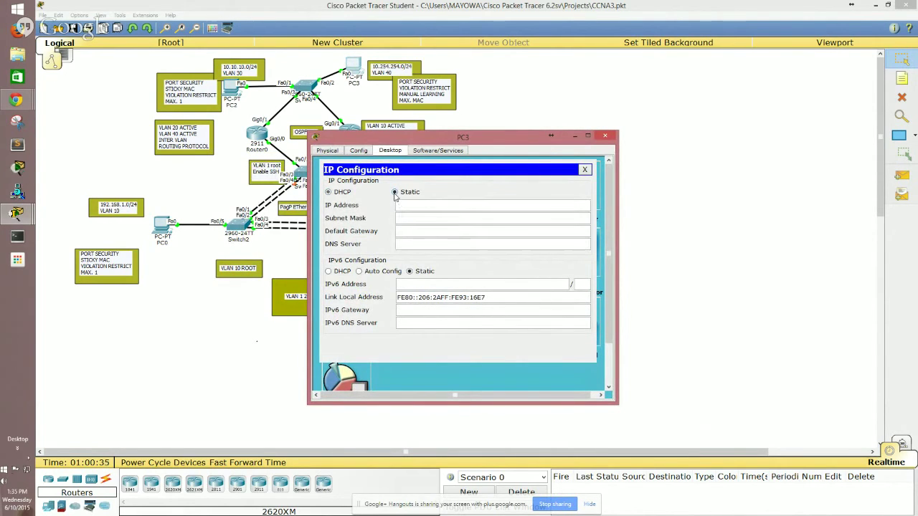
{"action": "left_click", "coordinate": [395, 194]}
{"action": "left_click", "coordinate": [524, 121]}
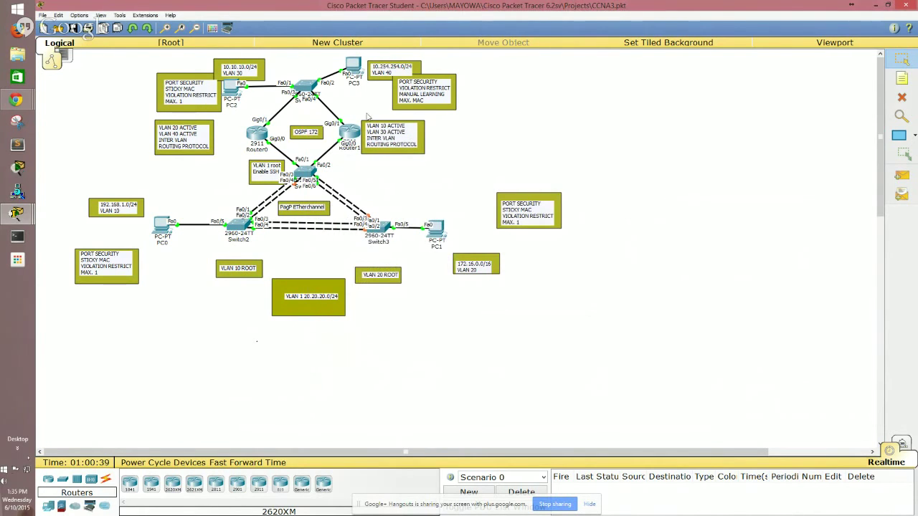
{"action": "left_click", "coordinate": [308, 88]}
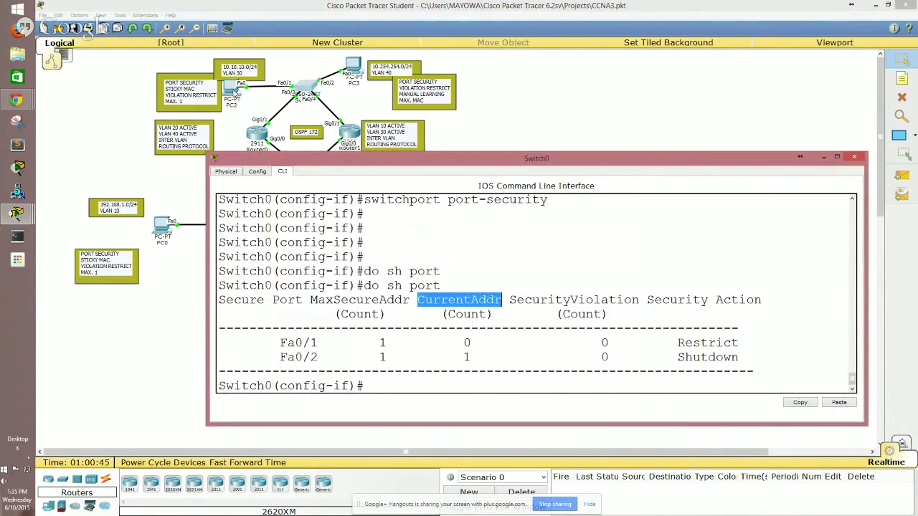
View PC2's IP configuration, close it and return to Switch0's CLI.
{"action": "left_click", "coordinate": [234, 92]}
{"action": "left_click", "coordinate": [390, 150]}
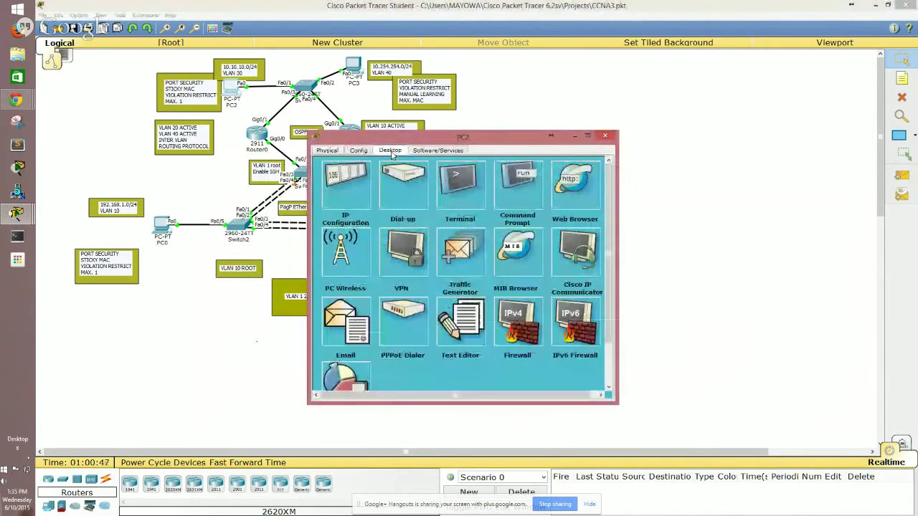
{"action": "left_click", "coordinate": [362, 191]}
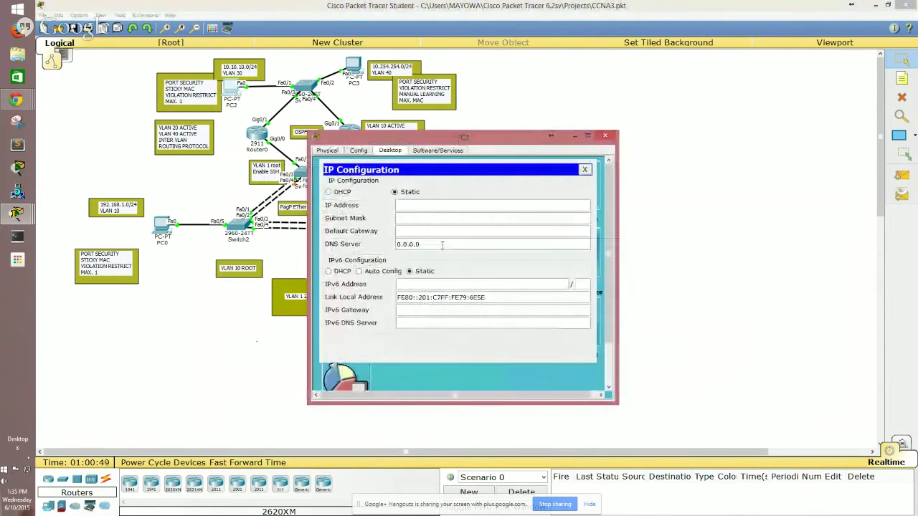
{"action": "left_click", "coordinate": [605, 136]}
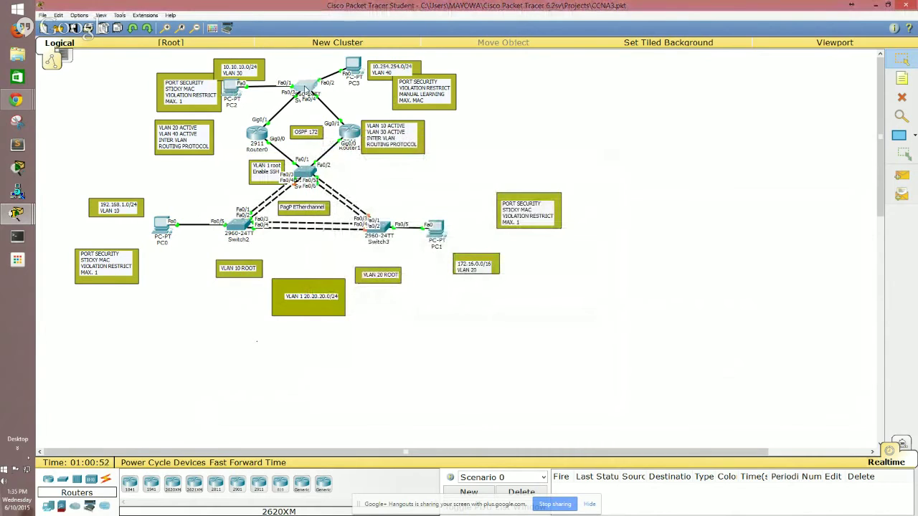
{"action": "left_click", "coordinate": [305, 90]}
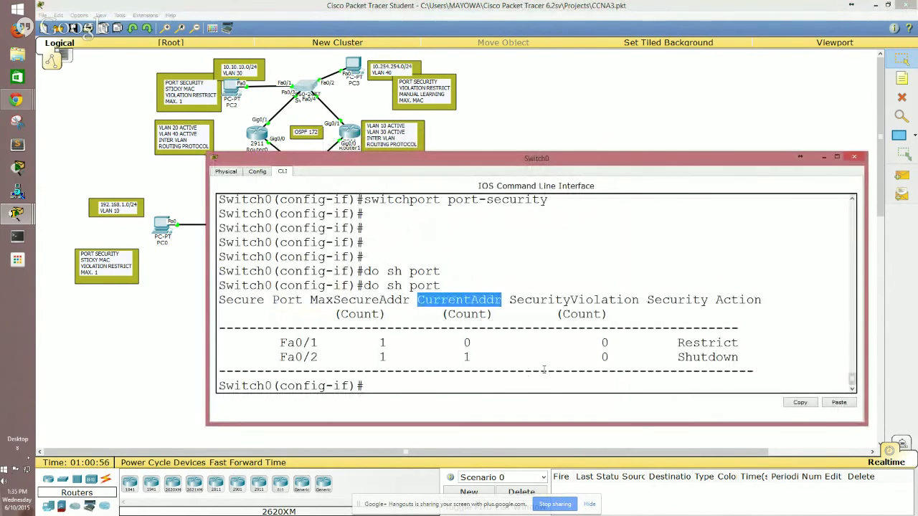
Examine the SecurityViolation and Security Action columns, including the action set for Fa0/2.
{"action": "left_click_drag", "start_coordinate": [509, 300], "coordinate": [598, 319]}
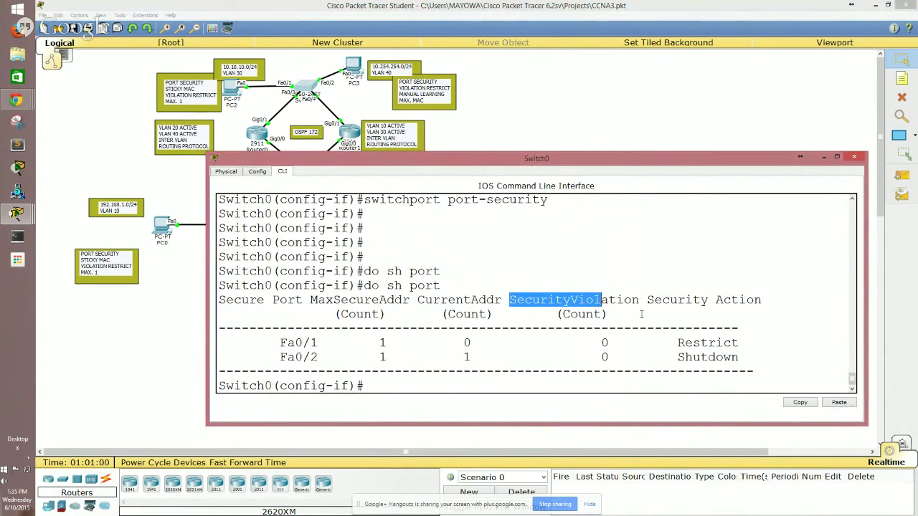
{"action": "left_click_drag", "start_coordinate": [653, 302], "coordinate": [689, 317]}
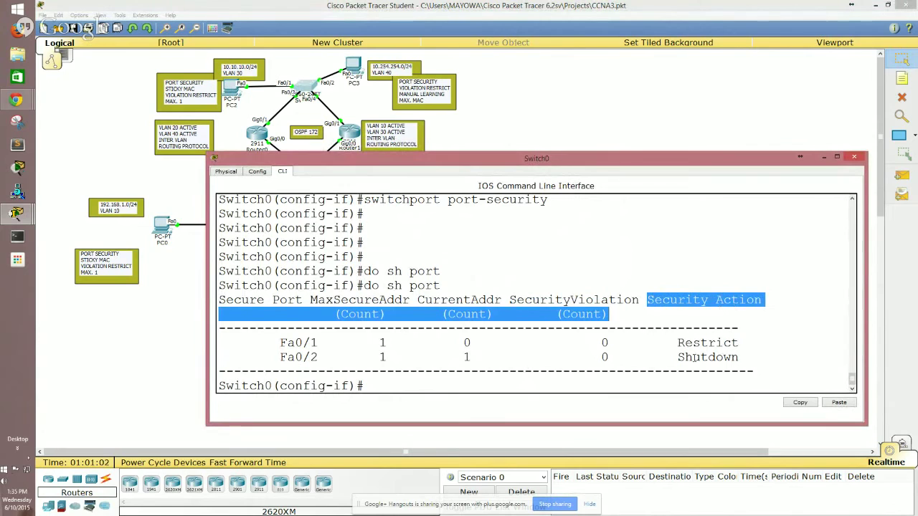
{"action": "left_click_drag", "start_coordinate": [677, 358], "coordinate": [739, 358]}
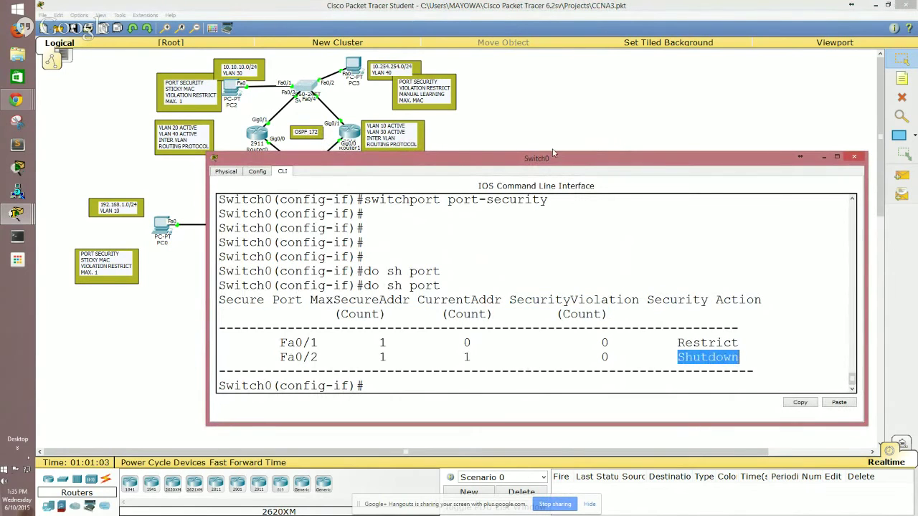
{"action": "left_click", "coordinate": [552, 345]}
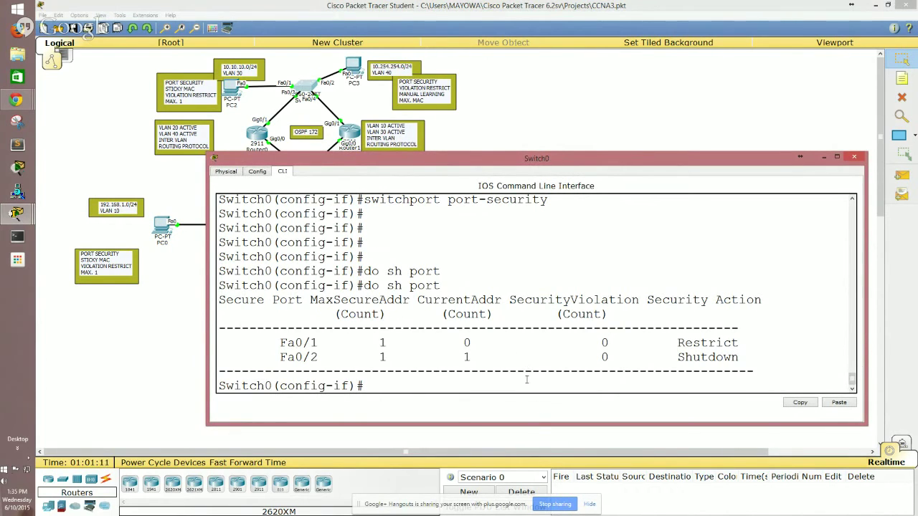
Set the violation mode on interface f0/2 to restrict with switchport port-security violation restrict.
{"action": "type", "text": "int f0/2"}
{"action": "key", "text": "Return"}
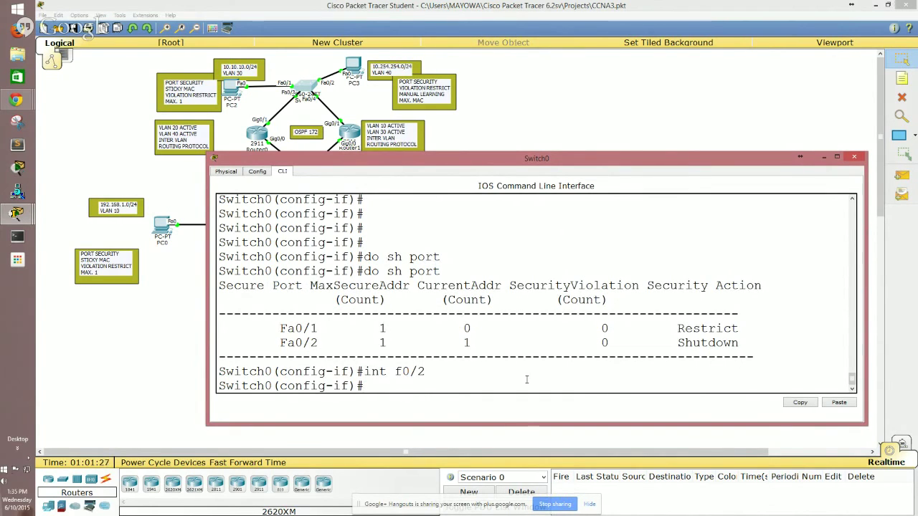
{"action": "type", "text": "swi"}
{"action": "key", "text": "Tab"}
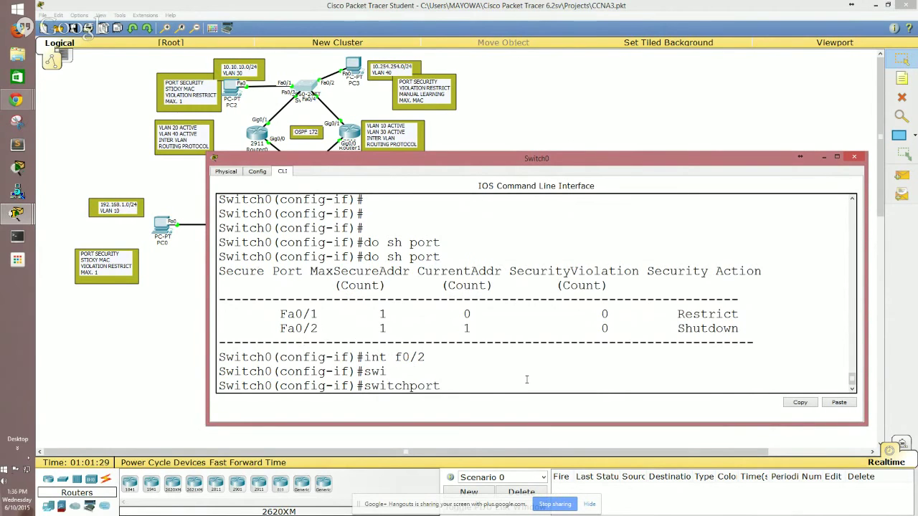
{"action": "type", "text": "por"}
{"action": "key", "text": "Tab"}
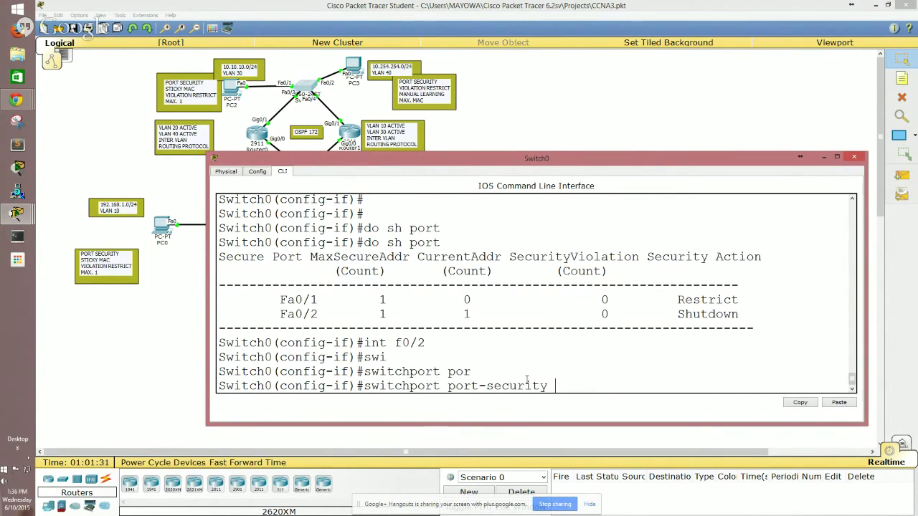
{"action": "type", "text": "v"}
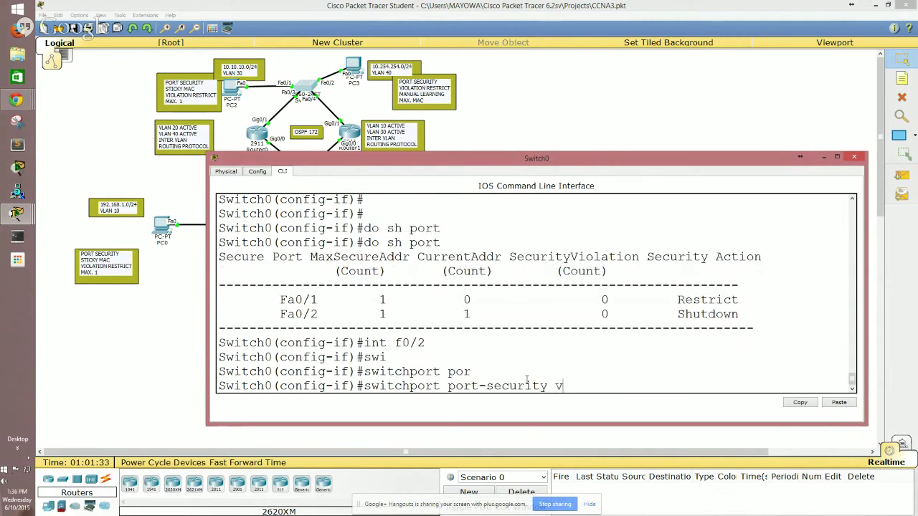
{"action": "type", "text": "io"}
{"action": "key", "text": "Tab"}
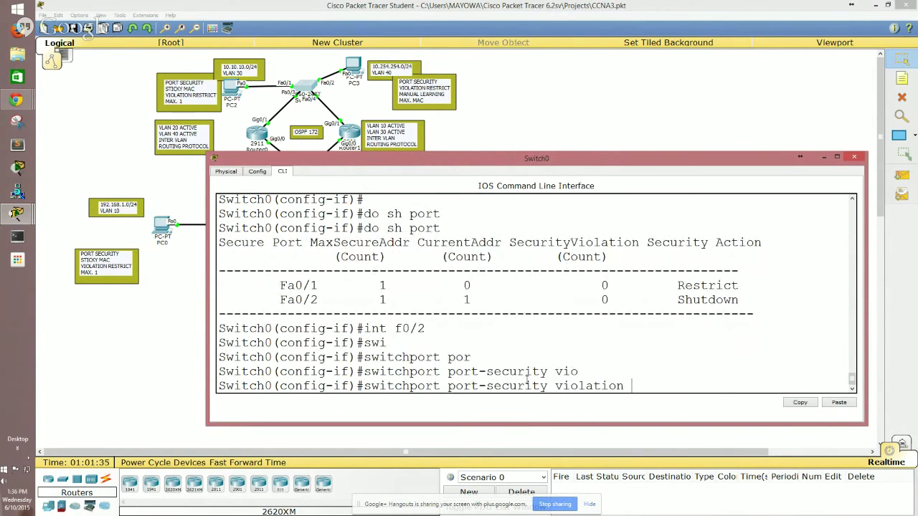
{"action": "type", "text": "res"}
{"action": "key", "text": "Tab"}
{"action": "type", "text": "?"}
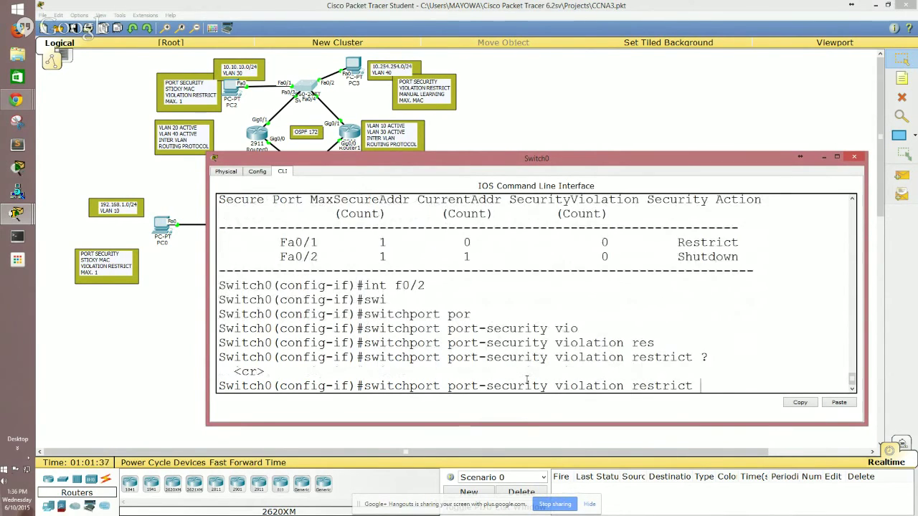
{"action": "key", "text": "Return"}
{"action": "key", "text": "Return"}
{"action": "key", "text": "Return"}
{"action": "key", "text": "Return"}
{"action": "key", "text": "Return"}
{"action": "key", "text": "Return"}
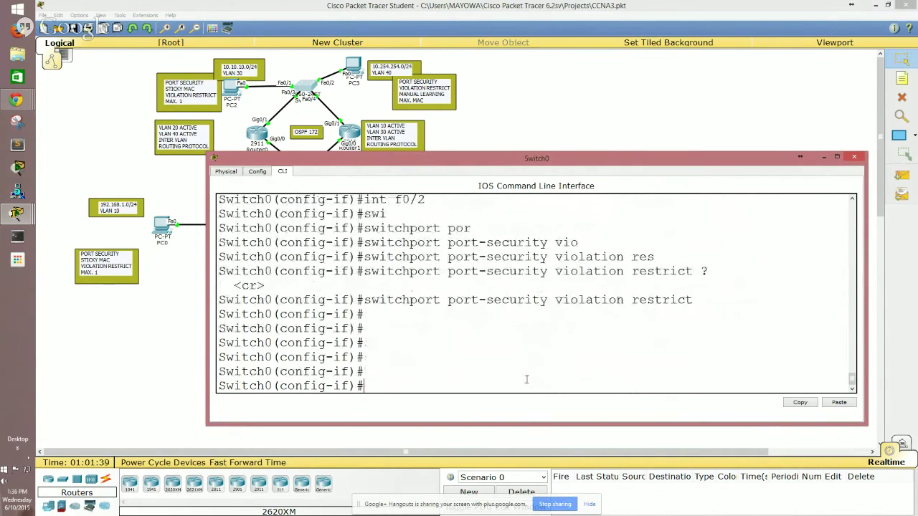
Rerun do sh port to check the security action of Fa0/1 and Fa0/2.
{"action": "key", "text": "Up"}
{"action": "key", "text": "Up"}
{"action": "key", "text": "Up"}
{"action": "key", "text": "Up"}
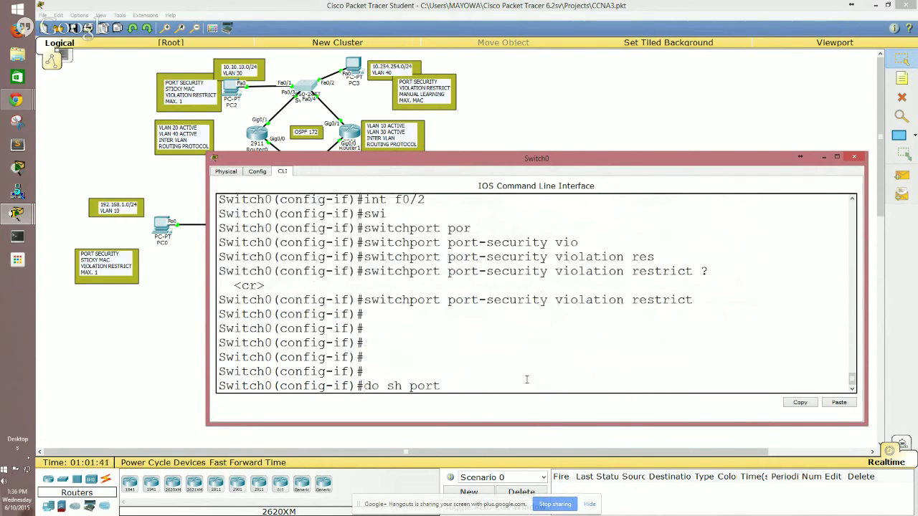
{"action": "key", "text": "Up"}
{"action": "key", "text": "Return"}
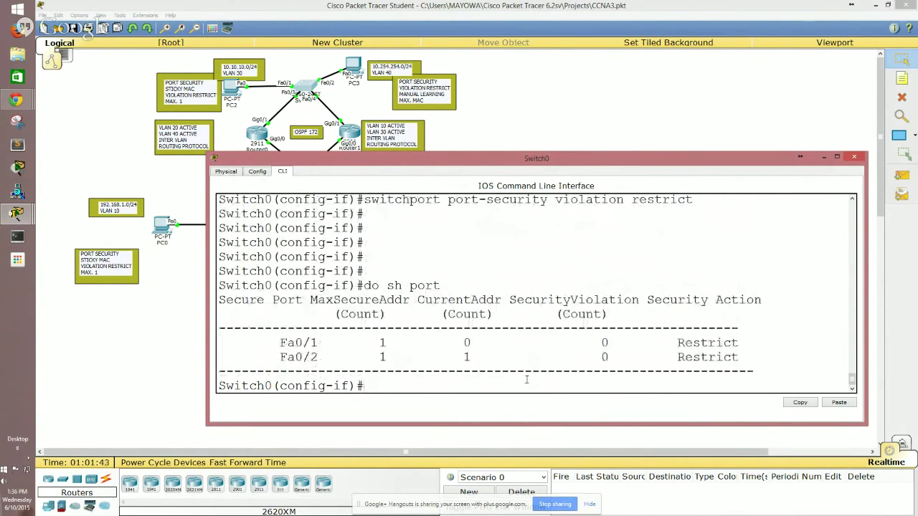
{"action": "key", "text": "Return"}
{"action": "key", "text": "Return"}
{"action": "key", "text": "Return"}
{"action": "key", "text": "Return"}
{"action": "key", "text": "Return"}
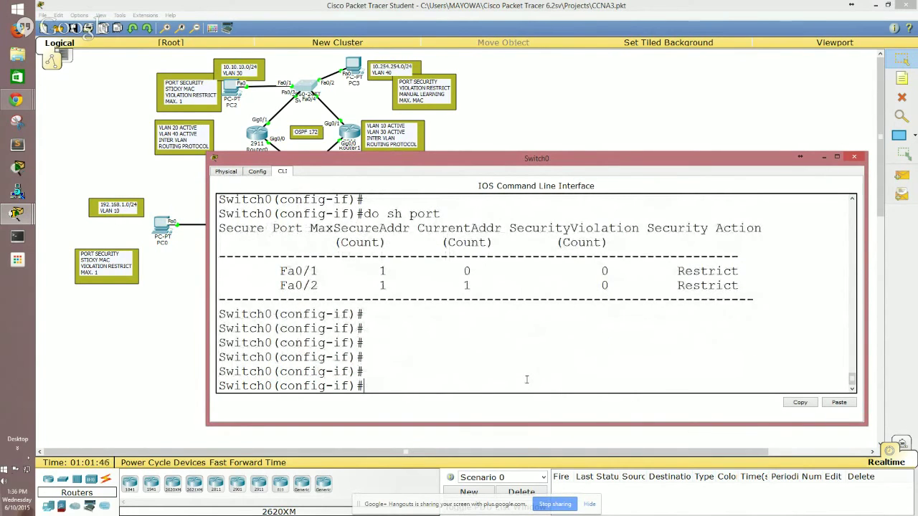
Save Switch0's running configuration to startup-config with do copy ru st, accepting the default destination filename.
{"action": "type", "text": "do co"}
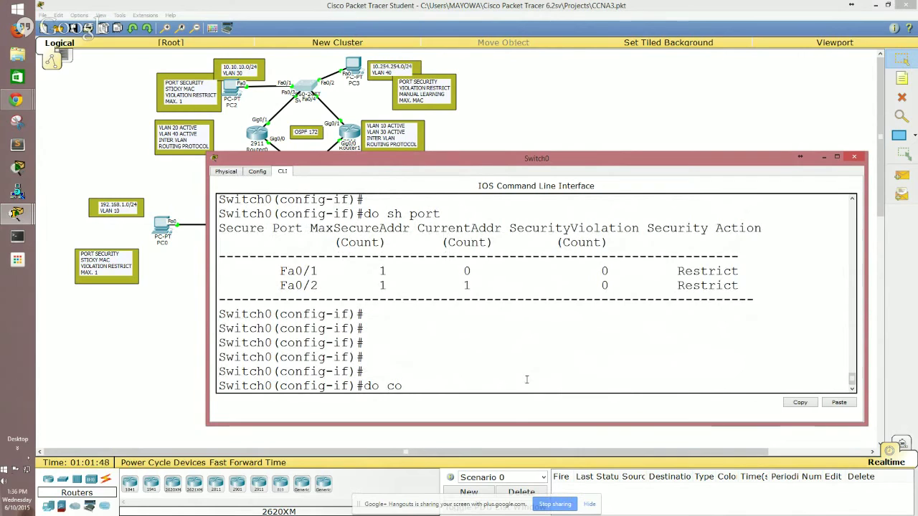
{"action": "type", "text": "py ru"}
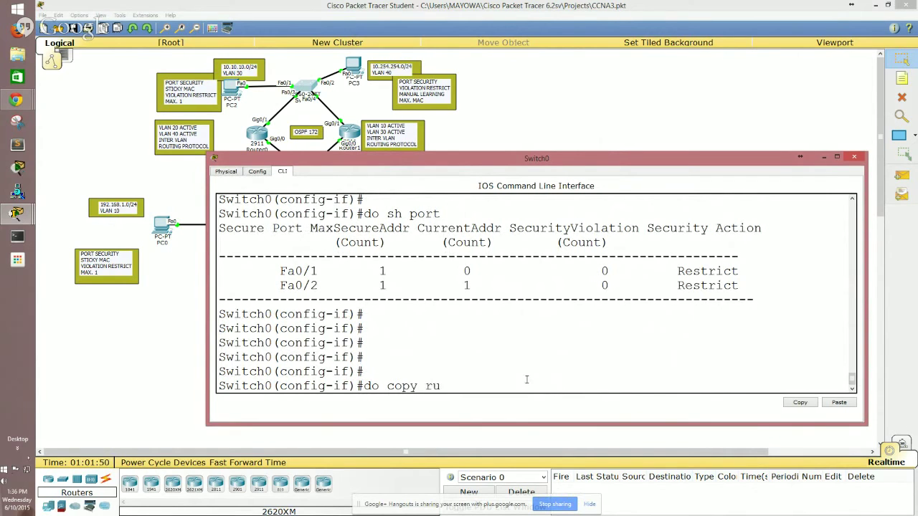
{"action": "type", "text": " st"}
{"action": "key", "text": "Return"}
{"action": "key", "text": "Return"}
{"action": "key", "text": "Return"}
{"action": "key", "text": "Return"}
{"action": "key", "text": "Return"}
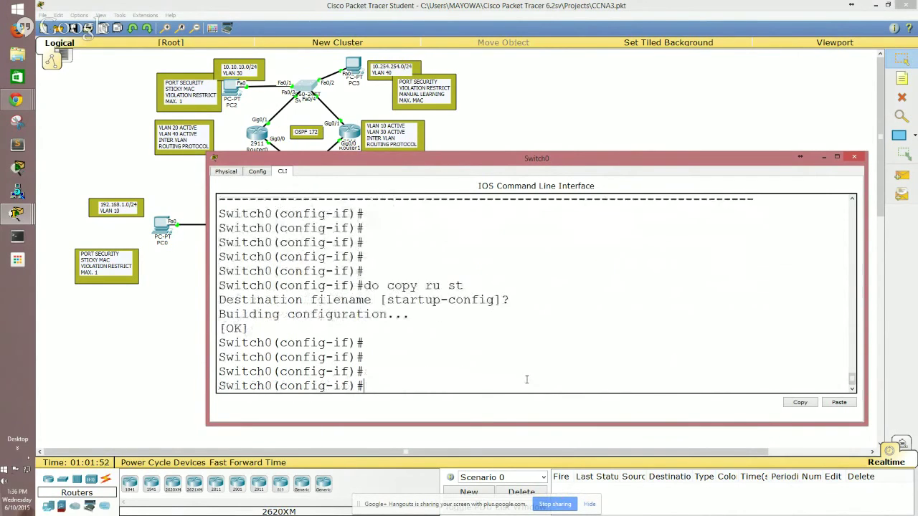
{"action": "key", "text": "Return"}
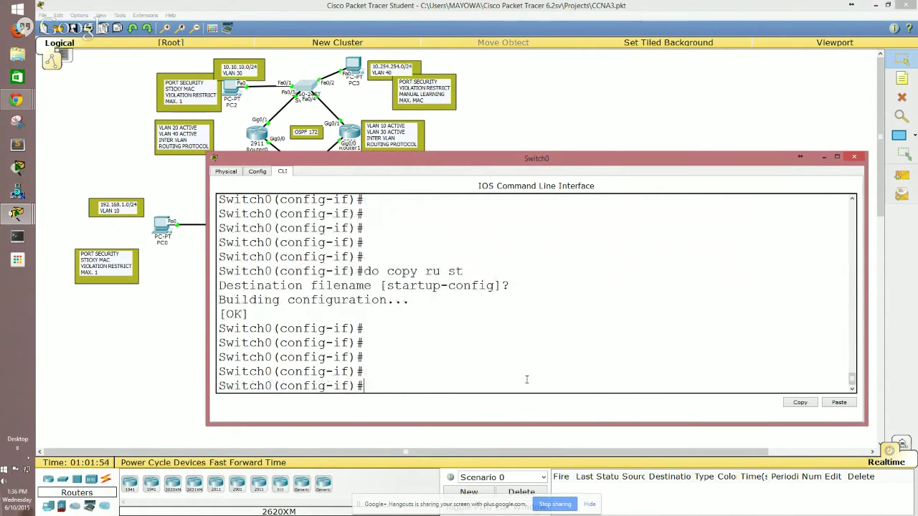
Display the port security details of interface f0/1 with do sh port int f0/1.
{"action": "type", "text": "show"}
{"action": "key", "text": "BackSpace"}
{"action": "key", "text": "BackSpace"}
{"action": "key", "text": "BackSpace"}
{"action": "type", "text": "do sh "}
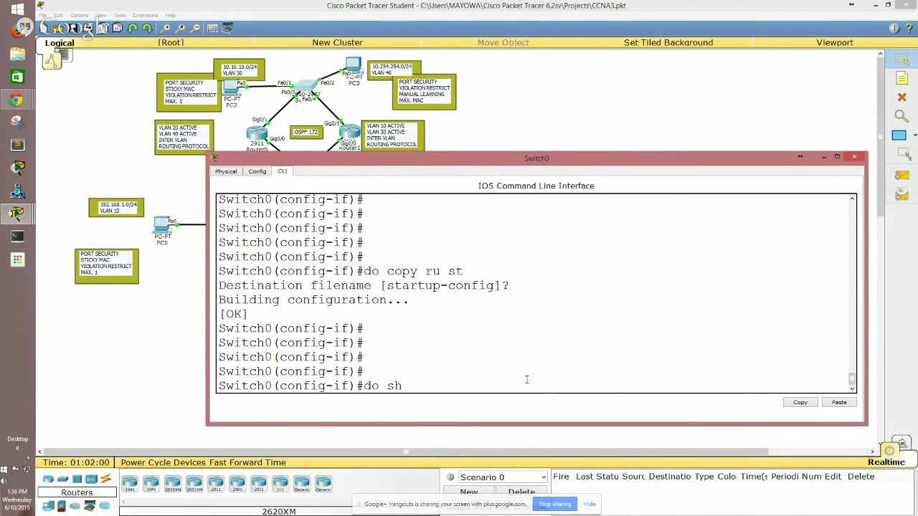
{"action": "type", "text": "port int f0/1"}
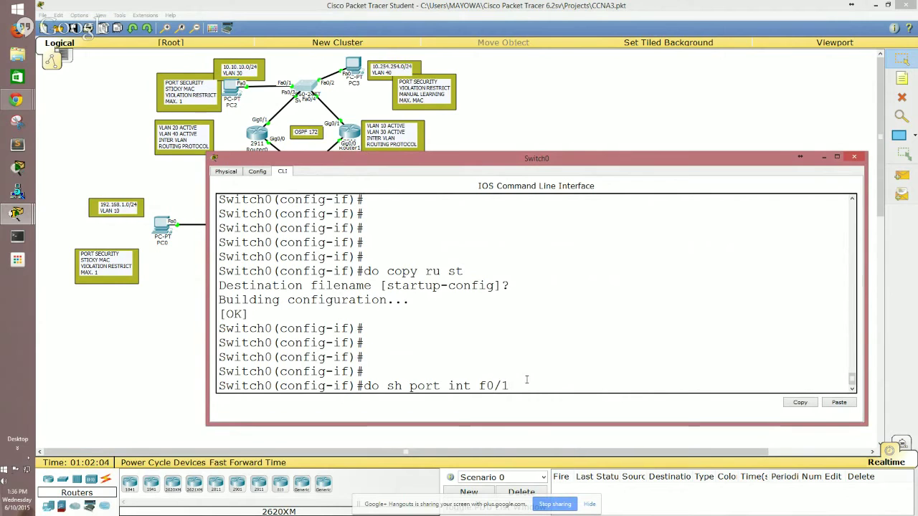
{"action": "key", "text": "Return"}
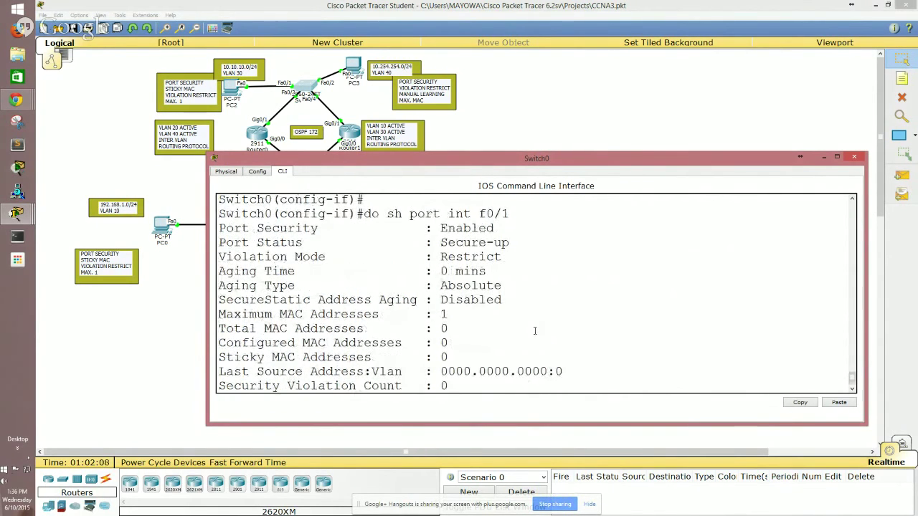
Examine f0/1's port security status, aging settings, sticky MAC addresses, last source address and violation count.
{"action": "left_click_drag", "start_coordinate": [226, 228], "coordinate": [495, 228]}
{"action": "left_click_drag", "start_coordinate": [219, 242], "coordinate": [522, 242]}
{"action": "left_click_drag", "start_coordinate": [264, 272], "coordinate": [486, 272]}
{"action": "left_click_drag", "start_coordinate": [256, 287], "coordinate": [503, 287]}
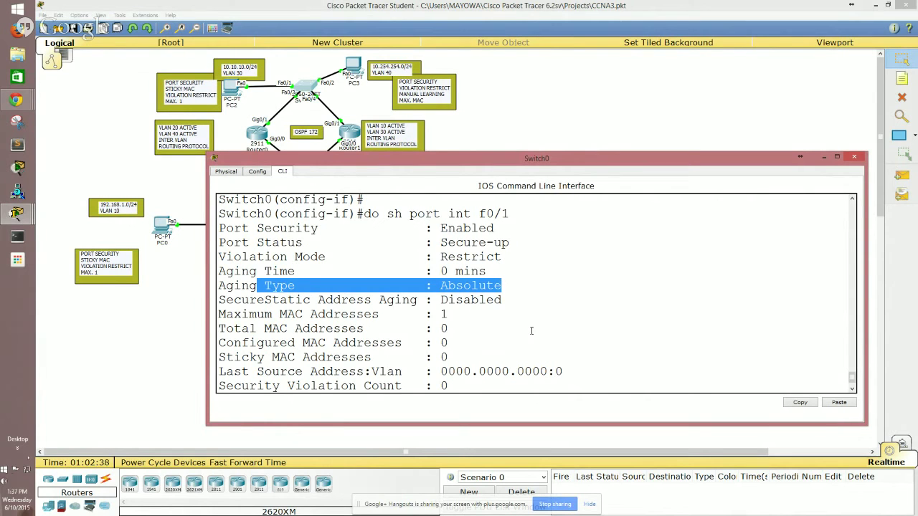
{"action": "scroll", "coordinate": [526, 331], "scroll_direction": "down", "scroll_amount": 1}
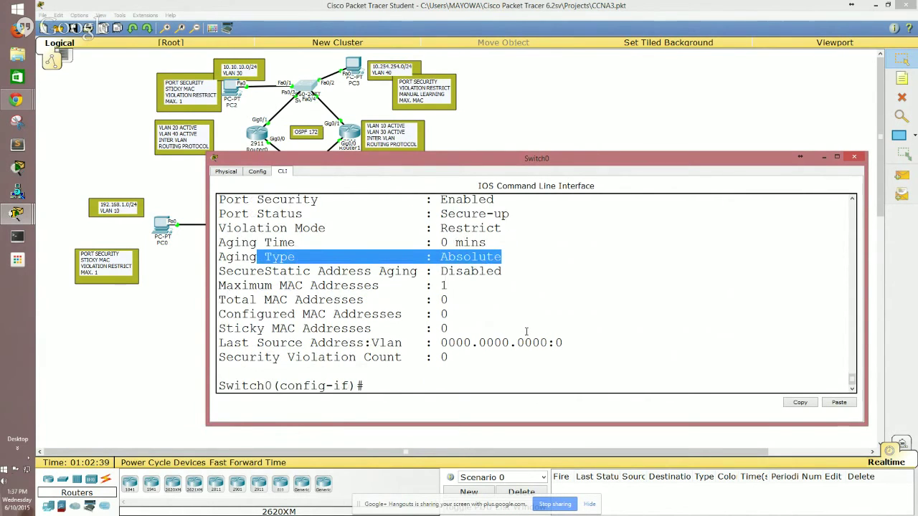
{"action": "left_click", "coordinate": [218, 332]}
{"action": "left_click_drag", "start_coordinate": [218, 328], "coordinate": [473, 328]}
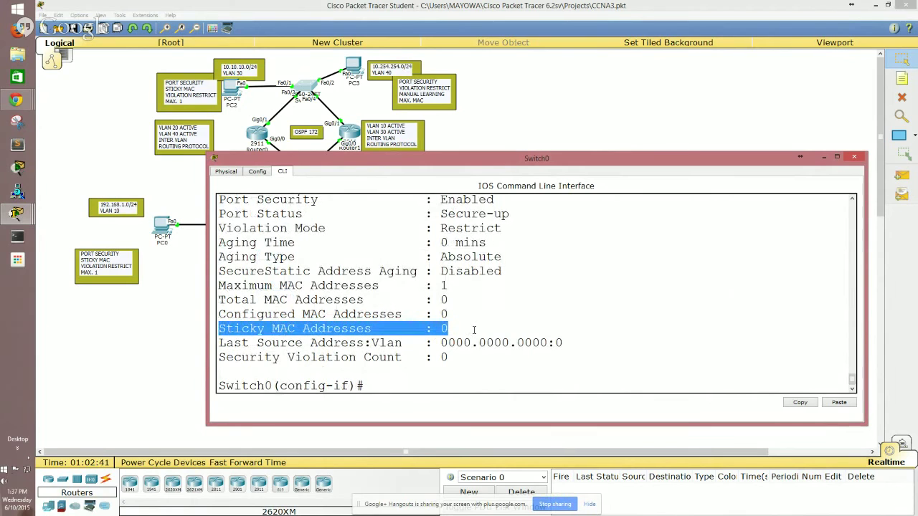
{"action": "left_click_drag", "start_coordinate": [220, 343], "coordinate": [576, 349]}
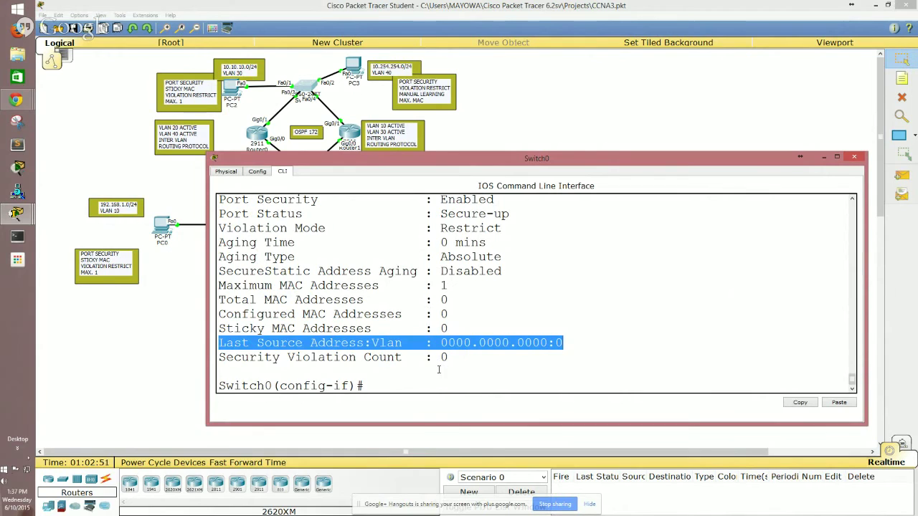
{"action": "left_click_drag", "start_coordinate": [242, 358], "coordinate": [413, 368]}
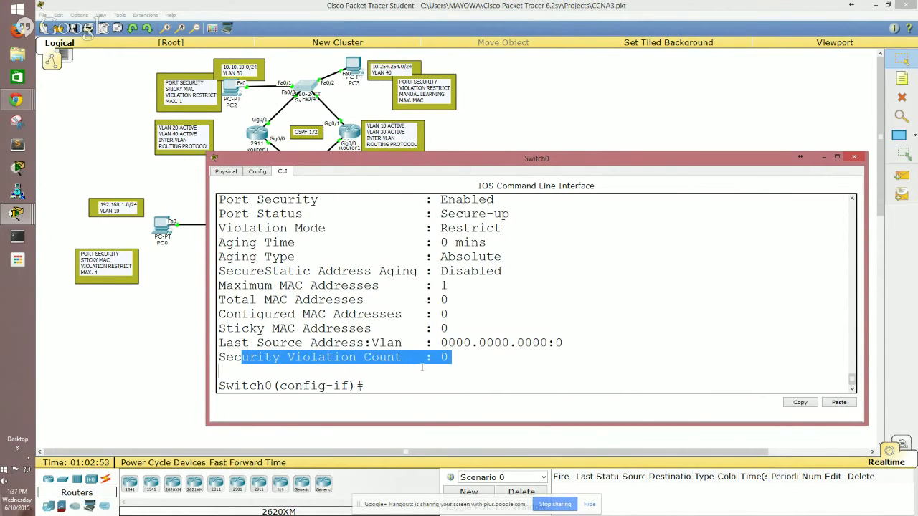
Leave interface configuration mode and return to privileged EXEC mode with end.
{"action": "left_click", "coordinate": [433, 387]}
{"action": "type", "text": "end"}
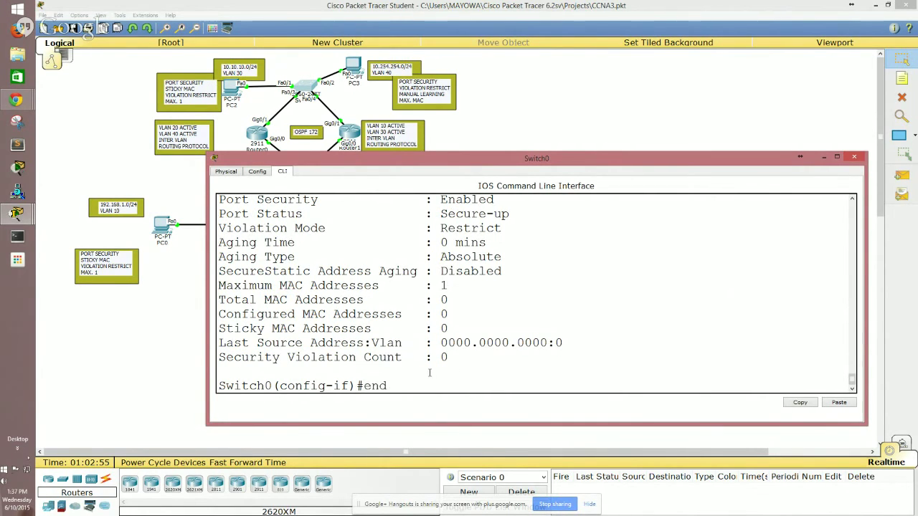
{"action": "key", "text": "Return"}
{"action": "key", "text": "Return"}
{"action": "key", "text": "Return"}
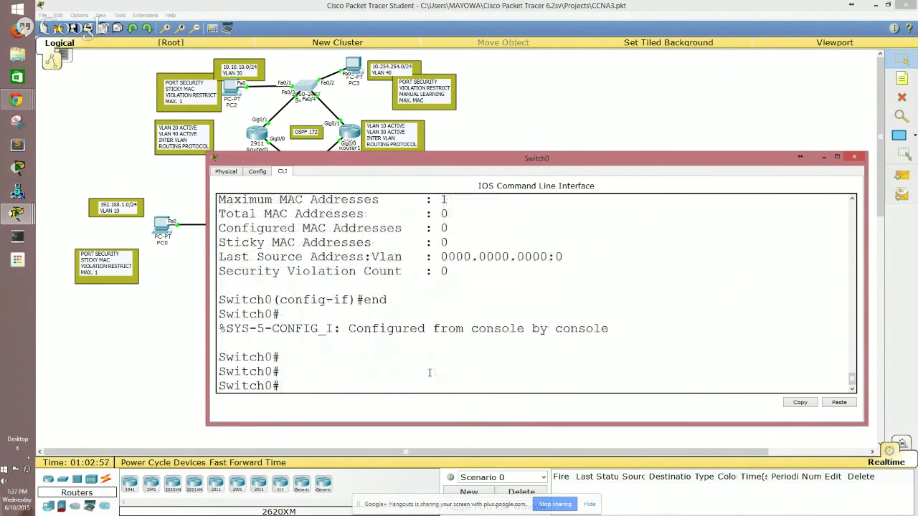
Query the command help for sh port-security, its int option and the options available for f0/2.
{"action": "type", "text": "sh"}
{"action": "key", "text": "Tab"}
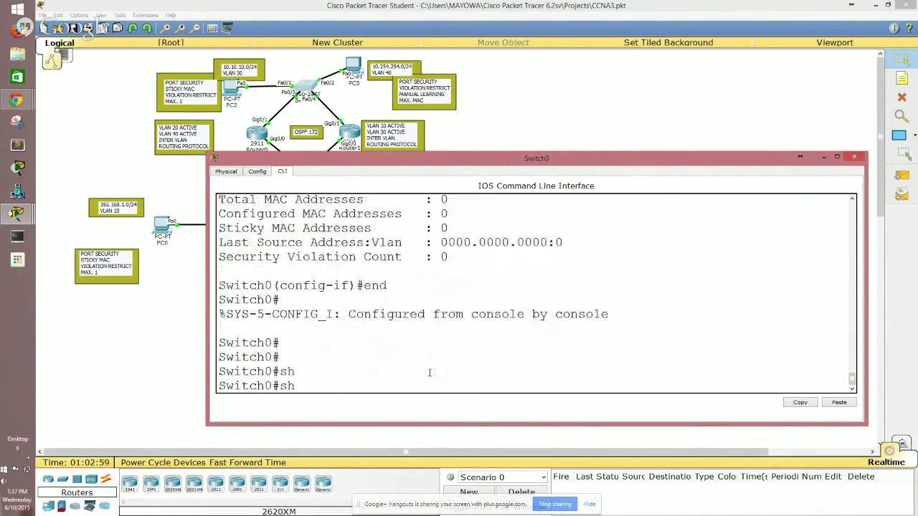
{"action": "type", "text": "por"}
{"action": "key", "text": "Tab"}
{"action": "type", "text": "?"}
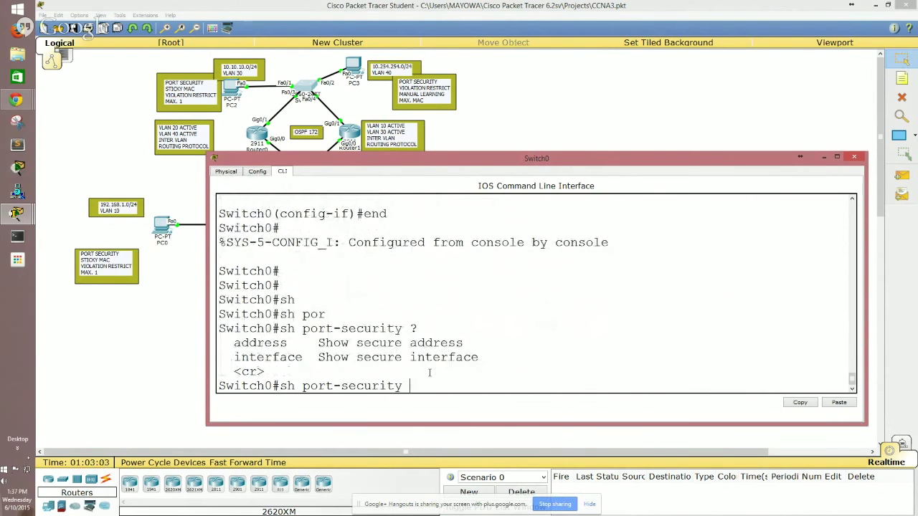
{"action": "type", "text": "int ?"}
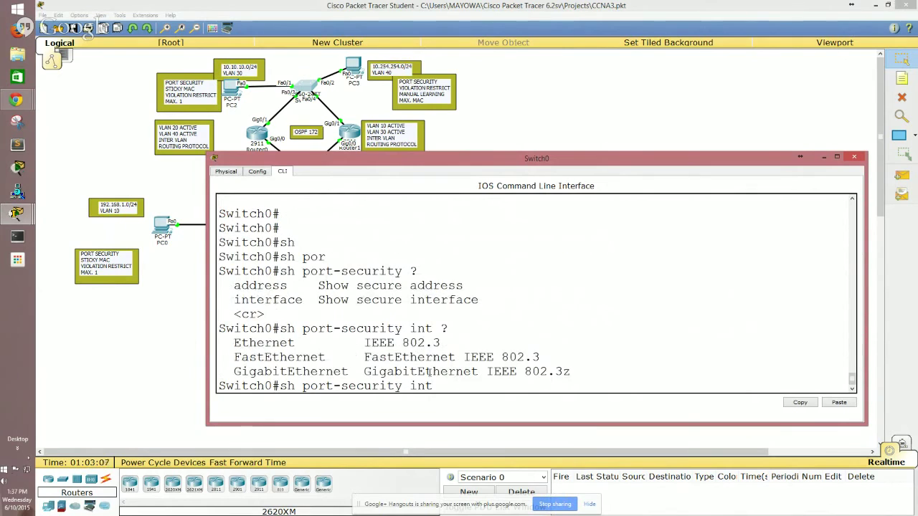
{"action": "type", "text": "f0/2 ?"}
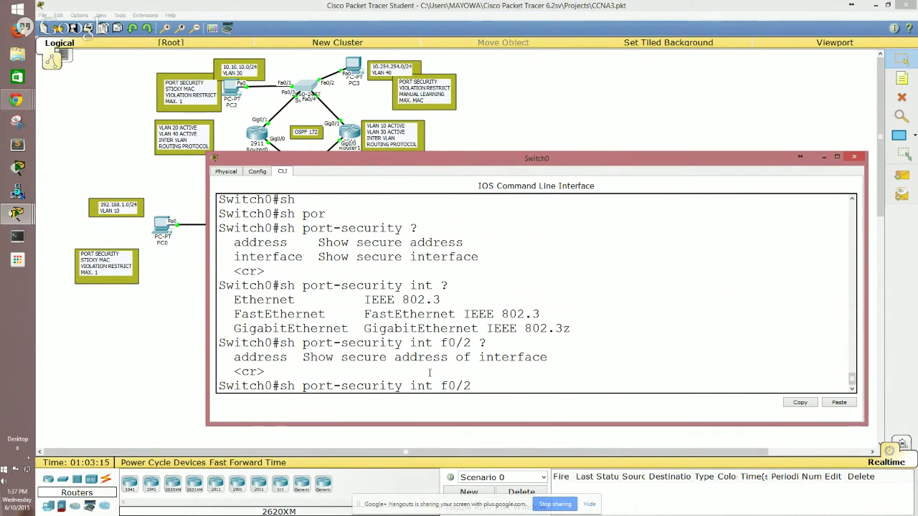
Run sh port-security int f0/2 address to look up the interface's secure addresses.
{"action": "type", "text": " addre"}
{"action": "key", "text": "Tab"}
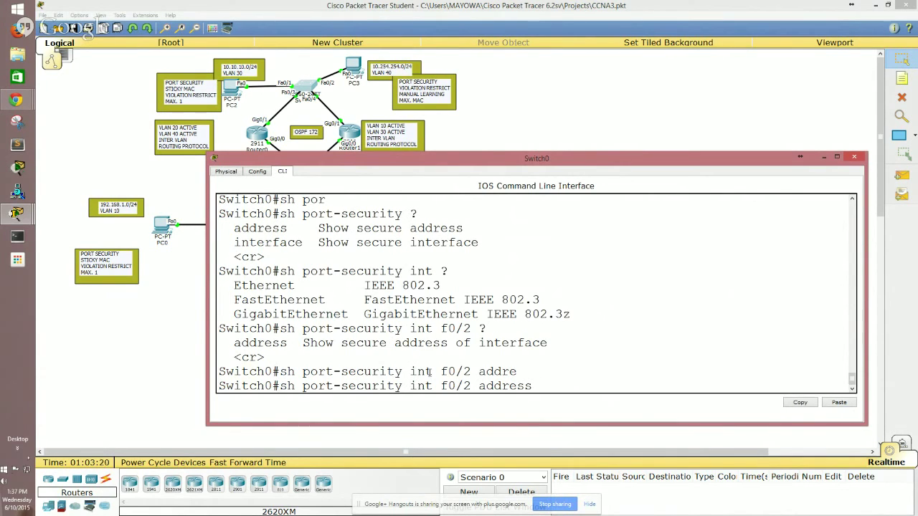
{"action": "key", "text": "Return"}
{"action": "key", "text": "Return"}
{"action": "key", "text": "Return"}
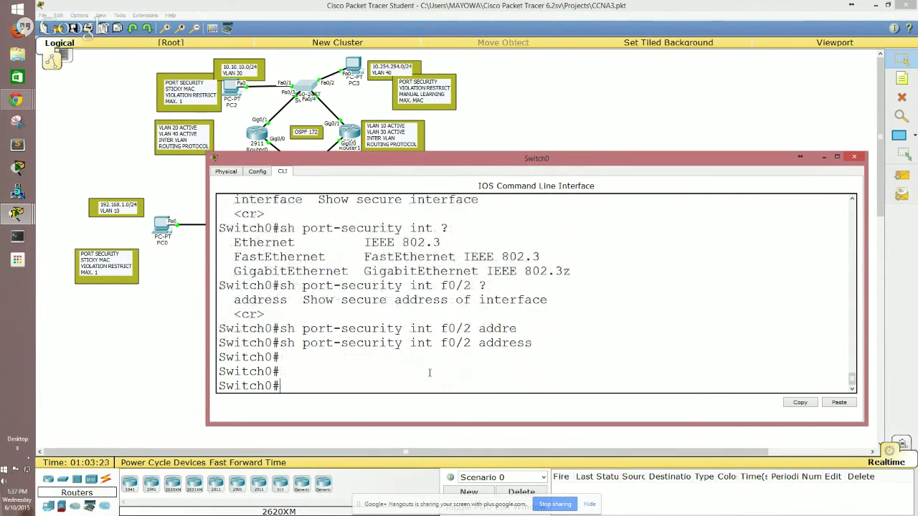
Display the port security details of interface f0/2 with sh port-security int f0/2.
{"action": "key", "text": "Up"}
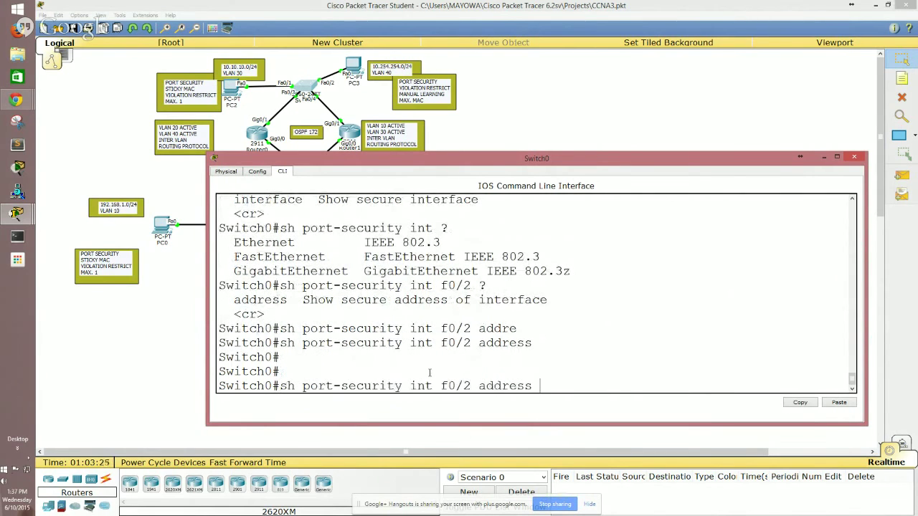
{"action": "key", "text": "BackSpace"}
{"action": "key", "text": "BackSpace"}
{"action": "key", "text": "BackSpace"}
{"action": "key", "text": "BackSpace"}
{"action": "key", "text": "BackSpace"}
{"action": "key", "text": "BackSpace"}
{"action": "key", "text": "BackSpace"}
{"action": "key", "text": "Return"}
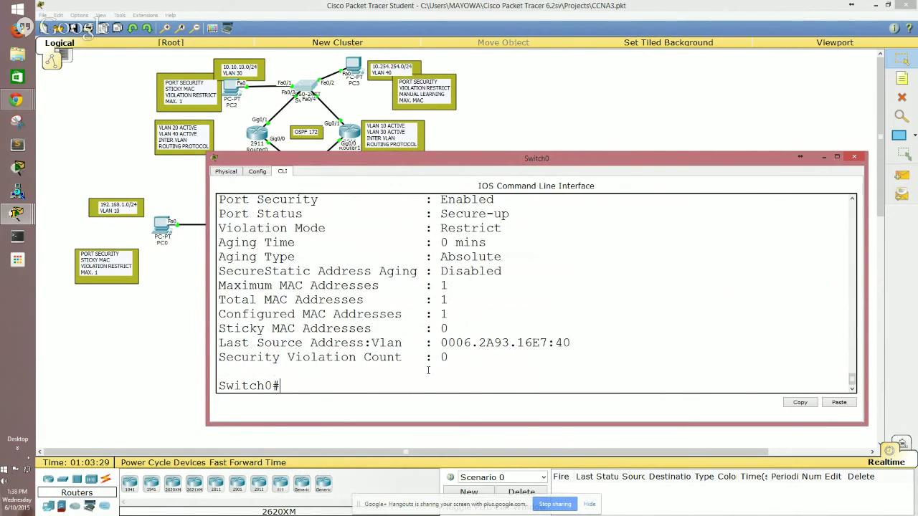
Examine f0/2's port security state, violation mode, and maximum, total, configured and sticky MAC address entries.
{"action": "scroll", "coordinate": [428, 370], "scroll_direction": "up", "scroll_amount": 2}
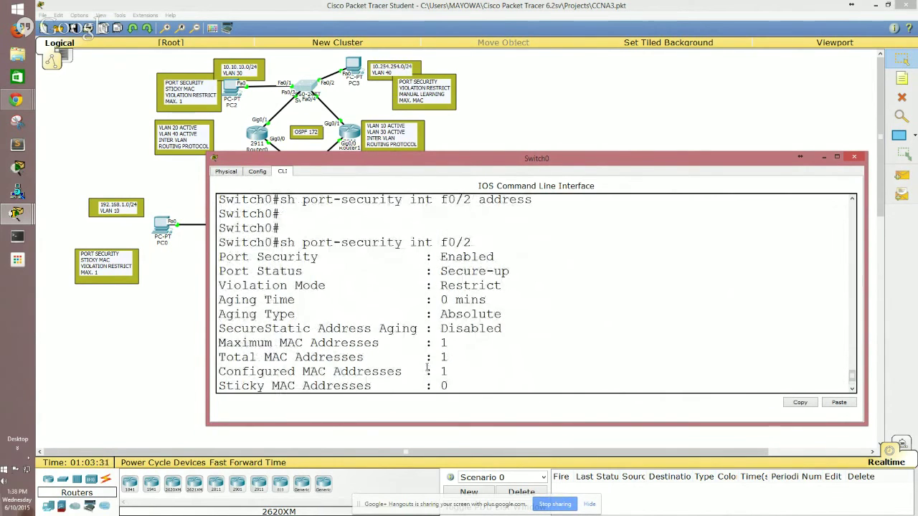
{"action": "scroll", "coordinate": [428, 369], "scroll_direction": "down", "scroll_amount": 1}
{"action": "left_click_drag", "start_coordinate": [441, 231], "coordinate": [495, 229]}
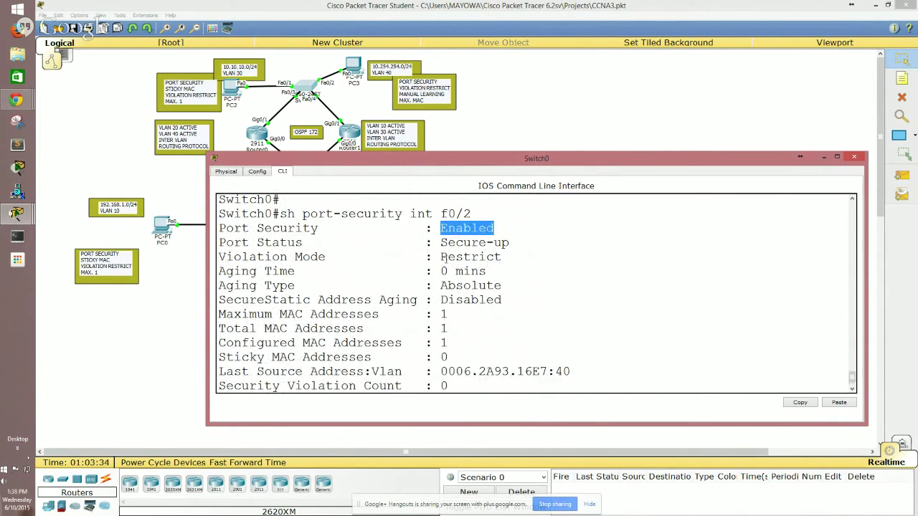
{"action": "left_click_drag", "start_coordinate": [440, 257], "coordinate": [507, 257]}
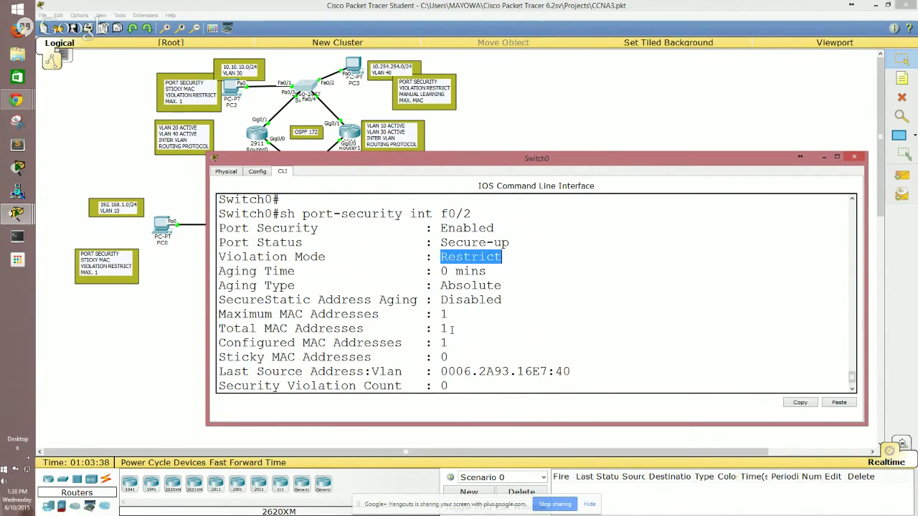
{"action": "key", "text": "Return"}
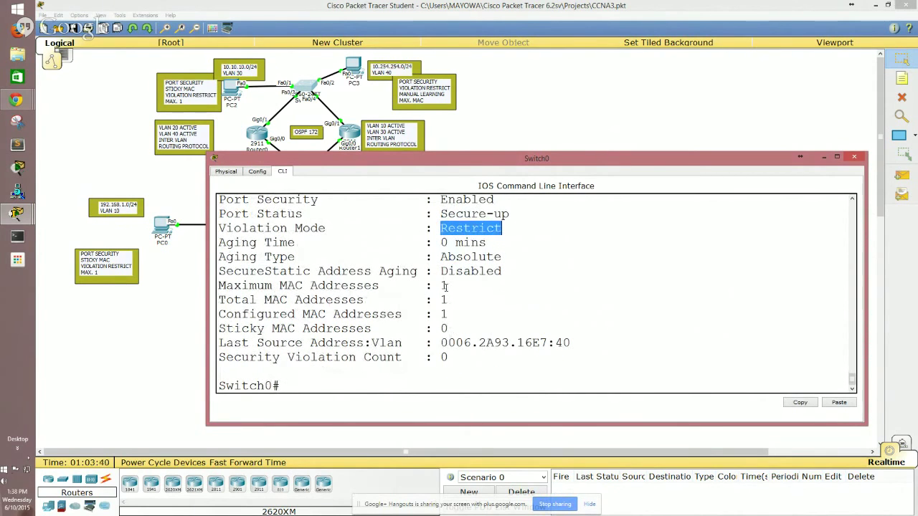
{"action": "left_click", "coordinate": [445, 286]}
{"action": "double_click", "coordinate": [444, 286]}
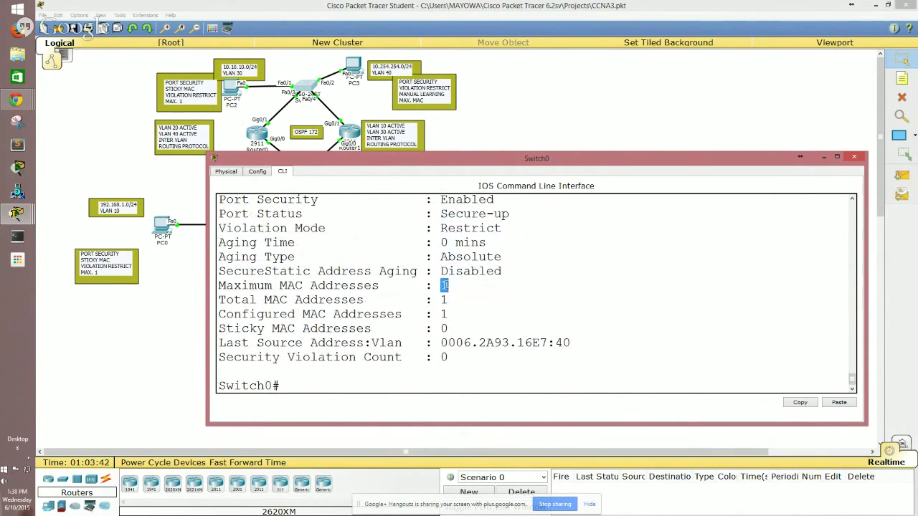
{"action": "double_click", "coordinate": [449, 299]}
{"action": "double_click", "coordinate": [444, 315]}
{"action": "left_click_drag", "start_coordinate": [225, 329], "coordinate": [453, 329]}
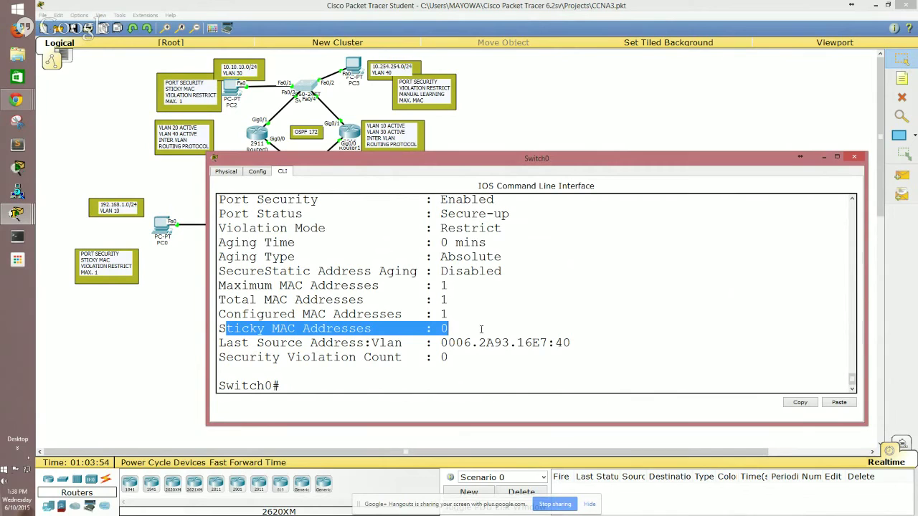
Check f0/2's last source address with its VLAN and the security violation count, ending at a fresh prompt.
{"action": "left_click", "coordinate": [473, 343]}
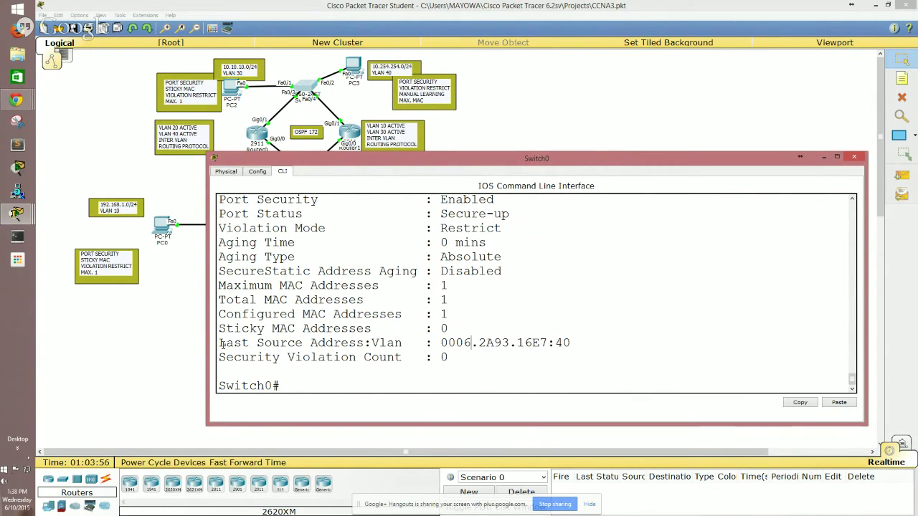
{"action": "left_click_drag", "start_coordinate": [231, 343], "coordinate": [581, 346]}
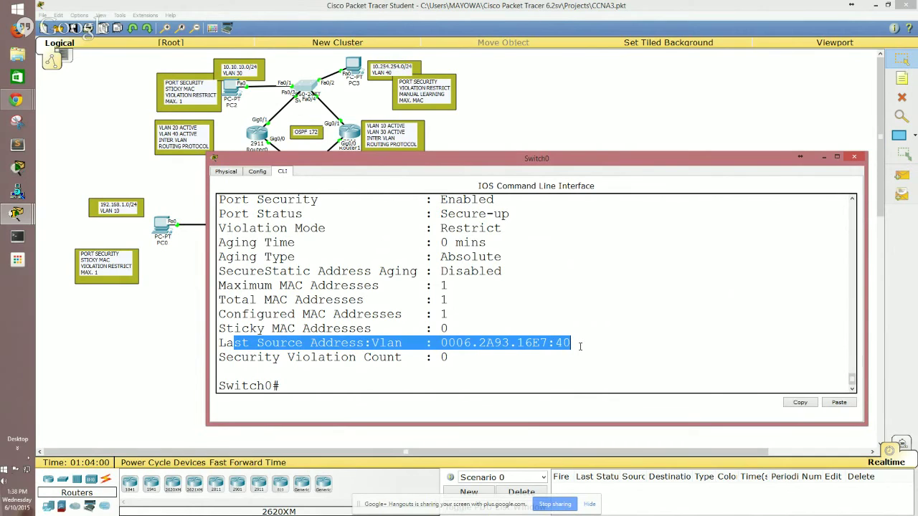
{"action": "left_click_drag", "start_coordinate": [580, 346], "coordinate": [556, 345]}
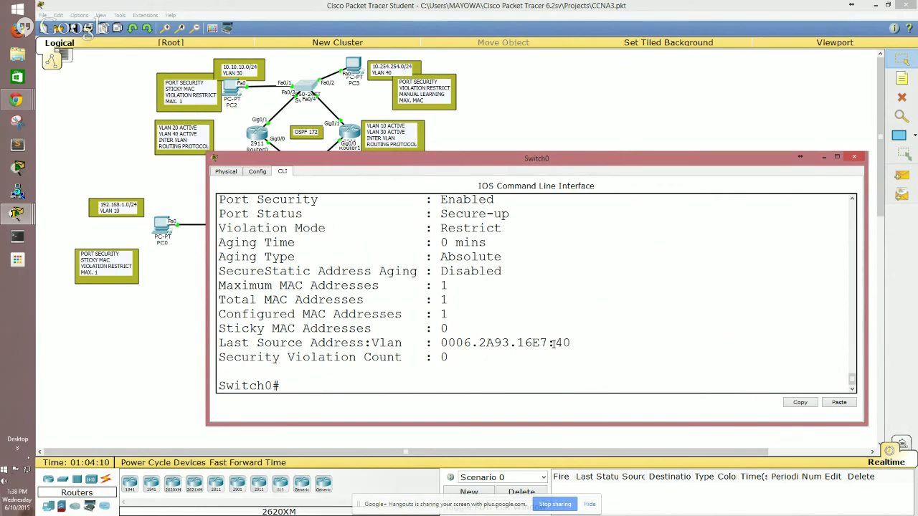
{"action": "left_click_drag", "start_coordinate": [549, 343], "coordinate": [552, 344]}
{"action": "left_click", "coordinate": [571, 343]}
{"action": "left_click_drag", "start_coordinate": [442, 343], "coordinate": [572, 345]}
{"action": "left_click_drag", "start_coordinate": [440, 358], "coordinate": [451, 362]}
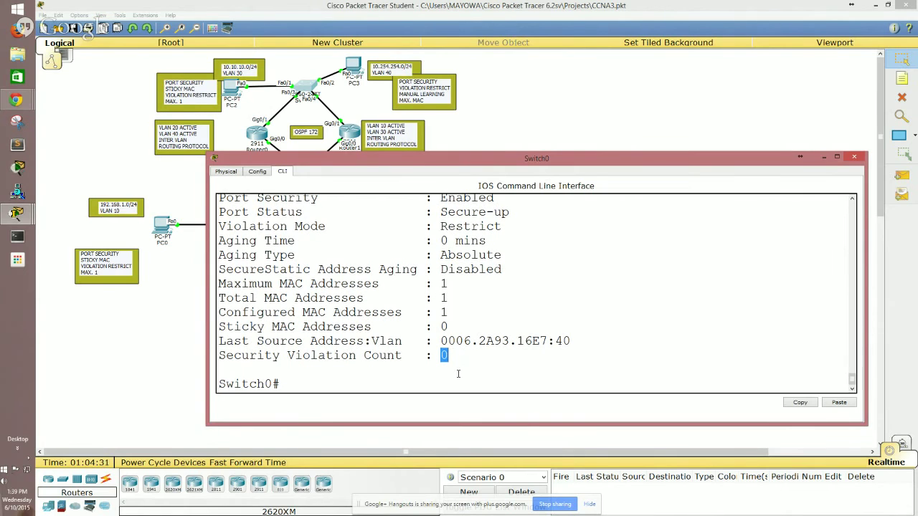
{"action": "key", "text": "Return"}
{"action": "key", "text": "Return"}
{"action": "key", "text": "Return"}
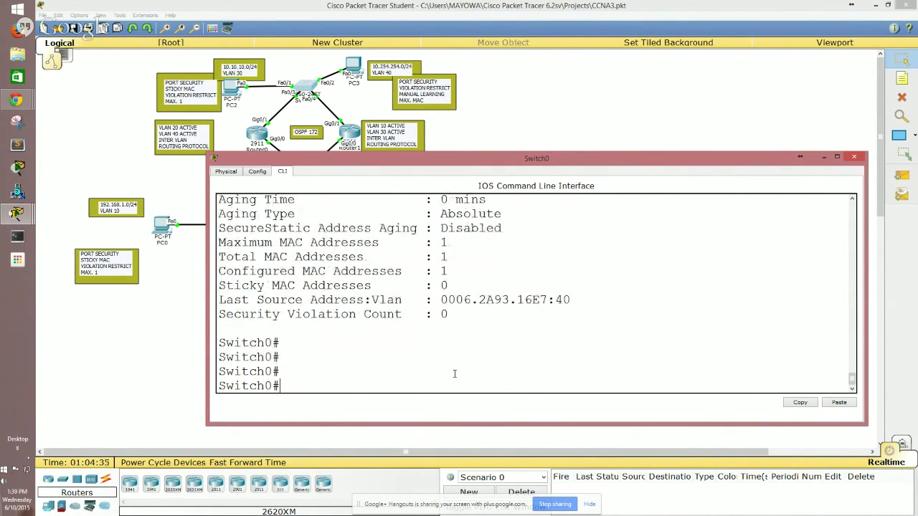
Enter global configuration mode on Switch0 with conf t and begin an interface selection command.
{"action": "type", "text": "conf t"}
{"action": "key", "text": "Return"}
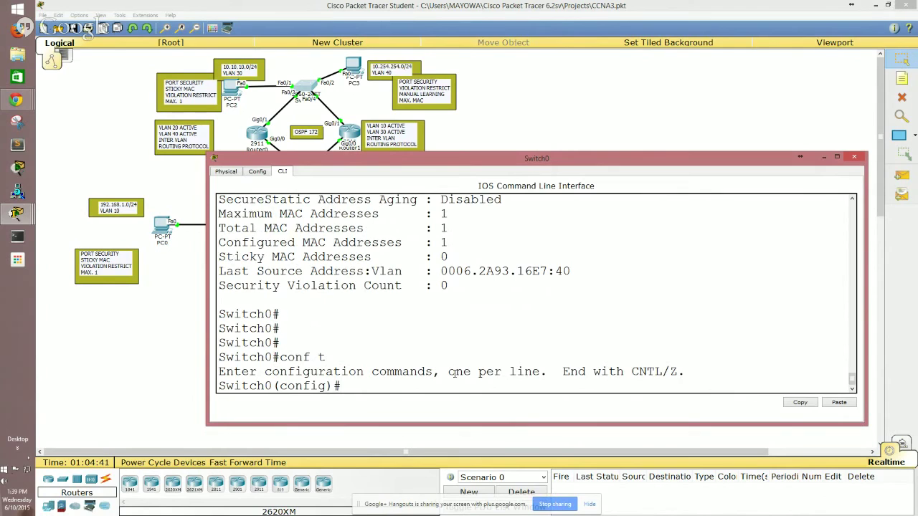
{"action": "type", "text": "int f"}
Move the Switch0 window off the topology and shift the Switch0 and Router0 devices slightly to expose their port labels.
{"action": "left_click_drag", "start_coordinate": [443, 162], "coordinate": [532, 215]}
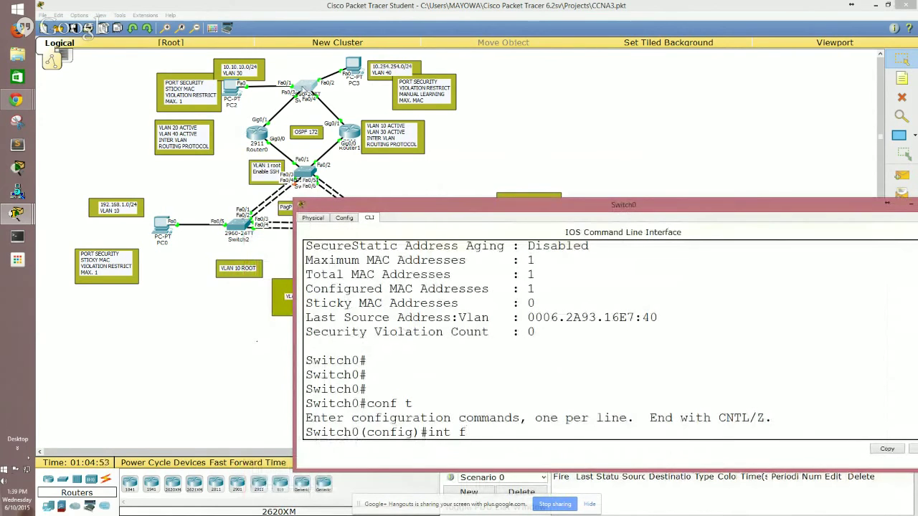
{"action": "mouse_move", "coordinate": [305, 91]}
{"action": "left_mouse_down"}
{"action": "mouse_move", "coordinate": [328, 75]}
{"action": "mouse_move", "coordinate": [359, 80]}
{"action": "mouse_move", "coordinate": [440, 126]}
{"action": "mouse_move", "coordinate": [495, 90]}
{"action": "mouse_move", "coordinate": [113, 79]}
{"action": "mouse_move", "coordinate": [309, 88]}
{"action": "left_mouse_up"}
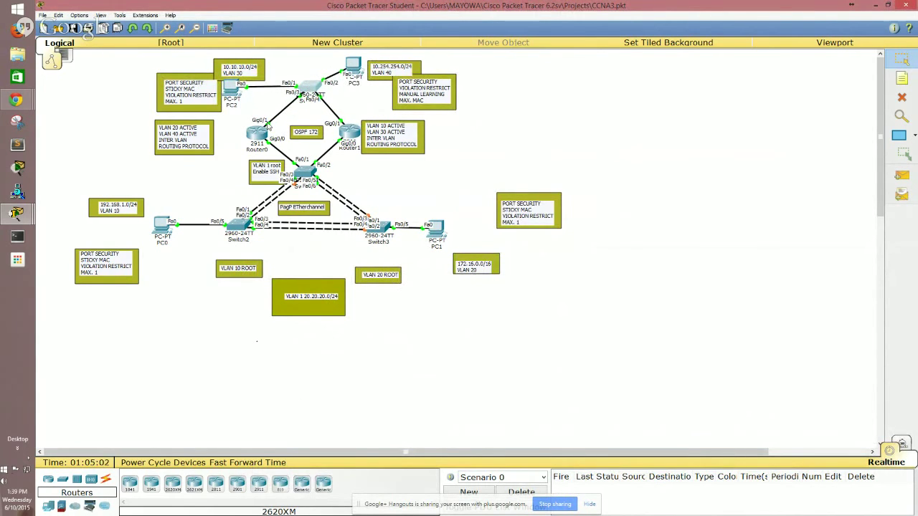
{"action": "left_click_drag", "start_coordinate": [254, 136], "coordinate": [238, 141]}
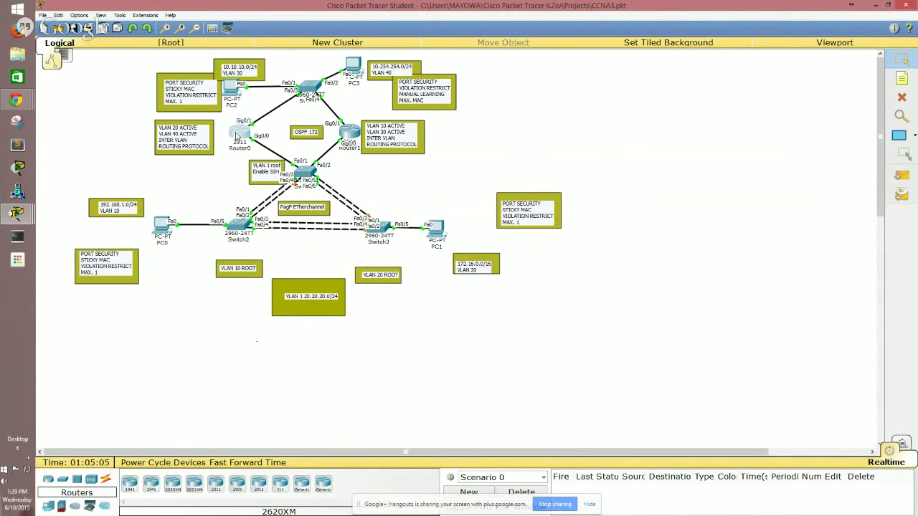
Return to Switch0's command line and enter interface configuration mode for f0/3.
{"action": "key", "text": "alt+Tab"}
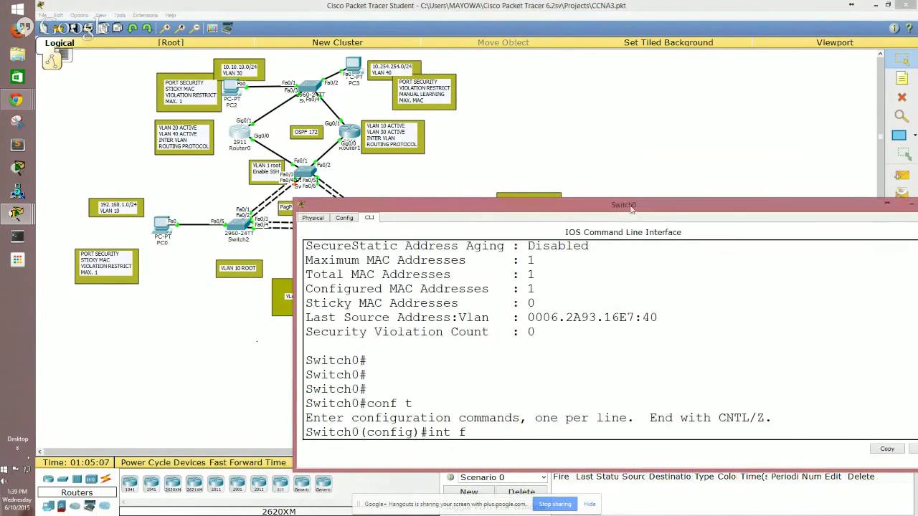
{"action": "type", "text": "0/3"}
{"action": "key", "text": "Return"}
{"action": "key", "text": "Return"}
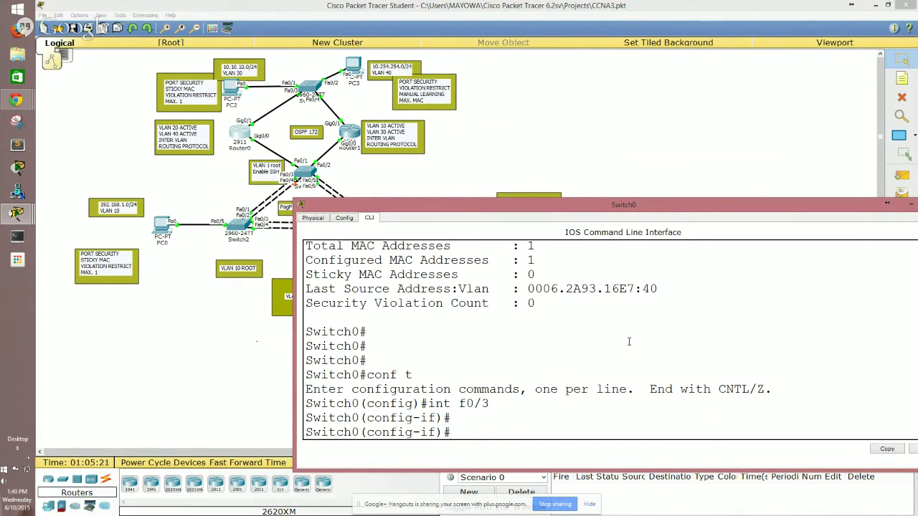
Set interface f0/3 to switchport mode dynamic desirable, checking the command help for further arguments before applying it.
{"action": "type", "text": "swi"}
{"action": "key", "text": "Tab"}
{"action": "type", "text": "mode"}
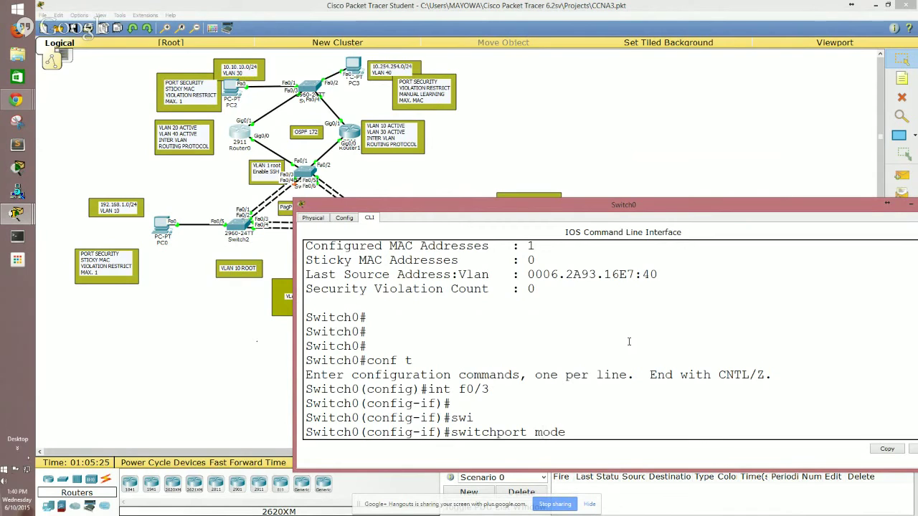
{"action": "type", "text": " dy"}
{"action": "key", "text": "Tab"}
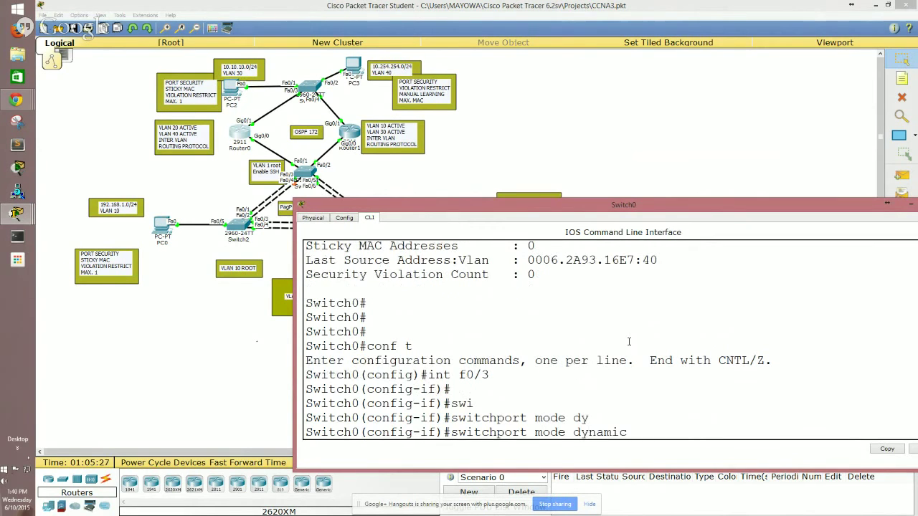
{"action": "type", "text": "desr"}
{"action": "key", "text": "Tab"}
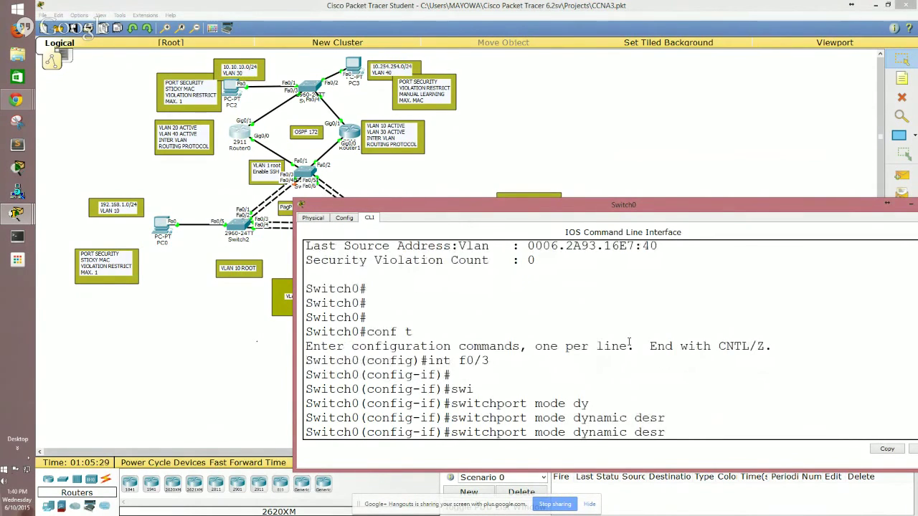
{"action": "key", "text": "BackSpace"}
{"action": "type", "text": "r"}
{"action": "type", "text": "i"}
{"action": "key", "text": "Tab"}
{"action": "key", "text": "BackSpace"}
{"action": "key", "text": "BackSpace"}
{"action": "key", "text": "Tab"}
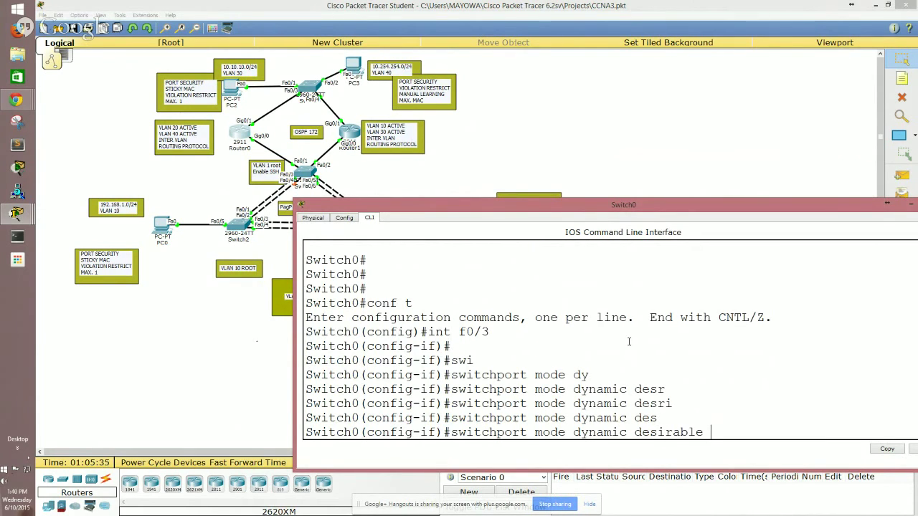
{"action": "type", "text": "?"}
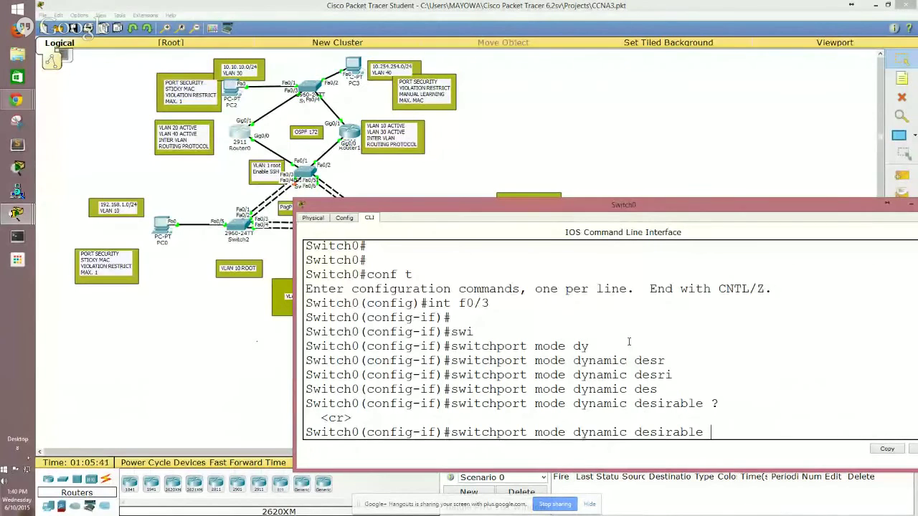
{"action": "key", "text": "Return"}
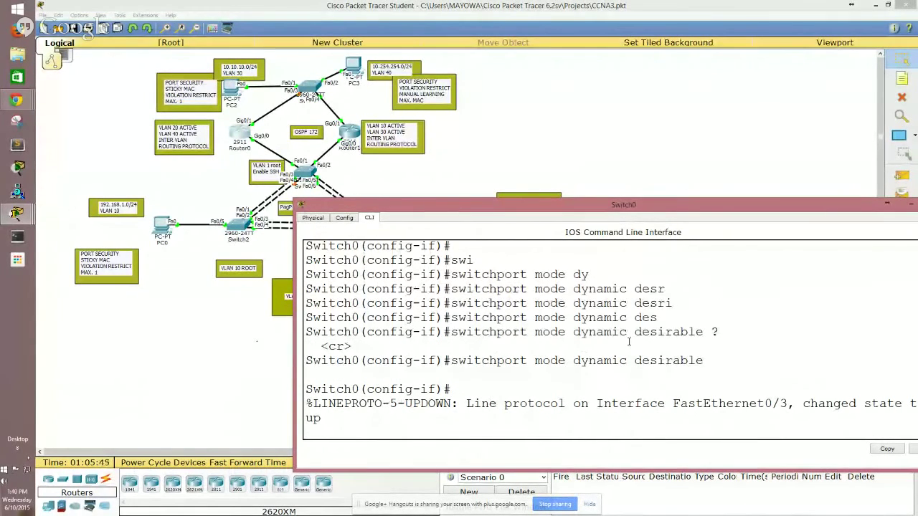
Restrict the trunk on f0/3 to VLANs 1 and 40 with switchport trunk allowed vlan 1,40.
{"action": "type", "text": "swi"}
{"action": "key", "text": "Tab"}
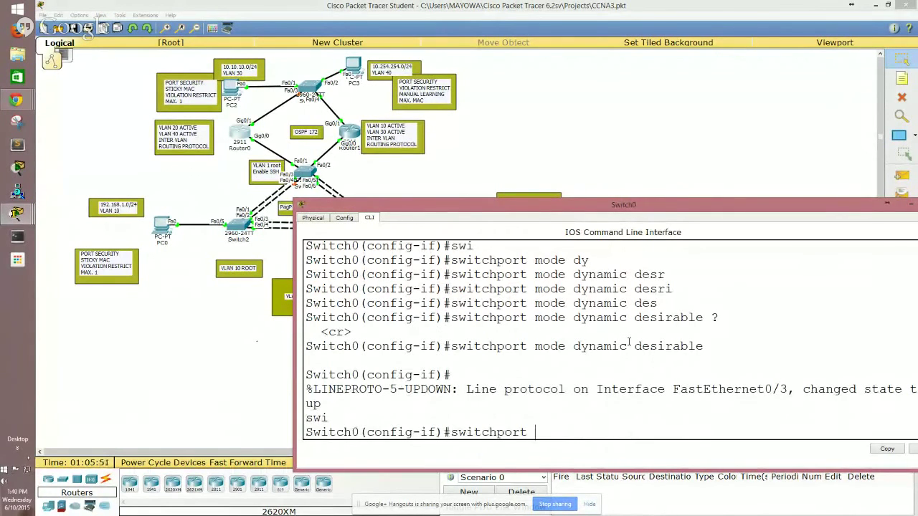
{"action": "type", "text": "tru"}
{"action": "key", "text": "Tab"}
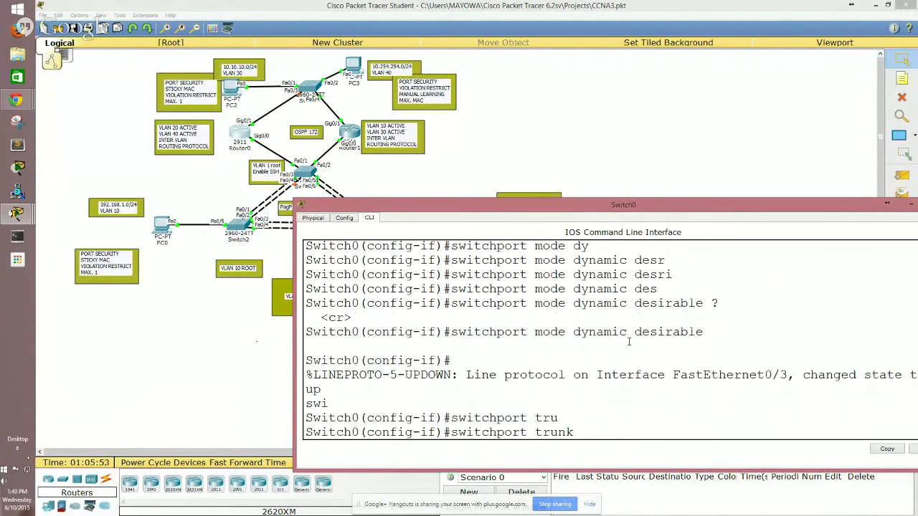
{"action": "type", "text": "?all"}
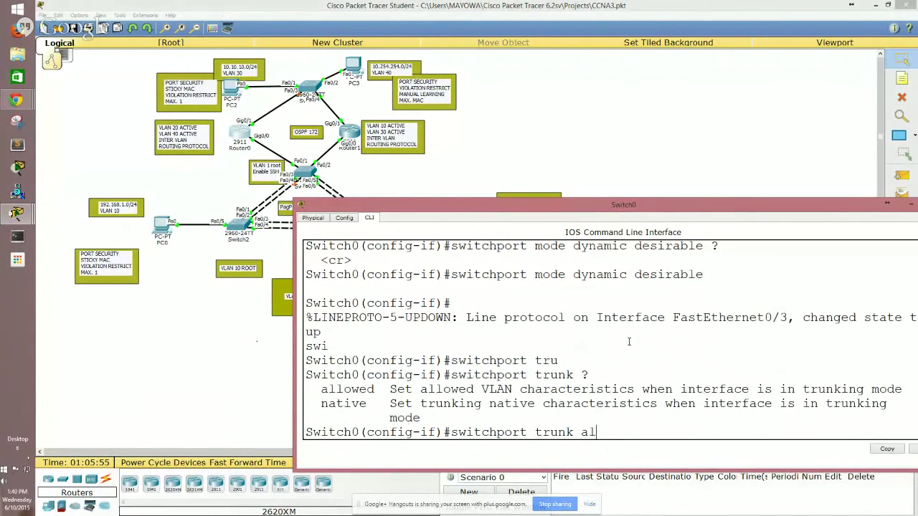
{"action": "key", "text": "Tab"}
{"action": "type", "text": "1,40"}
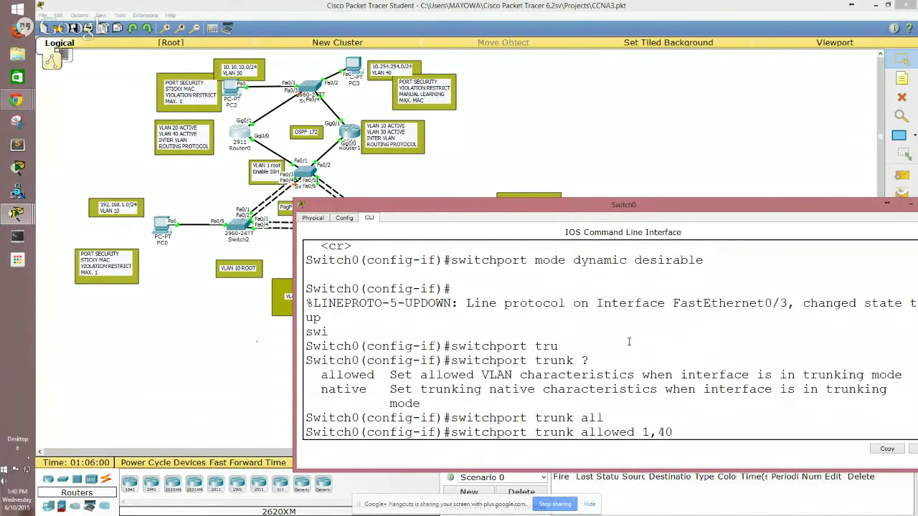
{"action": "type", "text": " ?"}
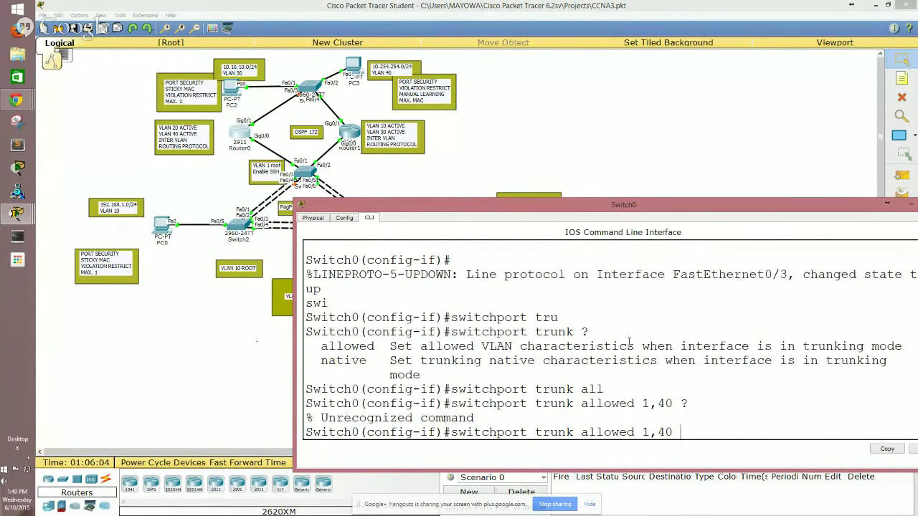
{"action": "key", "text": "BackSpace"}
{"action": "key", "text": "BackSpace"}
{"action": "key", "text": "BackSpace"}
{"action": "key", "text": "BackSpace"}
{"action": "key", "text": "BackSpace"}
{"action": "type", "text": "vla"}
{"action": "key", "text": "Tab"}
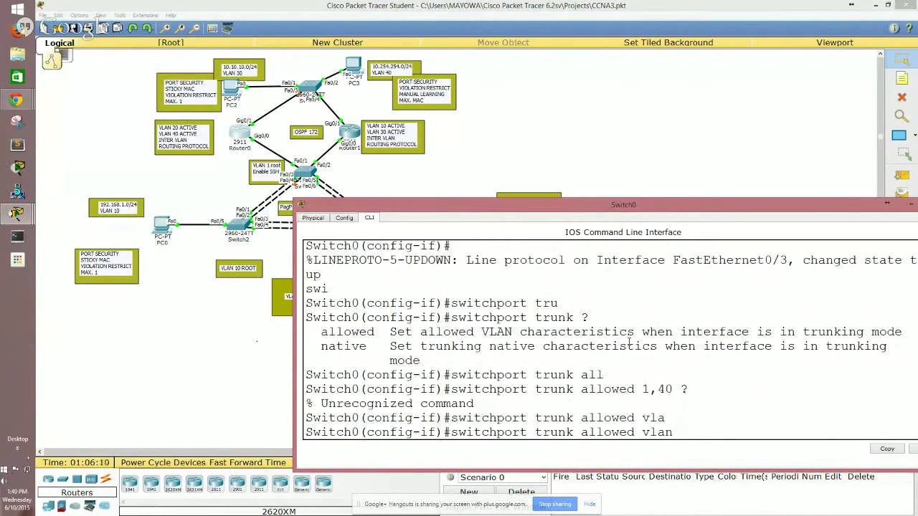
{"action": "type", "text": "1,40 ?"}
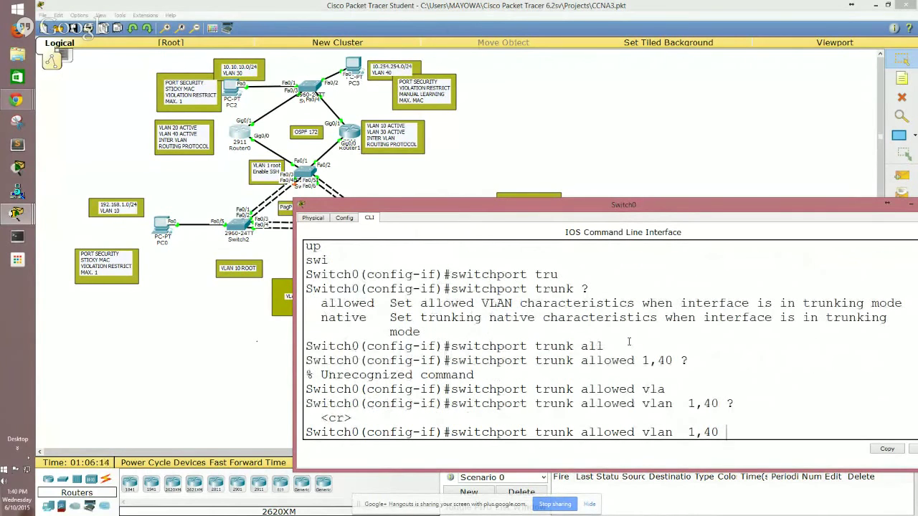
{"action": "key", "text": "Return"}
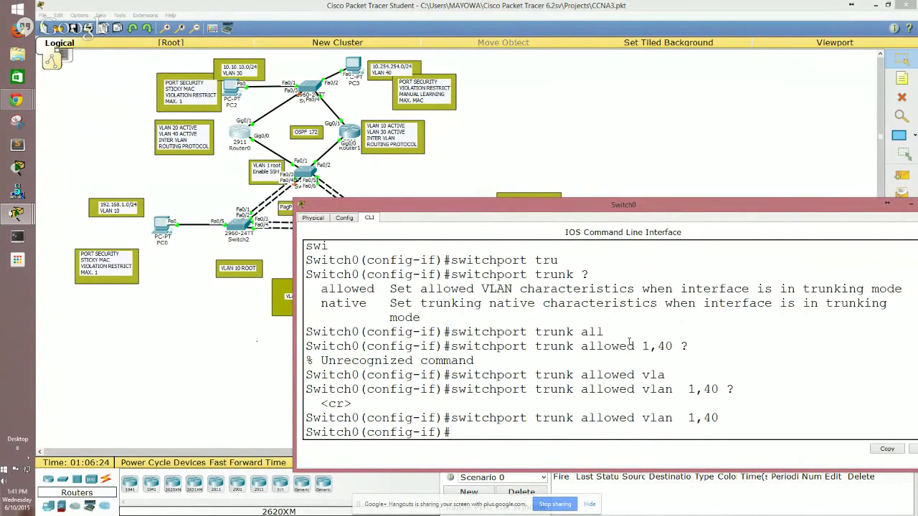
Display Switch0's trunk interfaces from interface configuration mode with do sh int trun.
{"action": "key", "text": "Return"}
{"action": "key", "text": "Return"}
{"action": "key", "text": "Return"}
{"action": "key", "text": "Return"}
{"action": "type", "text": "do sh"}
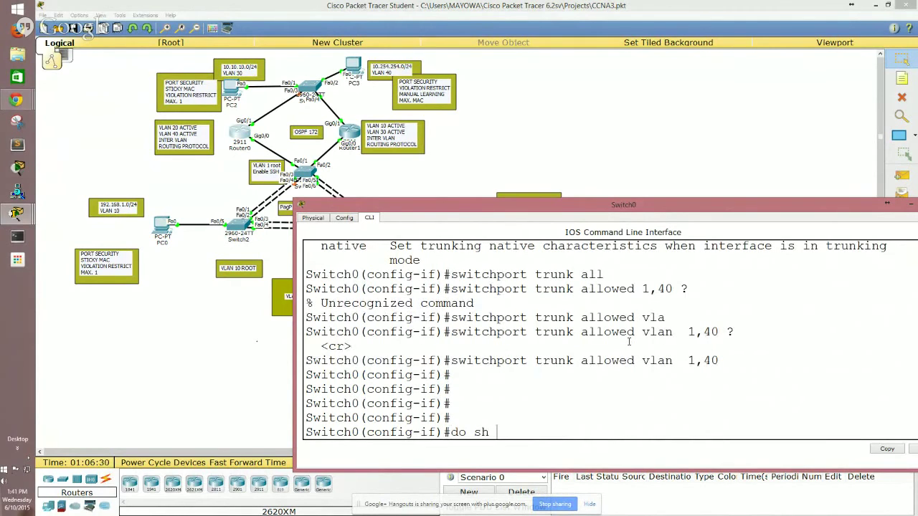
{"action": "type", "text": "nt trun"}
{"action": "key", "text": "Return"}
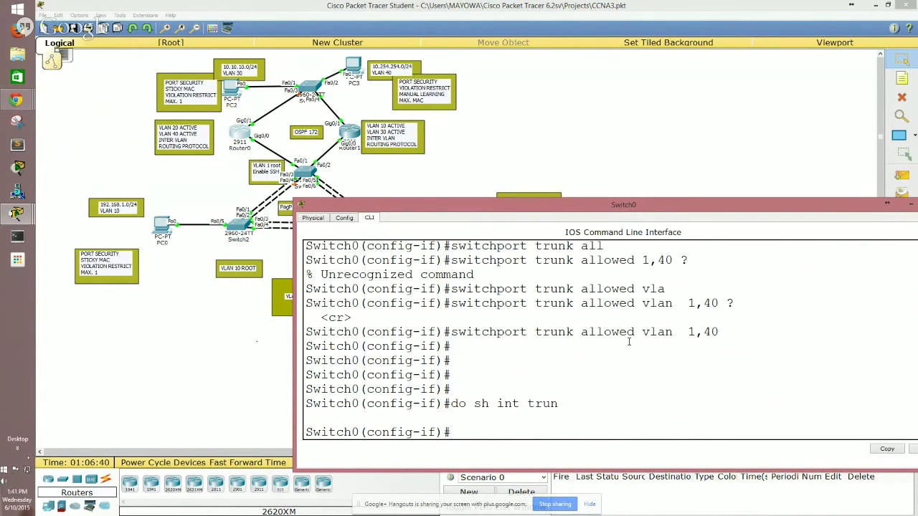
Show the VLAN table with do sh vlan, enlarge the Switch0 window, examine Fa0/3's VLAN membership and quit the listing.
{"action": "key", "text": "Up"}
{"action": "key", "text": "BackSpace"}
{"action": "key", "text": "BackSpace"}
{"action": "key", "text": "BackSpace"}
{"action": "key", "text": "BackSpace"}
{"action": "key", "text": "BackSpace"}
{"action": "key", "text": "BackSpace"}
{"action": "key", "text": "BackSpace"}
{"action": "type", "text": "vlan"}
{"action": "key", "text": "Return"}
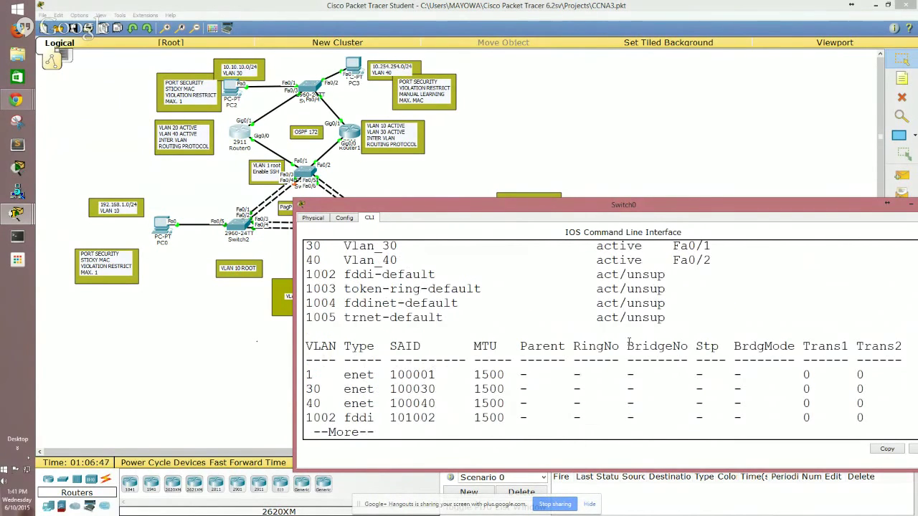
{"action": "left_click_drag", "start_coordinate": [663, 205], "coordinate": [629, 78]}
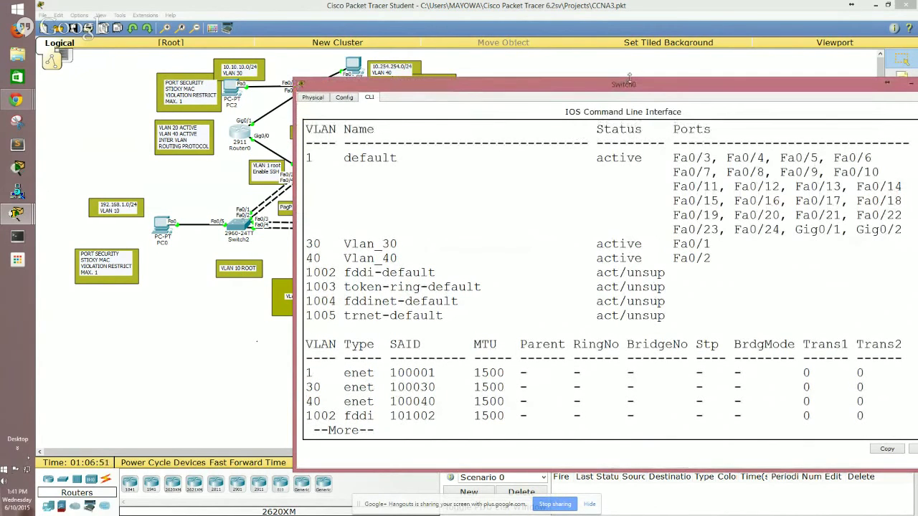
{"action": "left_click_drag", "start_coordinate": [675, 158], "coordinate": [730, 166]}
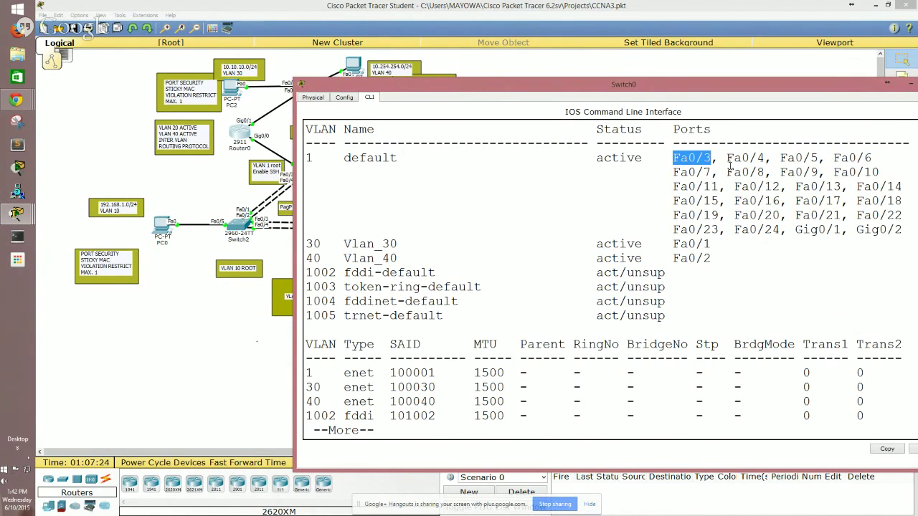
{"action": "key", "text": "q"}
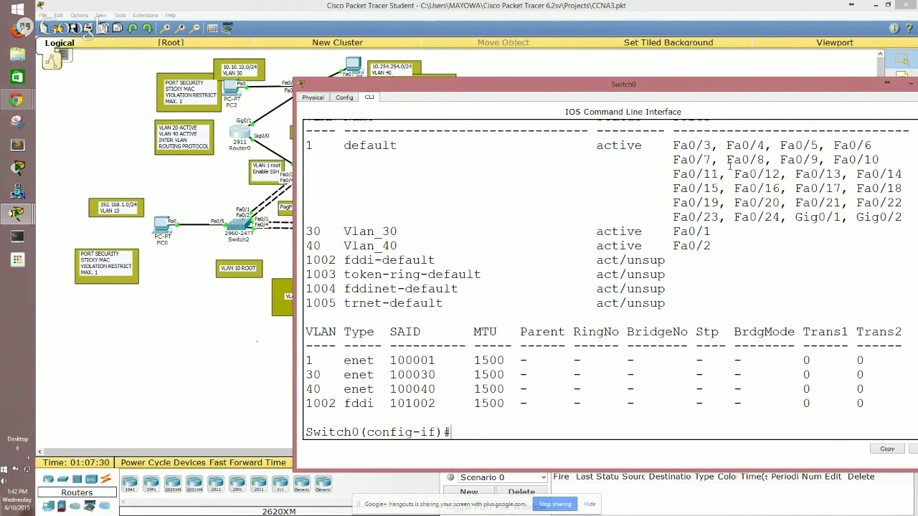
Set interface f0/3 to switchport mode trunk and return to a fresh prompt.
{"action": "type", "text": "swi"}
{"action": "key", "text": "Tab"}
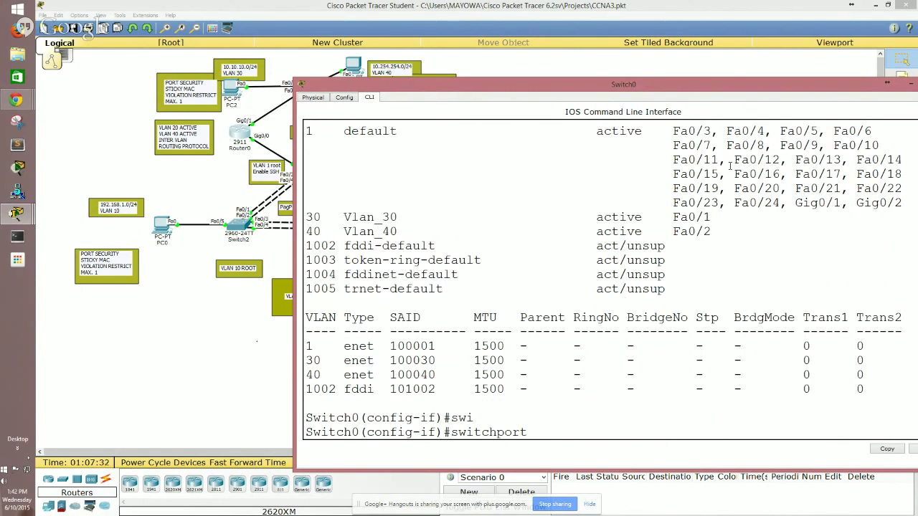
{"action": "type", "text": "mode trun"}
{"action": "key", "text": "Tab"}
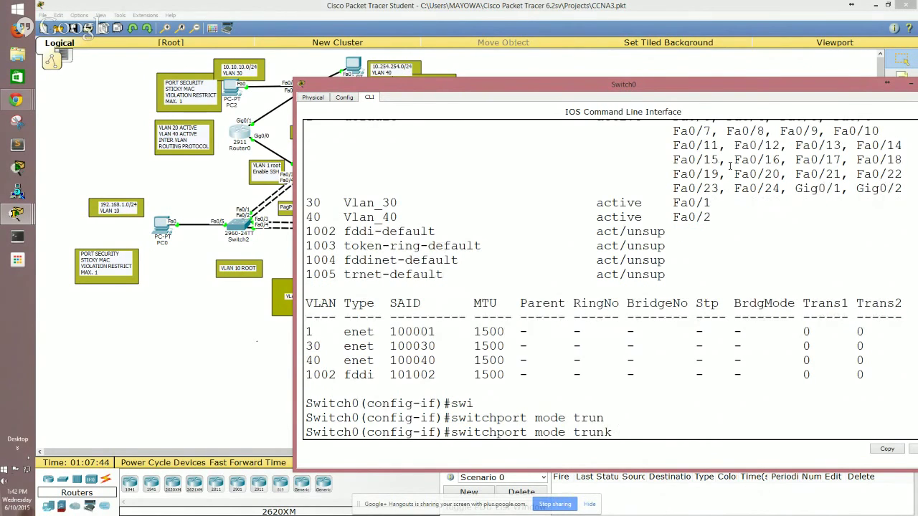
{"action": "type", "text": "?"}
{"action": "key", "text": "Return"}
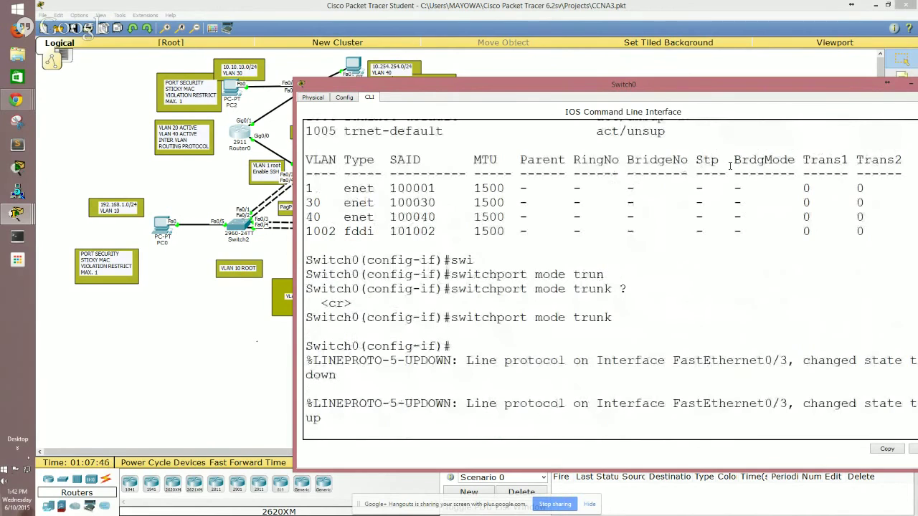
{"action": "key", "text": "Return"}
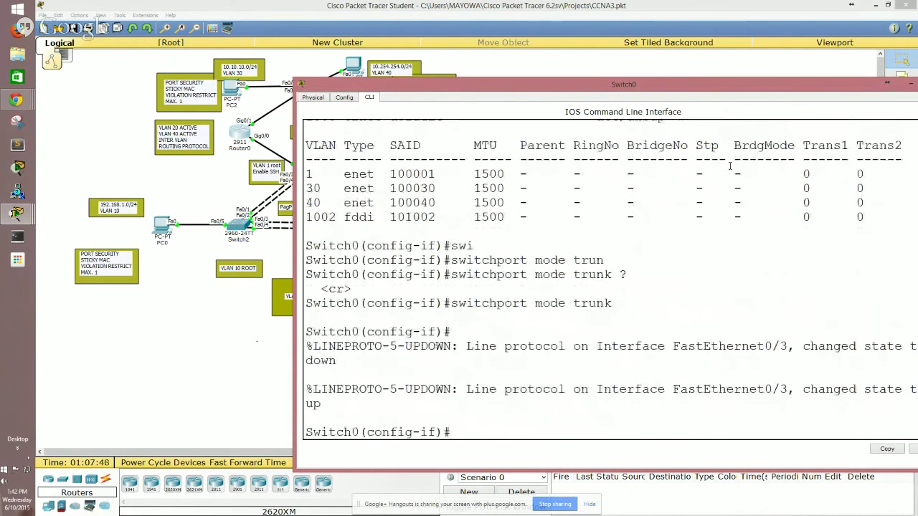
{"action": "key", "text": "Return"}
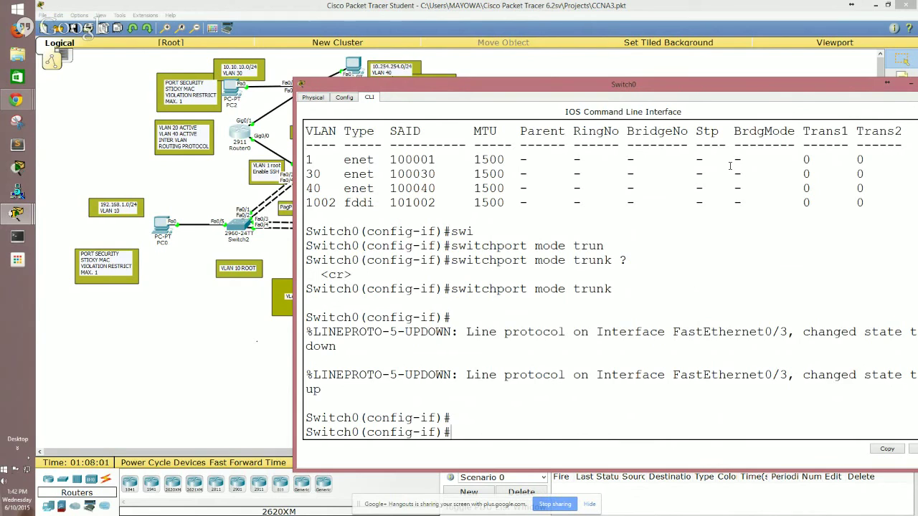
Display the VLAN table with do sh vlan and check which ports are assigned to VLAN 1, paging to the end.
{"action": "type", "text": "do sh vlam"}
{"action": "key", "text": "BackSpace"}
{"action": "type", "text": "n"}
{"action": "key", "text": "Return"}
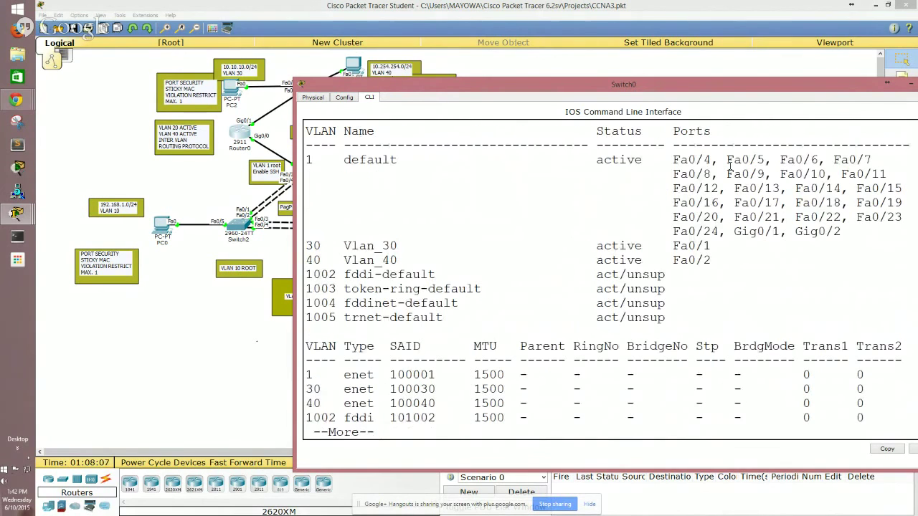
{"action": "left_click_drag", "start_coordinate": [675, 160], "coordinate": [723, 161]}
{"action": "left_click", "coordinate": [636, 294]}
{"action": "key", "text": "space"}
{"action": "key", "text": "Return"}
{"action": "key", "text": "Return"}
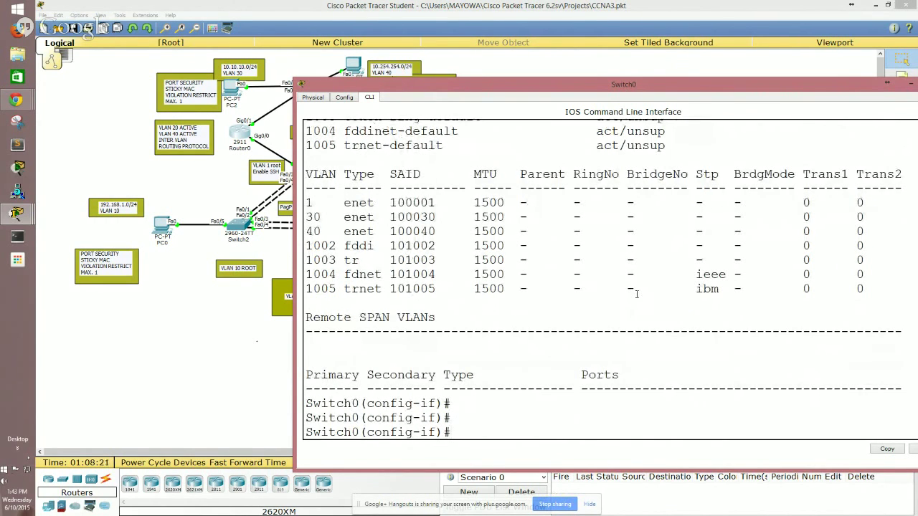
Change interface f0/3 back to switchport mode dynamic desirable and return to a fresh prompt.
{"action": "type", "text": "swi"}
{"action": "key", "text": "Tab"}
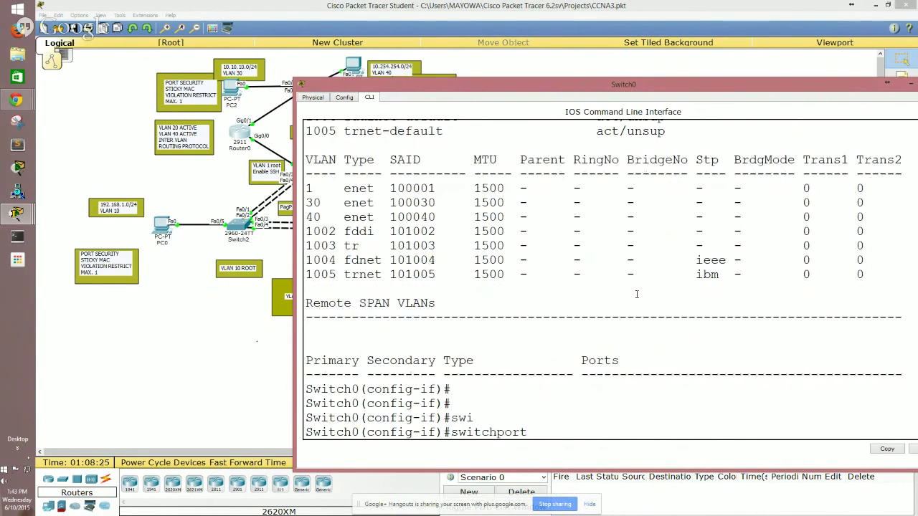
{"action": "type", "text": "port"}
{"action": "key", "text": "BackSpace"}
{"action": "key", "text": "BackSpace"}
{"action": "key", "text": "BackSpace"}
{"action": "key", "text": "BackSpace"}
{"action": "key", "text": "BackSpace"}
{"action": "type", "text": "mode dy"}
{"action": "key", "text": "Tab"}
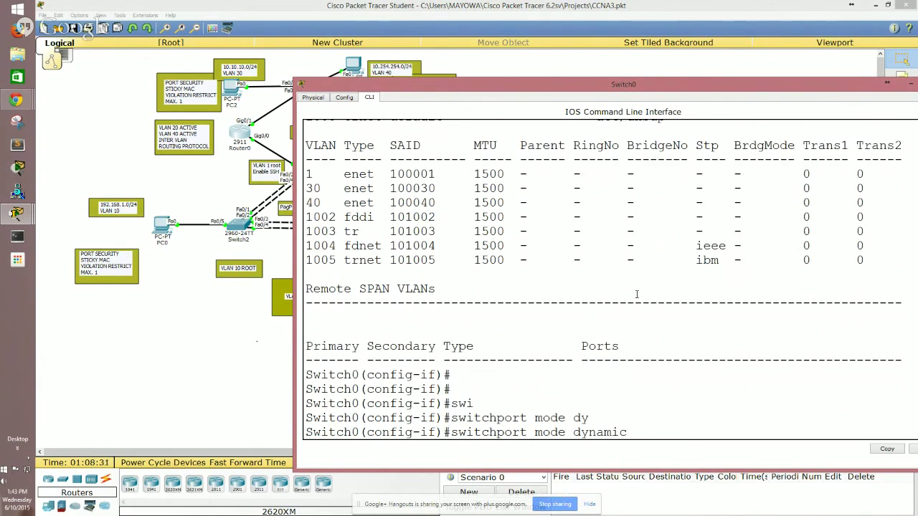
{"action": "type", "text": "de"}
{"action": "key", "text": "Tab"}
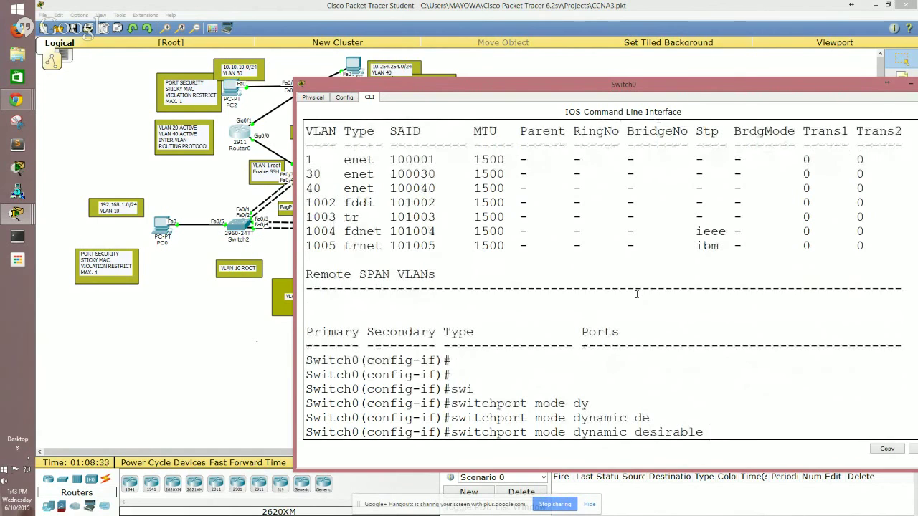
{"action": "key", "text": "Return"}
{"action": "key", "text": "Return"}
{"action": "key", "text": "Return"}
{"action": "key", "text": "Return"}
{"action": "key", "text": "Return"}
{"action": "key", "text": "Return"}
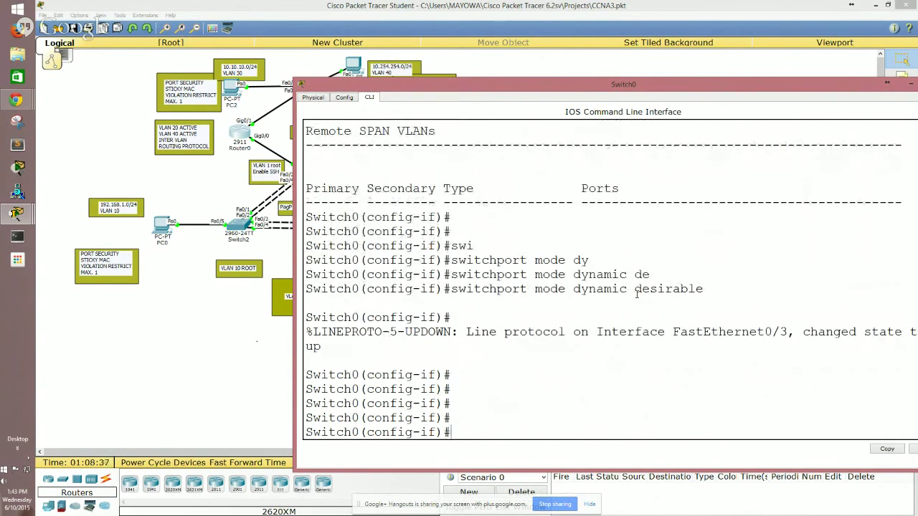
Recheck VLAN 1's port list with do sh vlan under the dynamic desirable mode, paging through to the prompt.
{"action": "type", "text": "sh"}
{"action": "key", "text": "BackSpace"}
{"action": "key", "text": "BackSpace"}
{"action": "key", "text": "BackSpace"}
{"action": "type", "text": "do sh vlan"}
{"action": "key", "text": "Return"}
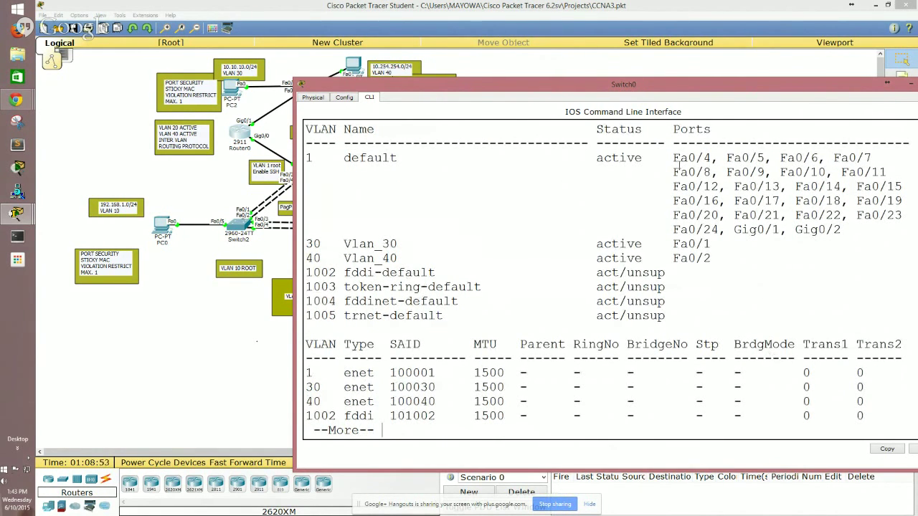
{"action": "left_click_drag", "start_coordinate": [673, 157], "coordinate": [711, 159]}
{"action": "left_click", "coordinate": [640, 256]}
{"action": "key", "text": "space"}
{"action": "key", "text": "Return"}
{"action": "key", "text": "Return"}
{"action": "key", "text": "Return"}
{"action": "key", "text": "Return"}
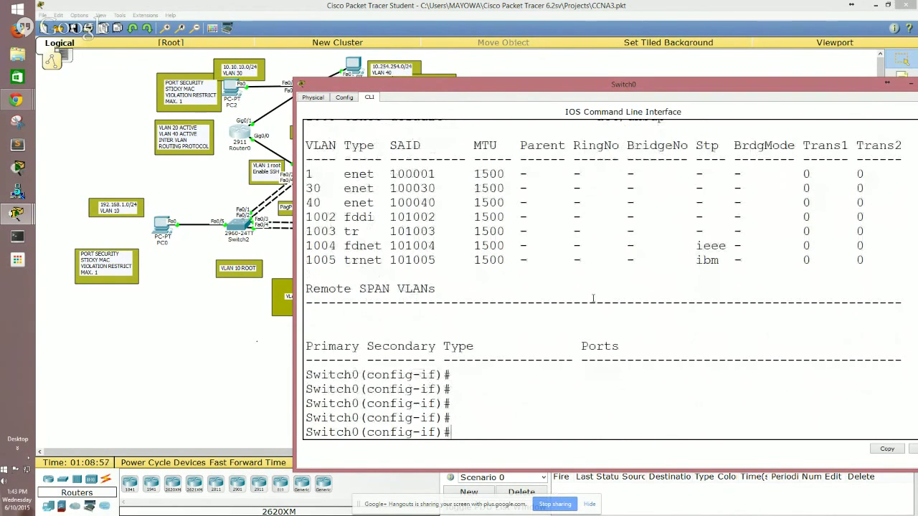
Check f0/3's trunk mode, status and allowed VLANs with do sh int tru.
{"action": "type", "text": "do sh vlan"}
{"action": "key", "text": "BackSpace"}
{"action": "key", "text": "BackSpace"}
{"action": "key", "text": "BackSpace"}
{"action": "key", "text": "BackSpace"}
{"action": "key", "text": "BackSpace"}
{"action": "type", "text": "int tru"}
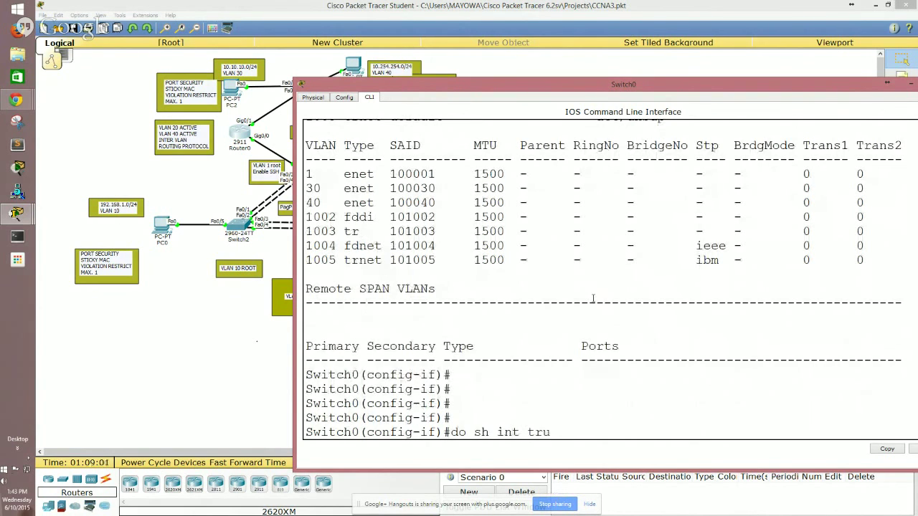
{"action": "key", "text": "Return"}
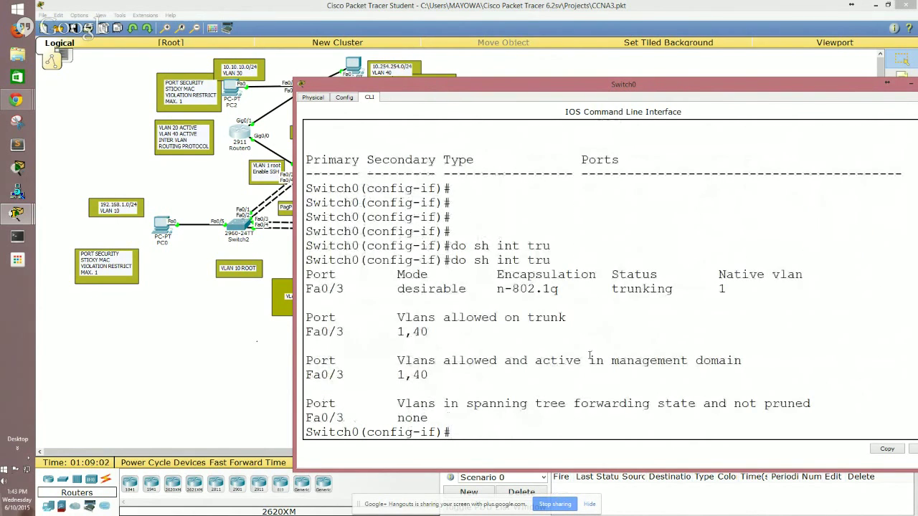
Review f0/3's trunk details and enter interface configuration for f0/4 on Switch0.
{"action": "left_click_drag", "start_coordinate": [399, 275], "coordinate": [834, 397]}
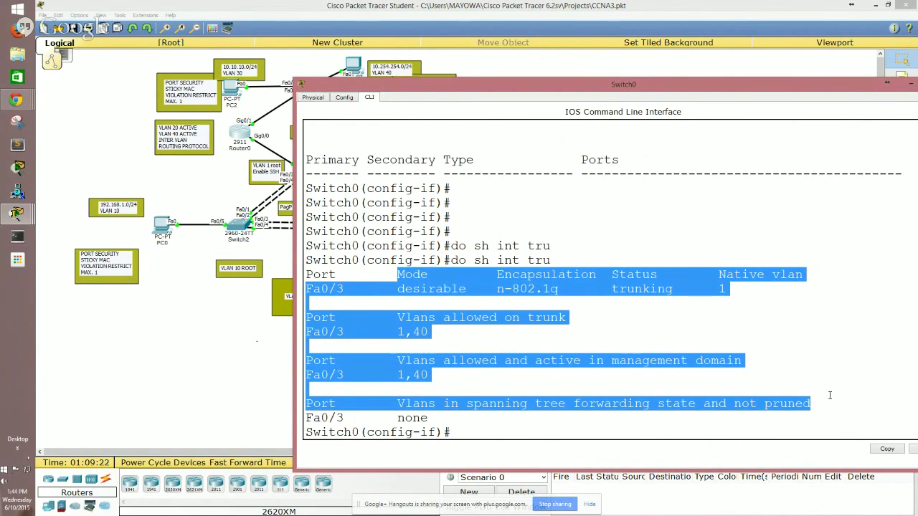
{"action": "key", "text": "Up"}
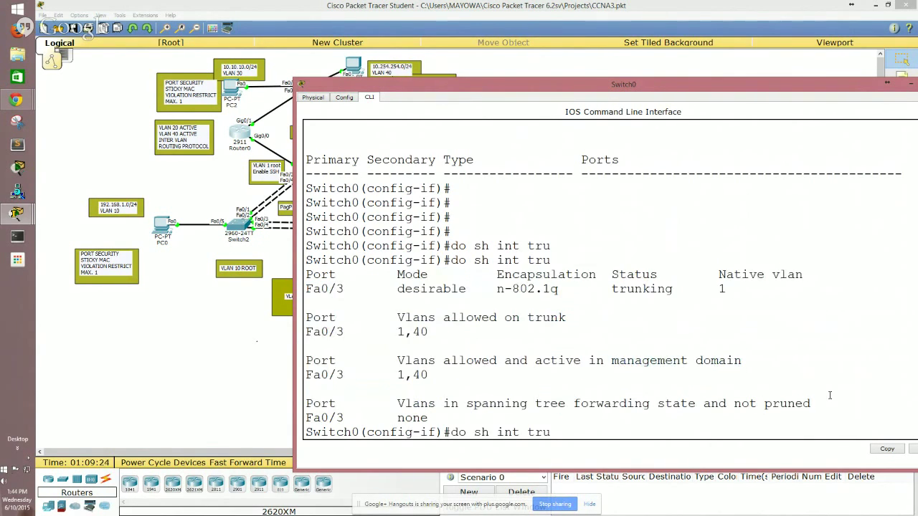
{"action": "key", "text": "BackSpace"}
{"action": "key", "text": "BackSpace"}
{"action": "key", "text": "BackSpace"}
{"action": "key", "text": "BackSpace"}
{"action": "key", "text": "BackSpace"}
{"action": "key", "text": "BackSpace"}
{"action": "key", "text": "BackSpace"}
{"action": "key", "text": "BackSpace"}
{"action": "key", "text": "BackSpace"}
{"action": "key", "text": "BackSpace"}
{"action": "key", "text": "BackSpace"}
{"action": "key", "text": "BackSpace"}
{"action": "key", "text": "BackSpace"}
{"action": "type", "text": "int "}
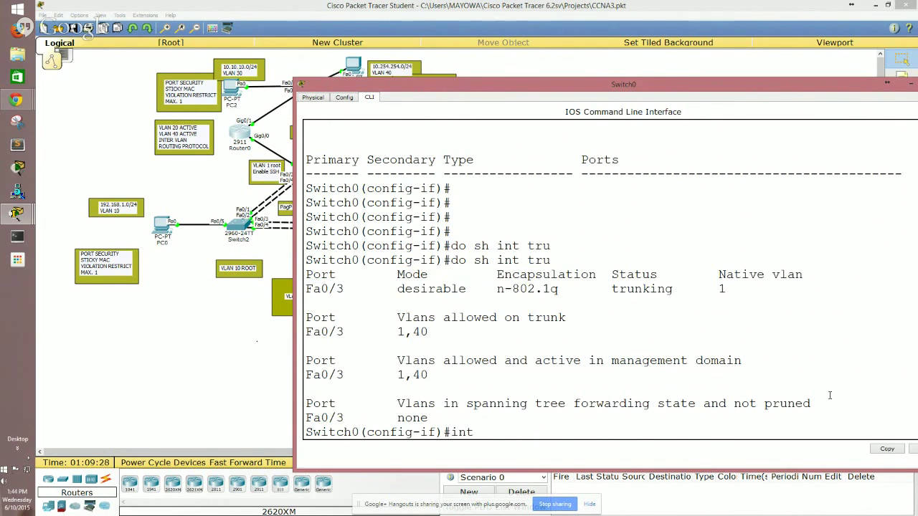
{"action": "type", "text": "f0/4"}
{"action": "key", "text": "Return"}
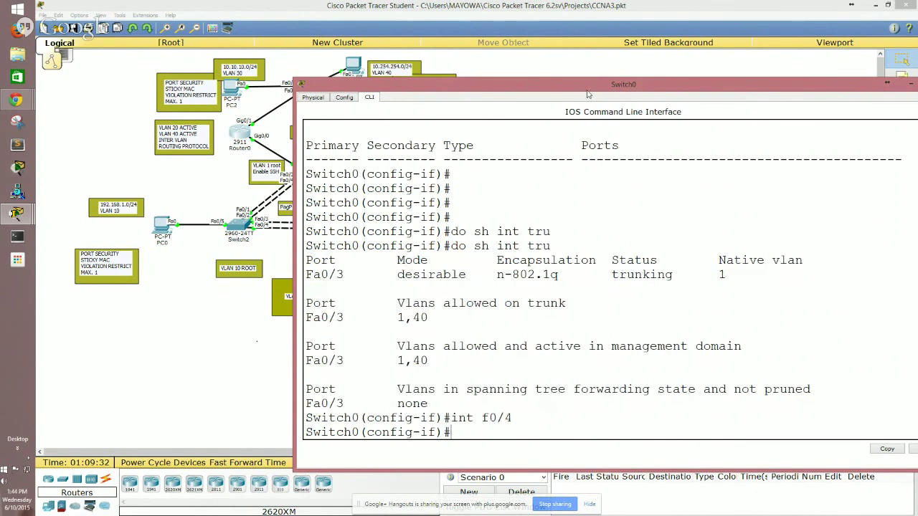
Set interface f0/4 to switchport mode trunk.
{"action": "mouse_move", "coordinate": [587, 91]}
{"action": "left_mouse_down"}
{"action": "mouse_move", "coordinate": [845, 219]}
{"action": "mouse_move", "coordinate": [831, 224]}
{"action": "mouse_move", "coordinate": [785, 198]}
{"action": "mouse_move", "coordinate": [545, 123]}
{"action": "mouse_move", "coordinate": [579, 108]}
{"action": "mouse_move", "coordinate": [574, 90]}
{"action": "left_mouse_up"}
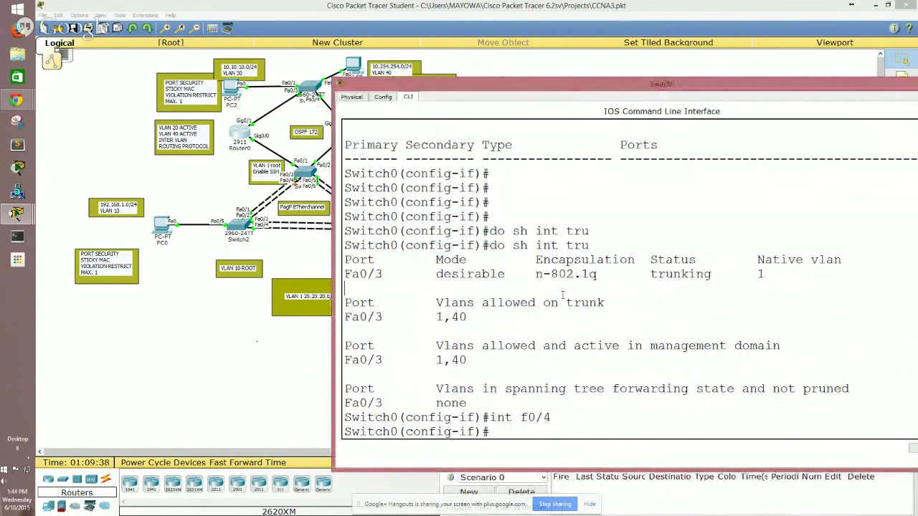
{"action": "key", "text": "Return"}
{"action": "key", "text": "Return"}
{"action": "type", "text": "swi"}
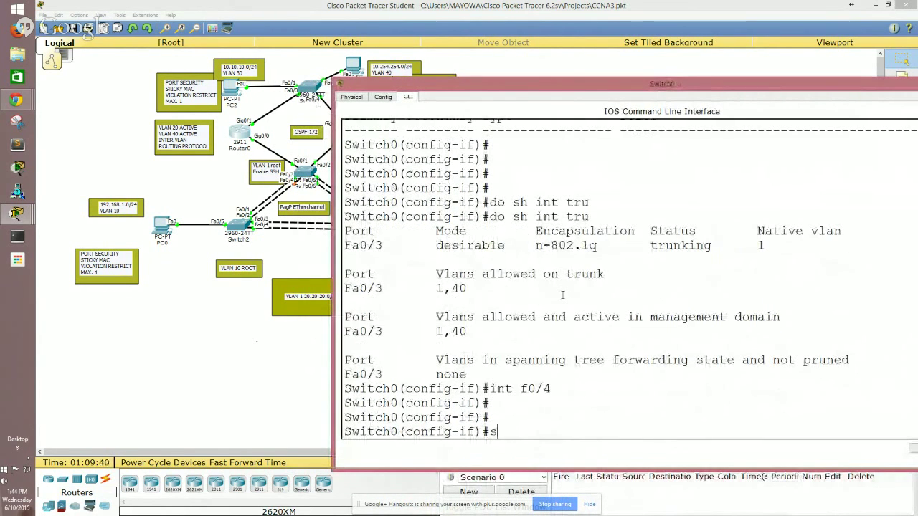
{"action": "key", "text": "Tab"}
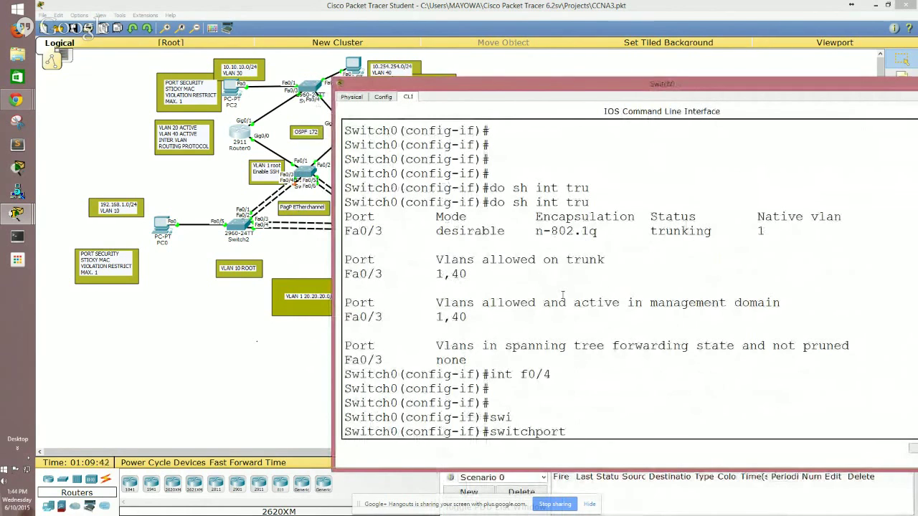
{"action": "type", "text": "modde"}
{"action": "key", "text": "BackSpace"}
{"action": "key", "text": "BackSpace"}
{"action": "type", "text": "e "}
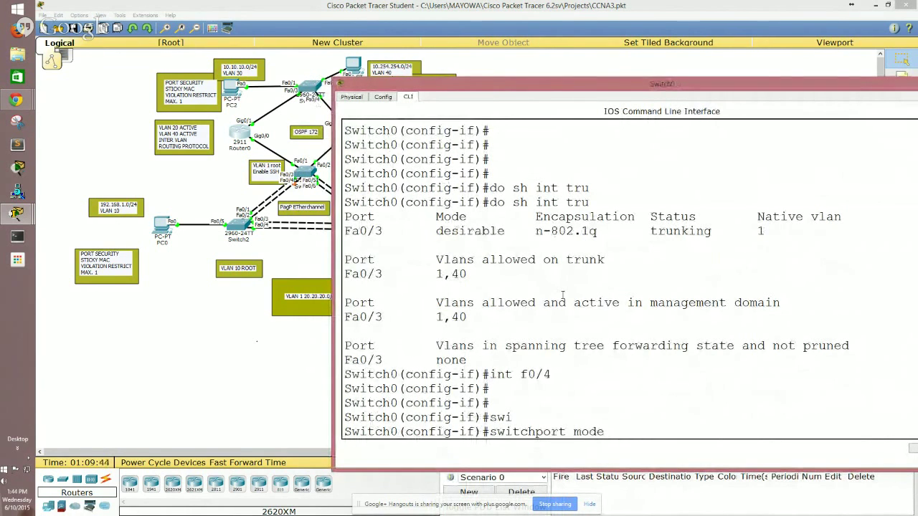
{"action": "type", "text": "trun"}
{"action": "key", "text": "Tab"}
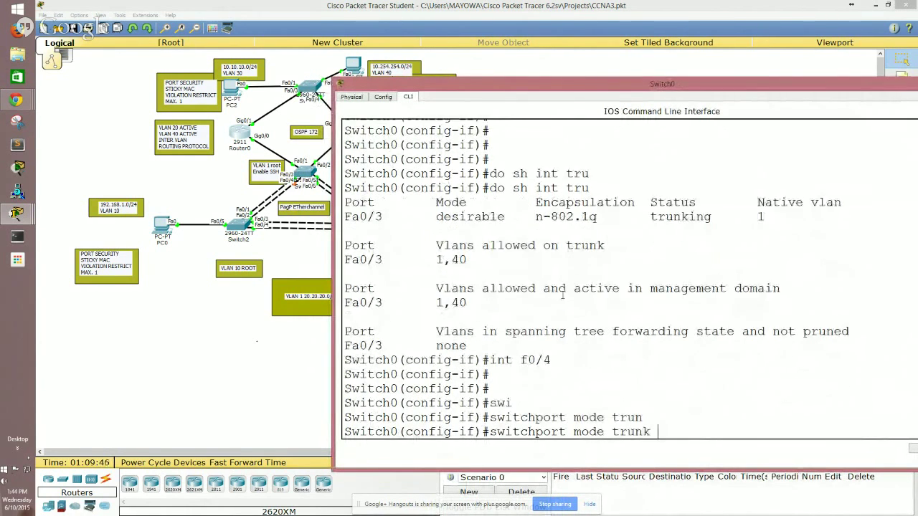
{"action": "key", "text": "Return"}
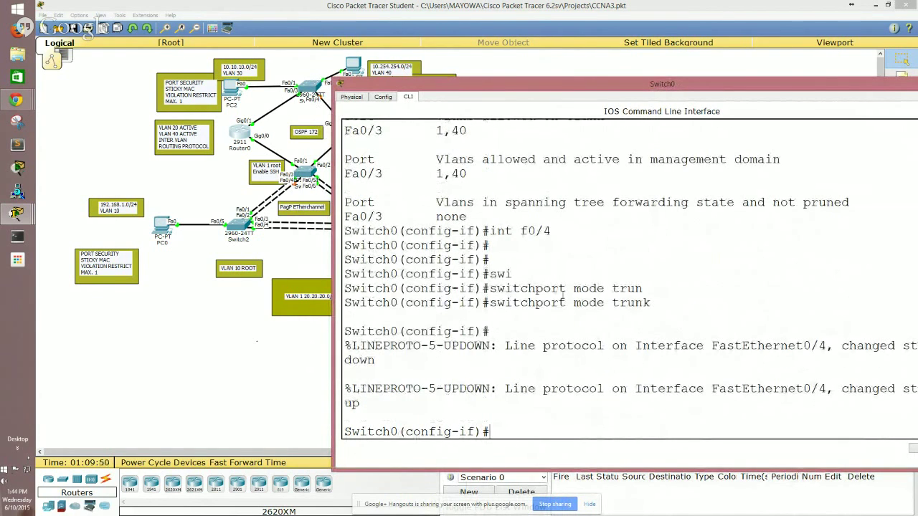
Restrict f0/4's trunk to VLANs 1 and 30 with switchport trunk allowed vlan 1,30.
{"action": "type", "text": "s"}
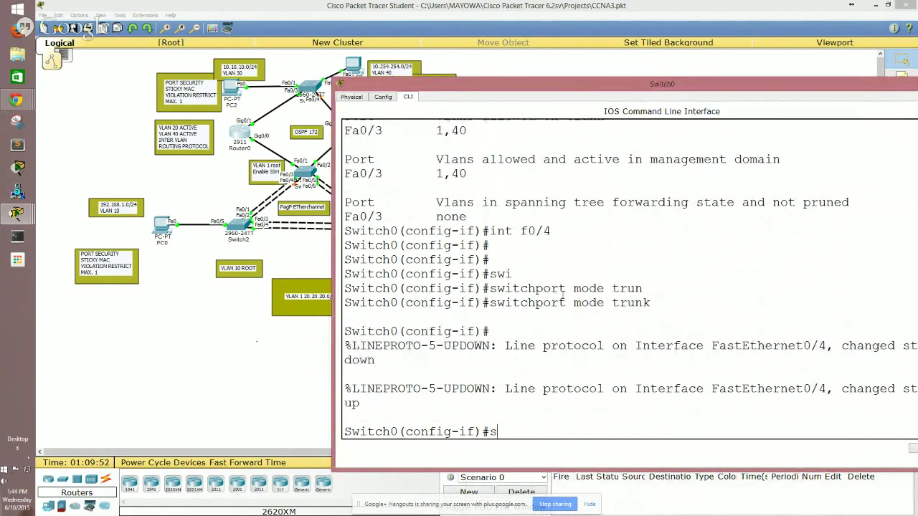
{"action": "type", "text": "wi"}
{"action": "key", "text": "Tab"}
{"action": "type", "text": "trun"}
{"action": "key", "text": "Tab"}
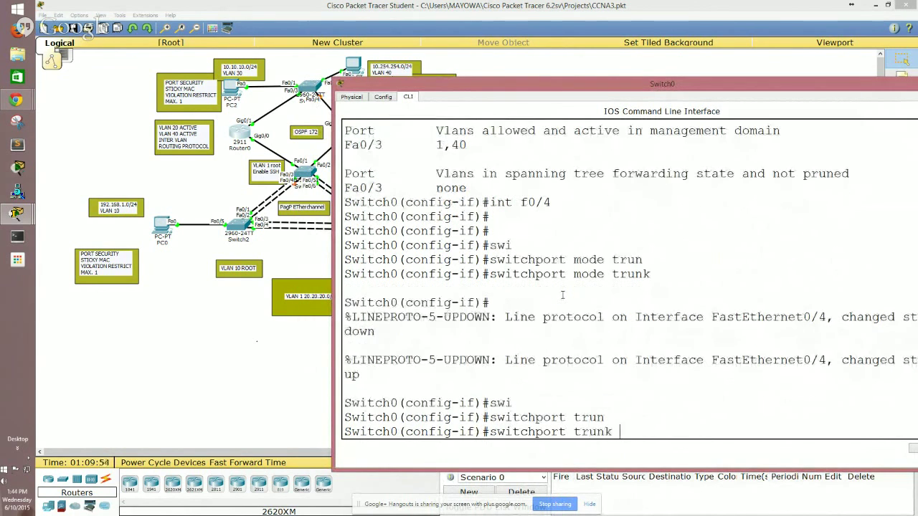
{"action": "type", "text": "all"}
{"action": "key", "text": "Tab"}
{"action": "type", "text": "vla"}
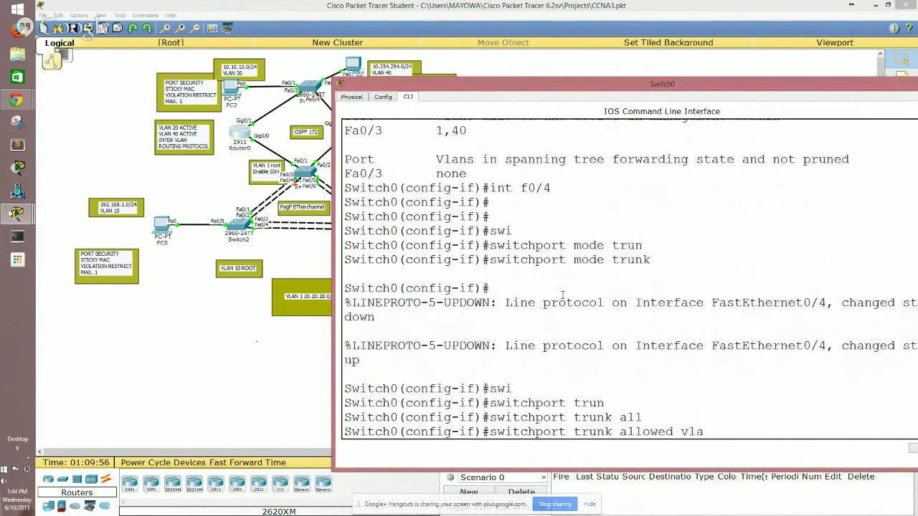
{"action": "key", "text": "Tab"}
{"action": "type", "text": "2"}
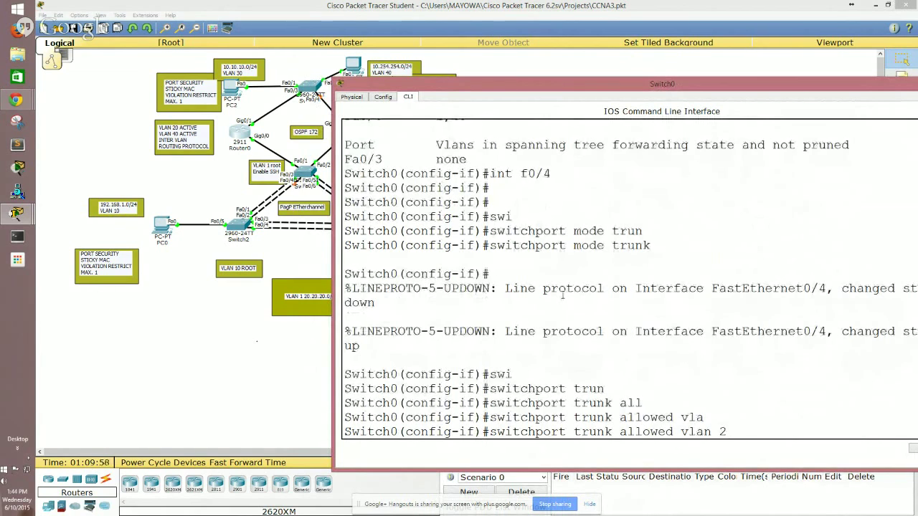
{"action": "key", "text": "BackSpace"}
{"action": "type", "text": "1"}
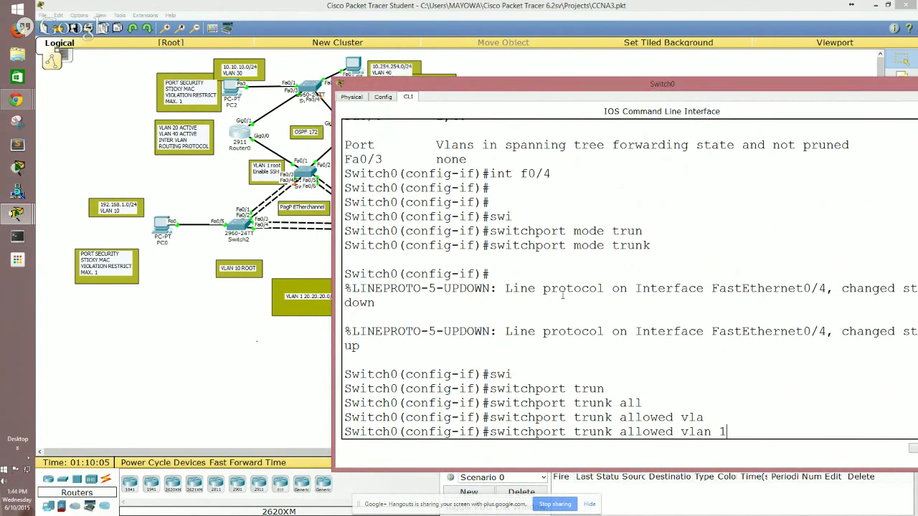
{"action": "type", "text": "30"}
{"action": "mouse_move", "coordinate": [527, 82]}
{"action": "left_mouse_down"}
{"action": "mouse_move", "coordinate": [579, 156]}
{"action": "mouse_move", "coordinate": [544, 83]}
{"action": "left_mouse_up"}
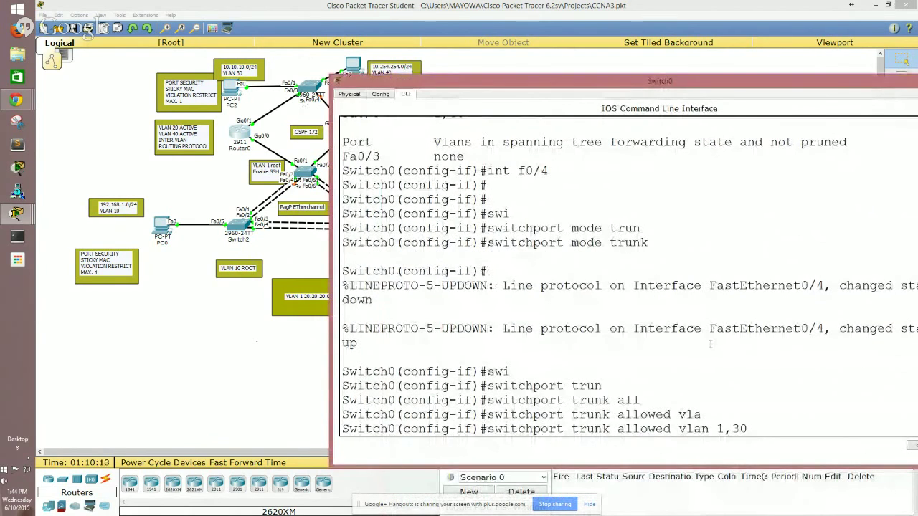
{"action": "key", "text": "Return"}
{"action": "key", "text": "Return"}
{"action": "key", "text": "Return"}
Set interface f0/4 to switchport mode dynamic desirable and return to a fresh prompt.
{"action": "type", "text": "swi"}
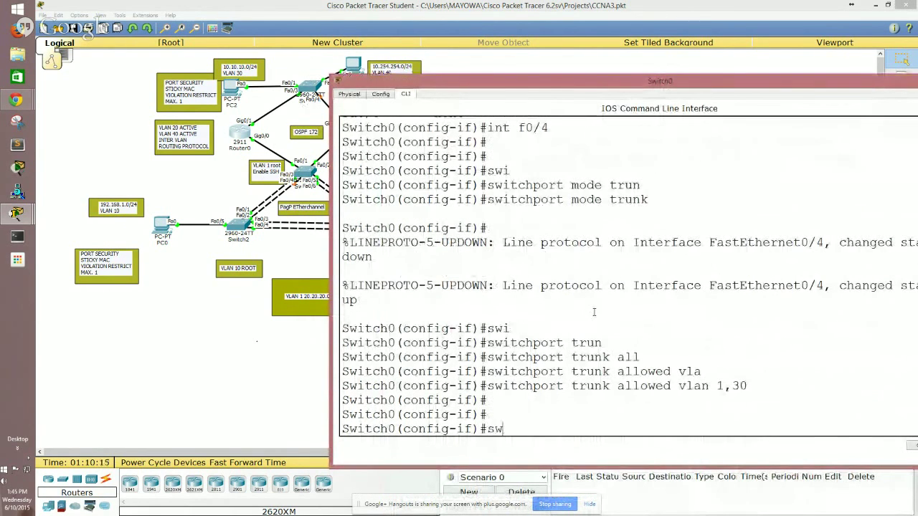
{"action": "key", "text": "Tab"}
{"action": "type", "text": "mode dy"}
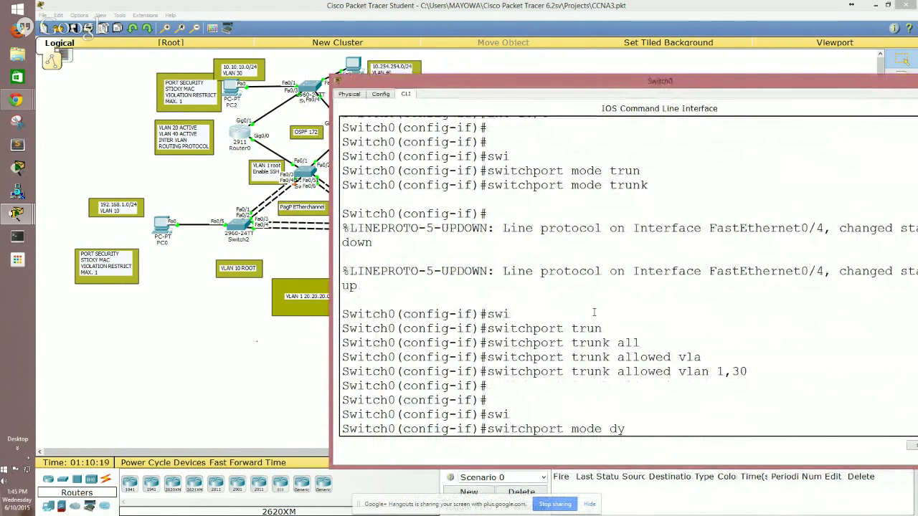
{"action": "key", "text": "Tab"}
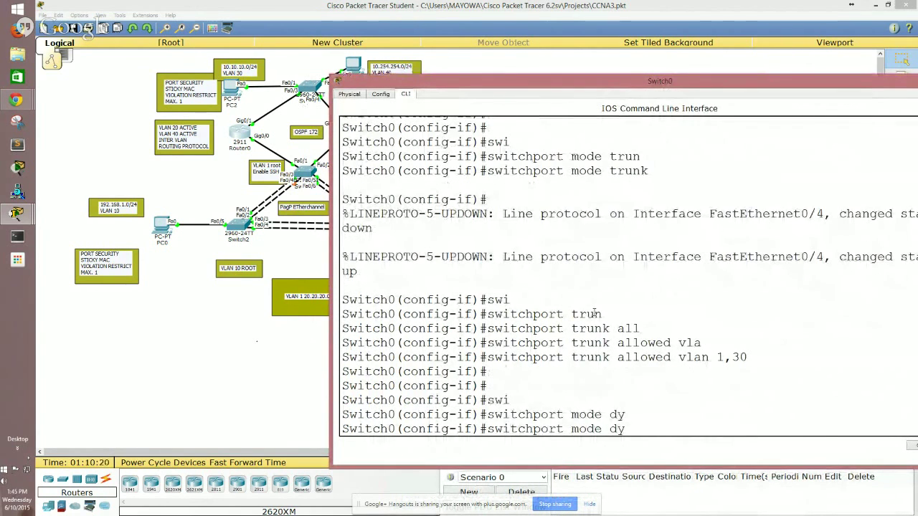
{"action": "key", "text": "Tab"}
{"action": "key", "text": "BackSpace"}
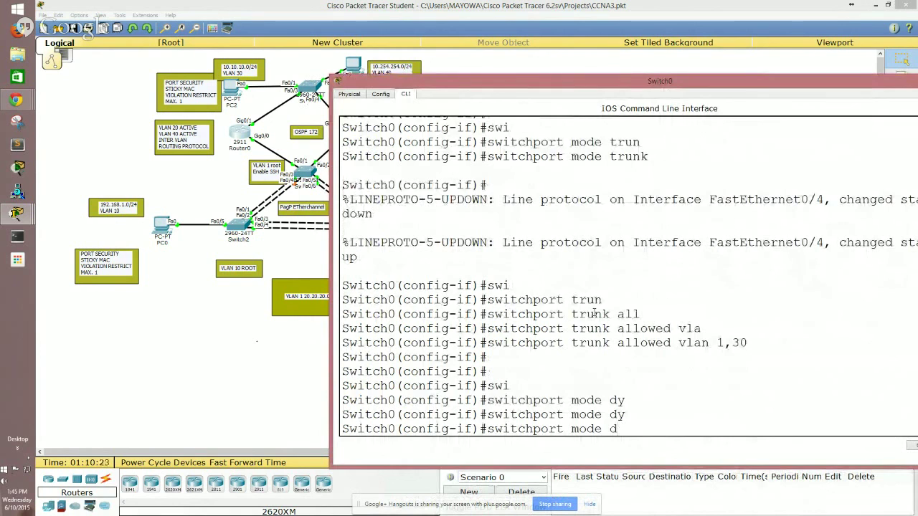
{"action": "key", "text": "Tab"}
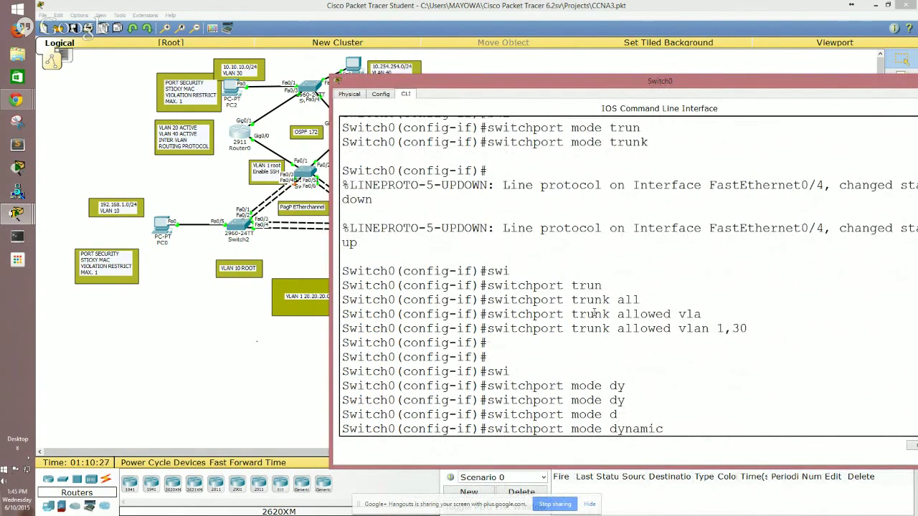
{"action": "type", "text": "de"}
{"action": "key", "text": "Tab"}
{"action": "key", "text": "Return"}
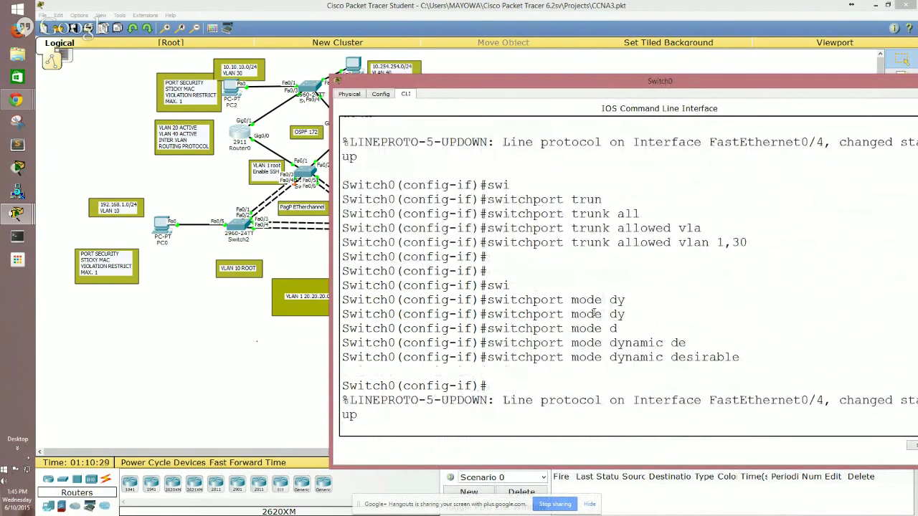
{"action": "key", "text": "Return"}
{"action": "key", "text": "Return"}
{"action": "key", "text": "Return"}
{"action": "key", "text": "Return"}
{"action": "key", "text": "Return"}
{"action": "key", "text": "Return"}
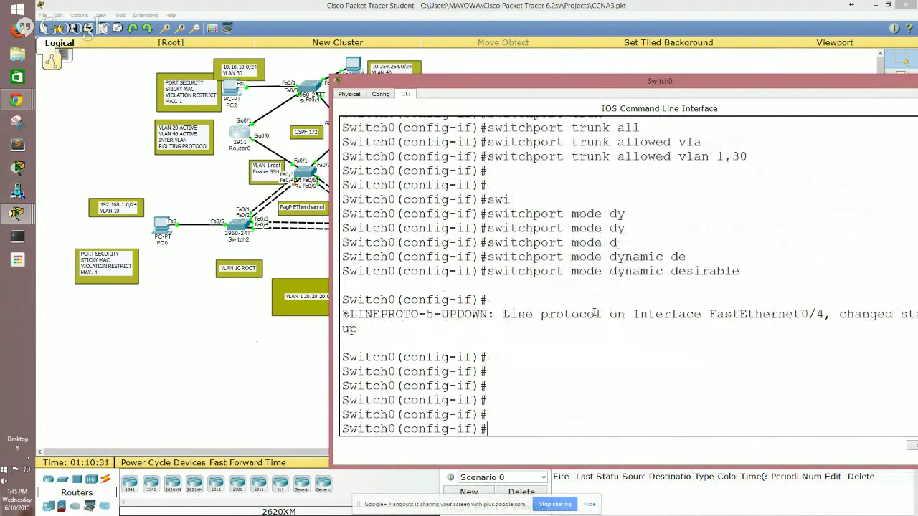
Run do sh int trun and examine the mode and native VLAN of f0/3 and f0/4, plus f0/3's allowed VLANs.
{"action": "type", "text": "do sh int turun"}
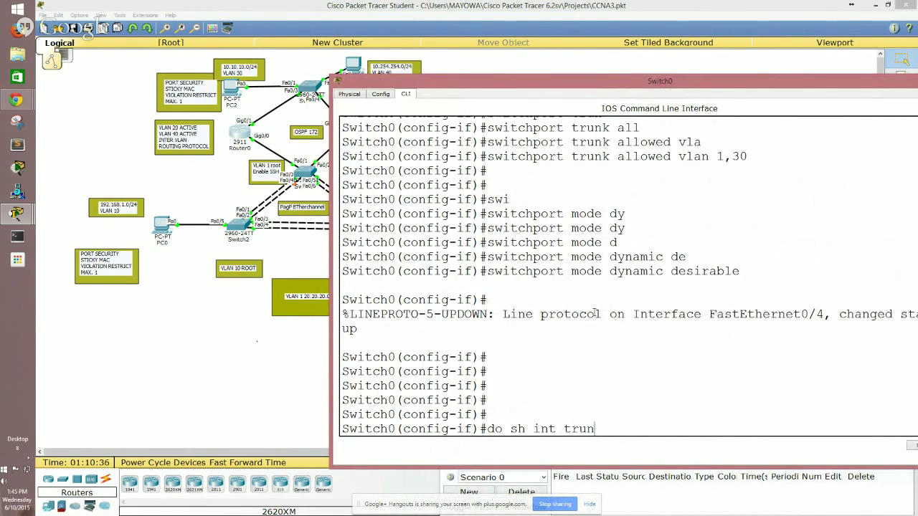
{"action": "key", "text": "Return"}
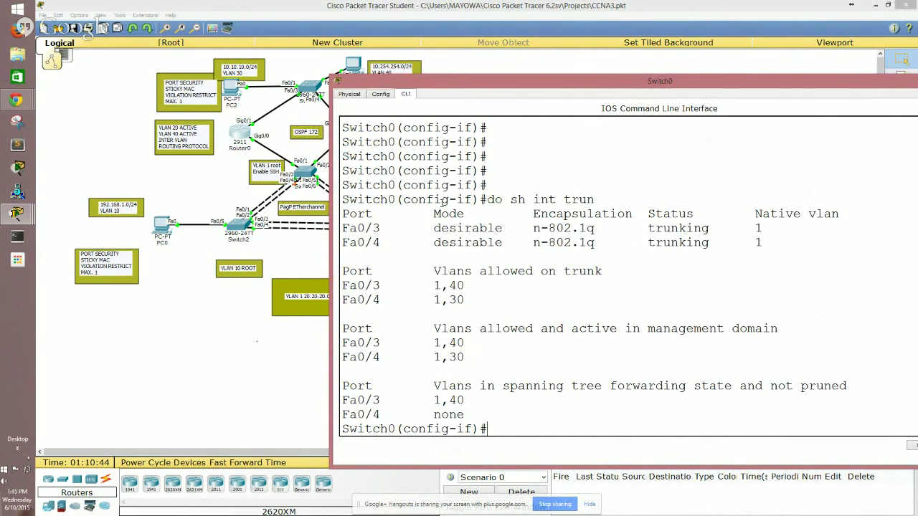
{"action": "left_click_drag", "start_coordinate": [434, 224], "coordinate": [500, 243]}
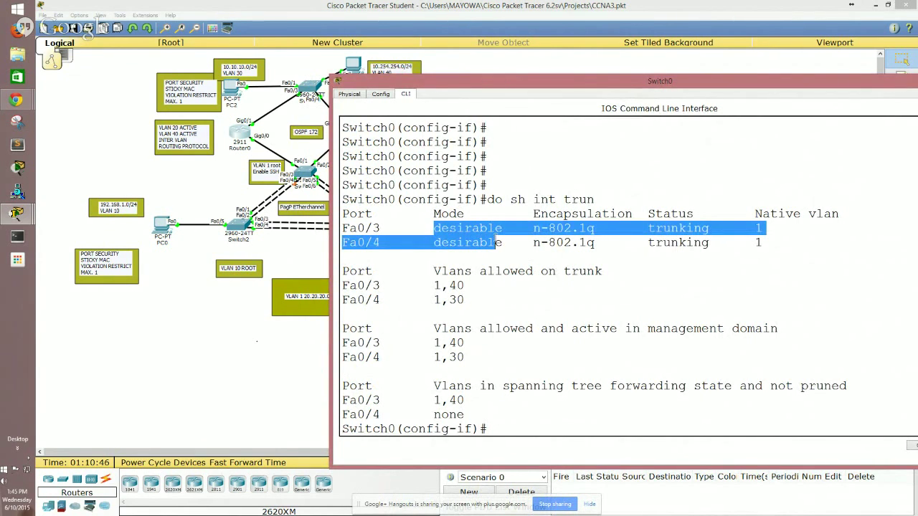
{"action": "left_click", "coordinate": [778, 231]}
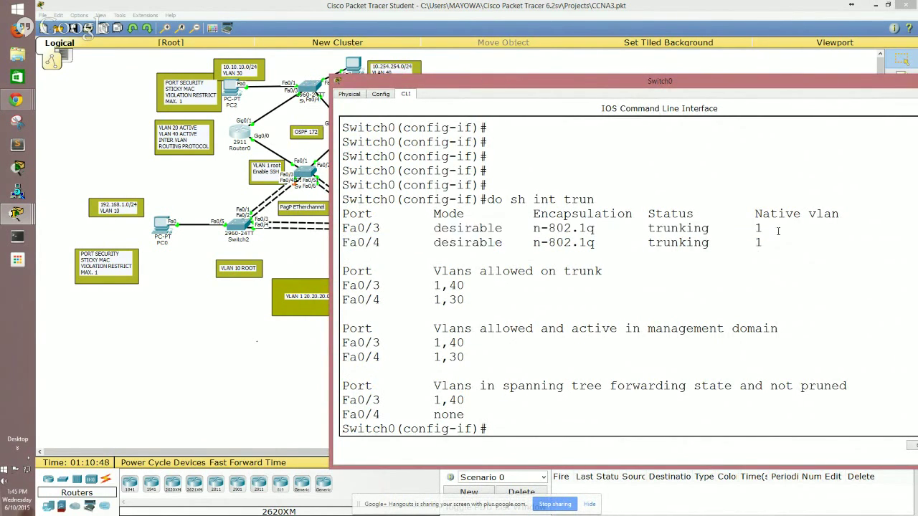
{"action": "double_click", "coordinate": [759, 228]}
{"action": "left_click_drag", "start_coordinate": [763, 244], "coordinate": [755, 243]}
{"action": "left_click_drag", "start_coordinate": [342, 285], "coordinate": [474, 285]}
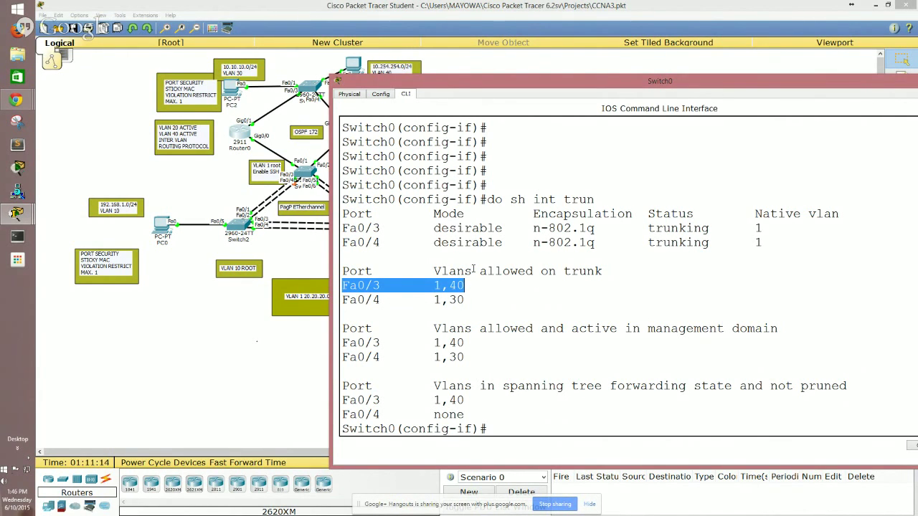
Uncover the topology to compare f0/4's allowed VLANs with the VLAN notes beside Router1, and return to Switch0's CLI.
{"action": "left_click_drag", "start_coordinate": [516, 86], "coordinate": [524, 166]}
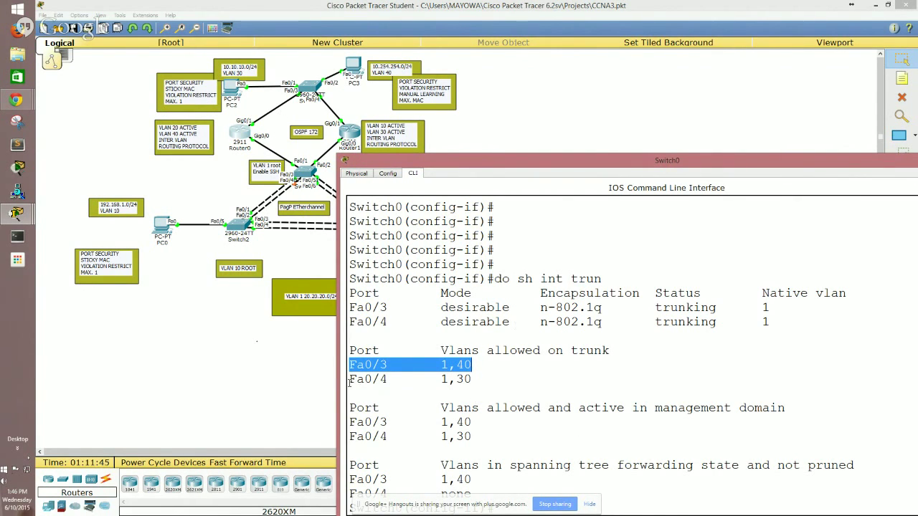
{"action": "left_click_drag", "start_coordinate": [350, 379], "coordinate": [473, 384]}
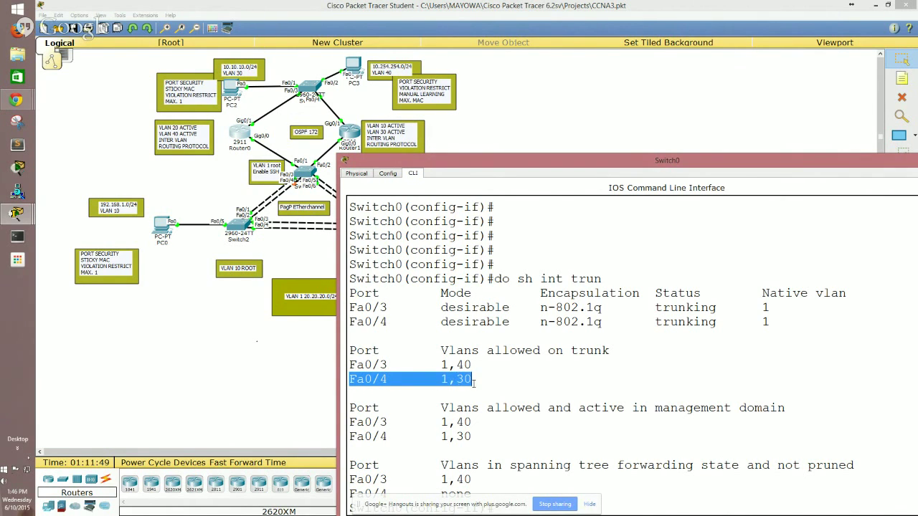
{"action": "left_click", "coordinate": [422, 133]}
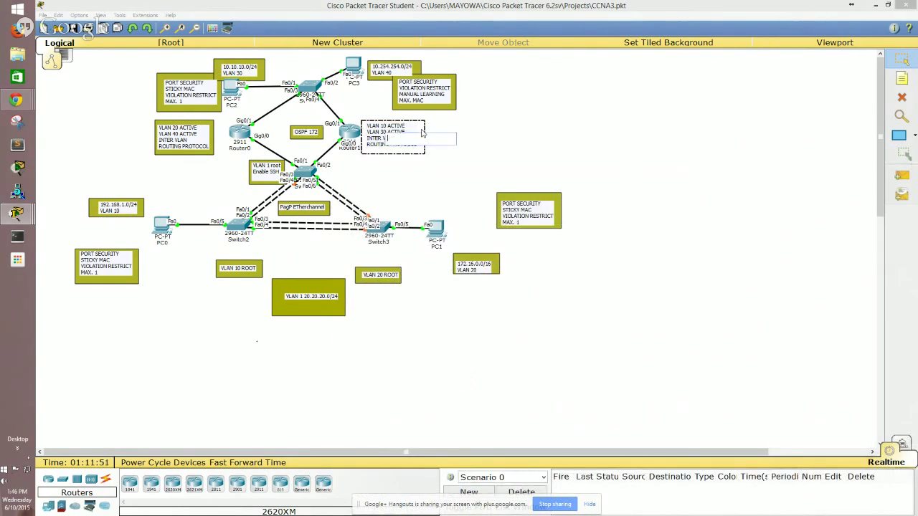
{"action": "left_click", "coordinate": [448, 132]}
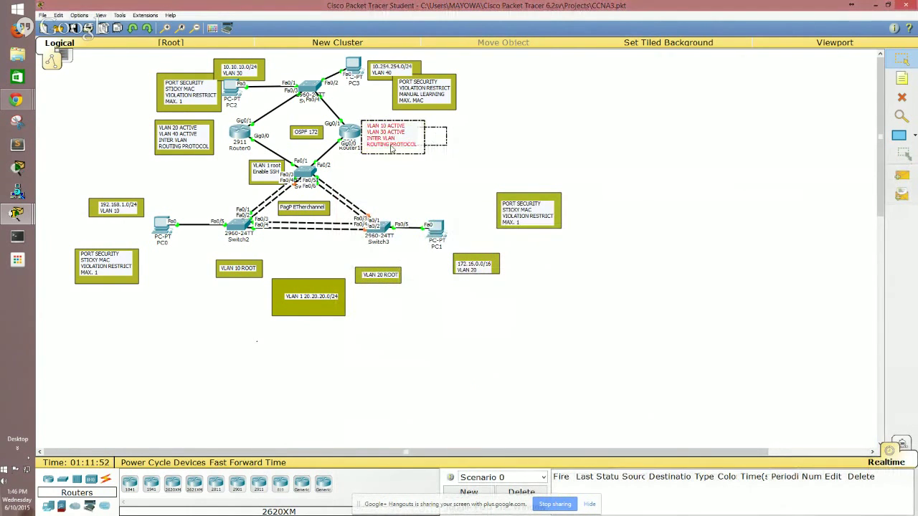
{"action": "left_click", "coordinate": [495, 176]}
{"action": "key", "text": "alt+Tab"}
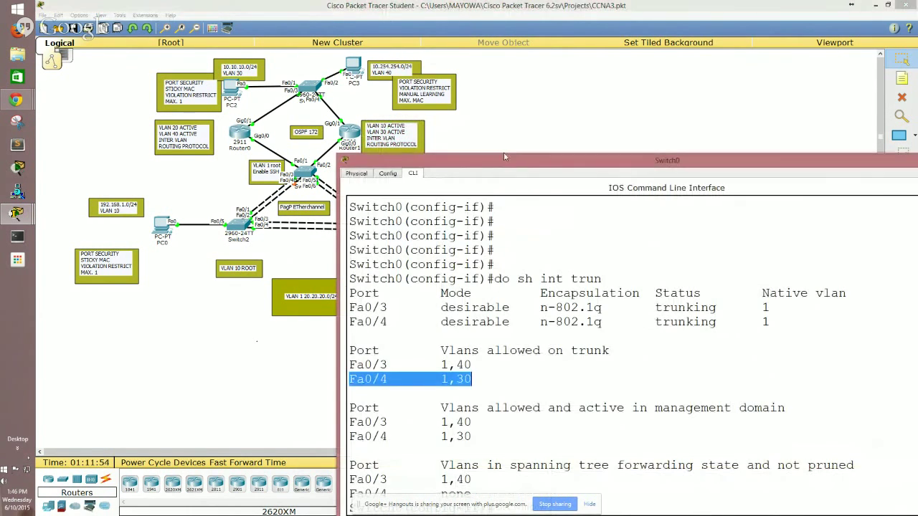